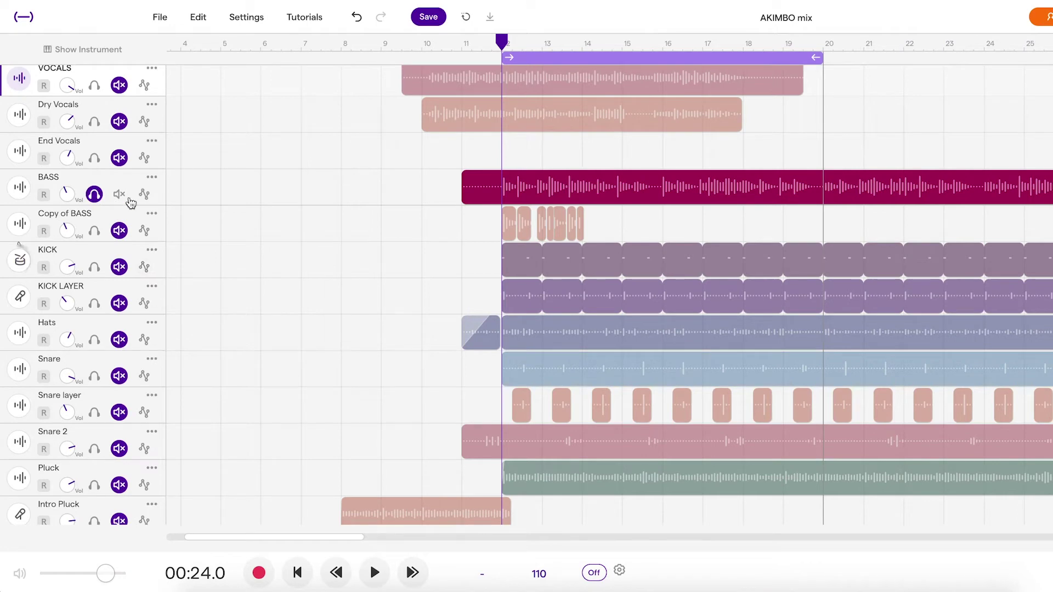
- Enlarge the BASS and Copy of BASS tracks and audition the soloed bass from bar 12
left_click_drag(127, 205, 128, 278)
key("space")
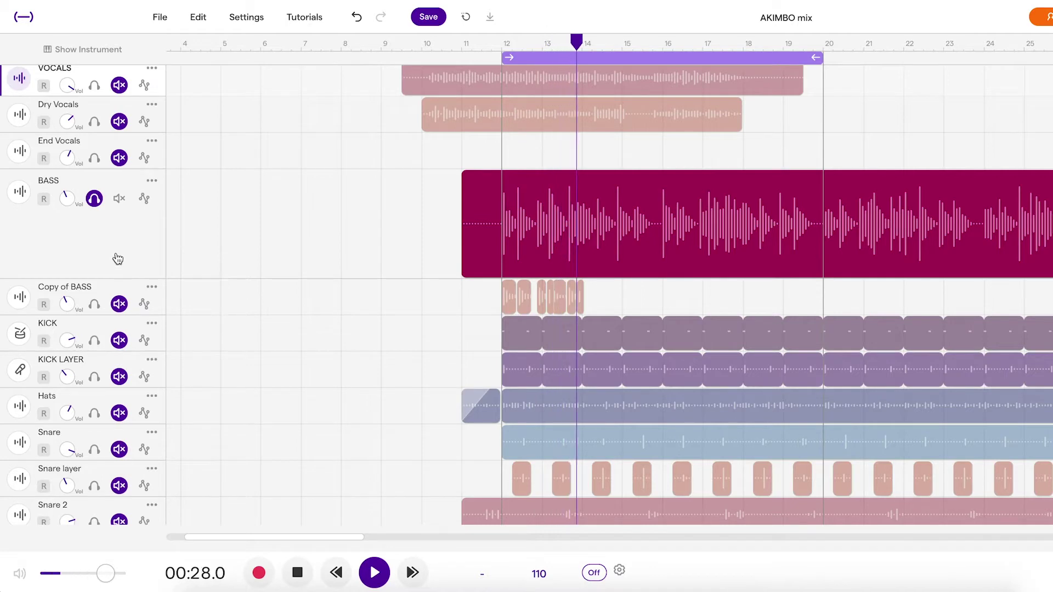
key("space")
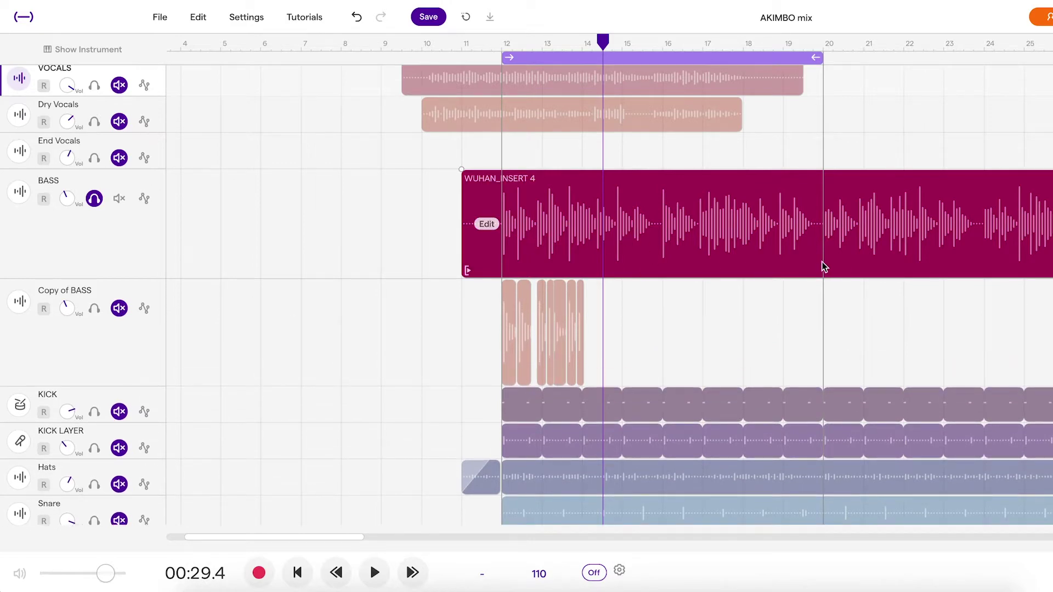
scroll(583, 252, "up", 4)
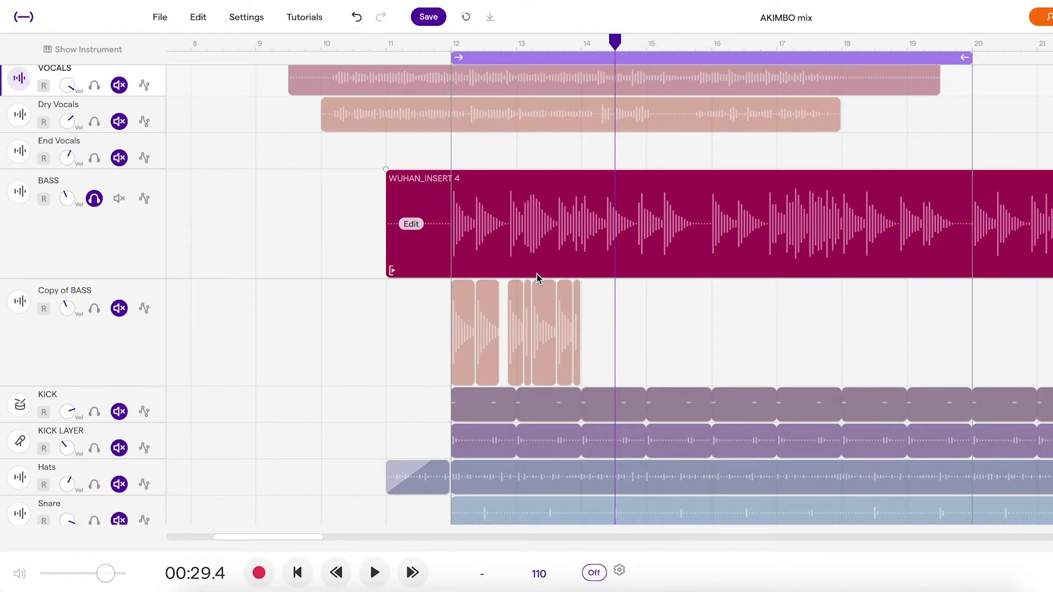
scroll(495, 233, "up", 5)
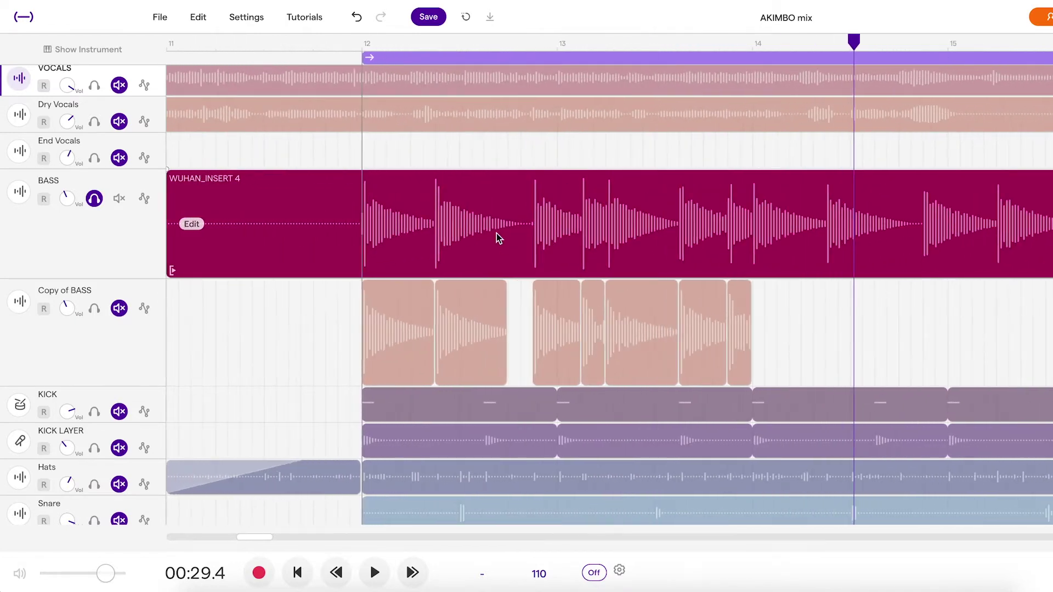
scroll(495, 232, "down", 2)
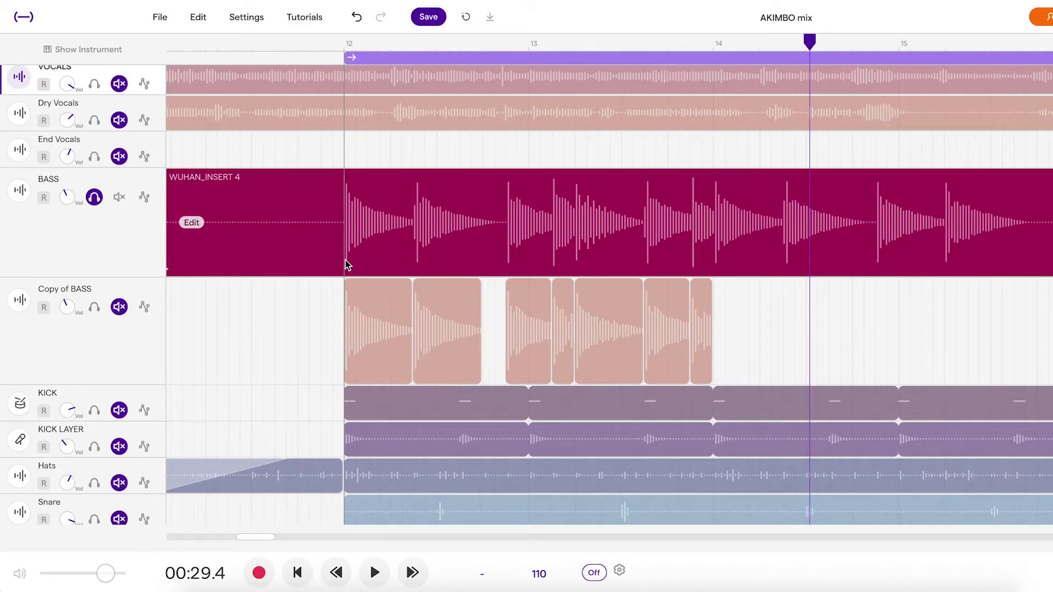
- Solo the Copy of BASS track instead of BASS and play its chopped clips from bar 12
left_click(95, 307)
left_click(95, 196)
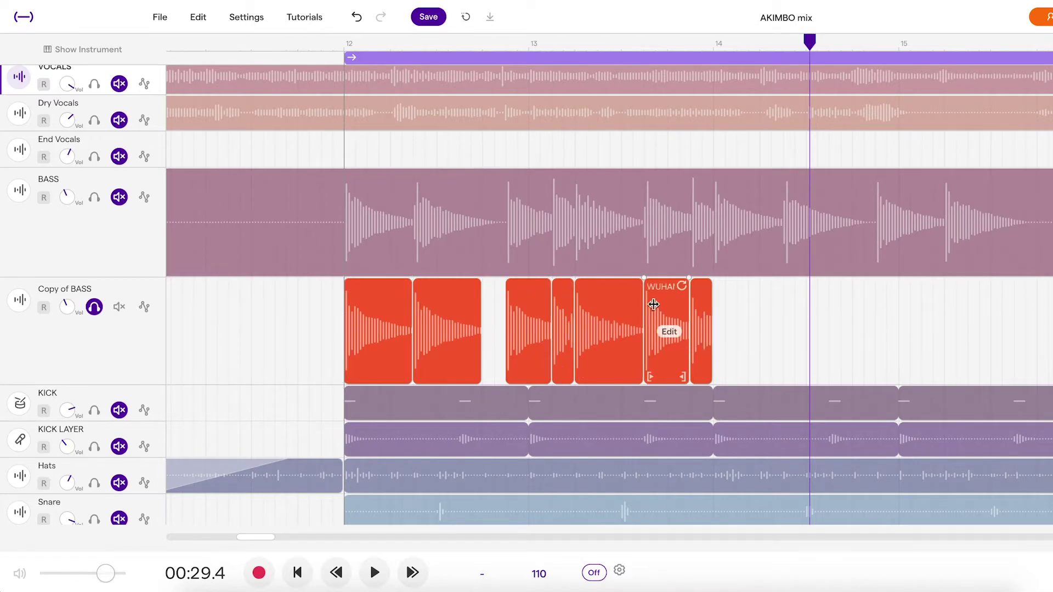
left_click(348, 44)
key("space")
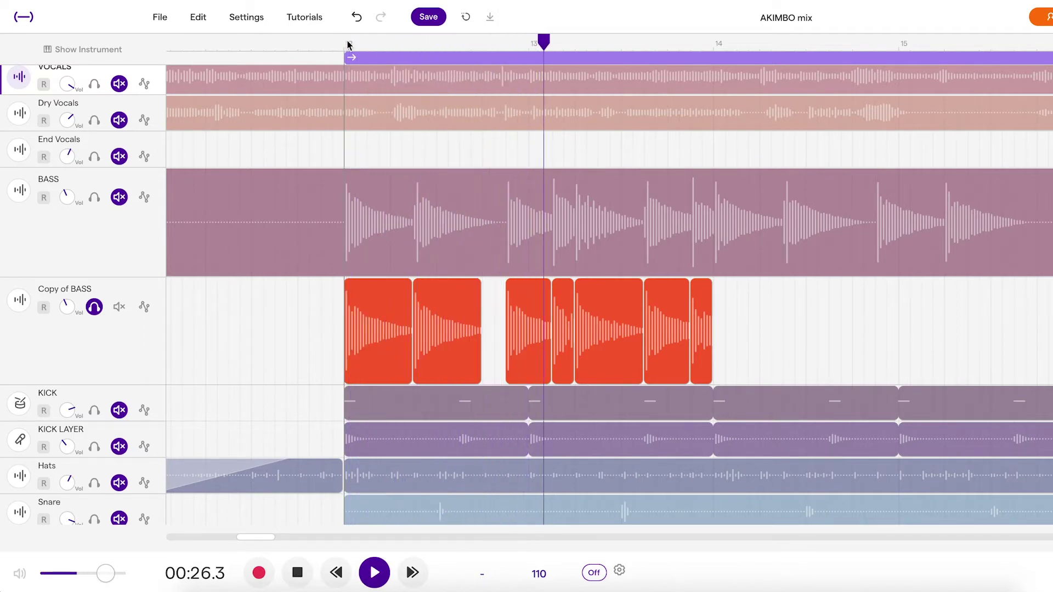
key("space")
- Switch the solo back to the BASS track, play it from bar 12, and return the playhead to bar 12
left_click(94, 197)
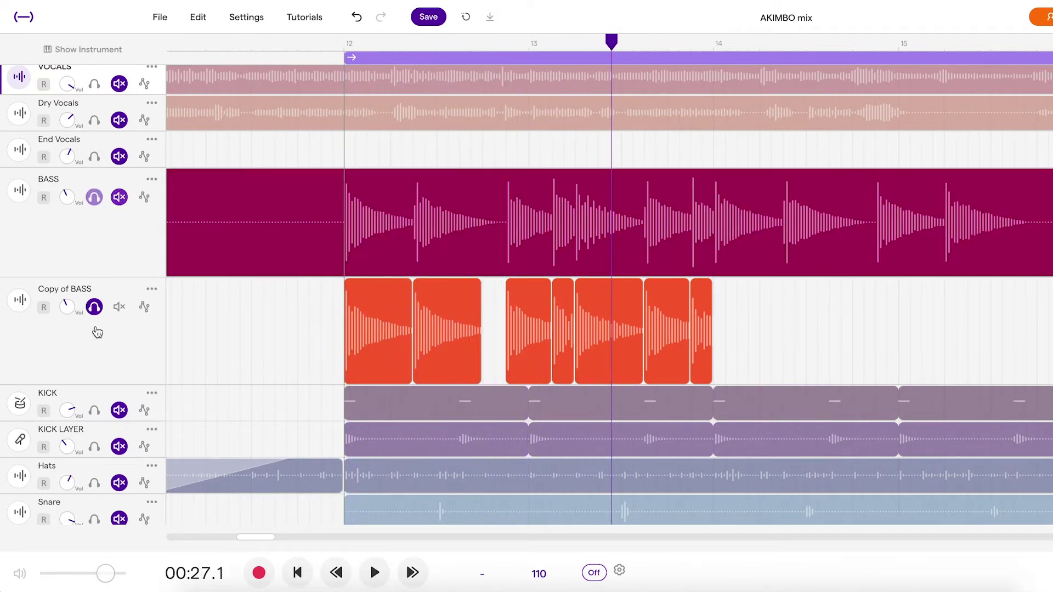
left_click(95, 306)
left_click(350, 44)
key("space")
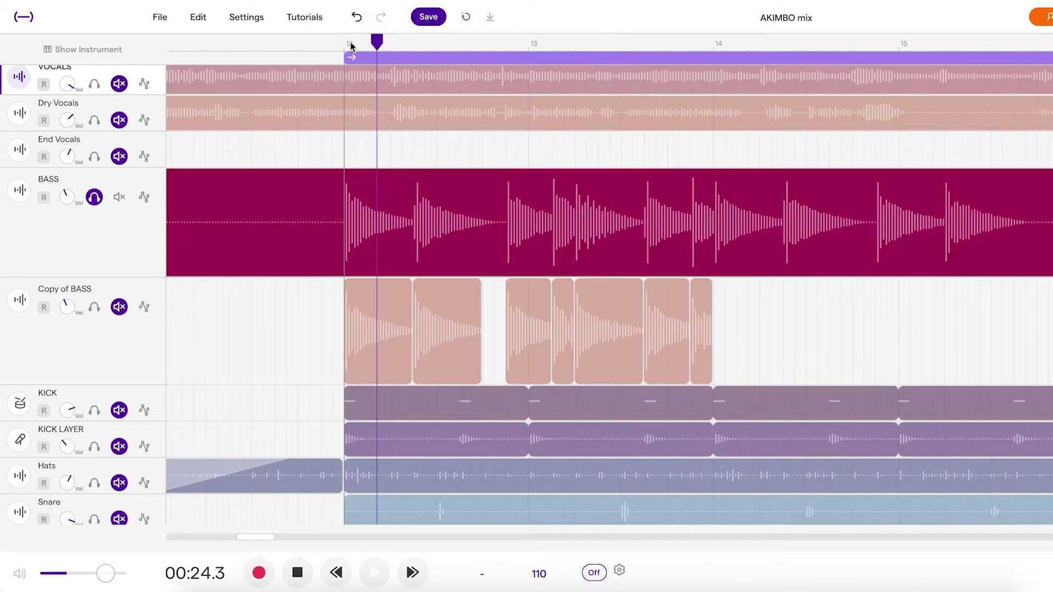
key("space")
mouse_move(525, 351)
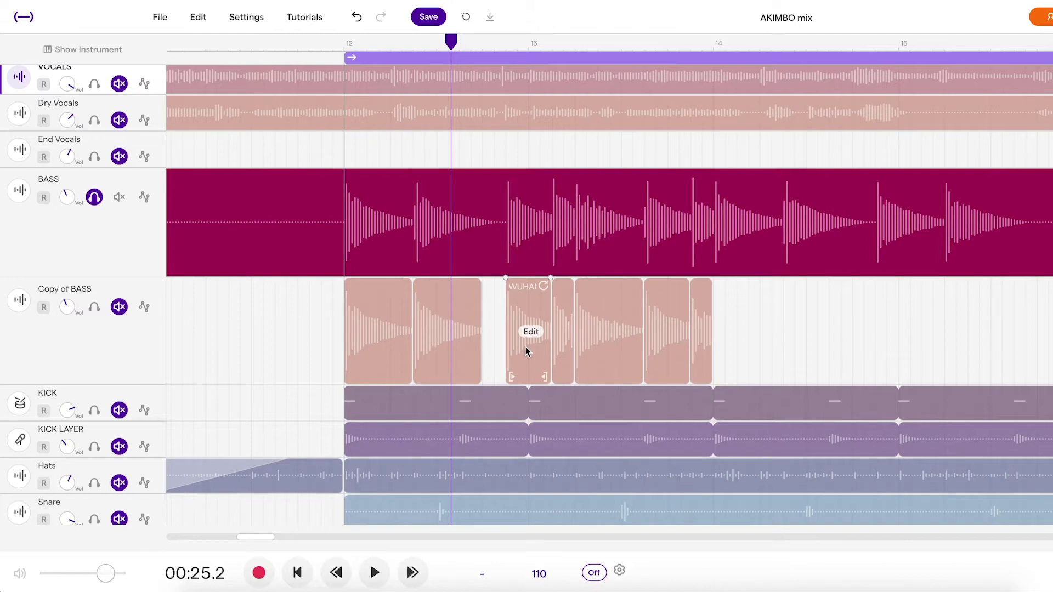
left_click(346, 42)
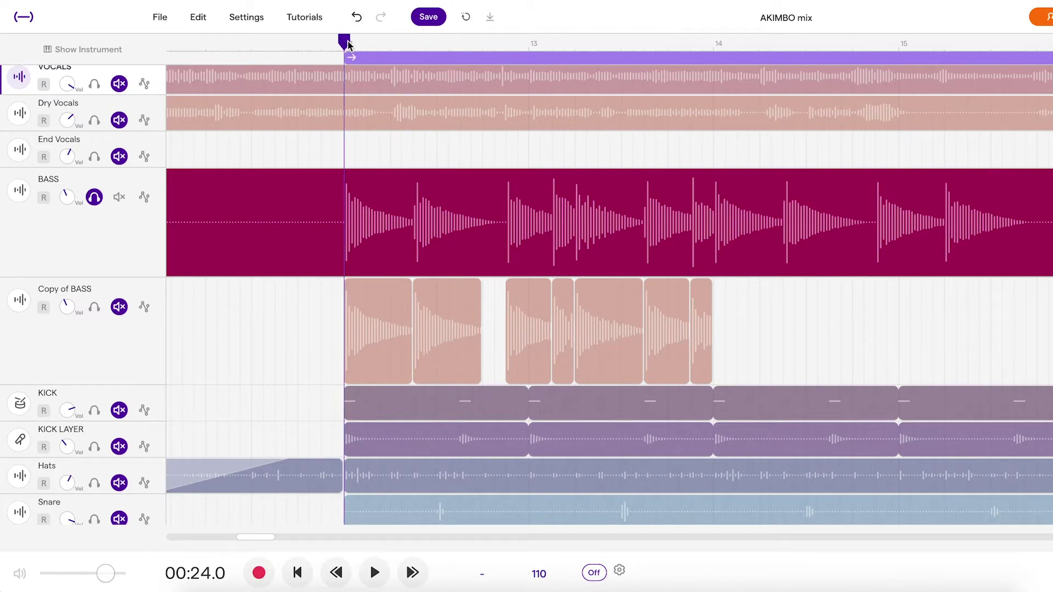
- Solo the Copy of BASS track and view the Change Pitch options for its fifth clip without applying any
mouse_move(369, 366)
mouse_move(435, 331)
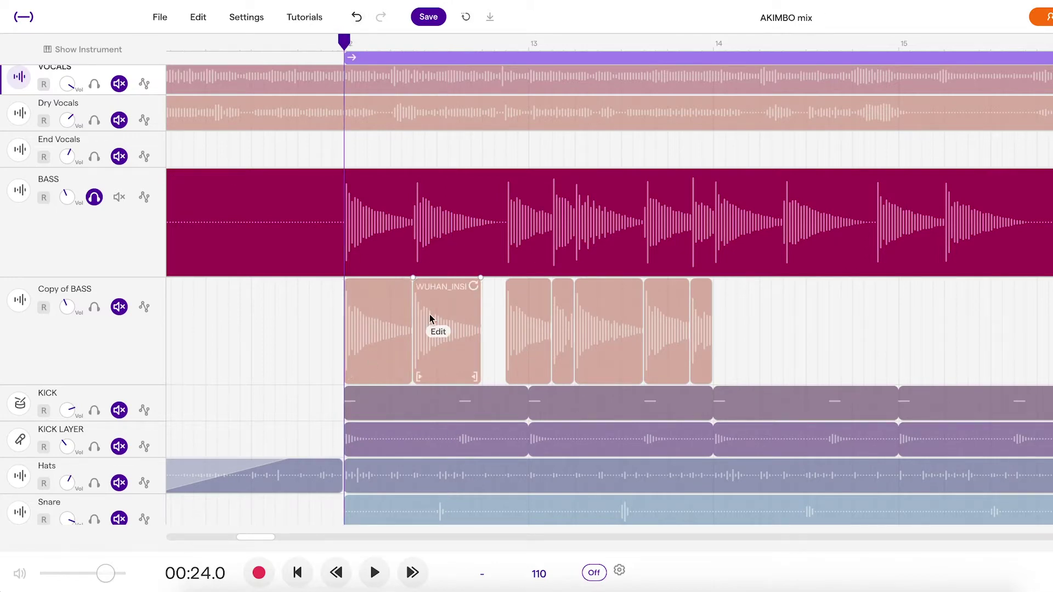
left_click(94, 307)
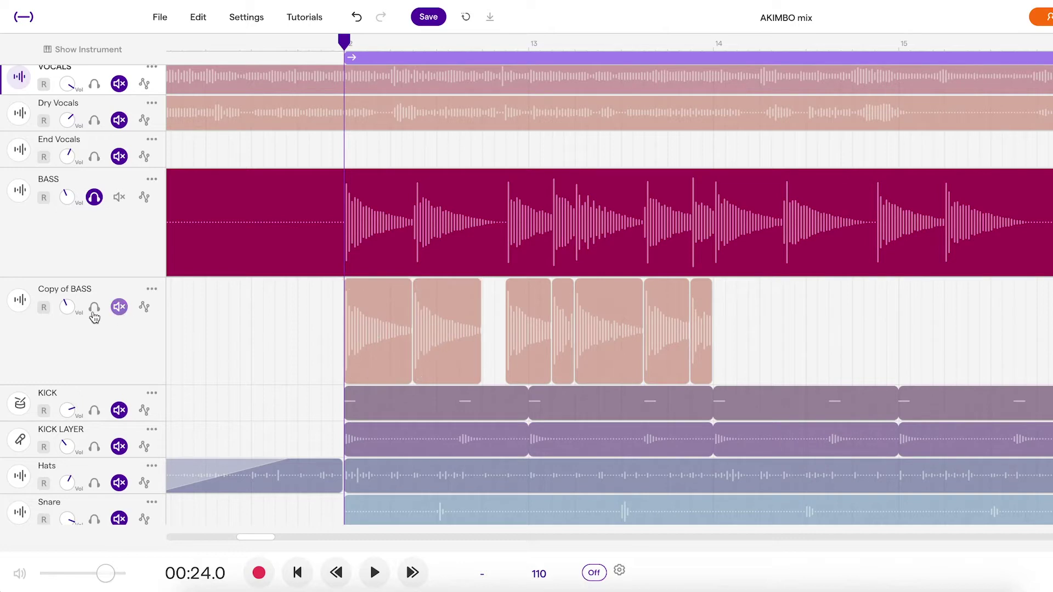
left_click(94, 198)
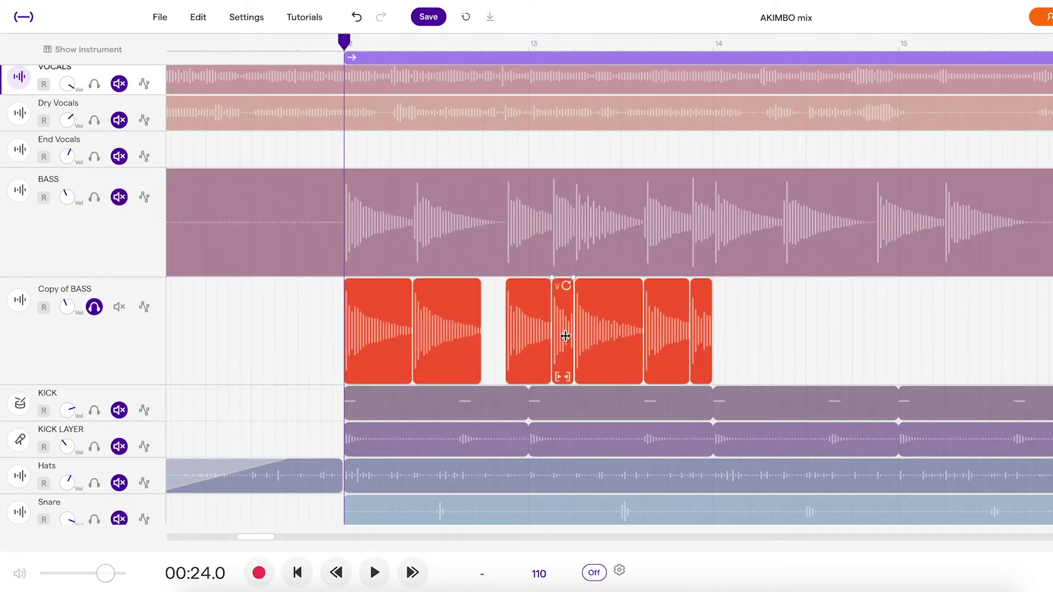
left_click(600, 332)
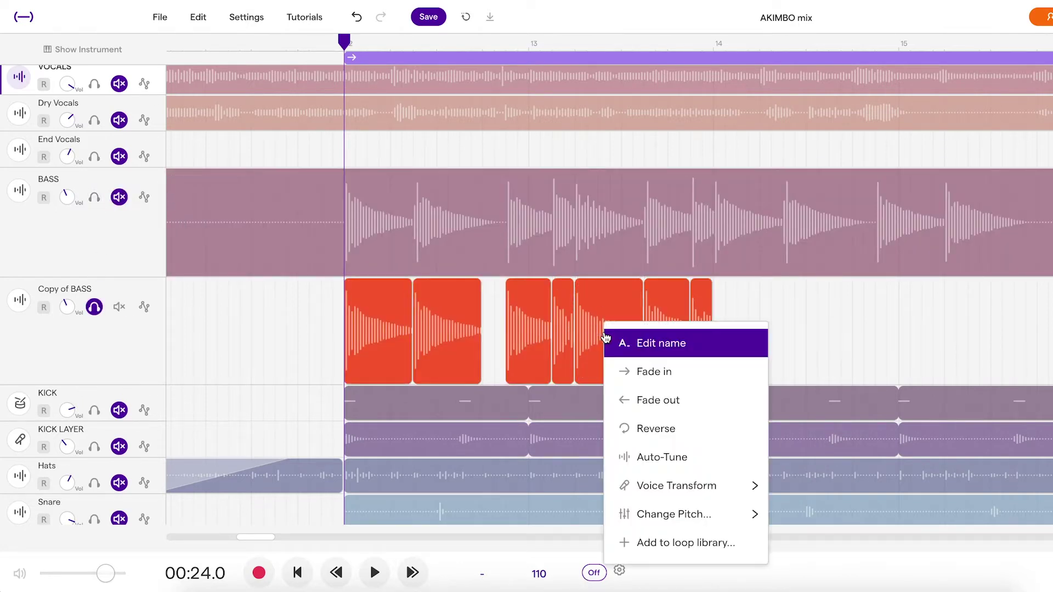
mouse_move(684, 521)
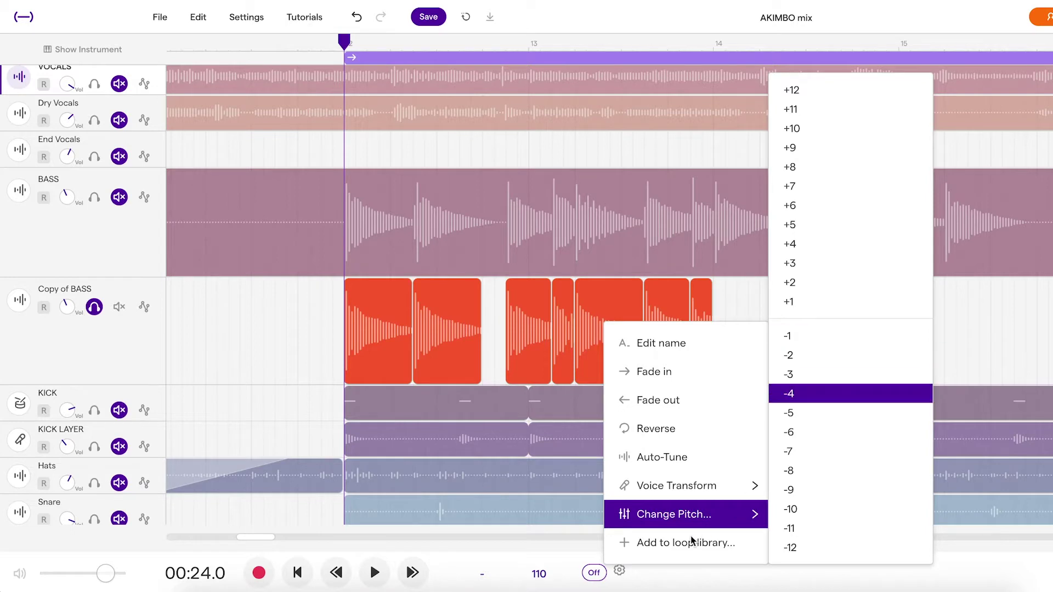
left_click(102, 370)
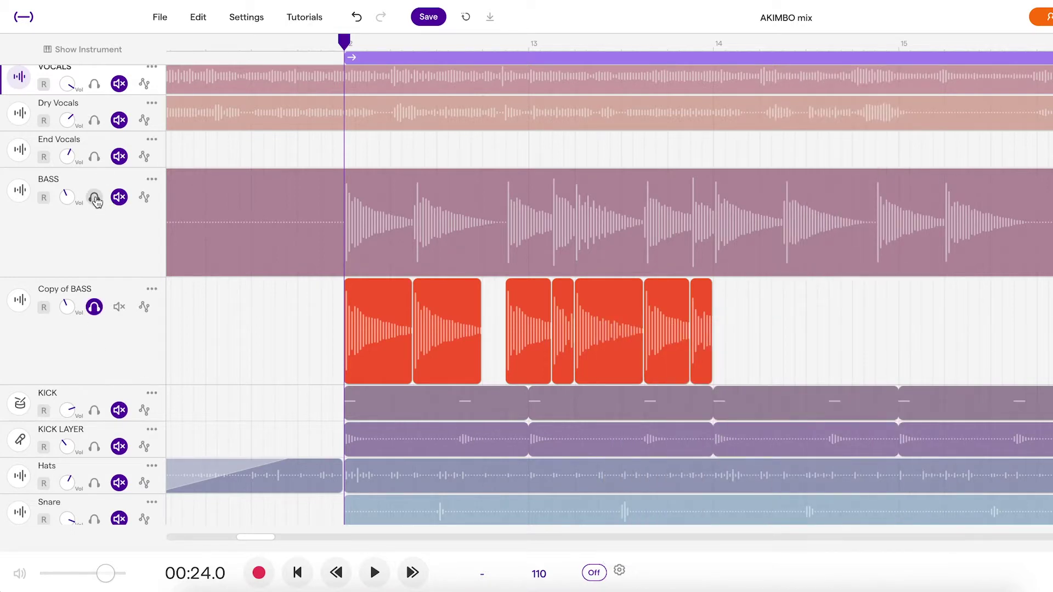
- Solo the BASS track again and open its effects chain at the Classic Dist effect
left_click(94, 196)
left_click(94, 307)
mouse_move(376, 214)
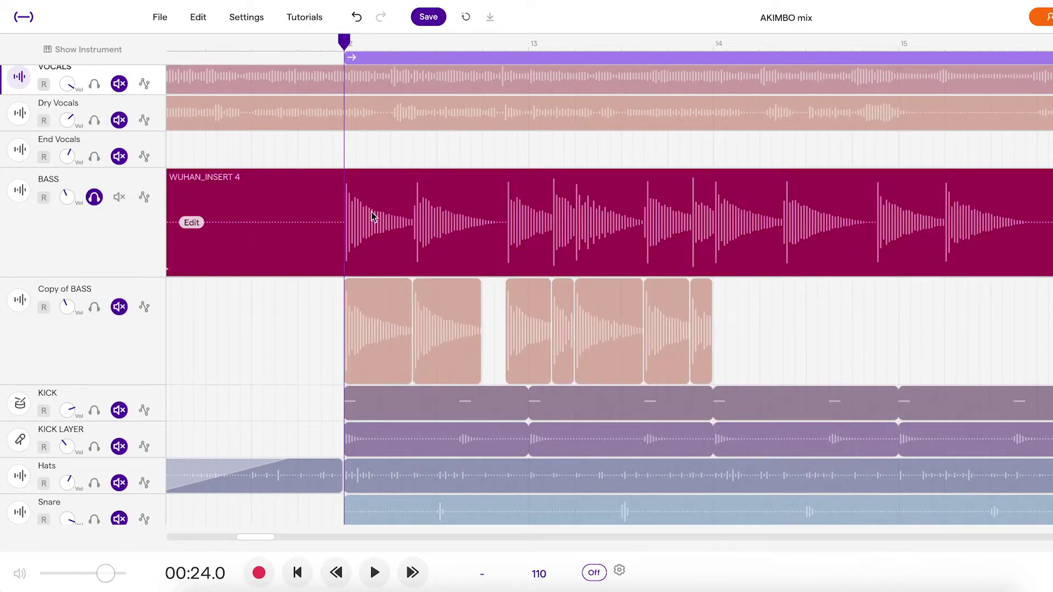
left_click(47, 188)
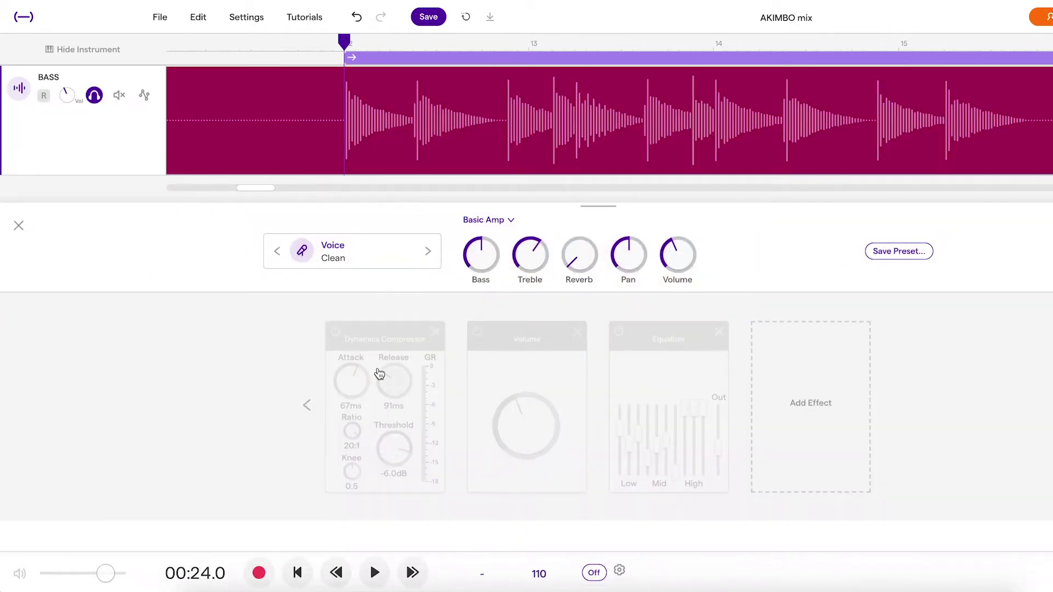
left_click(306, 405)
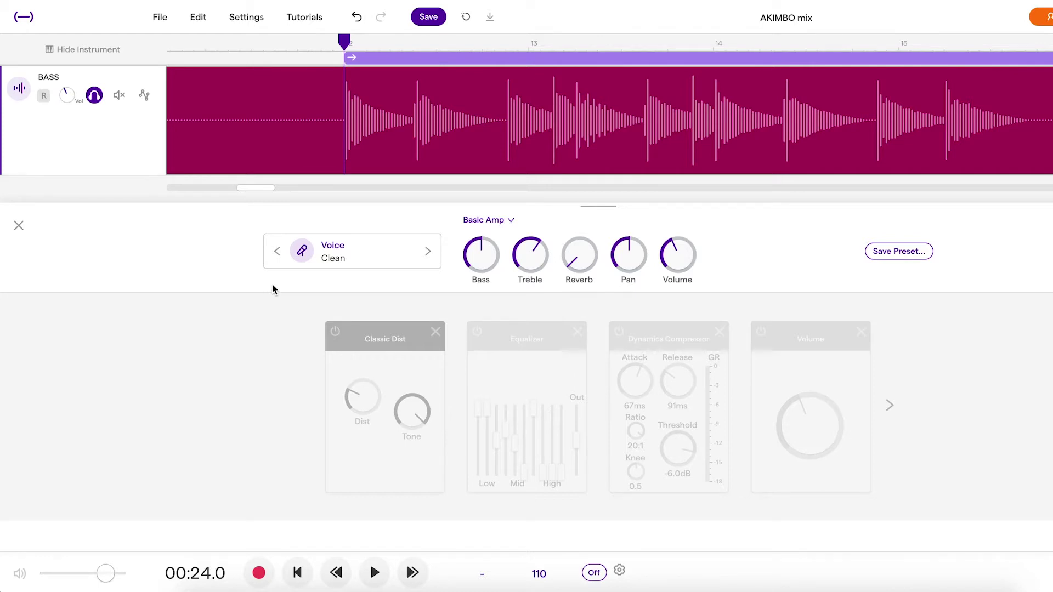
- Turn on the Classic Dist effect on the BASS track while playing the bass
key("space")
left_click(336, 333)
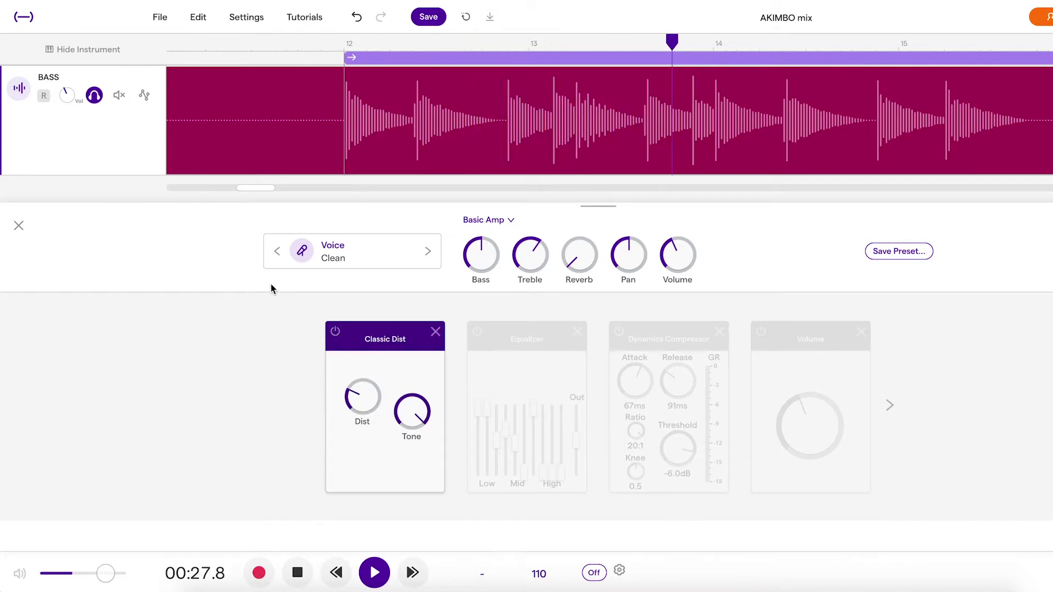
key("space")
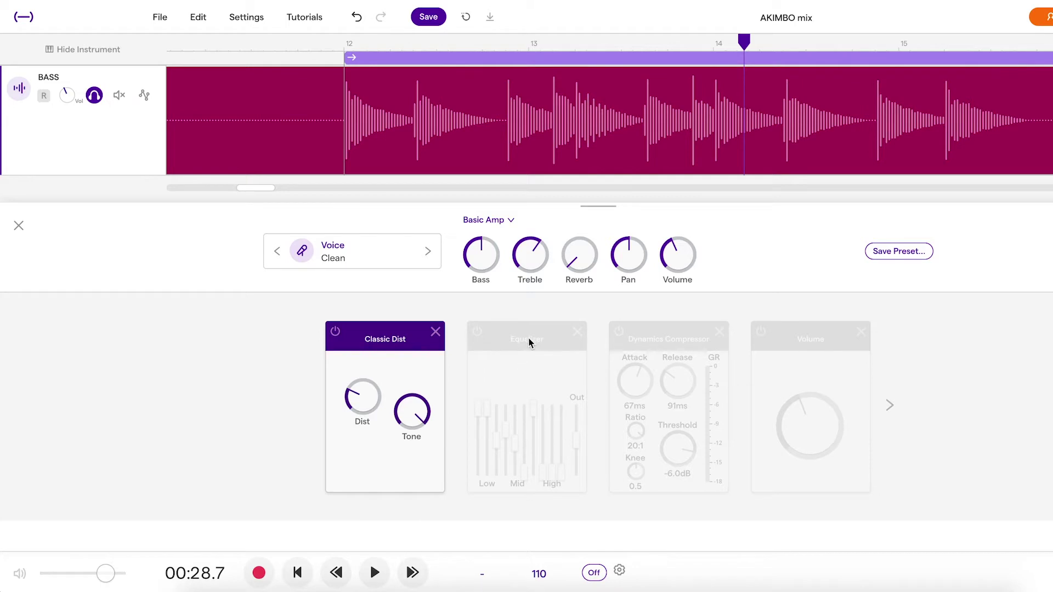
- Turn on the first Equalizer after Classic Dist while the bass plays and listen to the result
key("space")
left_click(477, 333)
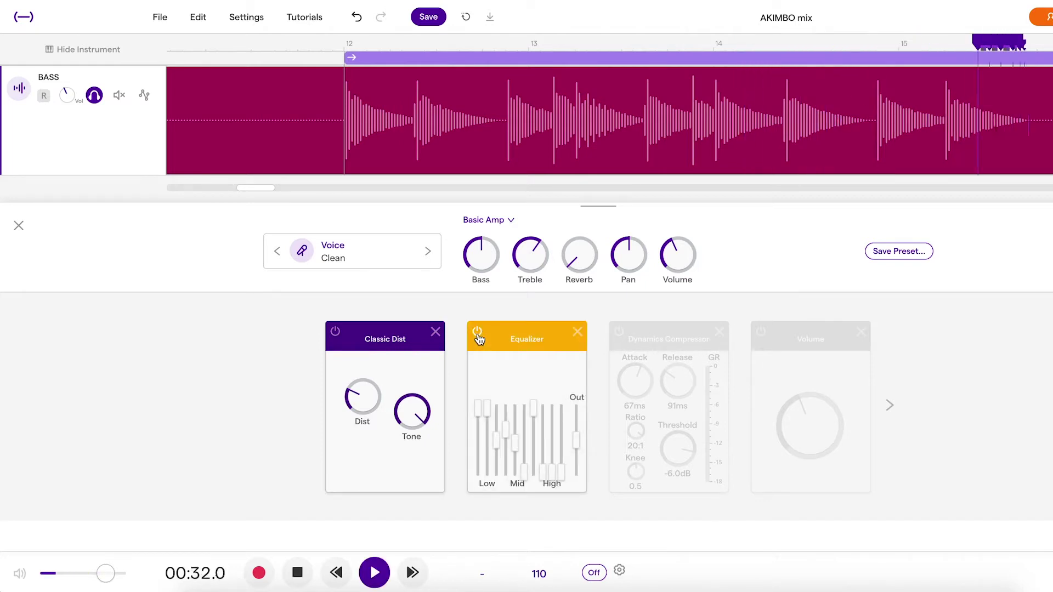
left_click(889, 404)
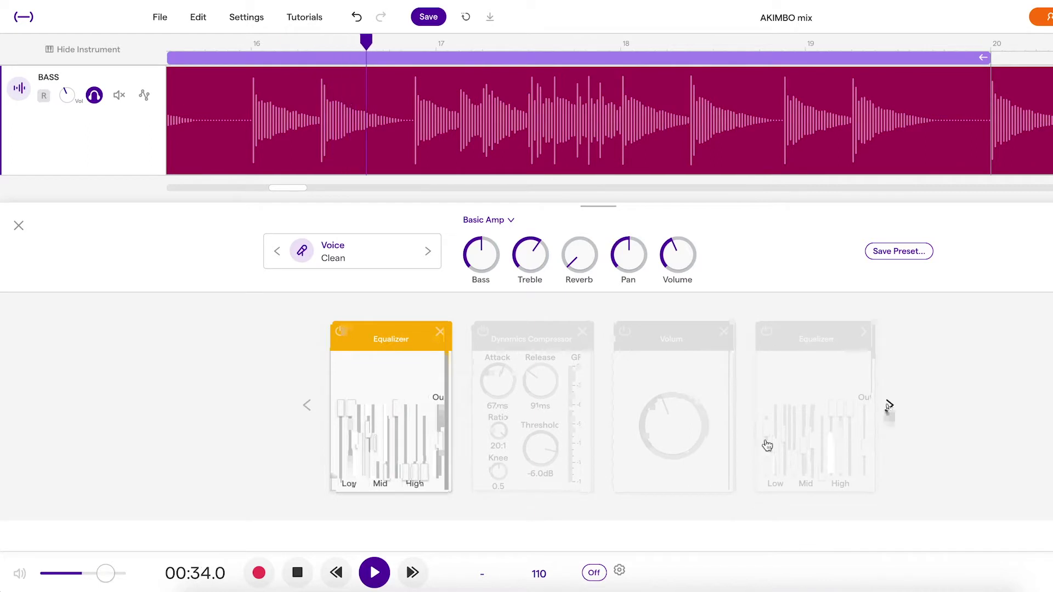
left_click_drag(392, 407, 423, 364)
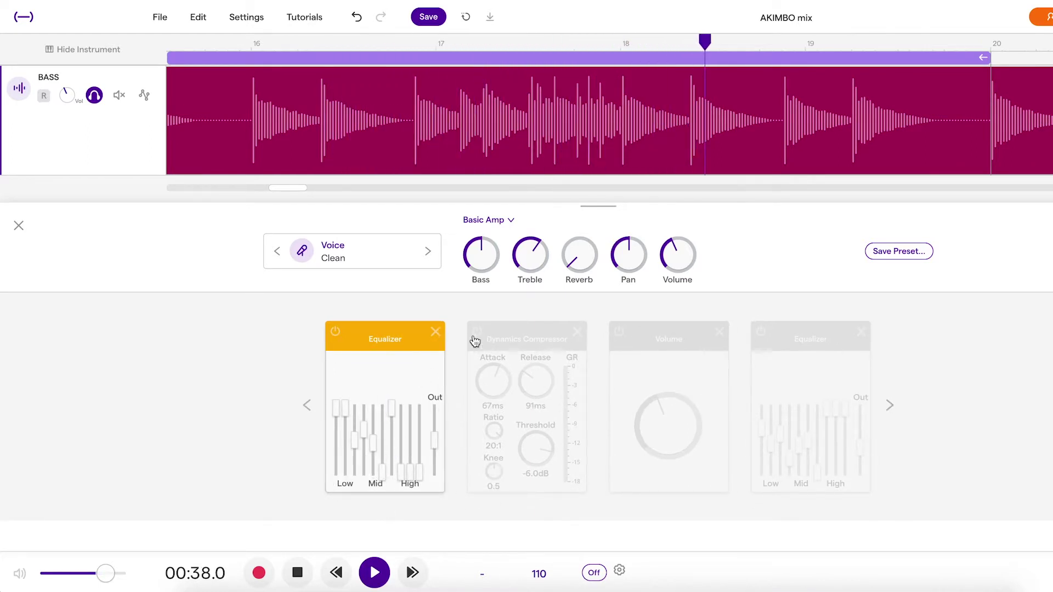
left_click(307, 405)
key("space")
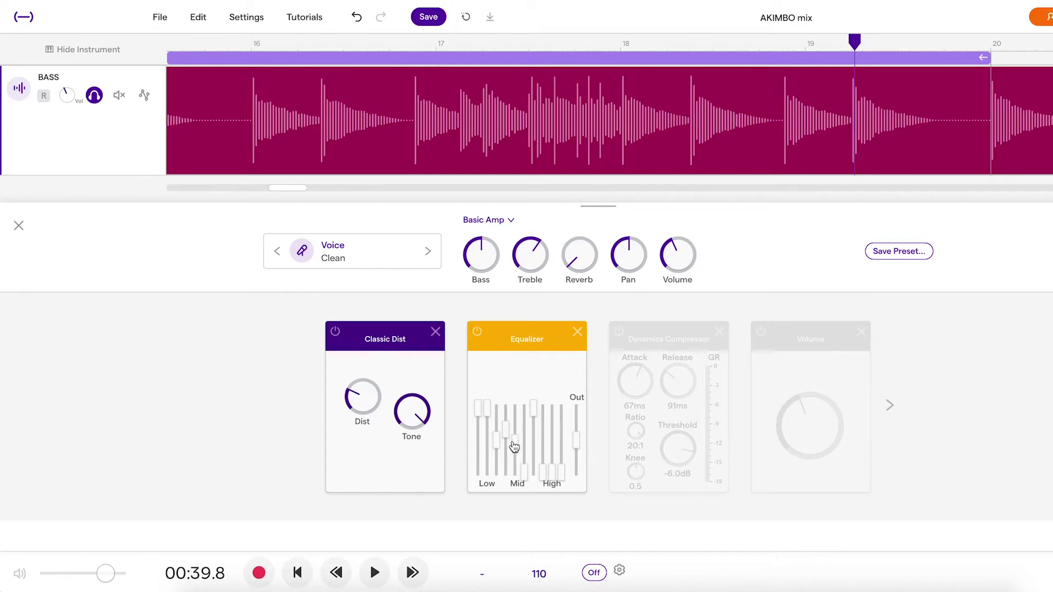
- Try boosting a mid band of the Equalizer during playback, then return it to its previous level
key("space")
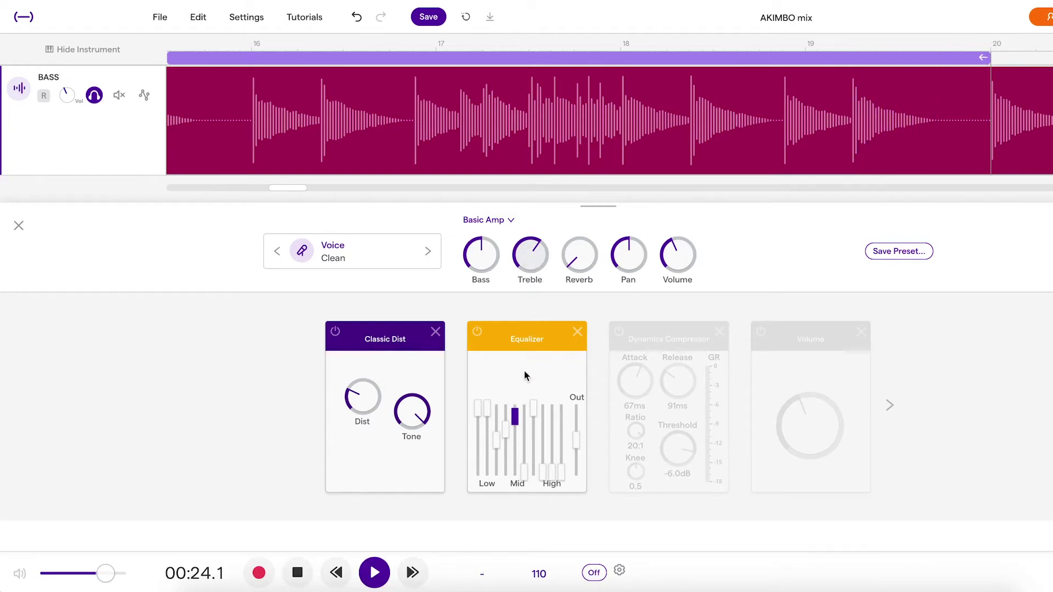
left_click_drag(515, 422, 536, 447)
key("space")
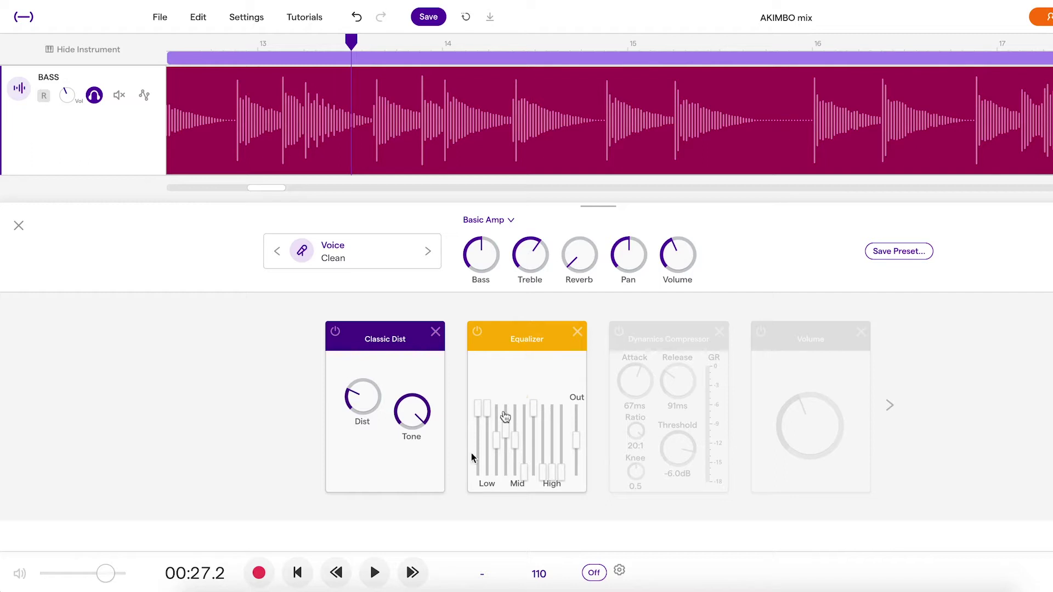
- Turn on the Dynamics Compressor and compare the bass with it bypassed and active during playback
left_click(618, 332)
key("space")
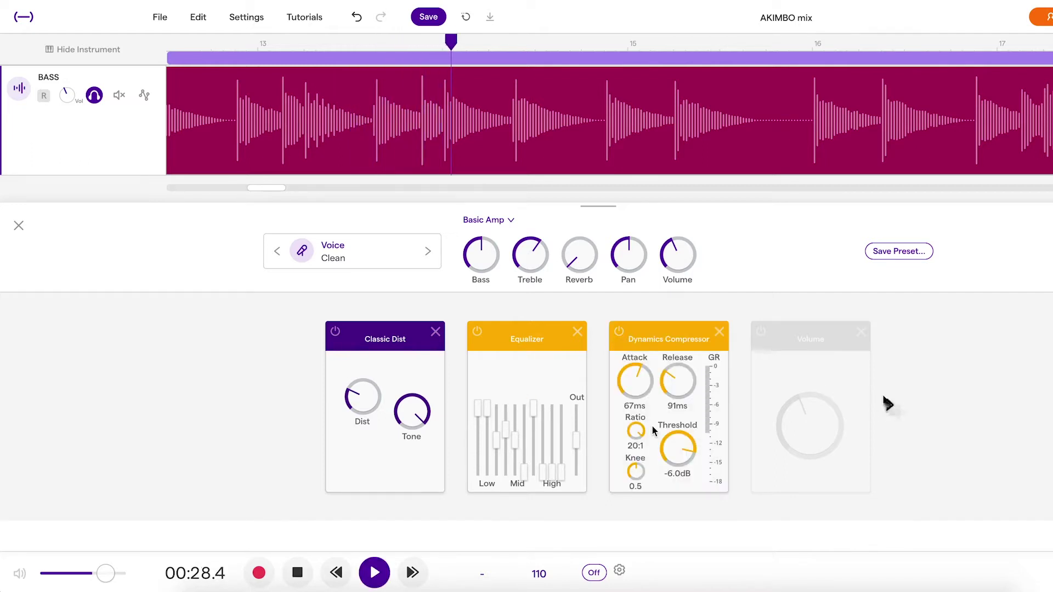
left_click(622, 333)
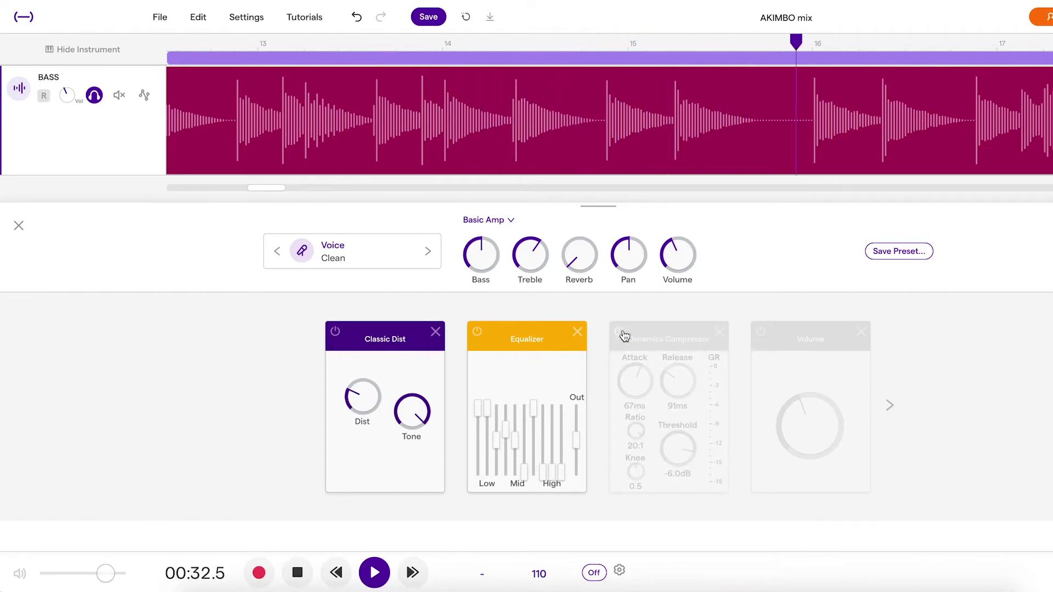
left_click(621, 333)
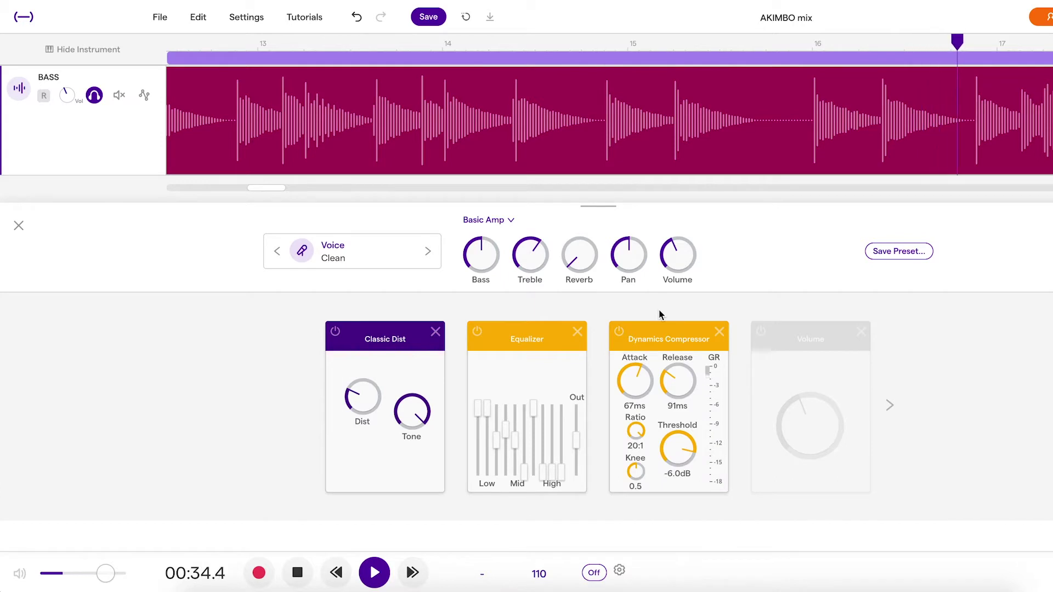
key("space")
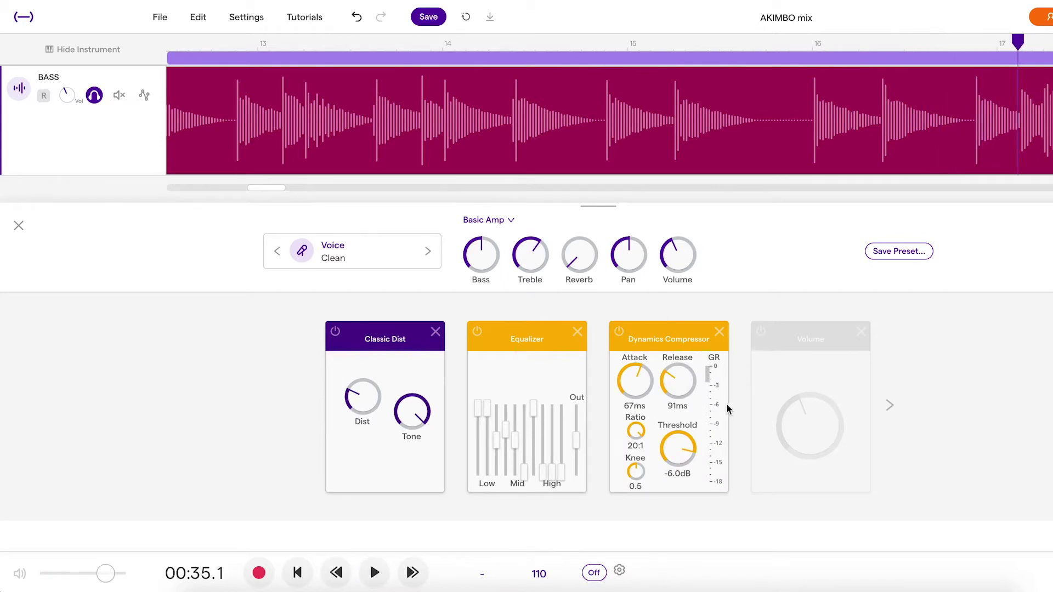
- Play the compressed bass further and examine the compressor's gain reduction meter
key("space")
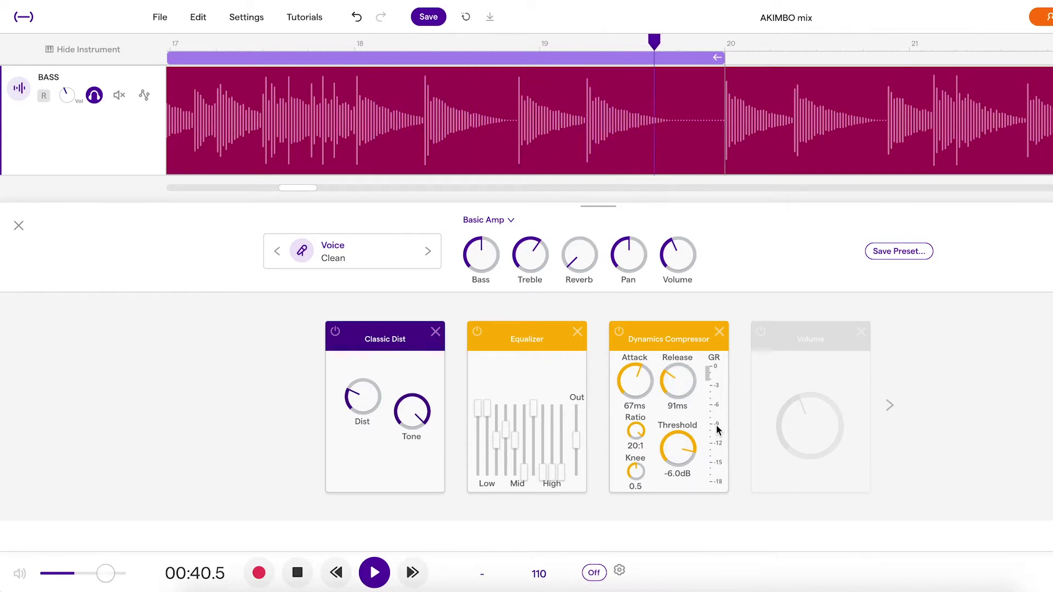
key("space")
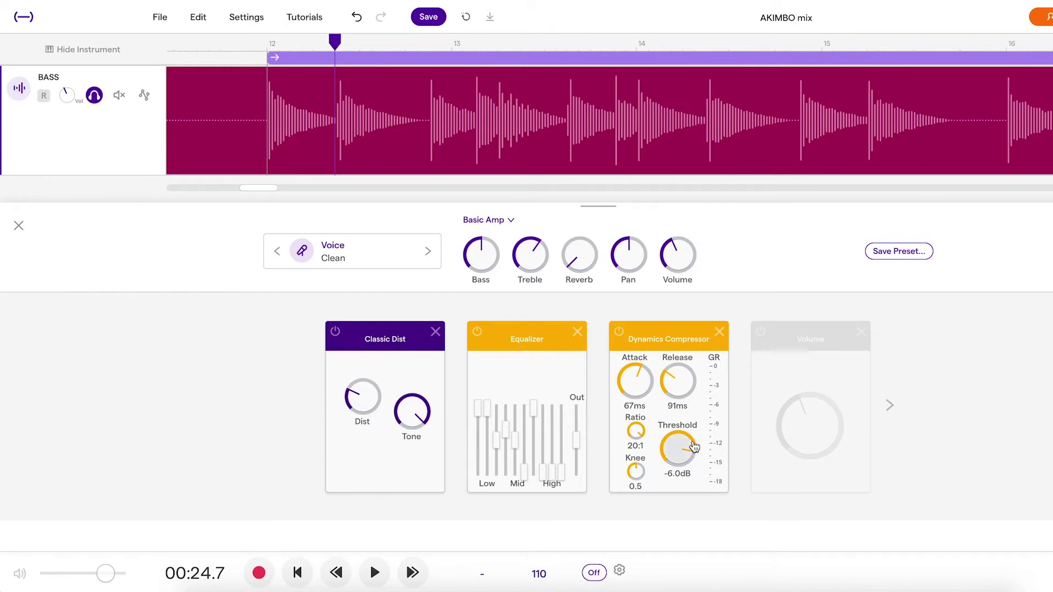
mouse_move(675, 147)
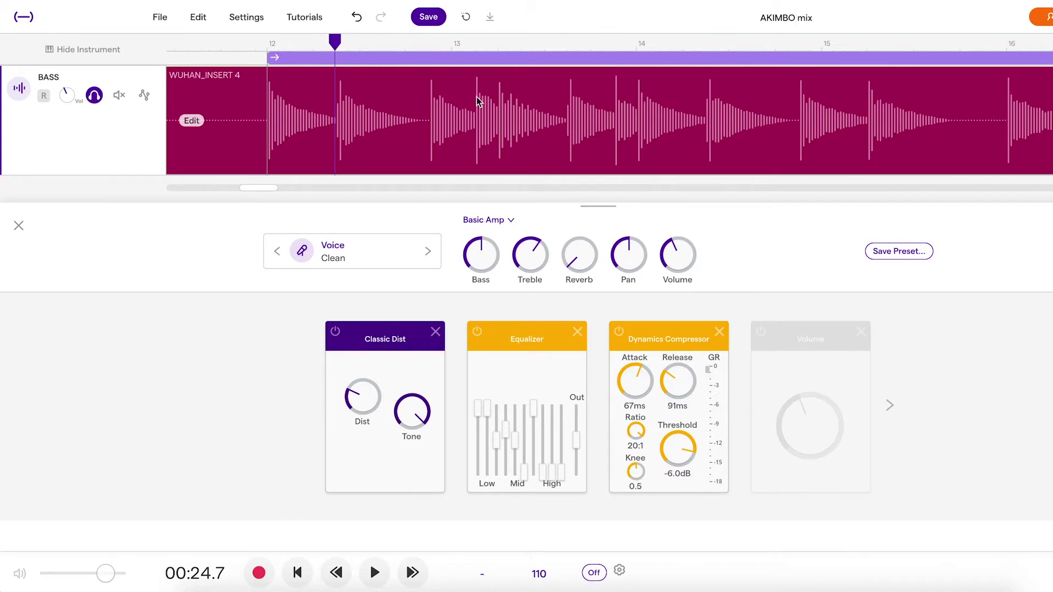
- Turn on the Volume effect after the Dynamics Compressor while the bass plays and listen to the result
scroll(476, 100, "up", 5)
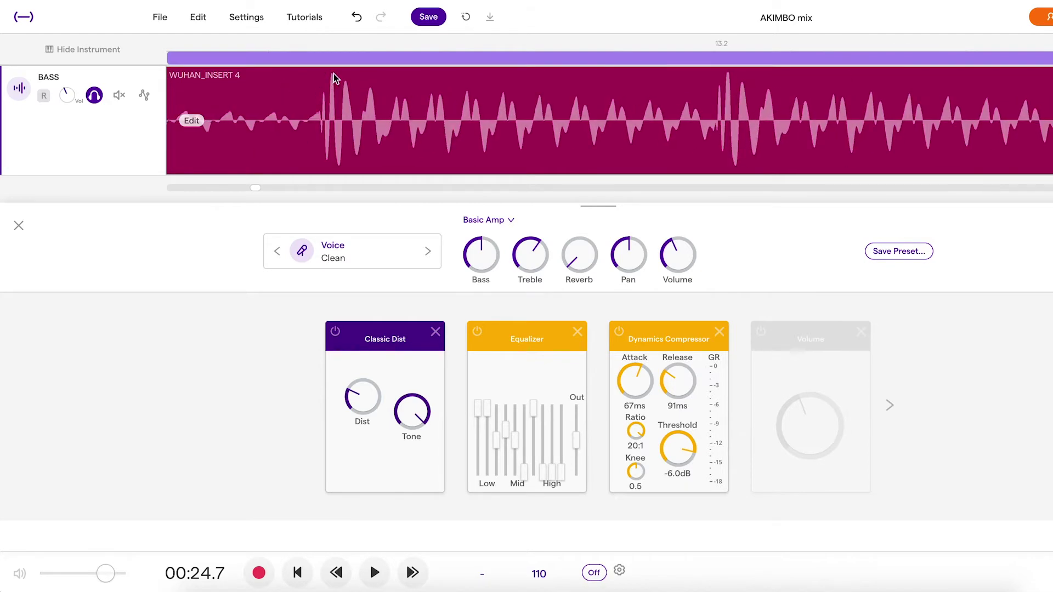
scroll(529, 104, "down", 2)
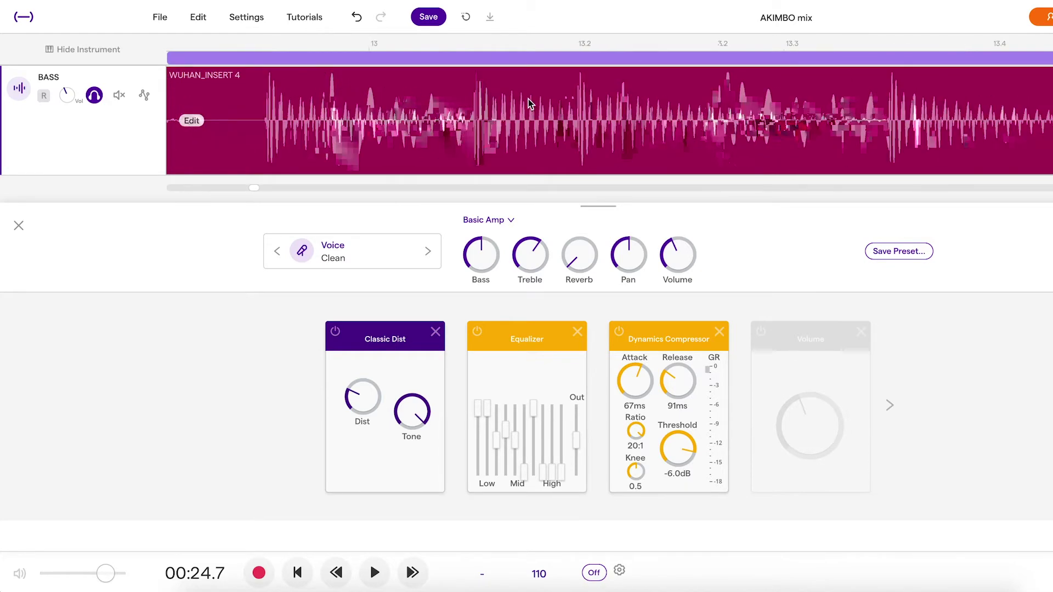
scroll(528, 104, "down", 3)
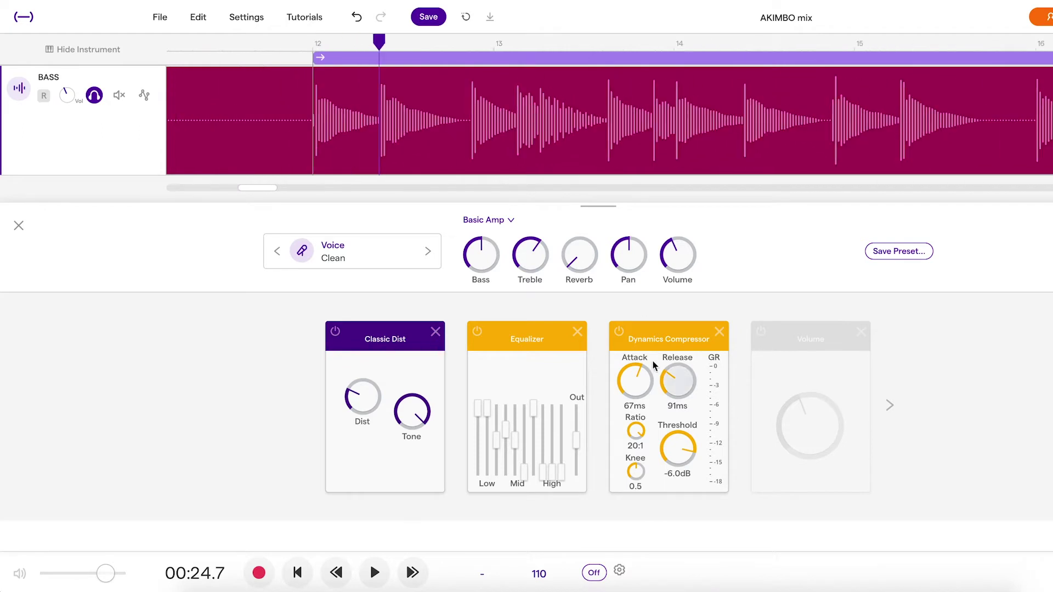
left_click(889, 405)
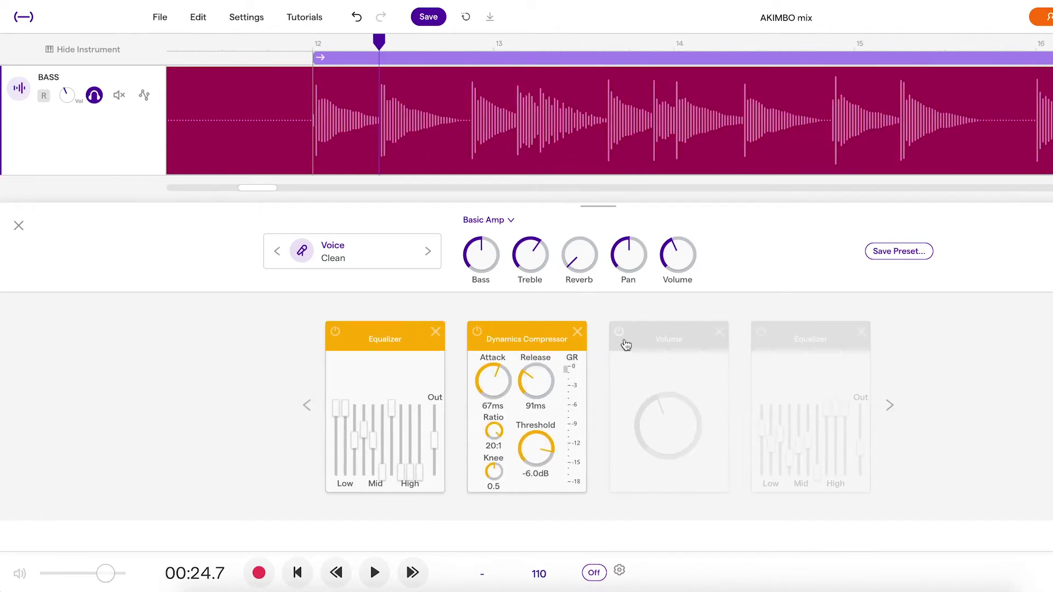
key("space")
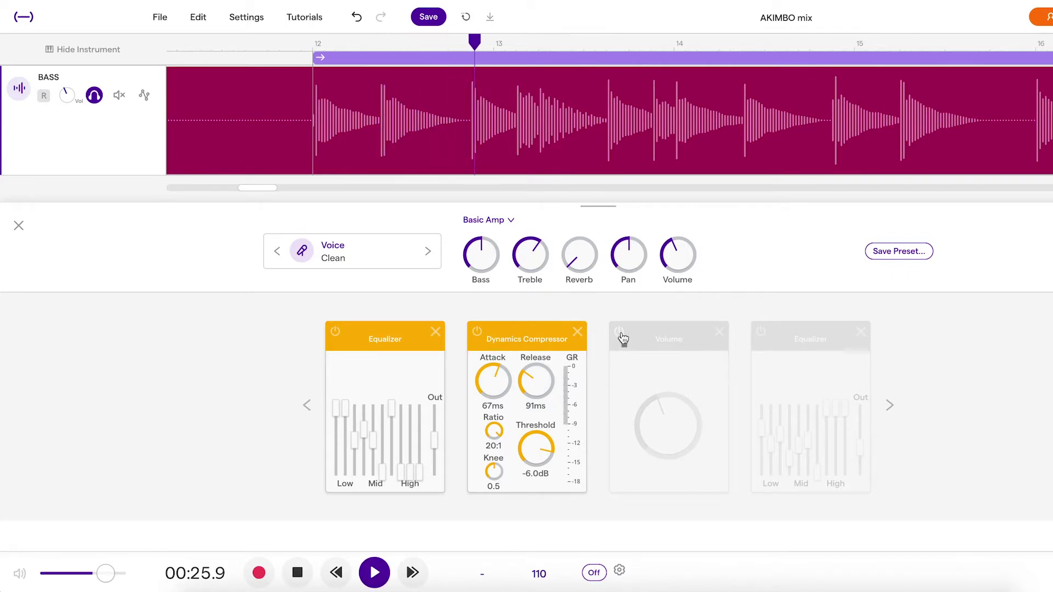
left_click(620, 333)
key("space")
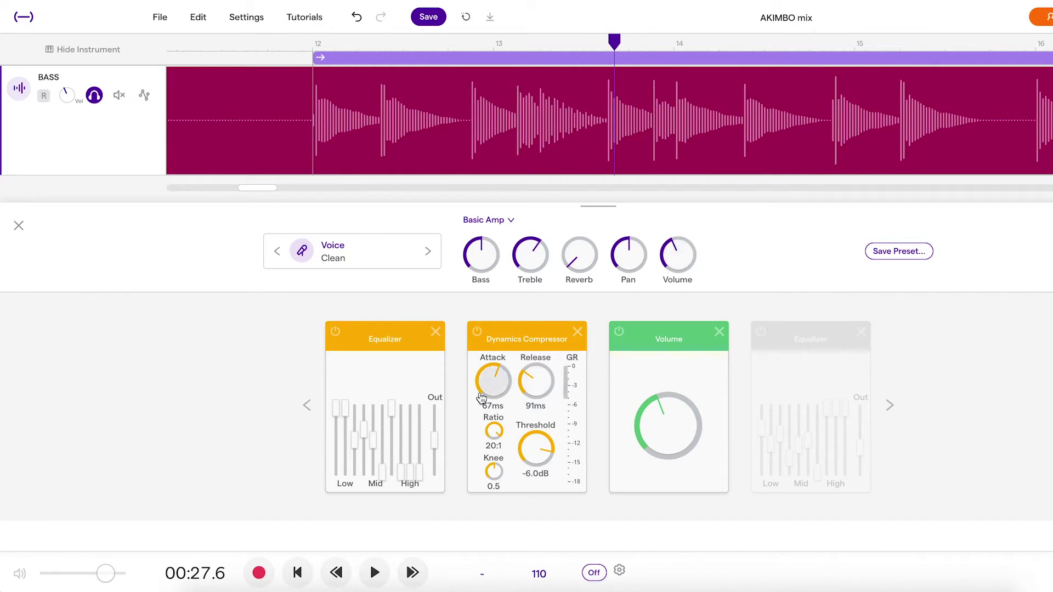
- Look through the rest of the bass effects chain up to the final Equalizer and close the bass effects
left_click(888, 404)
left_click(308, 406)
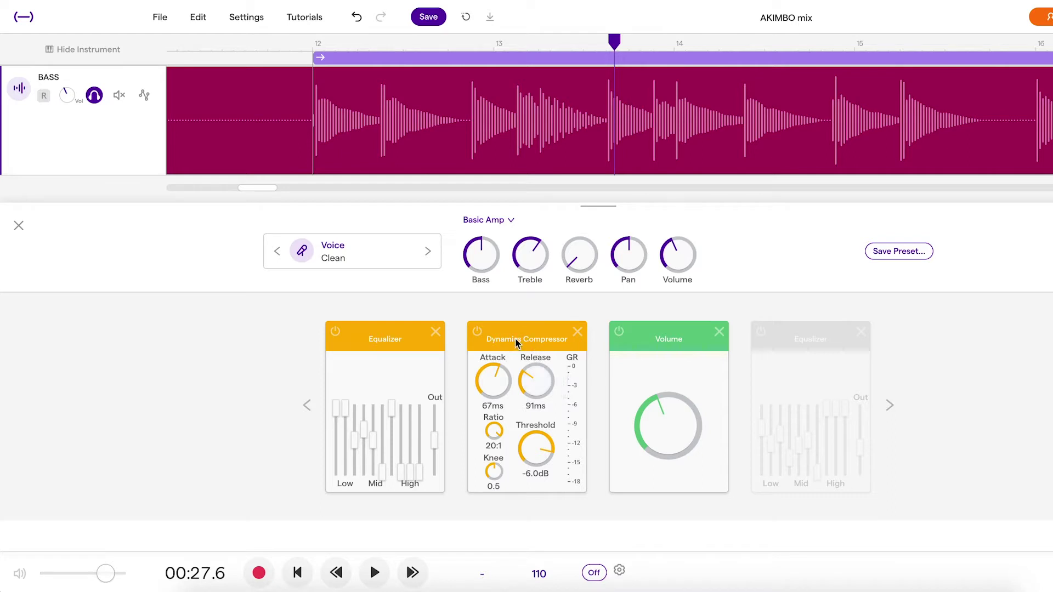
left_click(889, 408)
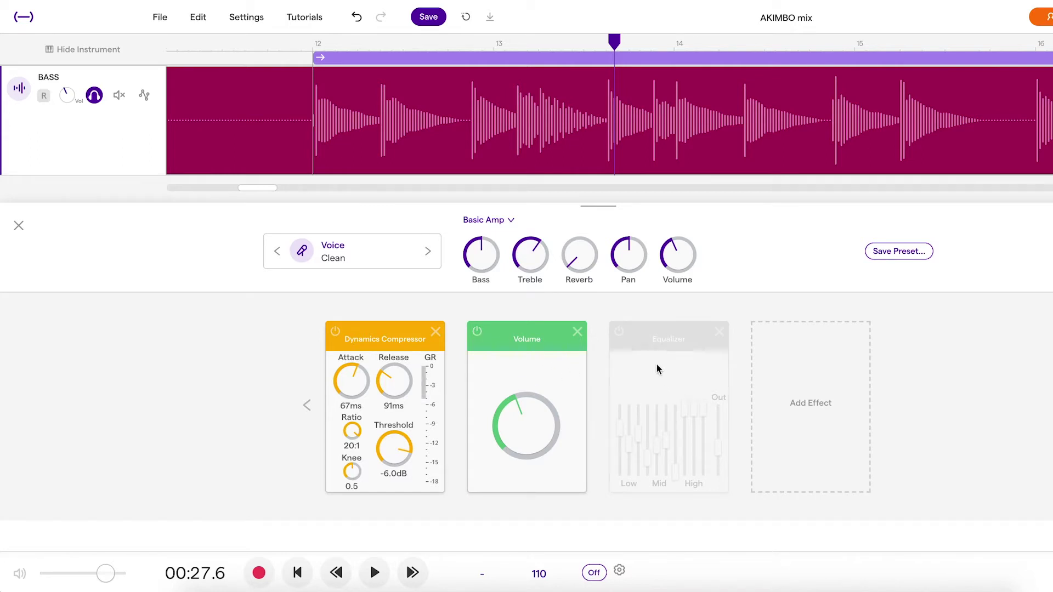
left_click(19, 226)
- Show the BASS track's volume automation and examine the dips around bars 12 and 13
scroll(435, 208, "down", 5)
scroll(331, 320, "right", 1)
scroll(160, 176, "up", 1)
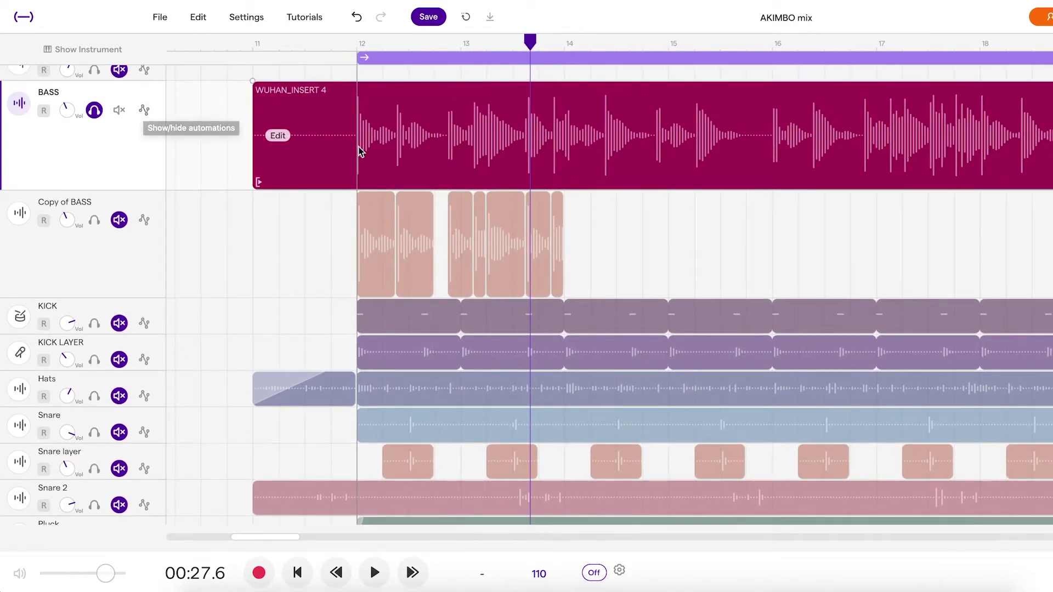
scroll(357, 147, "up", 5)
scroll(358, 147, "up", 1)
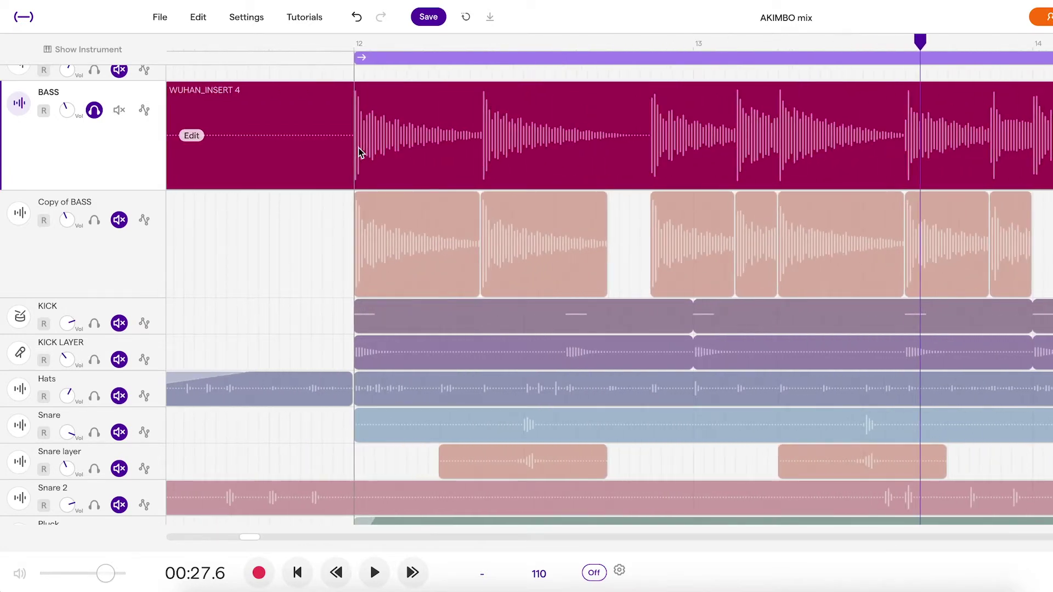
scroll(354, 162, "up", 4)
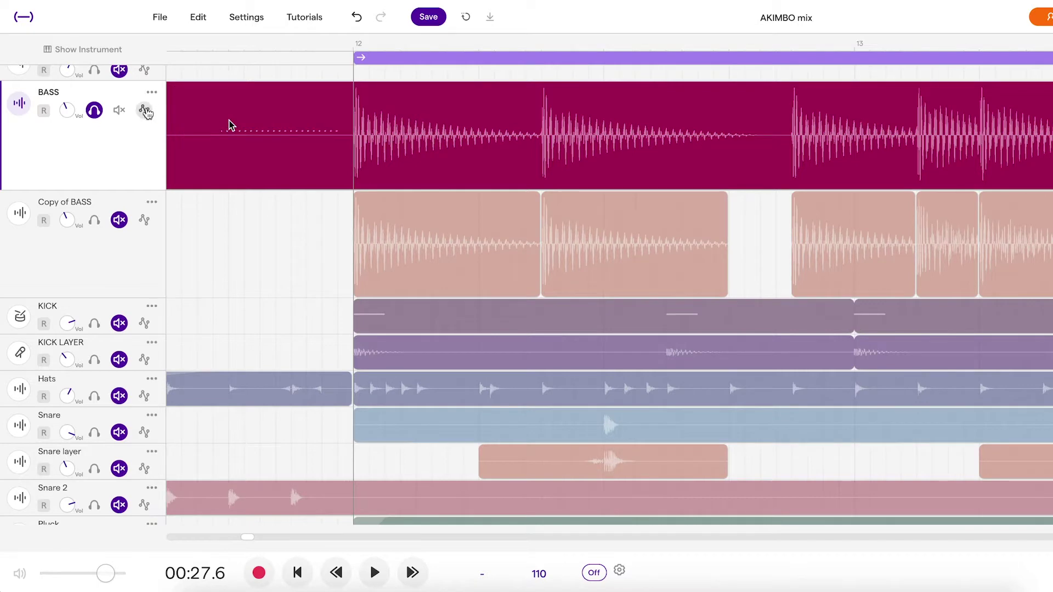
left_click(144, 111)
mouse_move(420, 251)
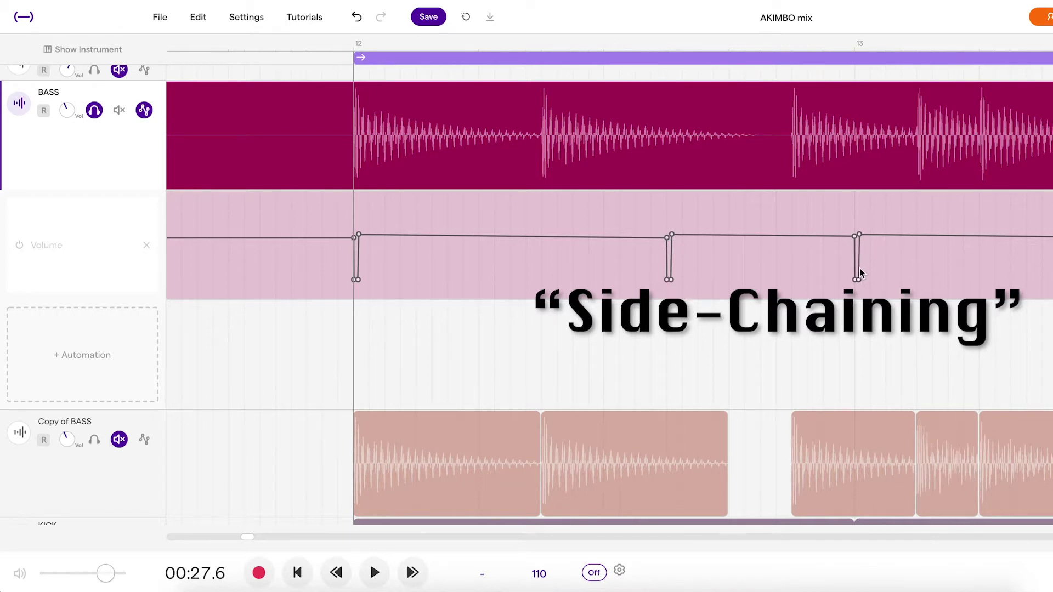
- Solo the KICK track and enlarge it beneath a collapsed Copy of BASS track to compare it with the bass volume dips
scroll(380, 360, "down", 1)
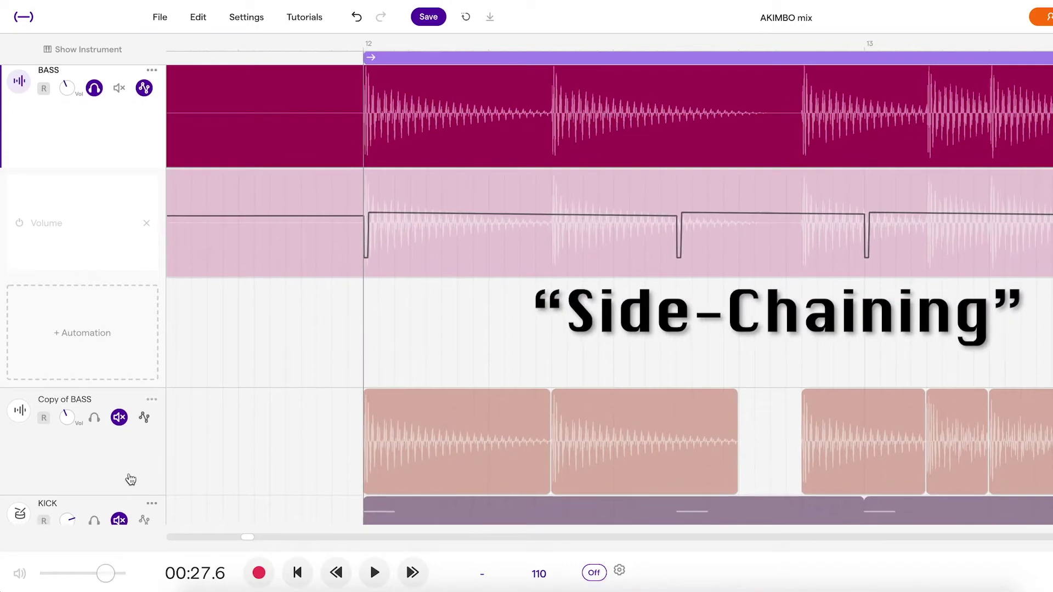
left_click_drag(121, 491, 125, 407)
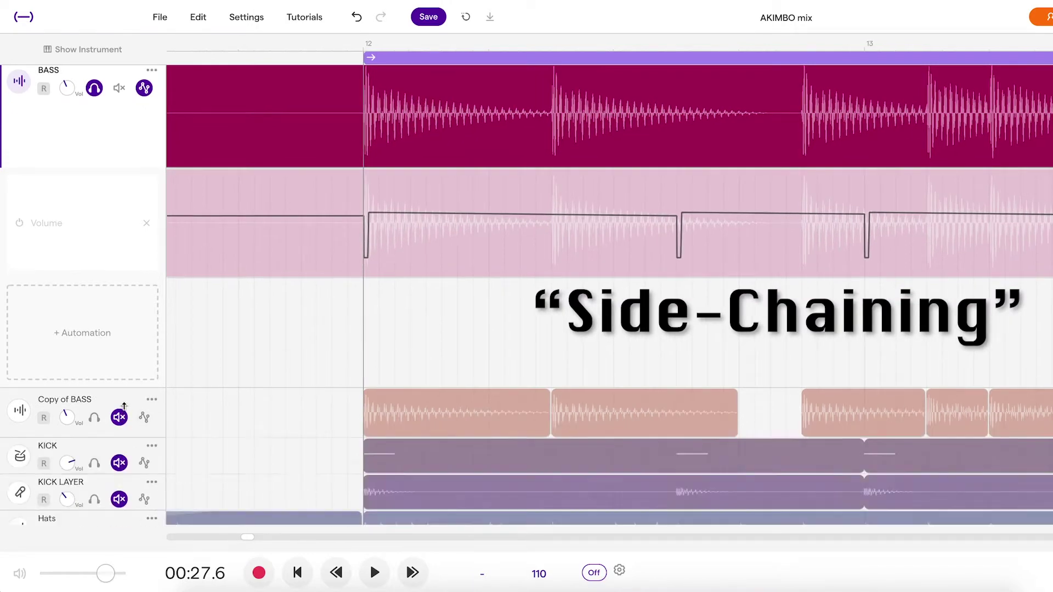
left_click(95, 435)
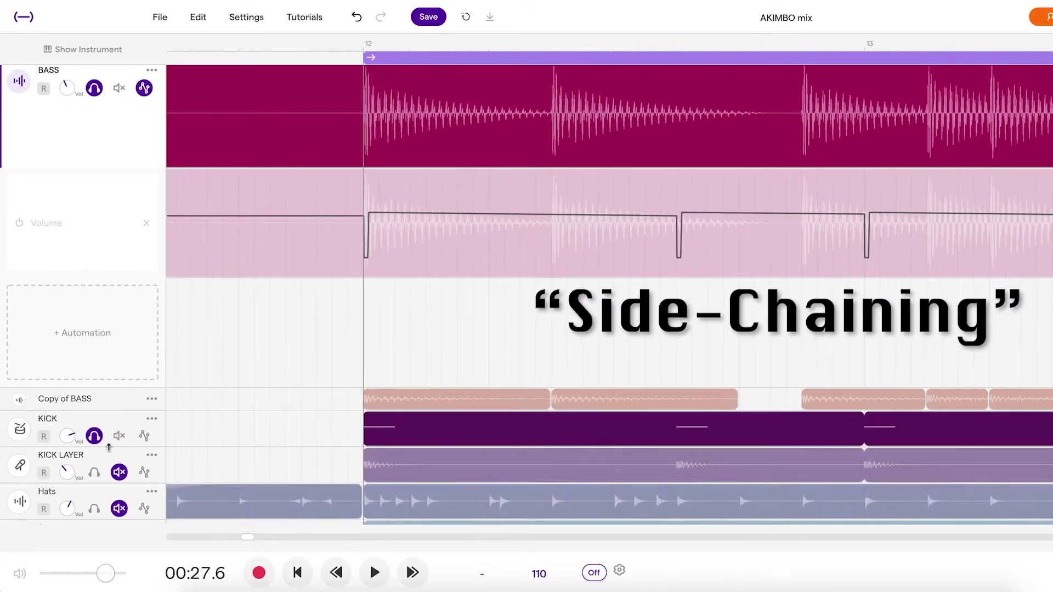
left_click_drag(109, 450, 105, 543)
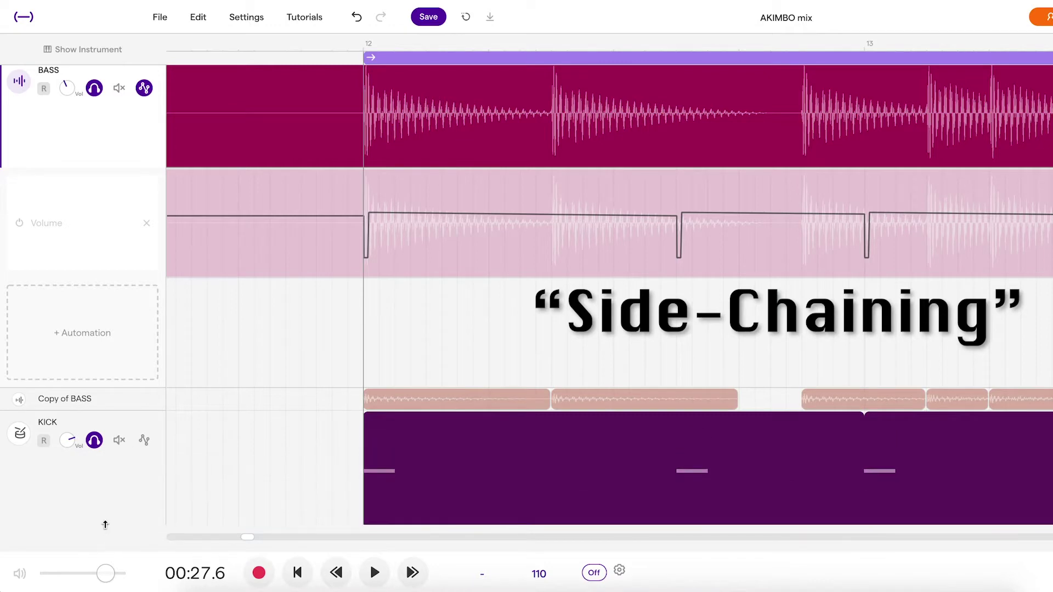
mouse_move(371, 478)
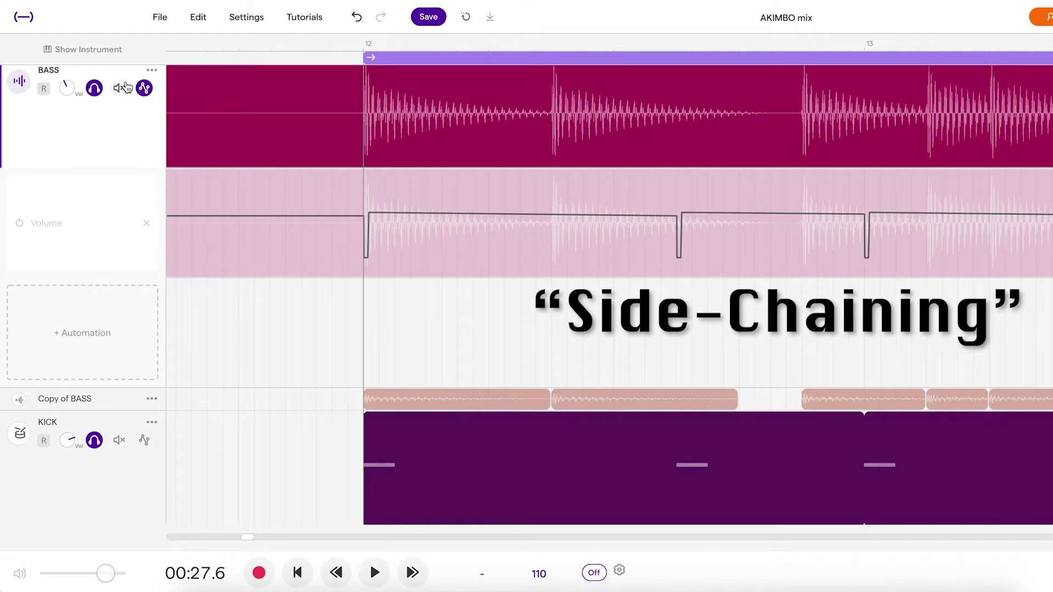
- Check the bass volume dips against the kick hits once more and hide the BASS track's automation
left_click(145, 89)
mouse_move(381, 247)
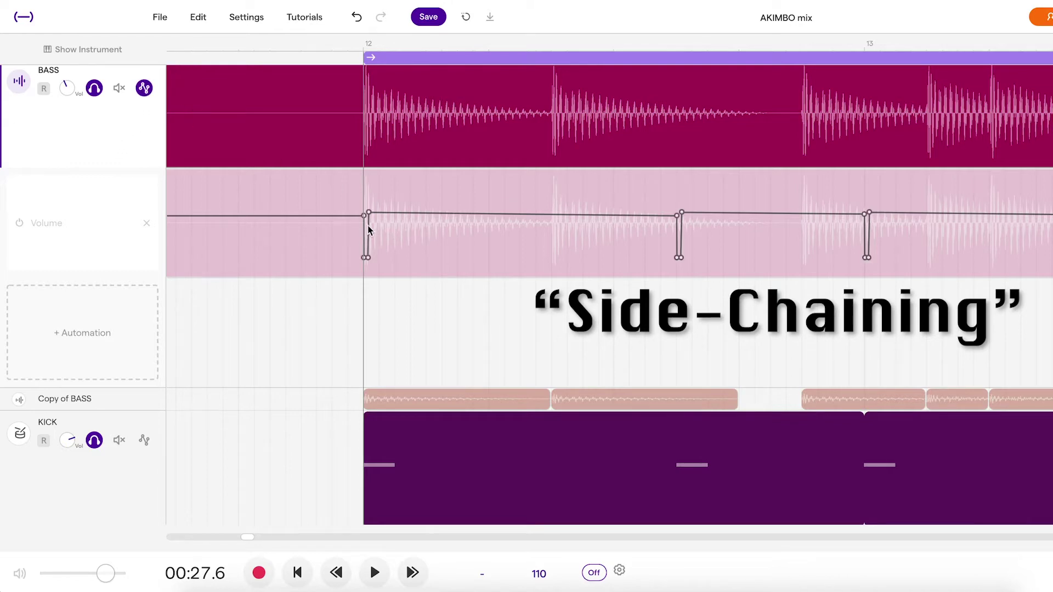
left_click(143, 93)
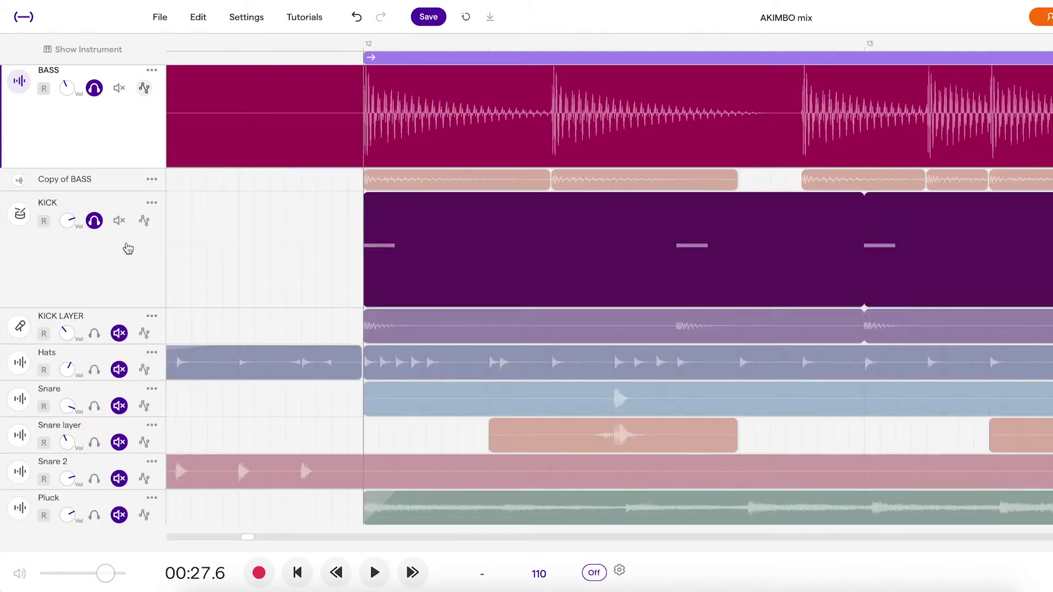
- Open the KICK instrument's effects, look through the chain and close the effects window
left_click(27, 217)
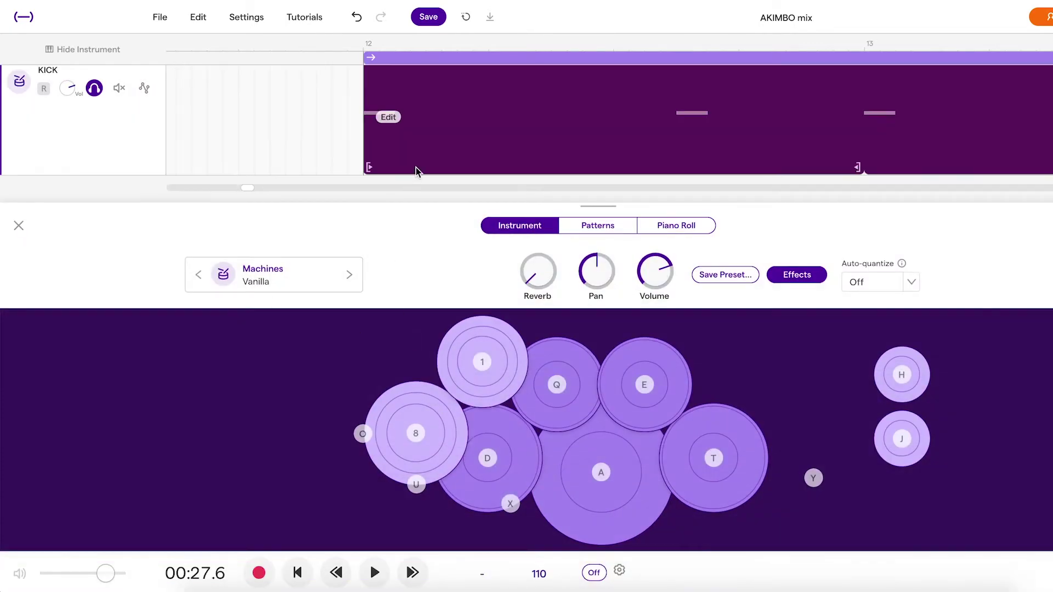
left_click(797, 276)
left_click(378, 374)
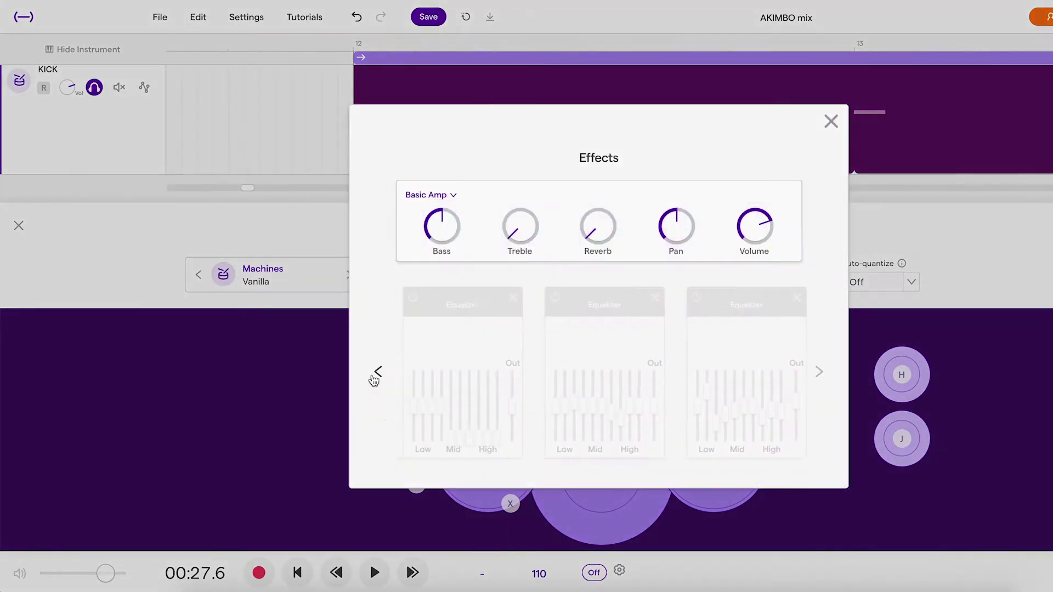
left_click(830, 121)
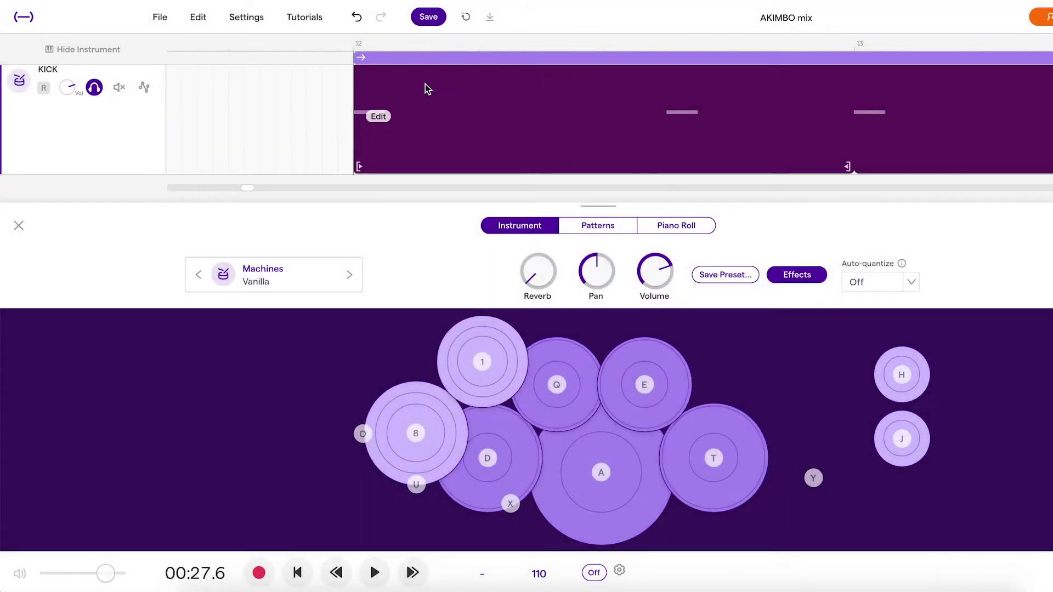
- Take the BASS track out of solo and play the KICK track by itself
key("space")
scroll(106, 101, "down", 5)
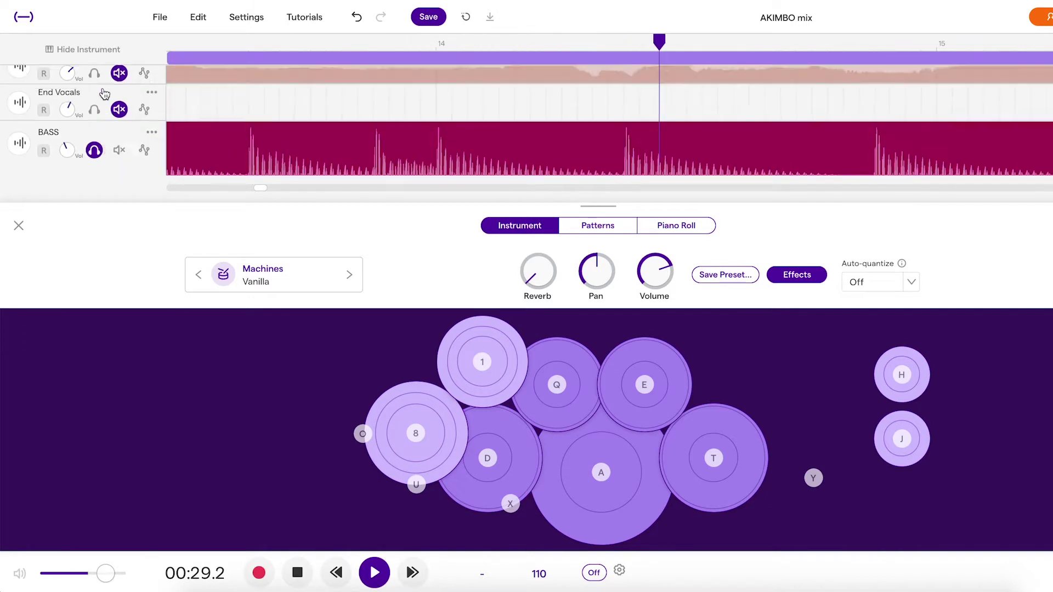
key("space")
scroll(99, 139, "down", 3)
key("space")
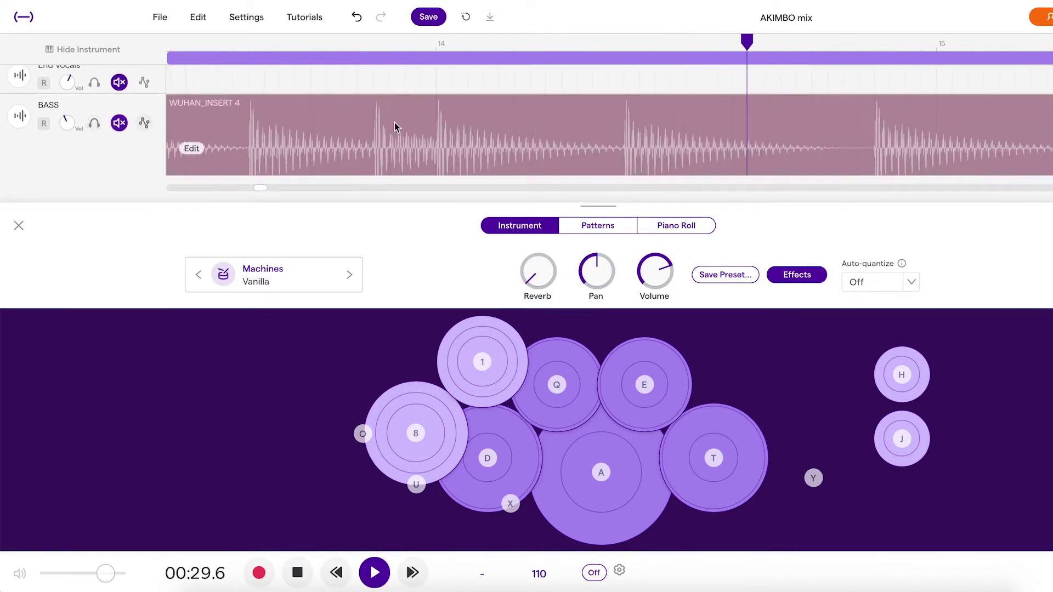
scroll(712, 144, "down", 2)
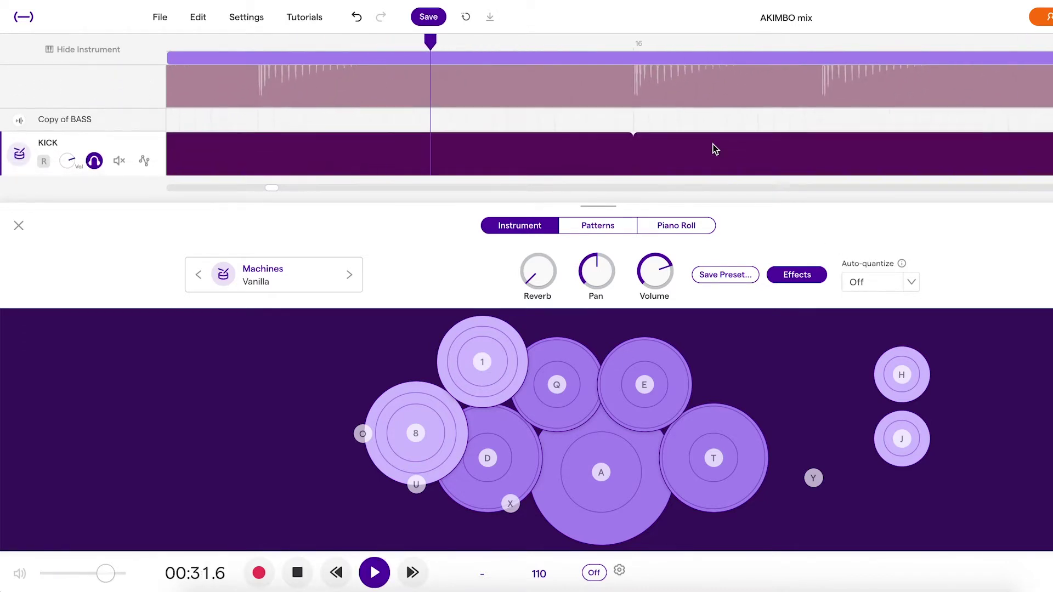
- Open the KICK effects and turn on Classic Dist, listening to the kick without and with the distortion
left_click(793, 274)
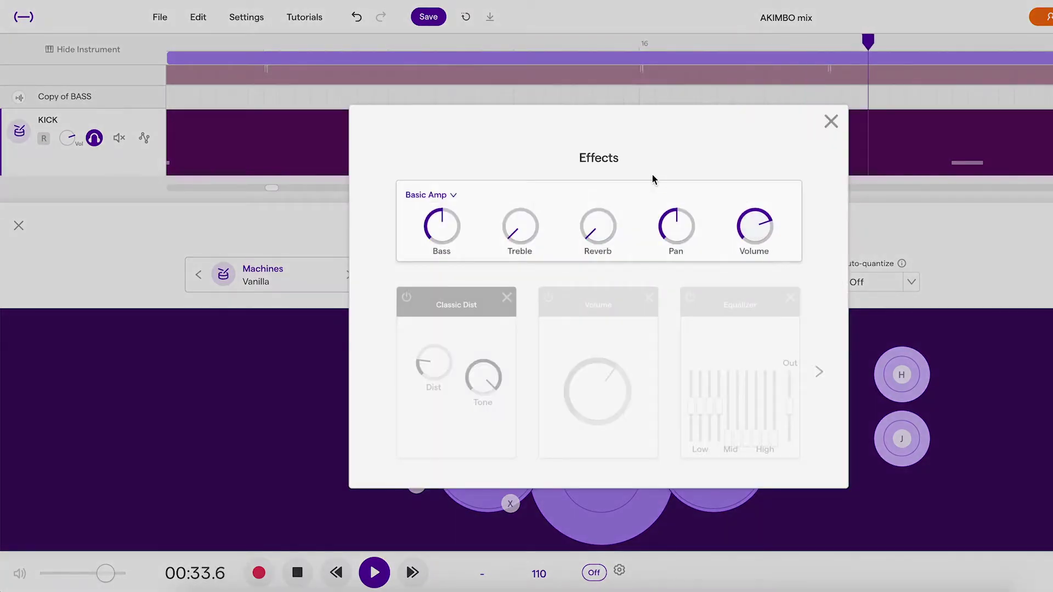
key("space")
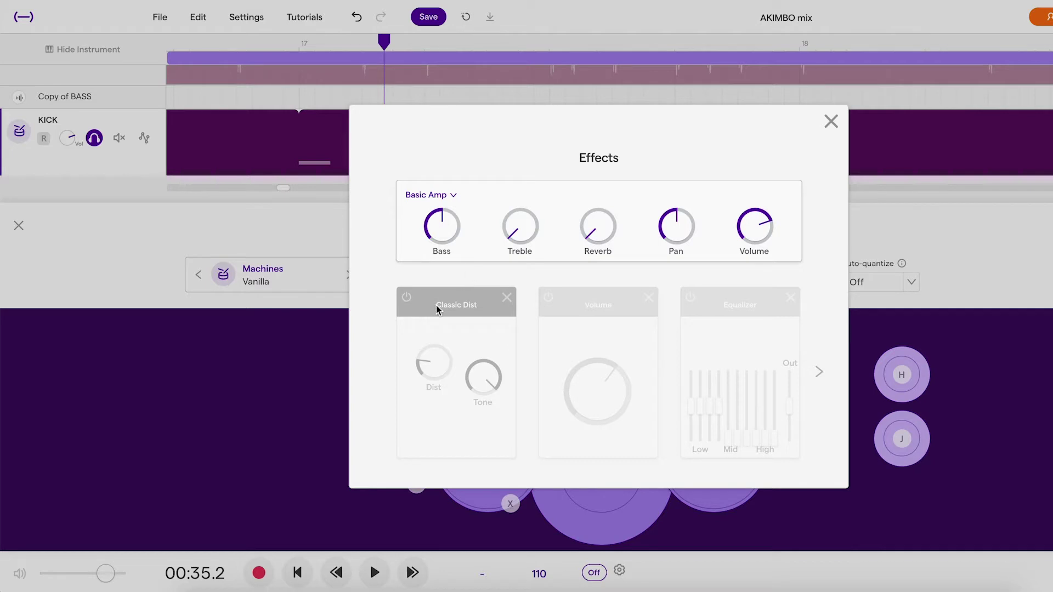
key("space")
left_click(406, 299)
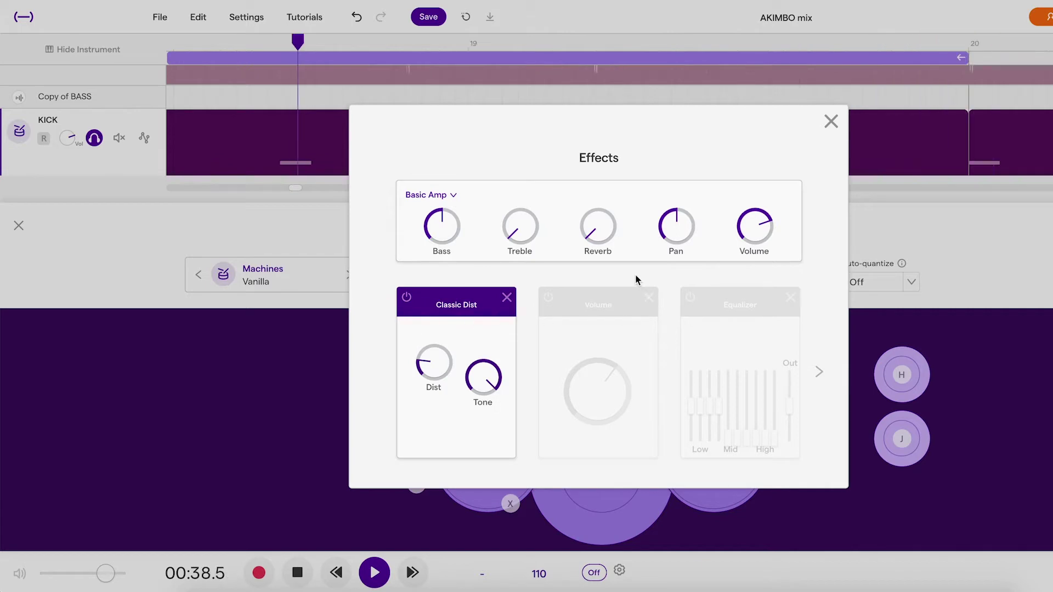
key("space")
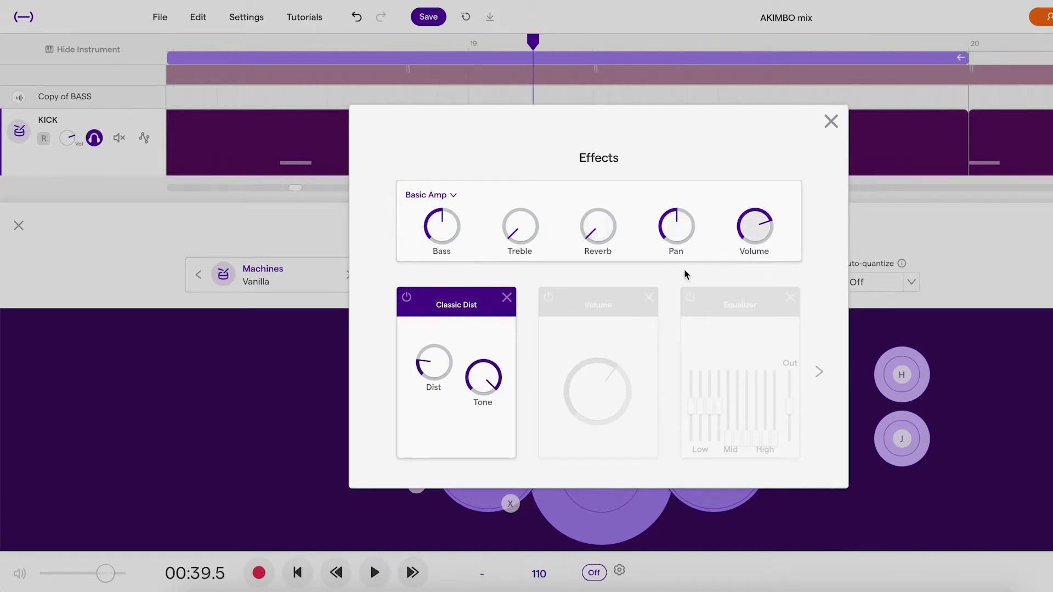
- Turn on the KICK's Volume effect, listen to the result and bring the following Equalizers into view
left_click(549, 299)
key("space")
left_click(818, 372)
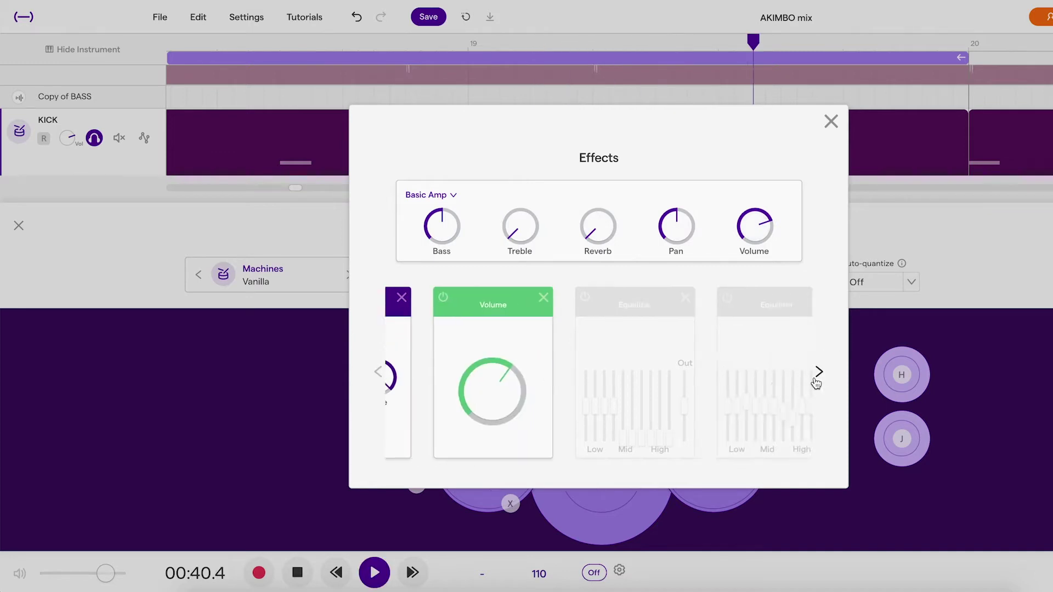
key("space")
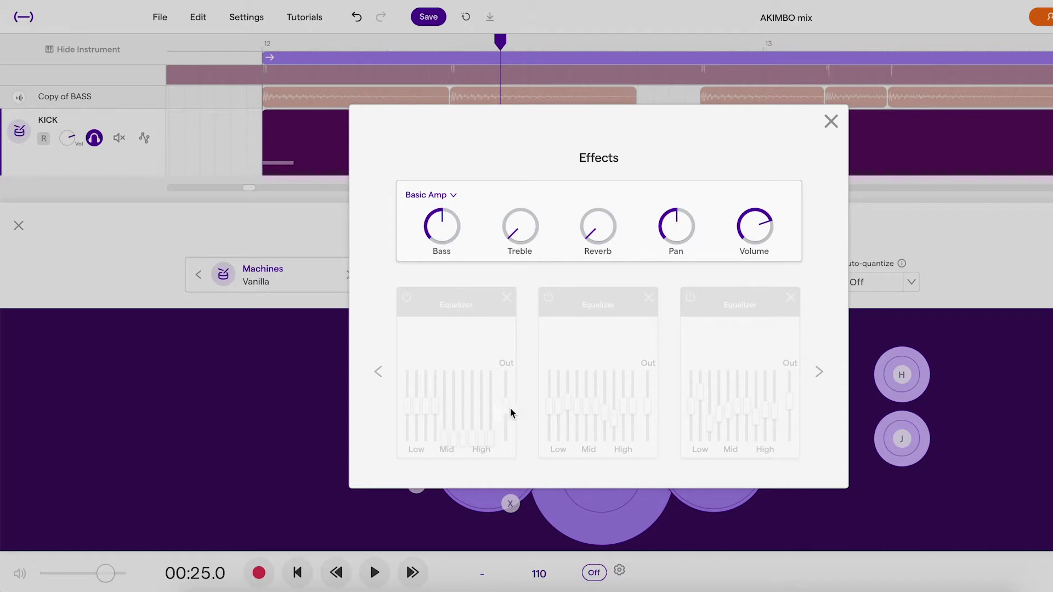
- Turn on the KICK's first Equalizer and listen to it, and turn on the second Equalizer for examination
left_click(406, 299)
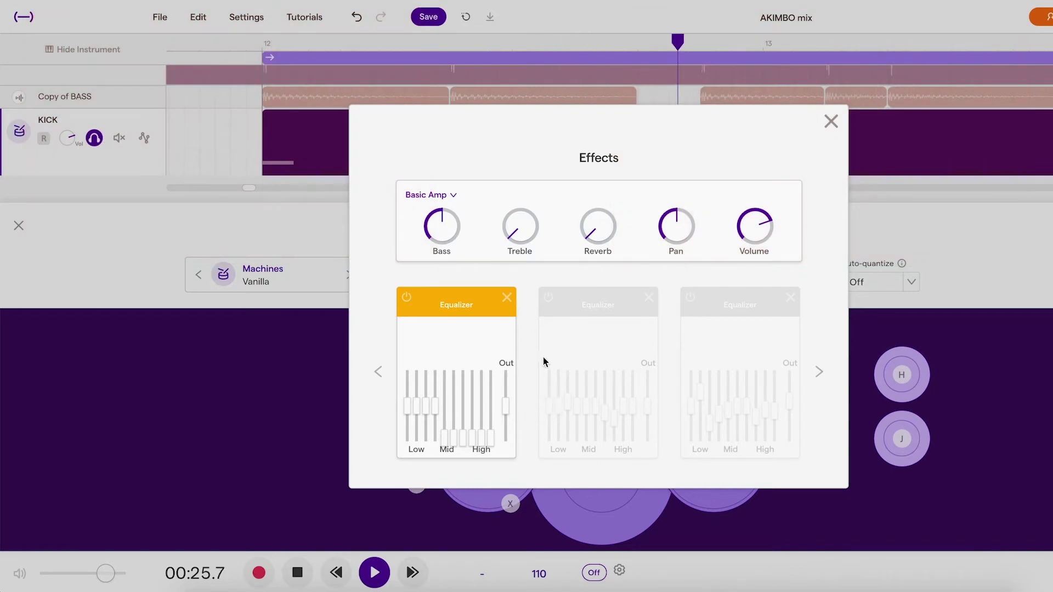
key("space")
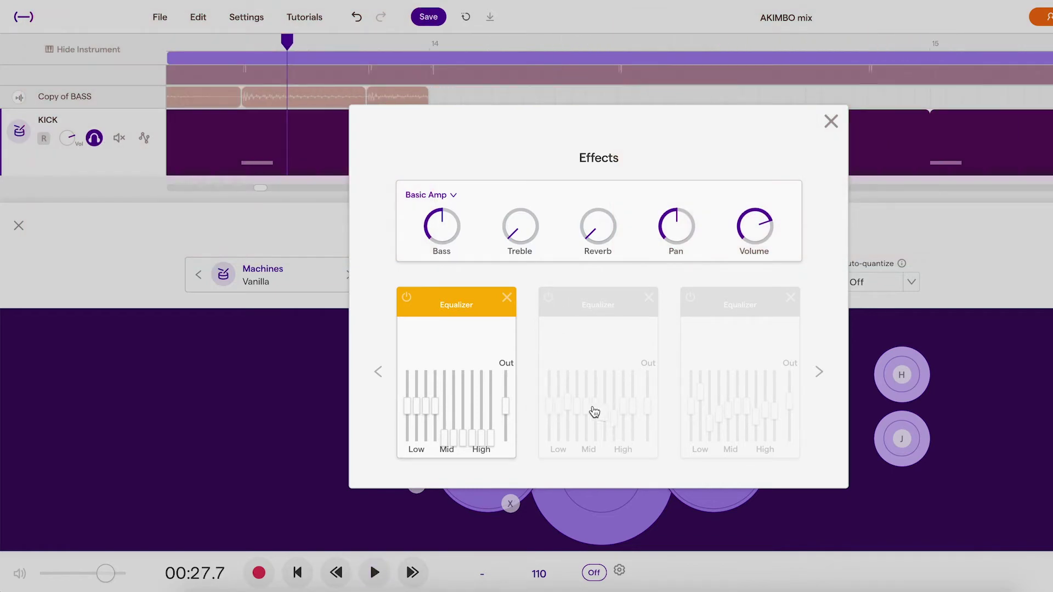
left_click(548, 297)
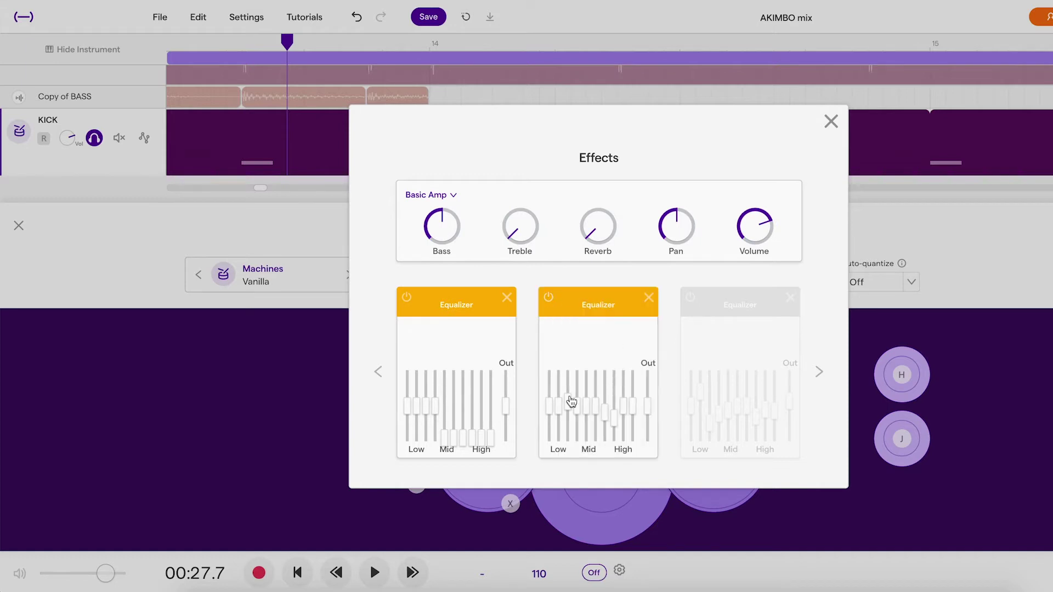
left_click(817, 373)
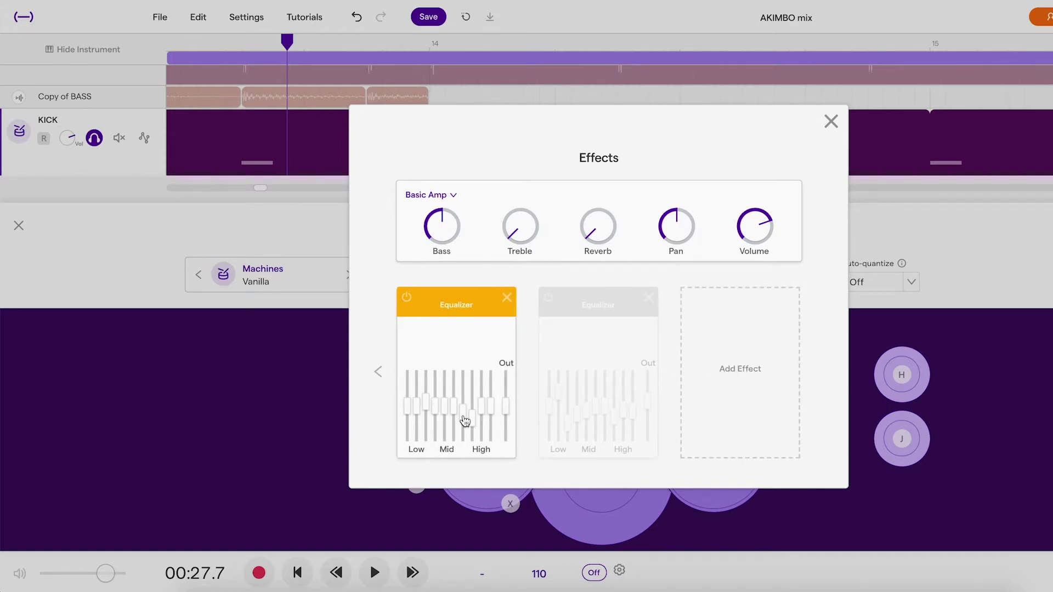
- Play the KICK with its first Equalizer switched off and back on, and examine the Equalizer's raised low-band slider
key("space")
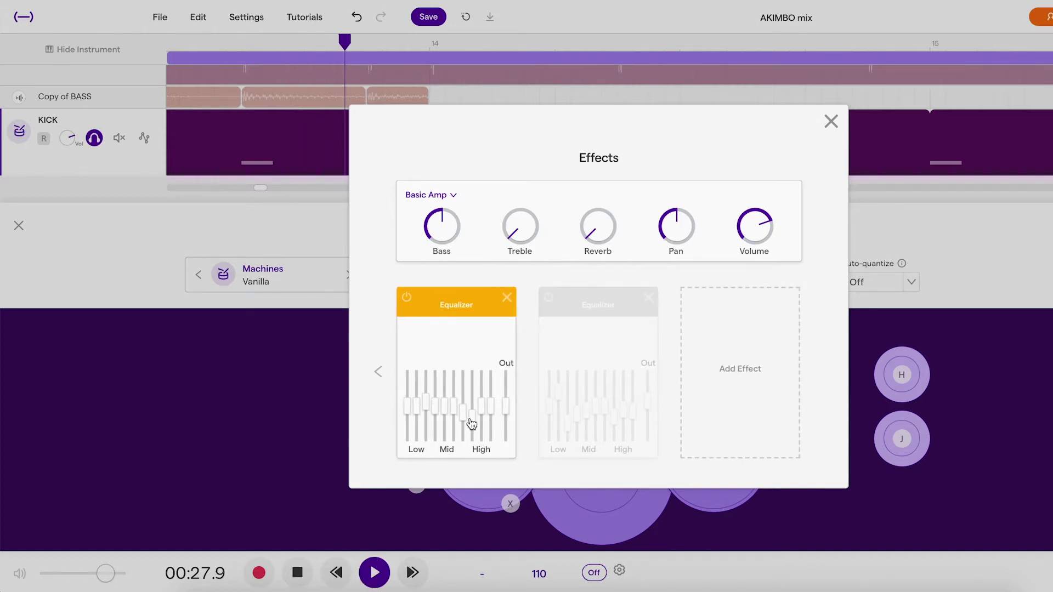
left_click(407, 301)
left_click(407, 300)
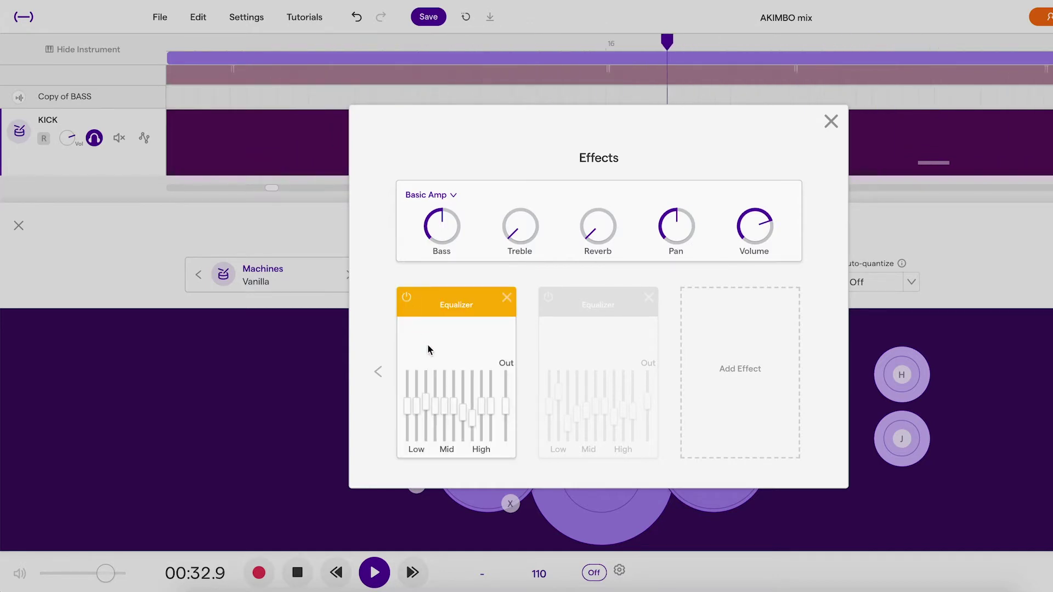
key("space")
left_click_drag(426, 405, 425, 407)
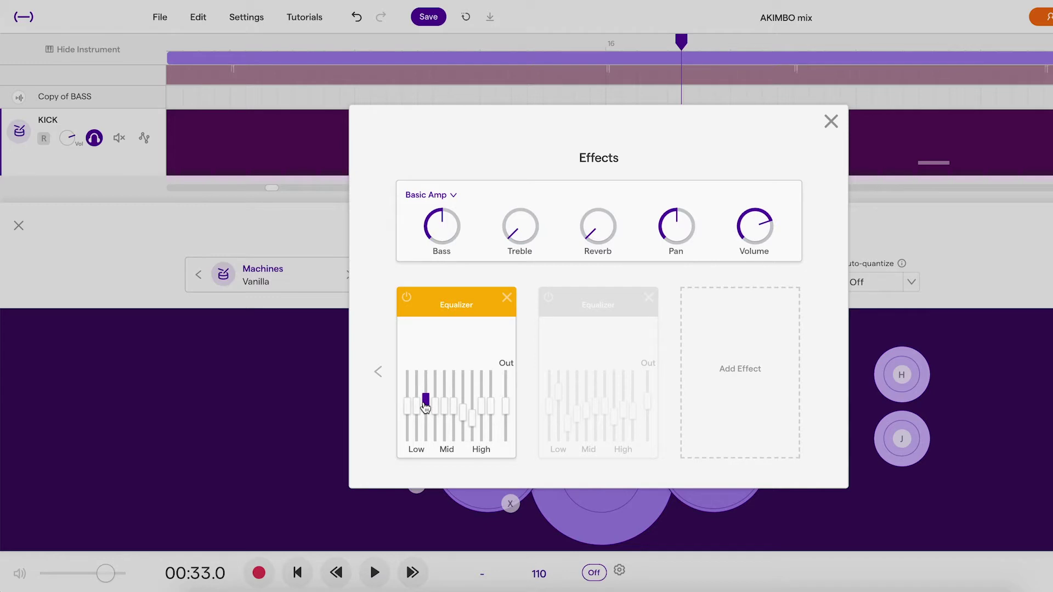
left_click_drag(425, 406, 425, 407)
- Close the KICK's effects and instrument settings and reduce the height of the KICK track
left_click(830, 121)
left_click(19, 226)
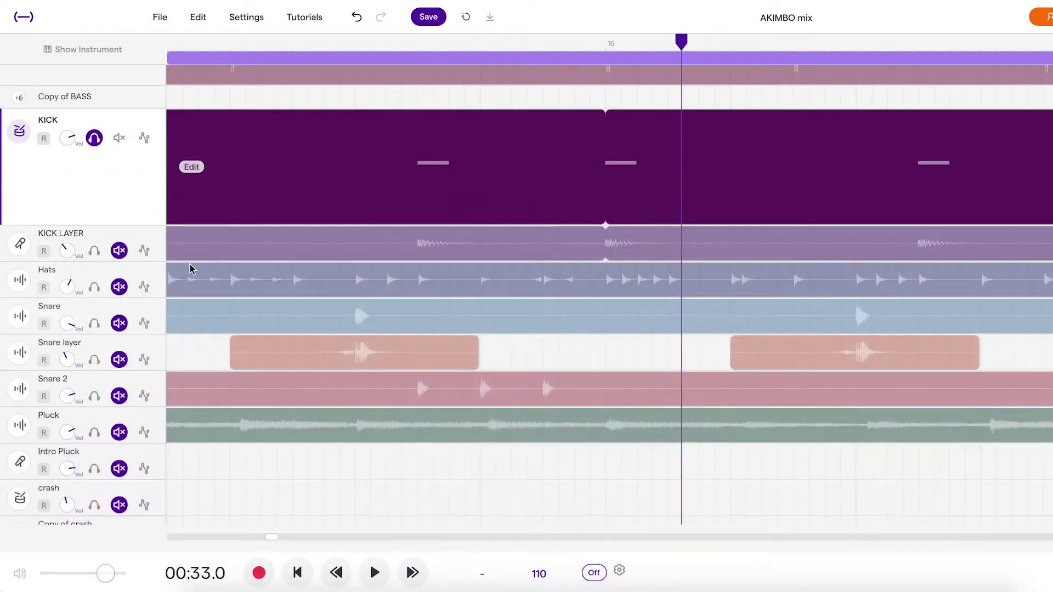
left_click_drag(113, 222, 115, 165)
mouse_move(402, 266)
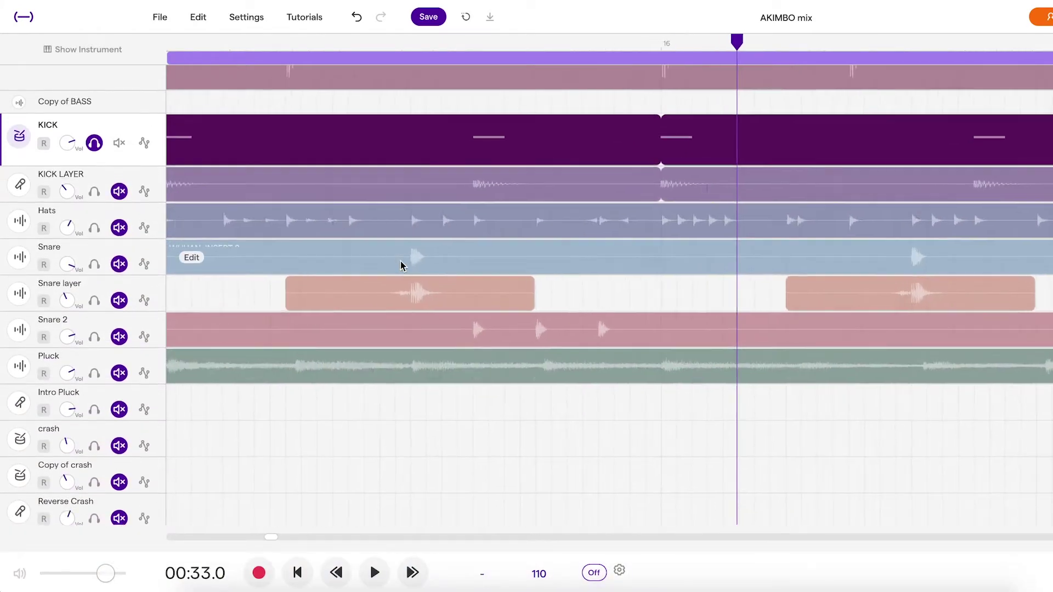
- Solo the KICK LAYER together with the KICK and play both tracks from bar 12
scroll(401, 265, "left", 3)
left_click(94, 191)
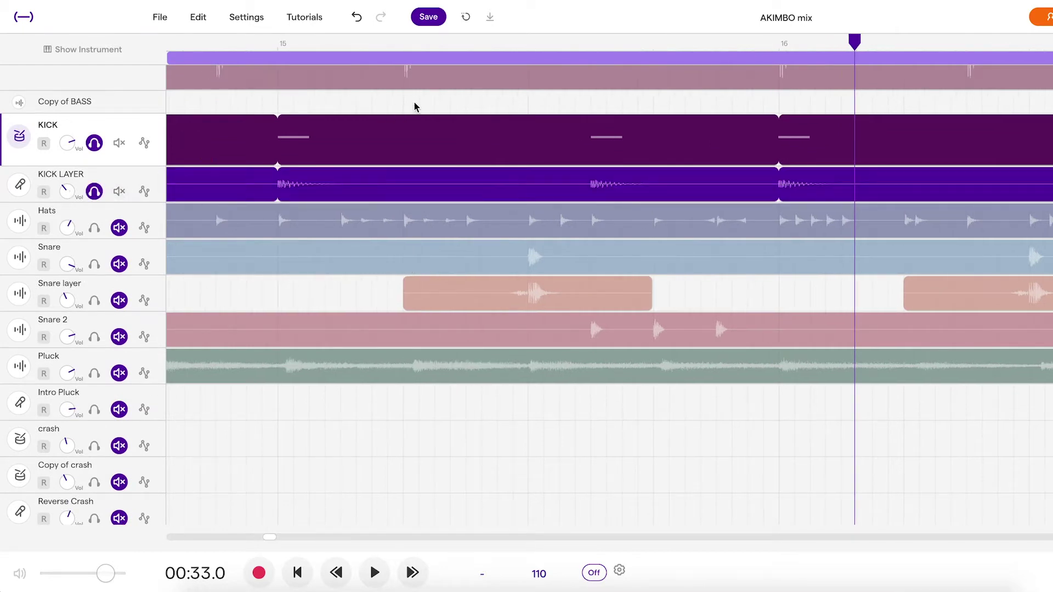
scroll(341, 127, "down", 5)
scroll(292, 116, "left", 5)
scroll(307, 98, "up", 1)
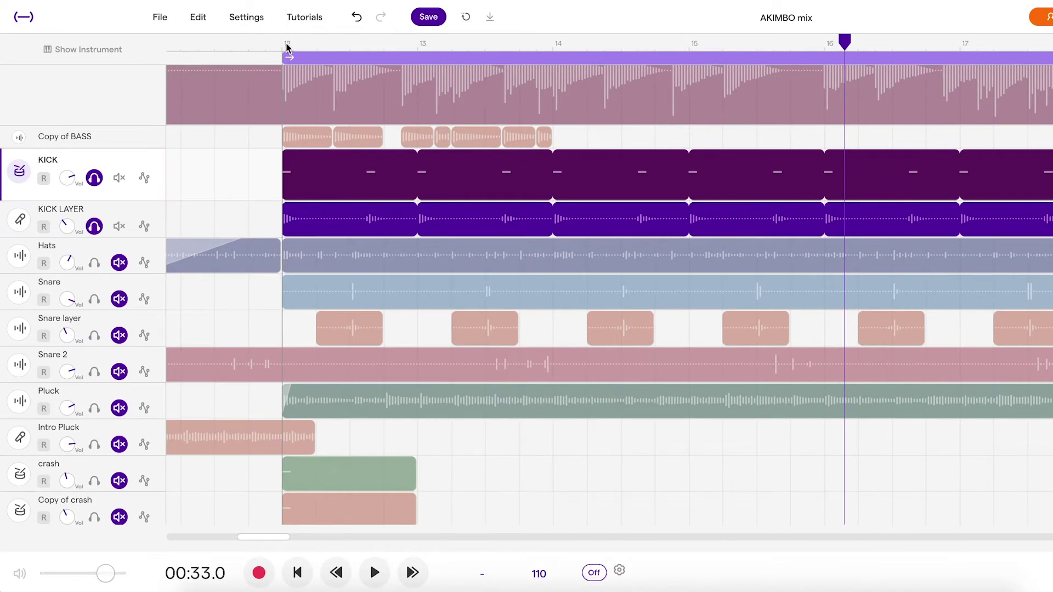
left_click(286, 45)
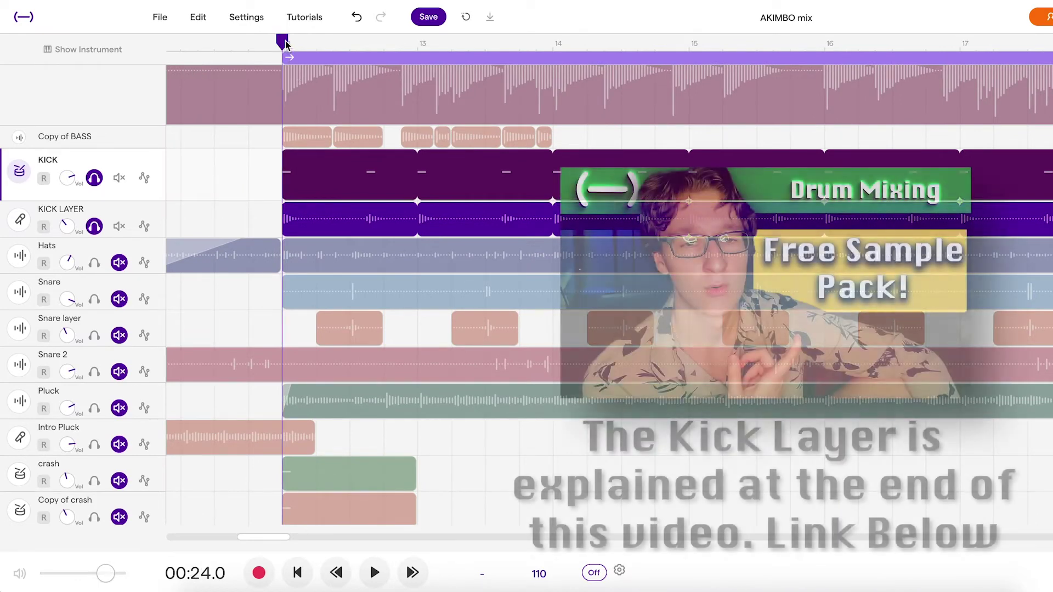
key("space")
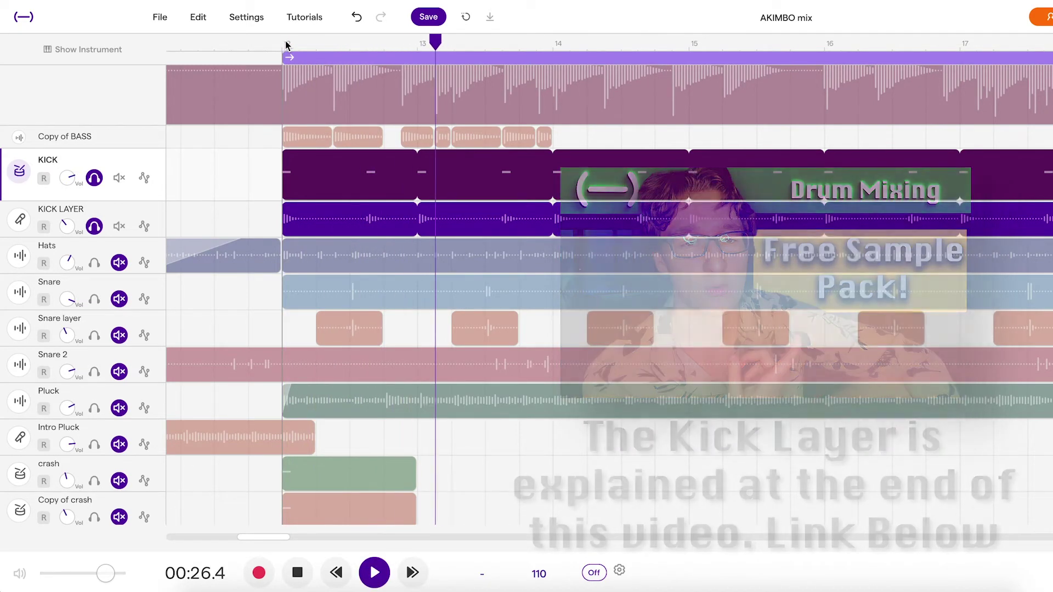
key("space")
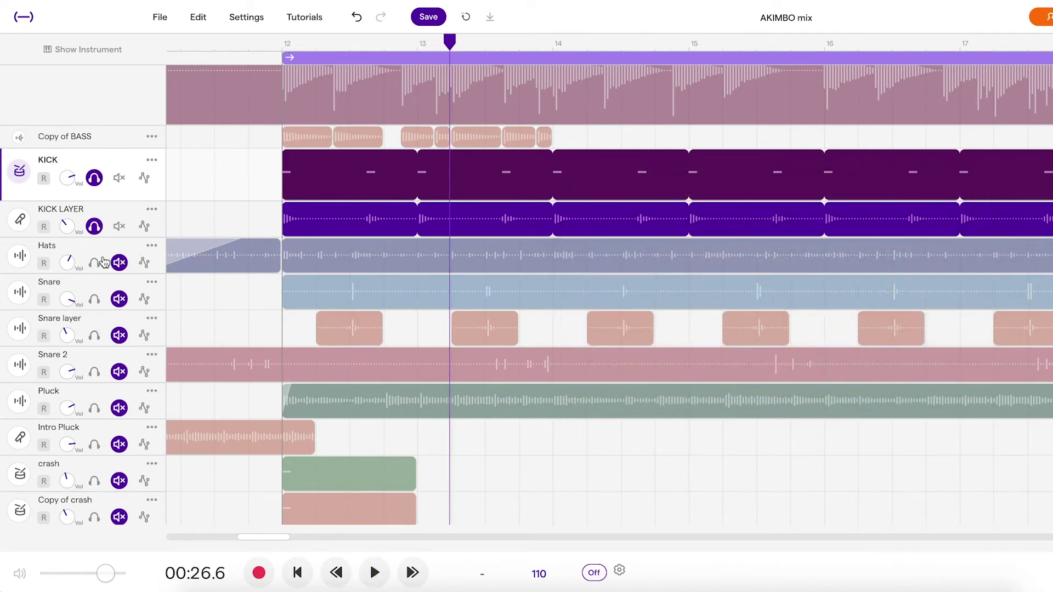
- Add the Hats track to the solo, open its effects and listen to it with both Equalizers off
left_click(95, 262)
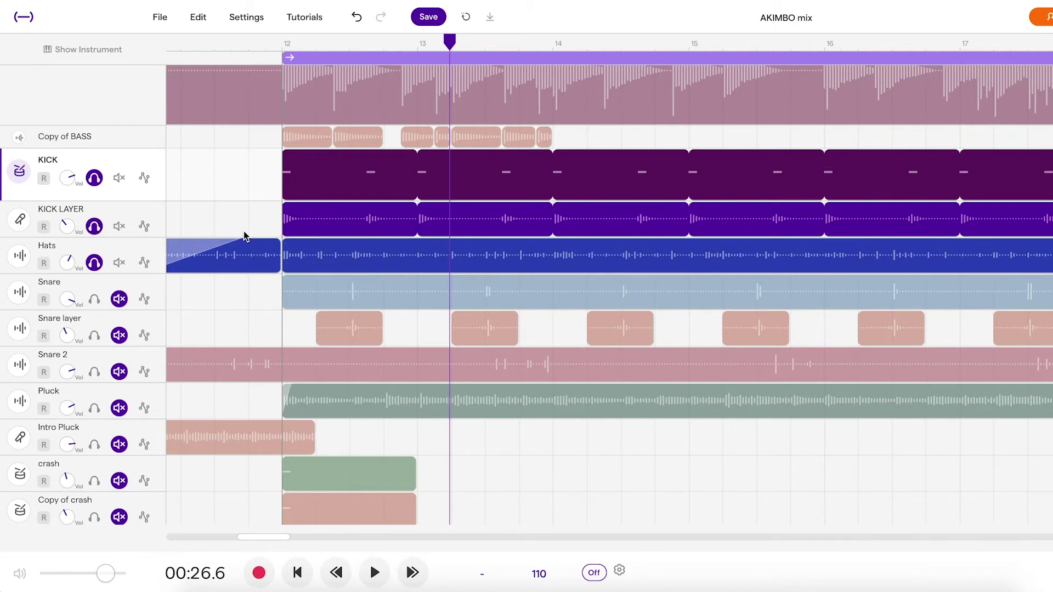
left_click(19, 255)
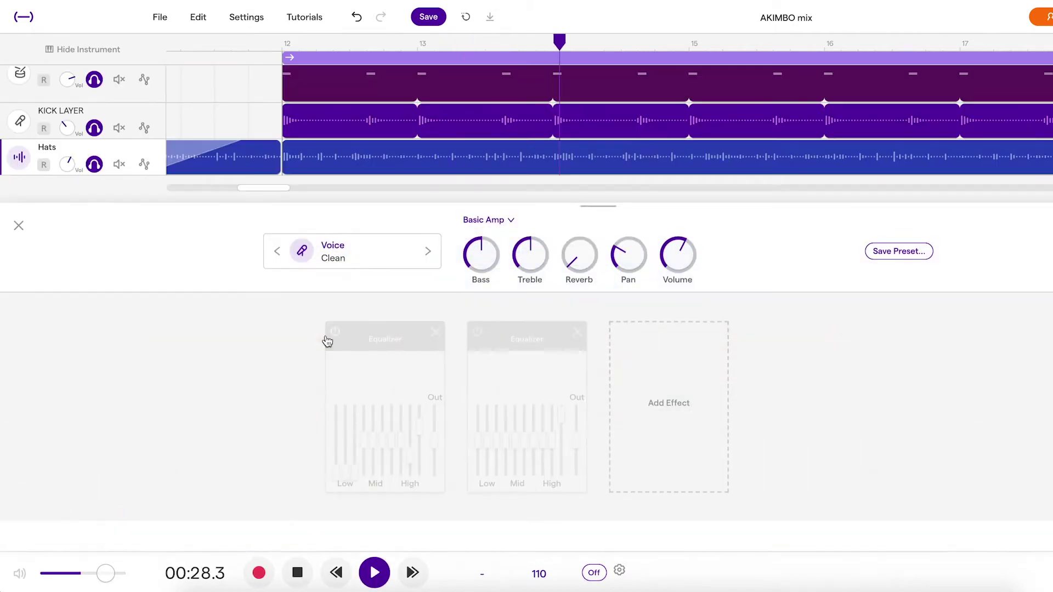
key("space")
left_click_drag(364, 320, 368, 319)
left_click_drag(444, 445, 555, 436)
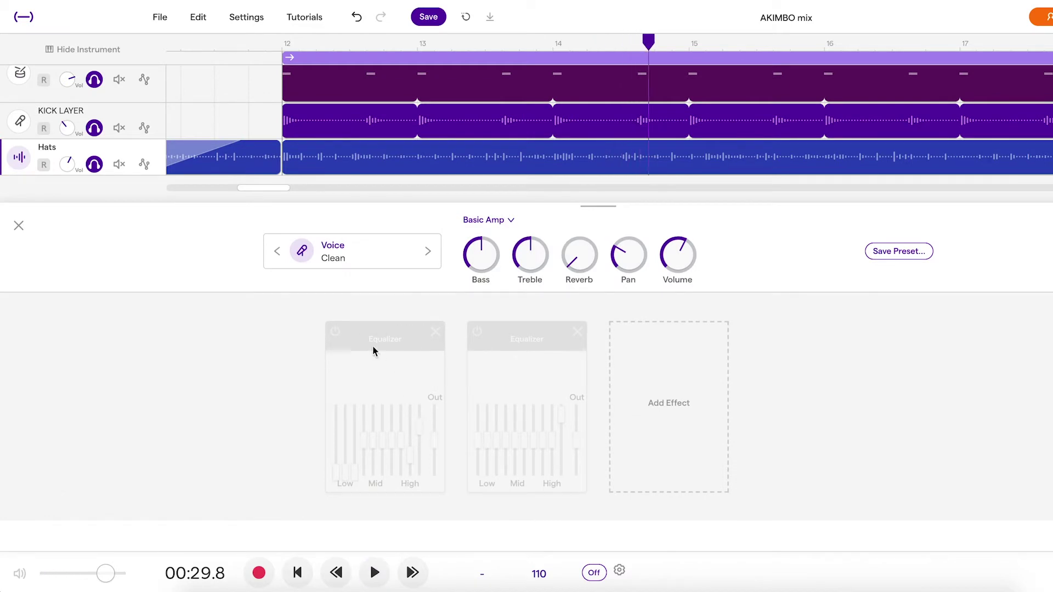
- Turn on the Hats' two Equalizers one after the other while listening, and close the Hats' instrument settings
left_click(335, 334)
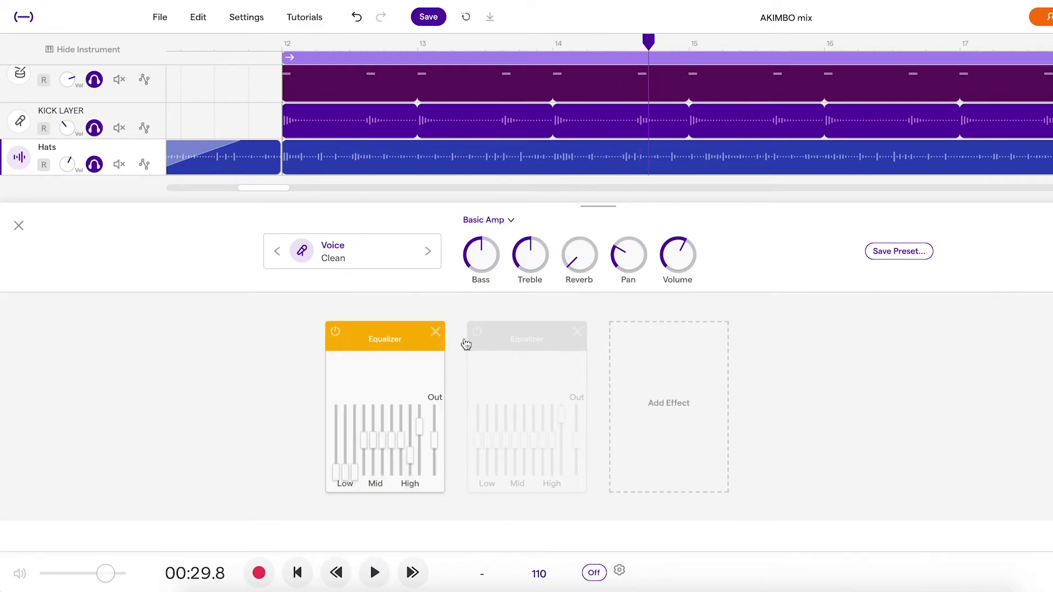
left_click_drag(416, 443, 422, 437)
key("space")
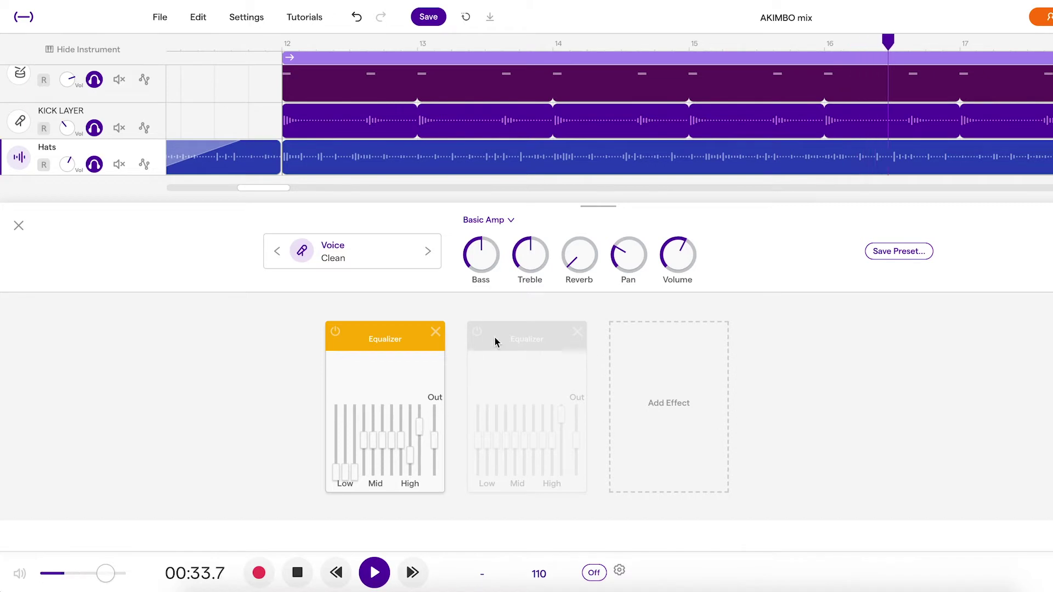
left_click(476, 332)
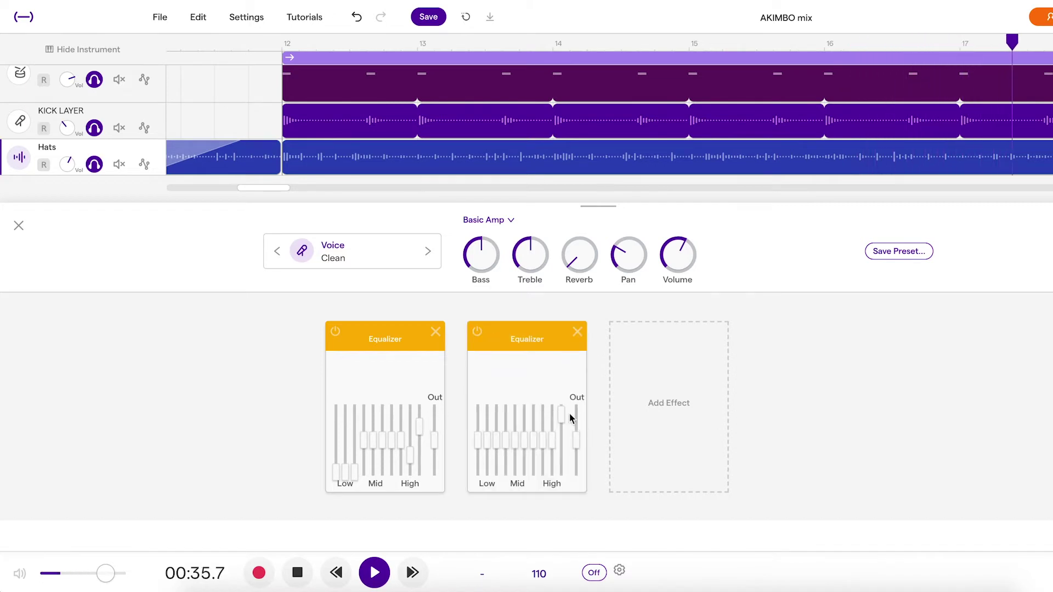
key("space")
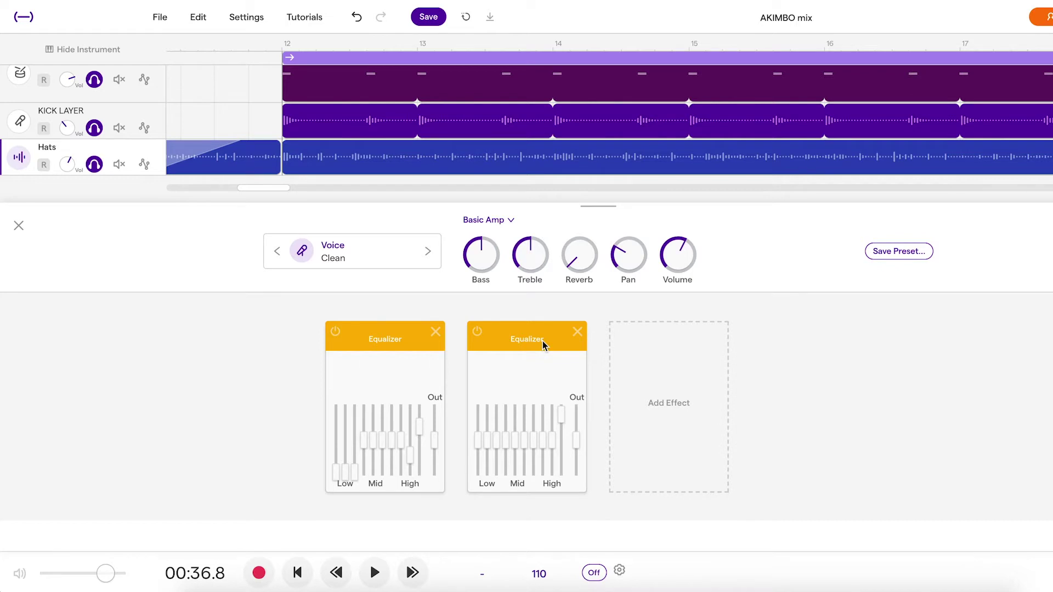
left_click(19, 226)
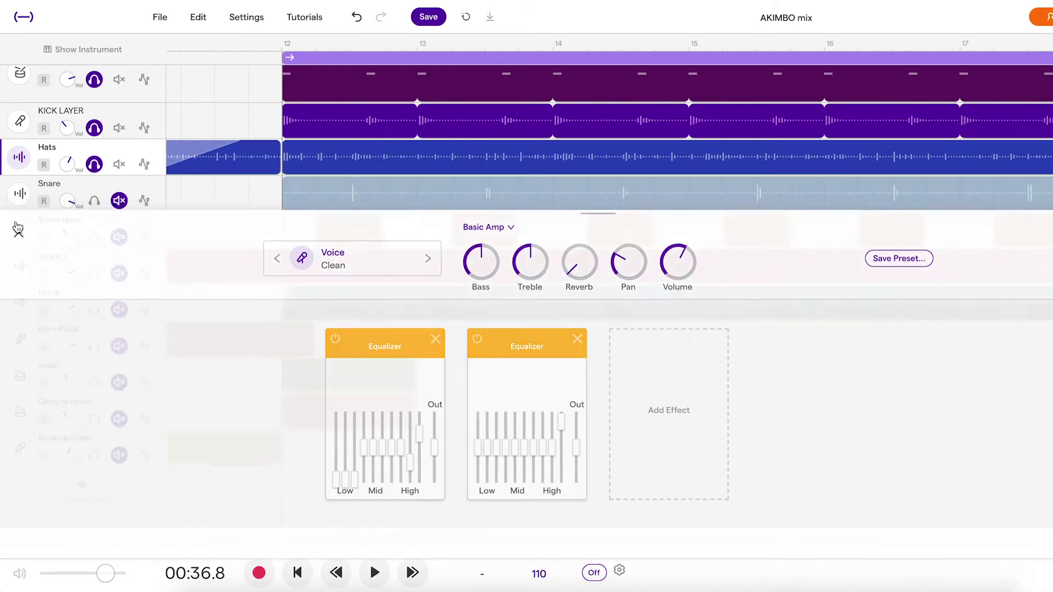
- Add the Snare and Snare layer tracks to the solo and play the drums from bar 12
left_click(94, 201)
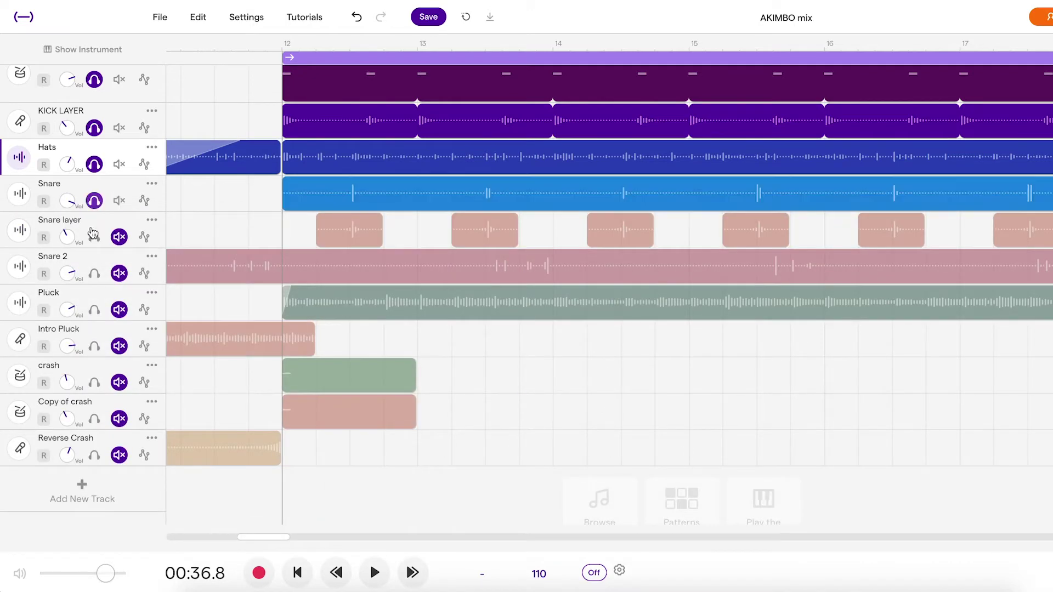
left_click(94, 237)
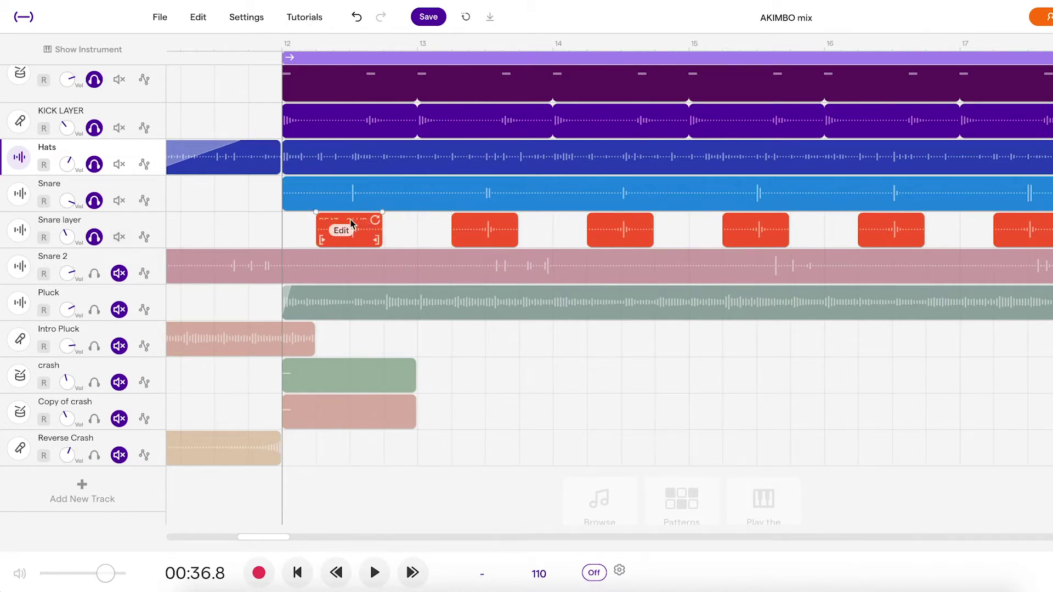
key("space")
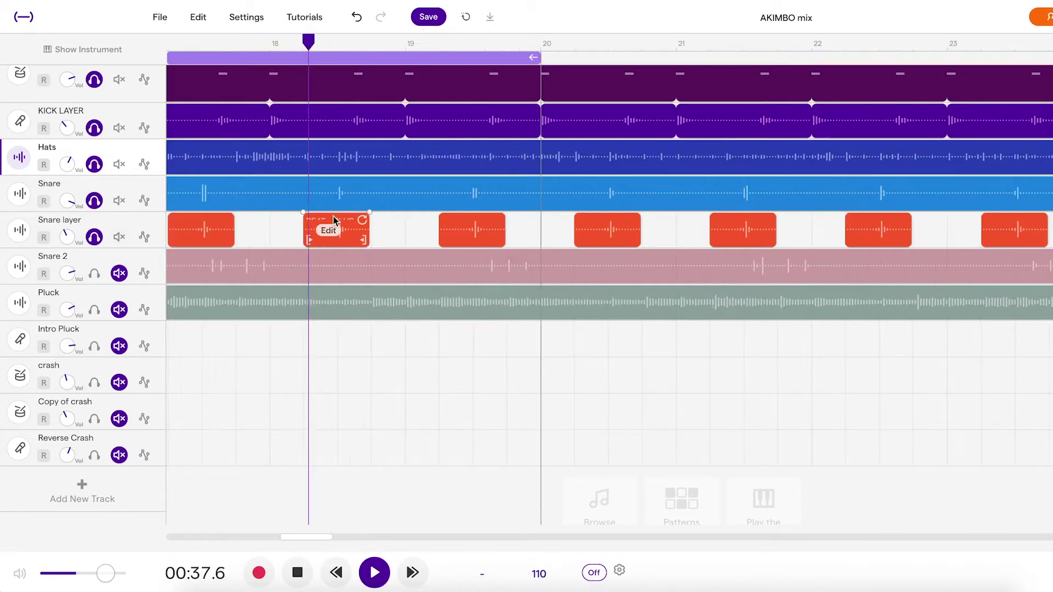
scroll(178, 236, "left", 10)
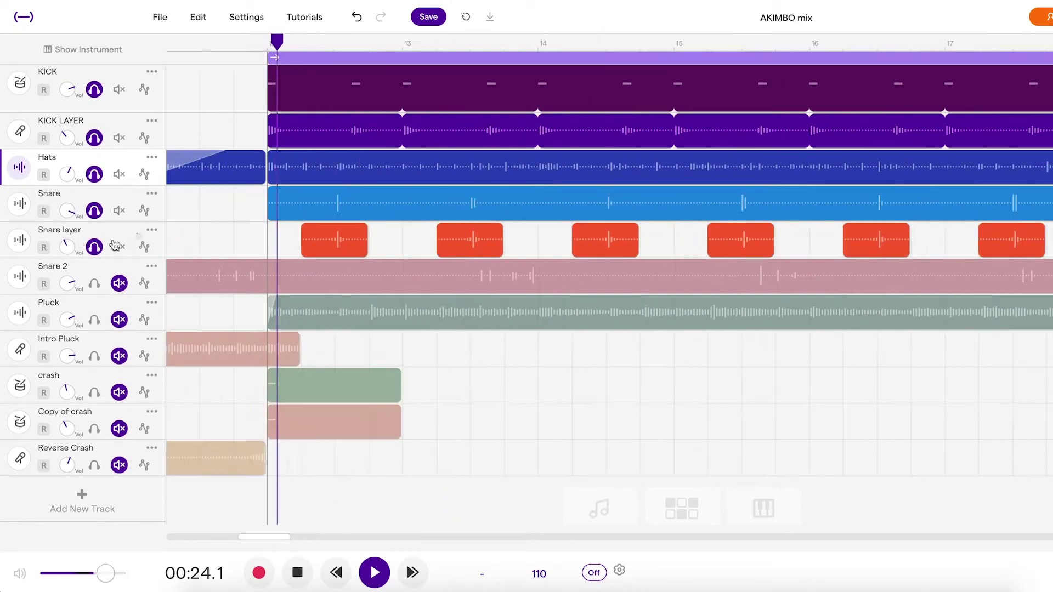
key("space")
- Open the Snare's effects, take the other drum tracks out of solo and play the Snare by itself
left_click(20, 203)
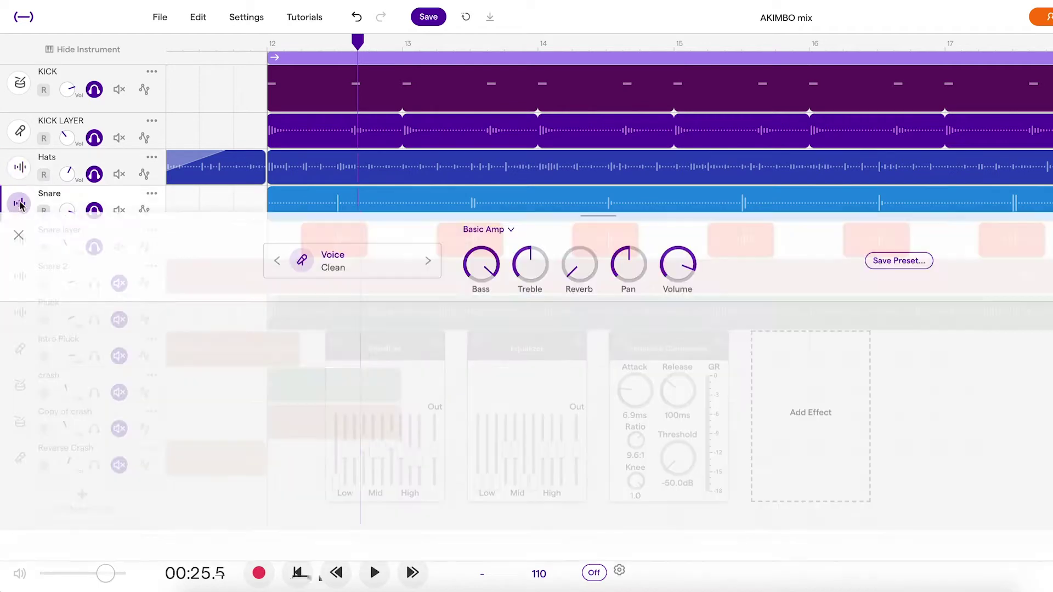
scroll(100, 173, "down", 2)
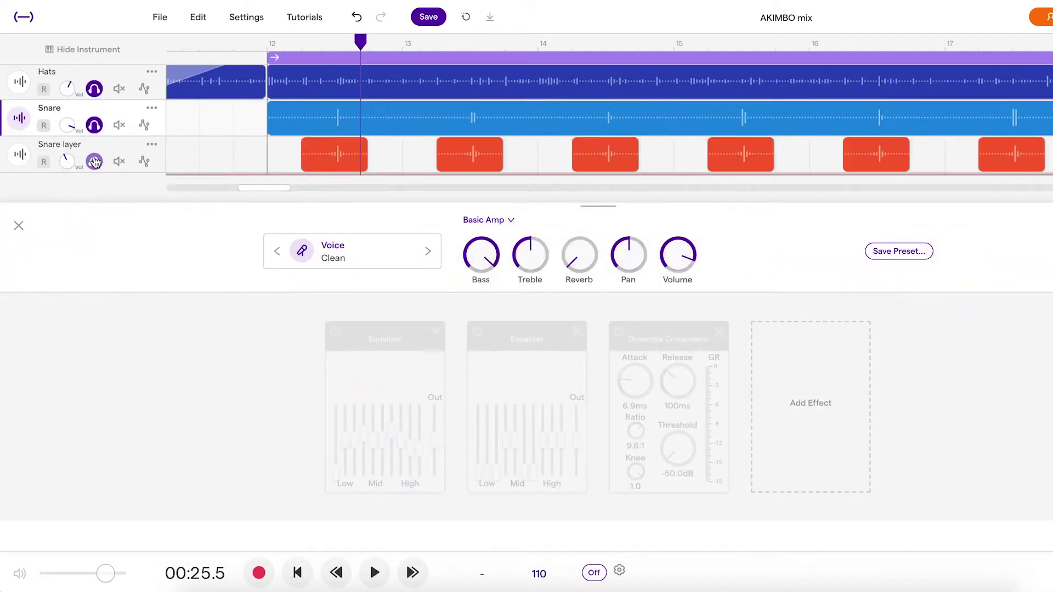
left_click(94, 161)
left_click(94, 88)
scroll(109, 109, "up", 2)
scroll(110, 110, "down", 2)
left_click(119, 88)
scroll(155, 134, "up", 2)
scroll(75, 168, "down", 3)
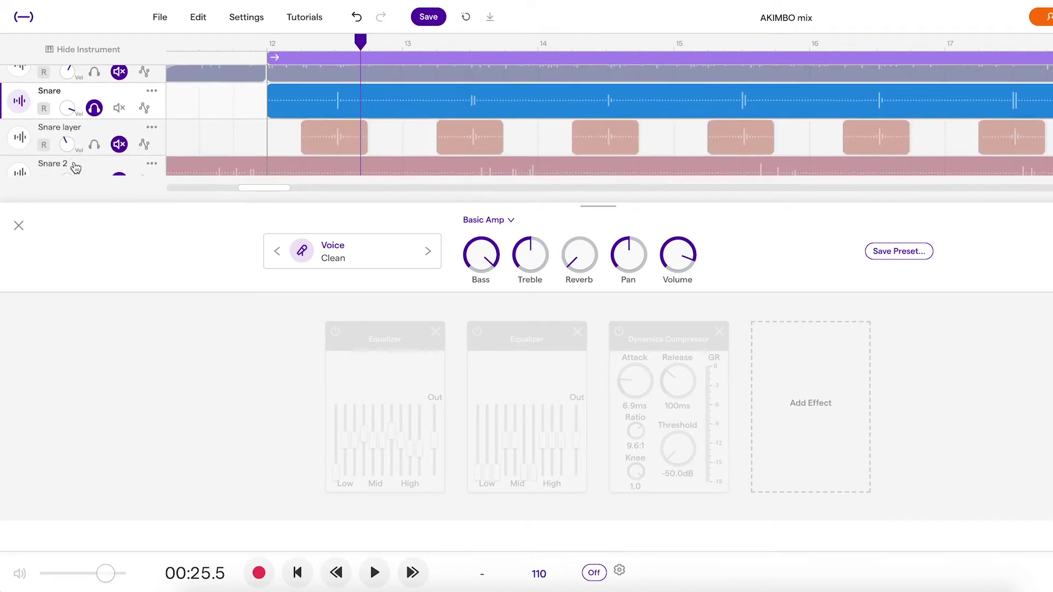
key("space")
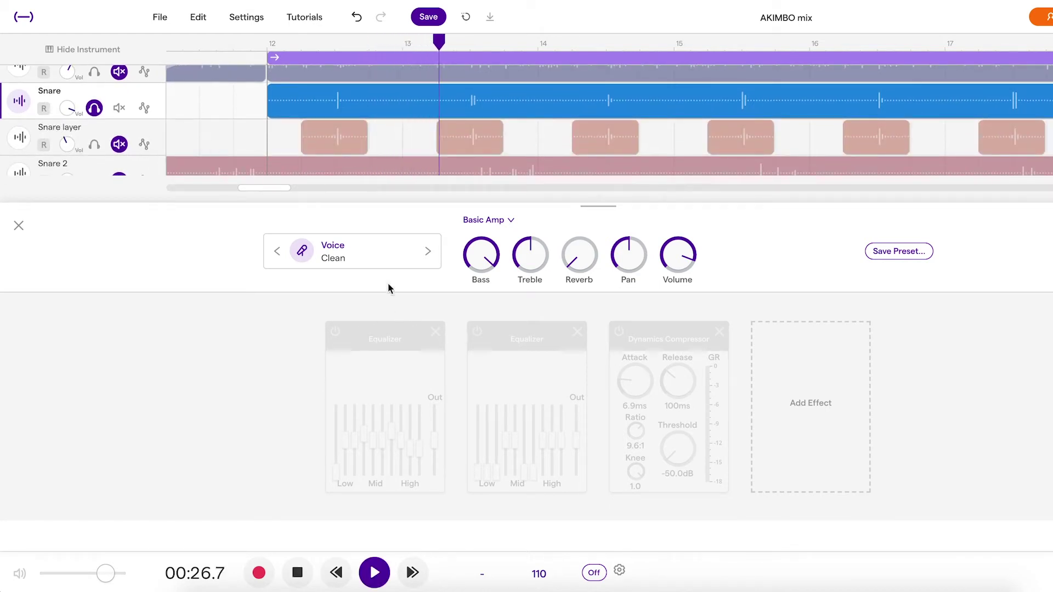
left_click(114, 126)
scroll(113, 127, "up", 3)
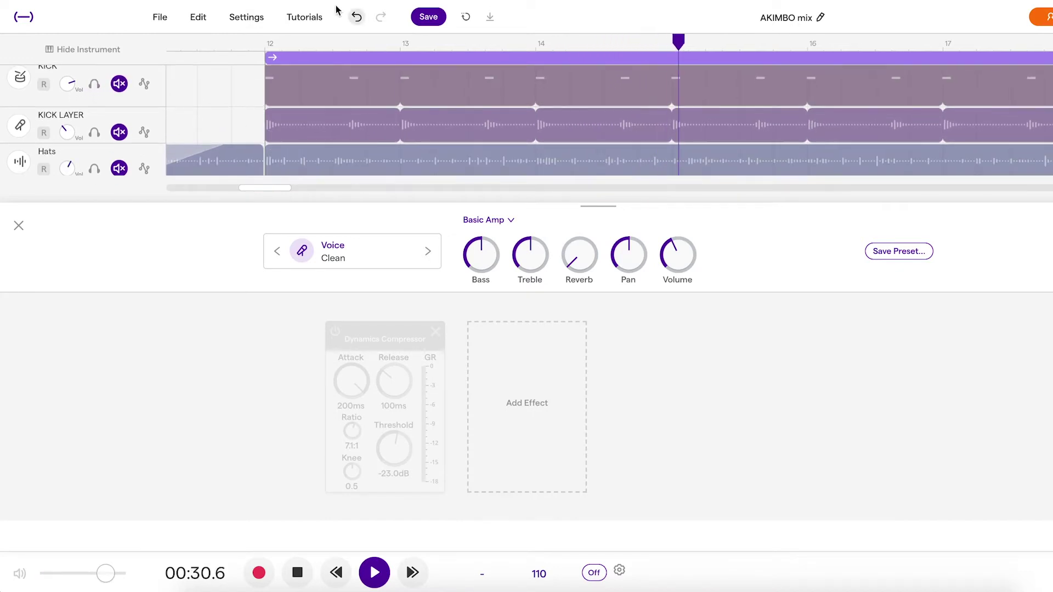
scroll(353, 123, "down", 2)
key("space")
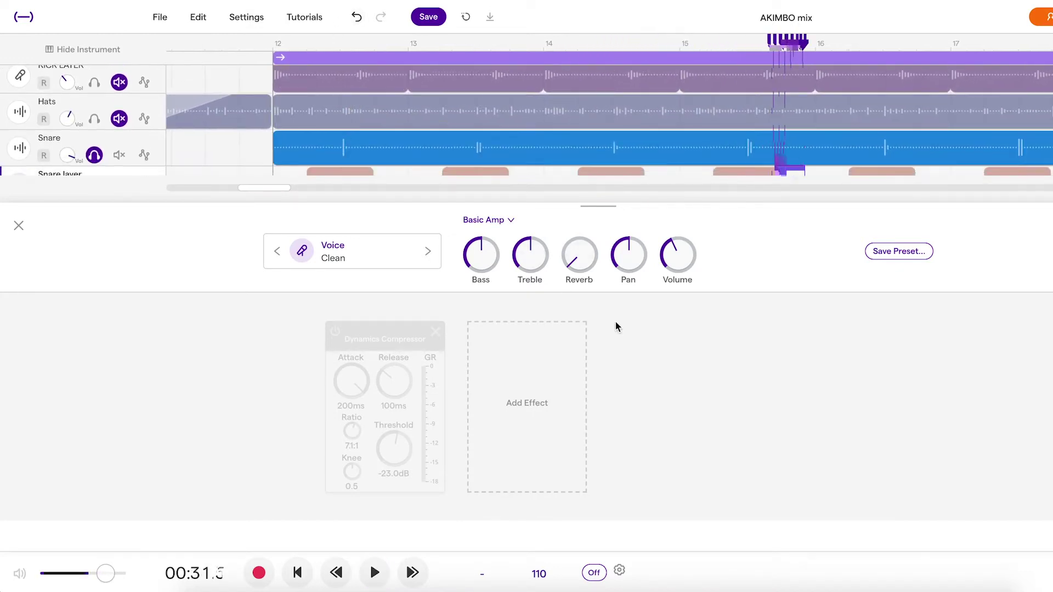
left_click(19, 148)
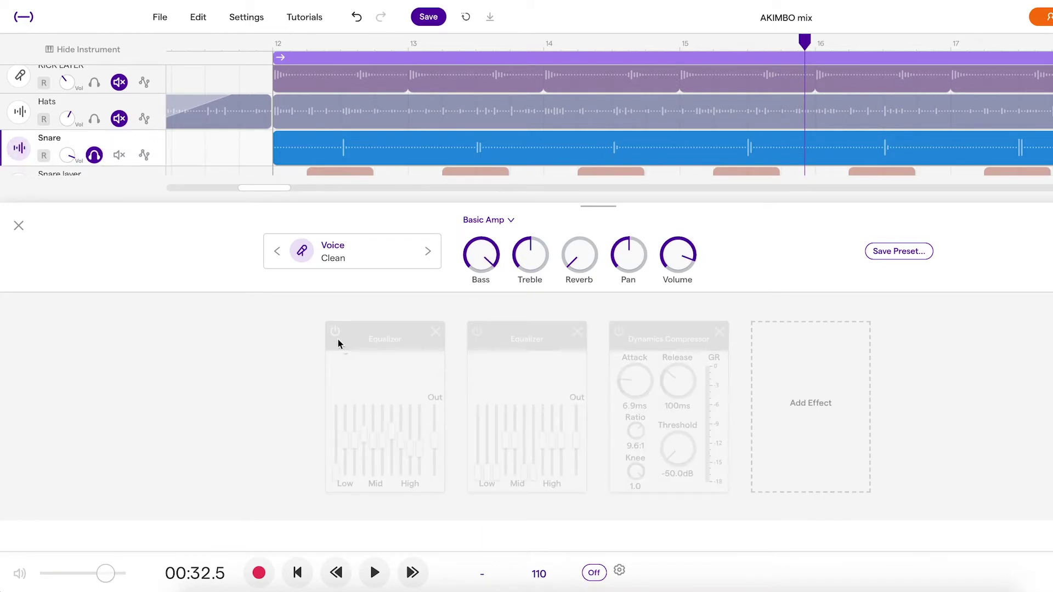
- Play the soloed Snare and turn on its first and second Equalizers one after the other
key("space")
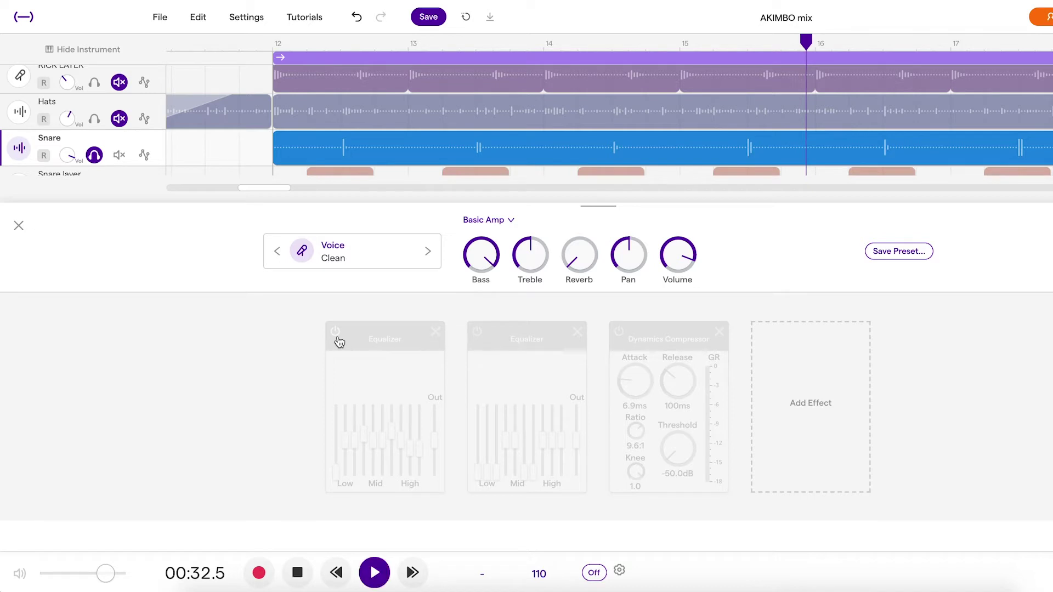
left_click(336, 335)
left_click(478, 332)
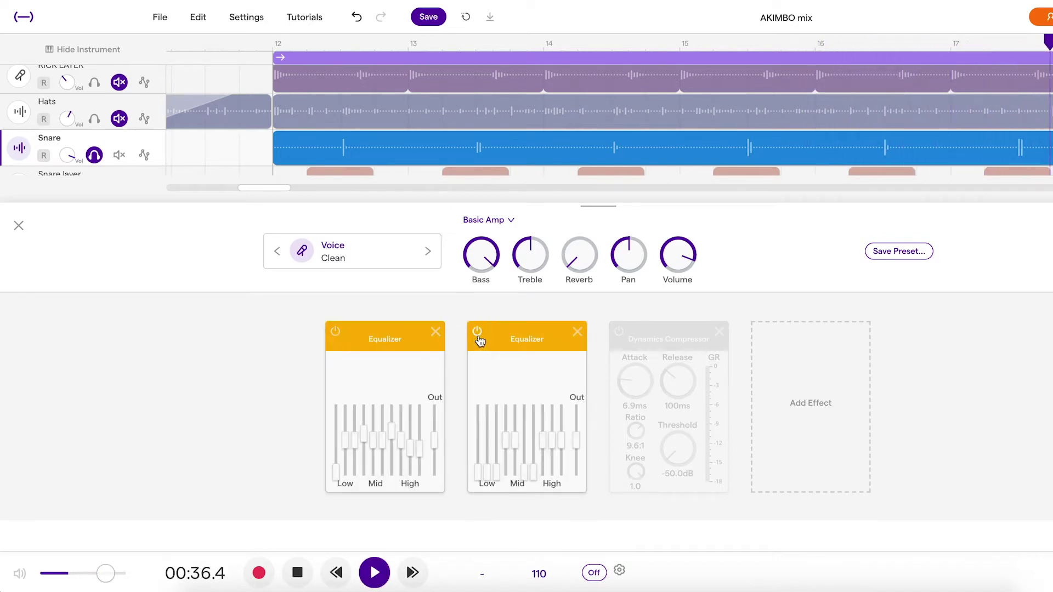
key("space")
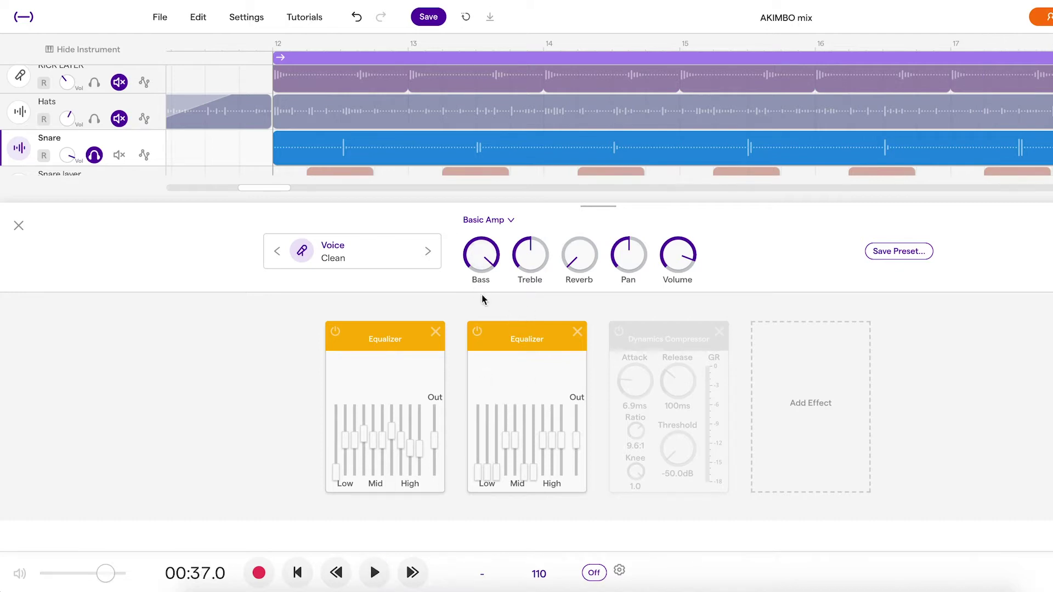
- Turn on the Snare's Dynamics Compressor after checking the neighbouring snare tracks
scroll(251, 111, "down", 1)
scroll(147, 164, "down", 2)
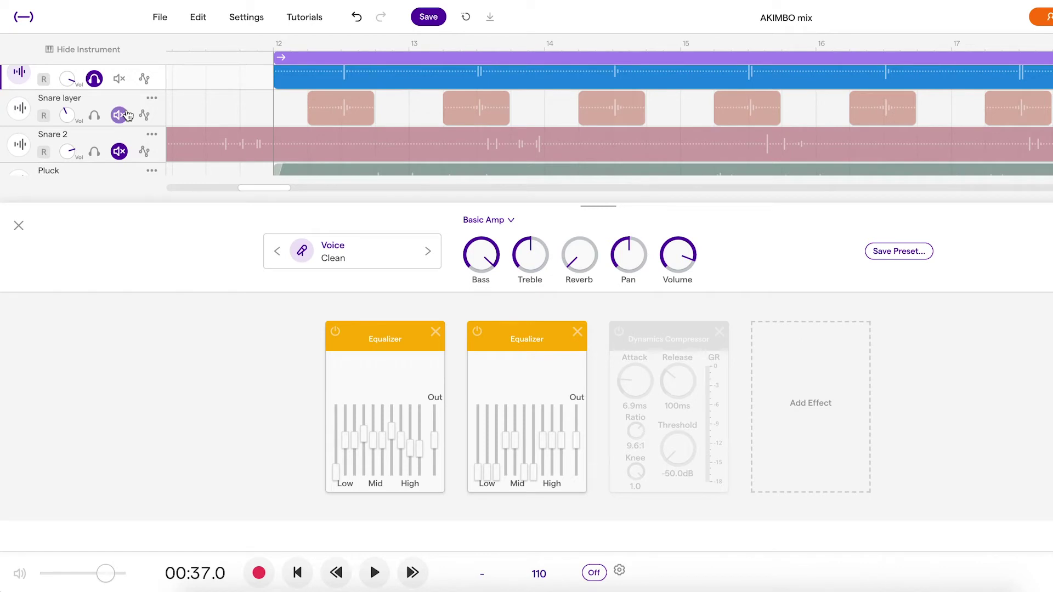
scroll(101, 113, "up", 2)
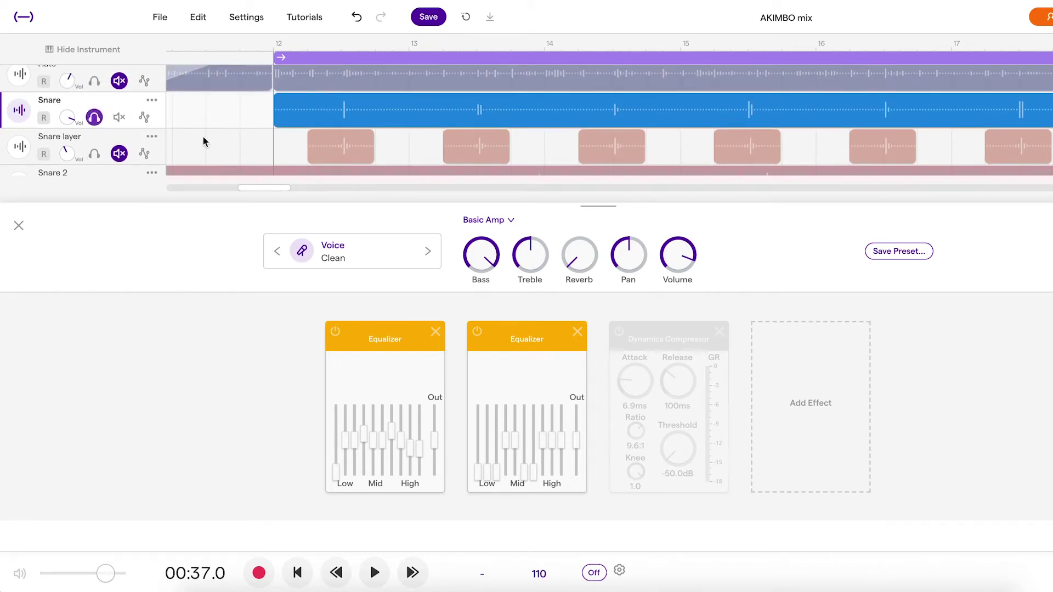
left_click(618, 331)
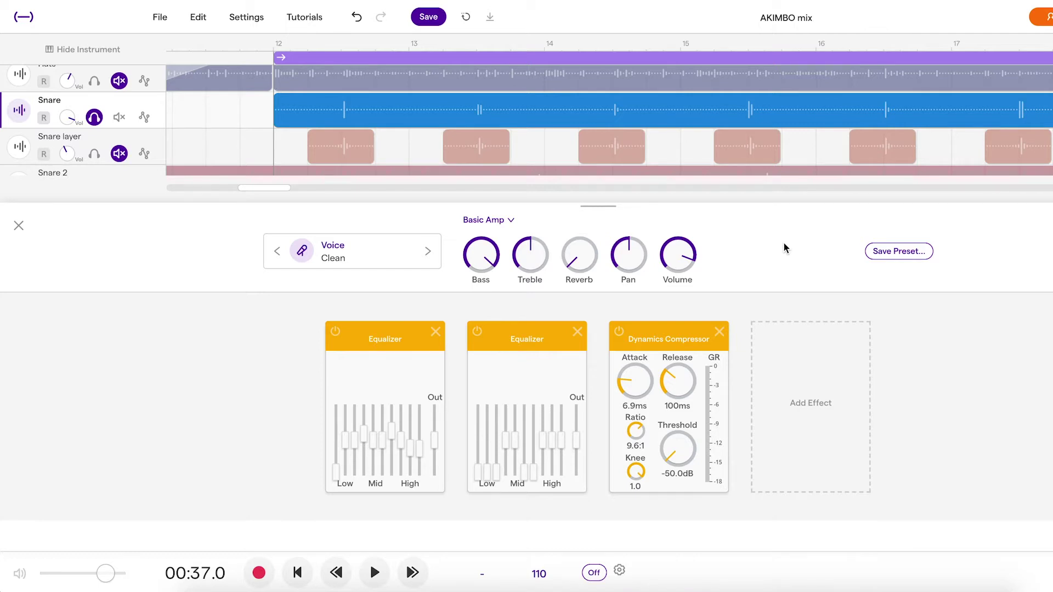
- Add the Snare layer track to the solo and play it together with the Snare
left_click(119, 153)
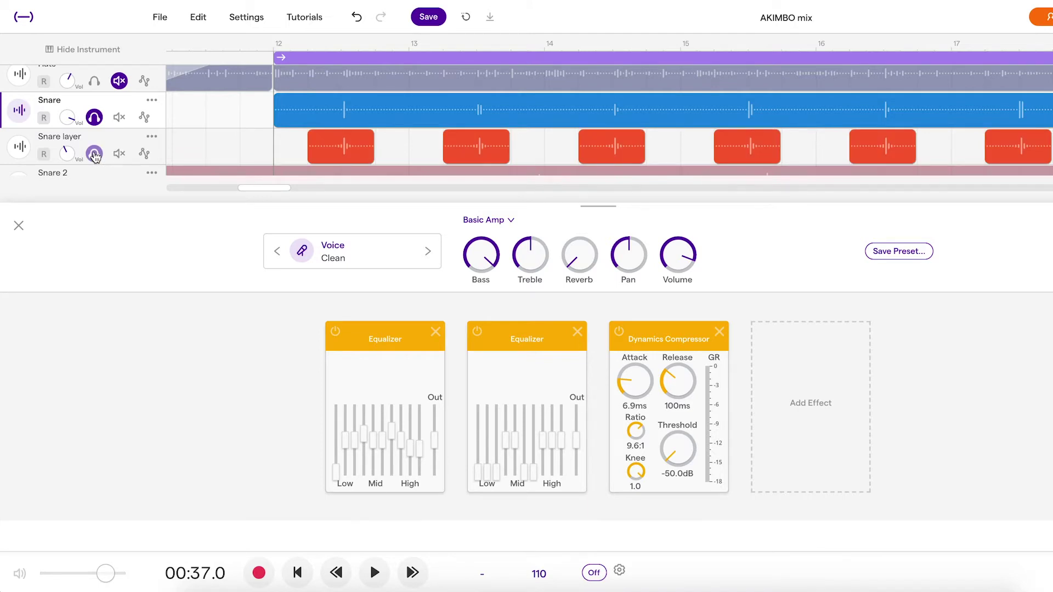
left_click(94, 154)
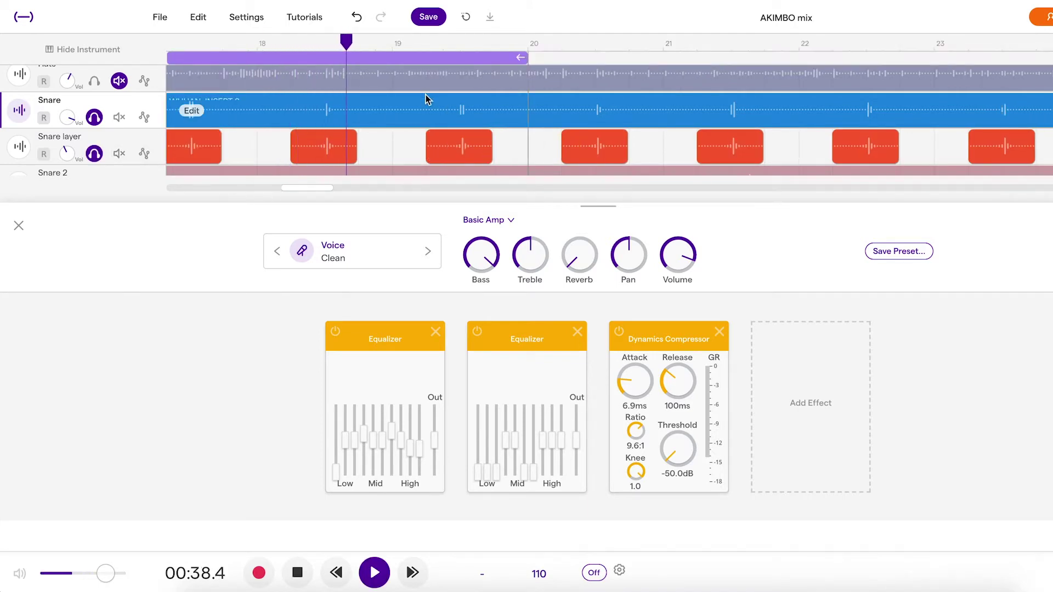
scroll(426, 99, "down", 3)
scroll(425, 99, "left", 5)
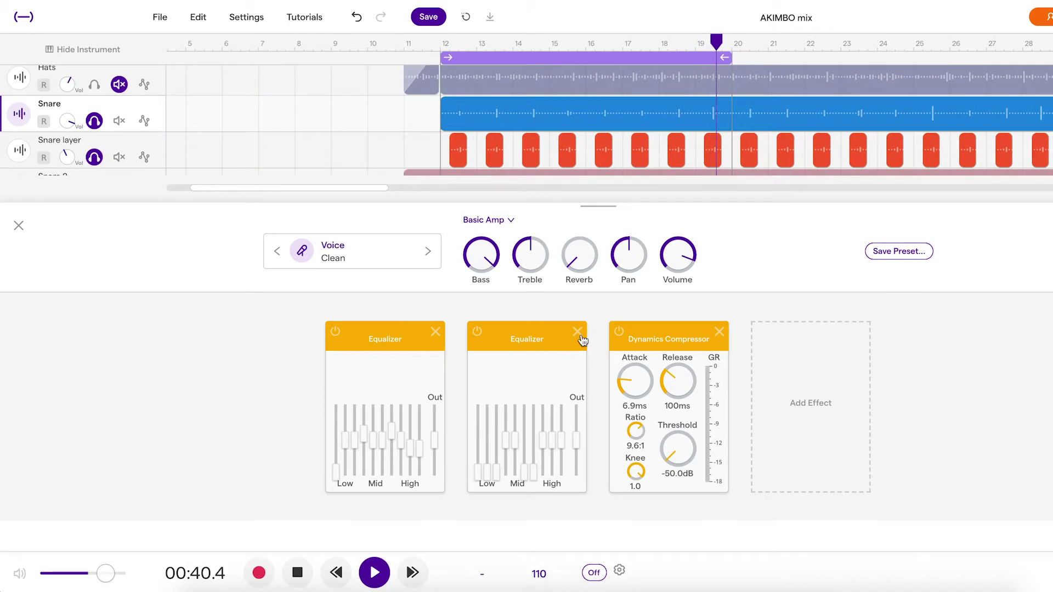
- Turn on the Snare layer's Dynamics Compressor, listen to both snares, close the effects and stop playback
left_click(66, 158)
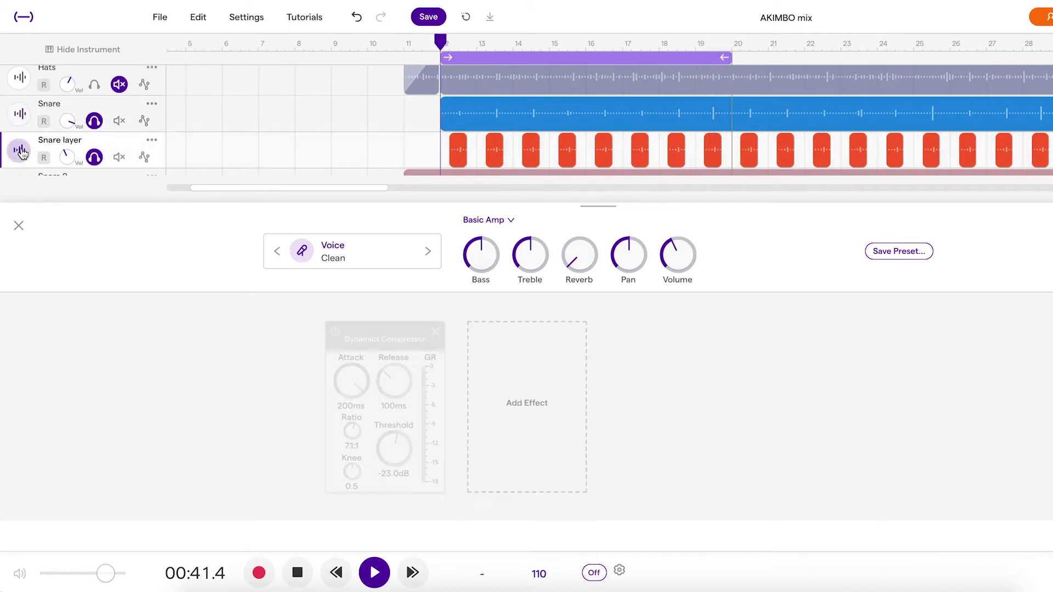
left_click(336, 332)
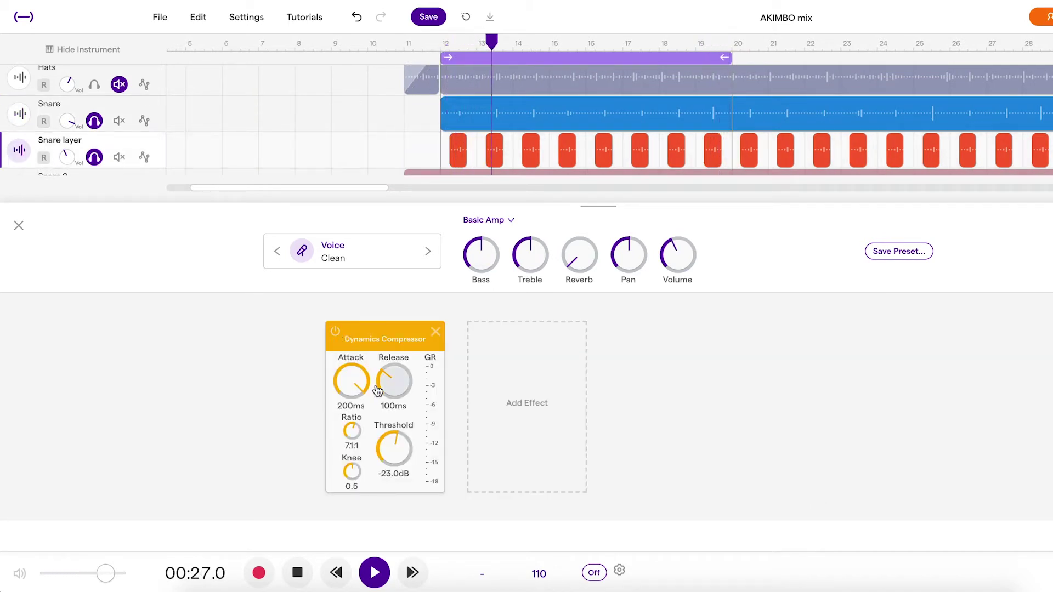
left_click(19, 225)
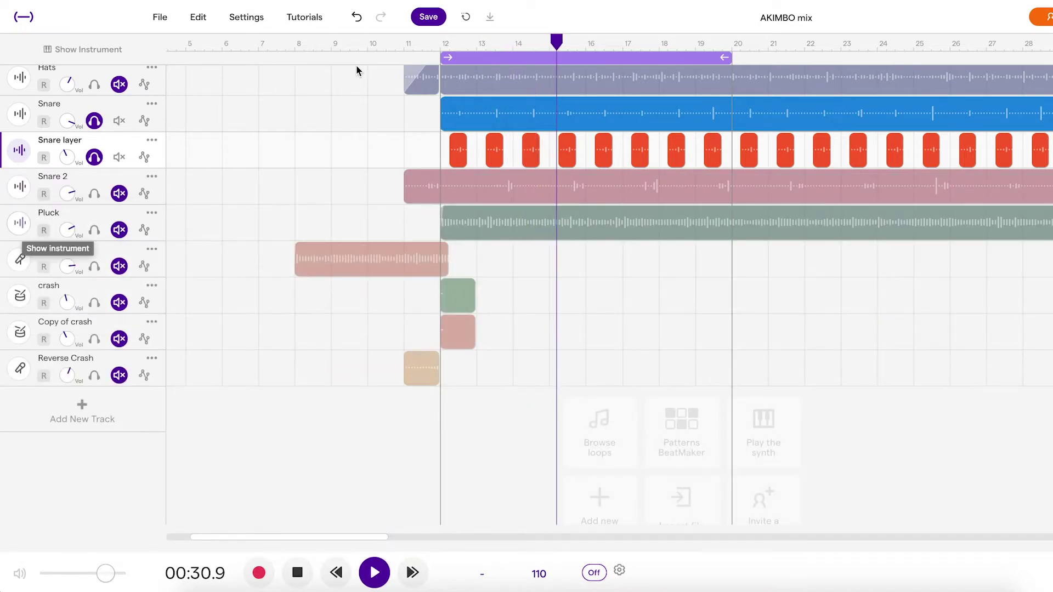
scroll(313, 159, "up", 3)
scroll(312, 159, "left", 1)
key("space")
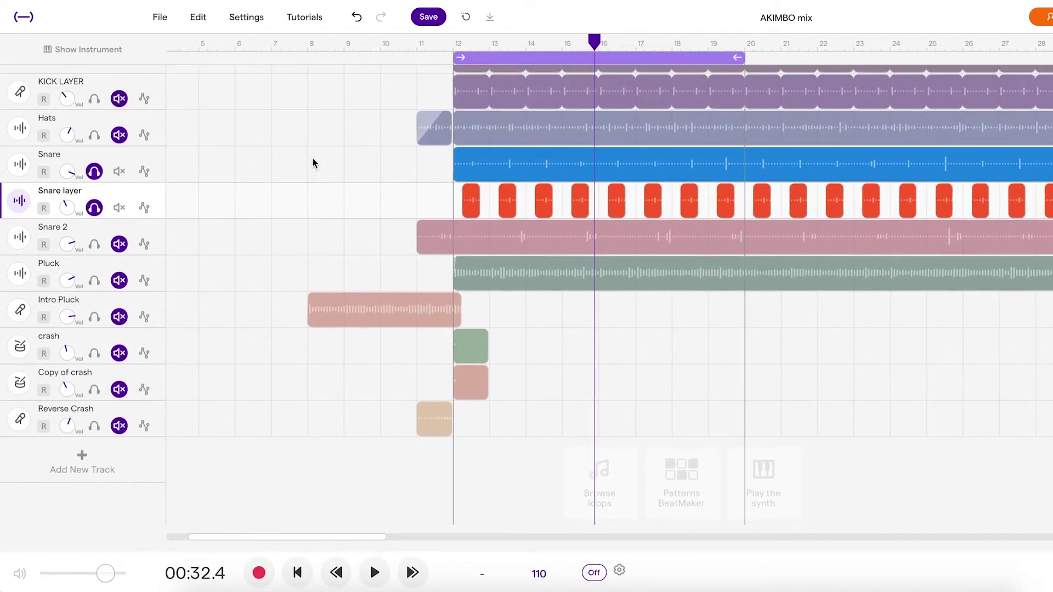
- Add the Snare 2 track to the solo and play the three snare tracks together
scroll(312, 162, "up", 1)
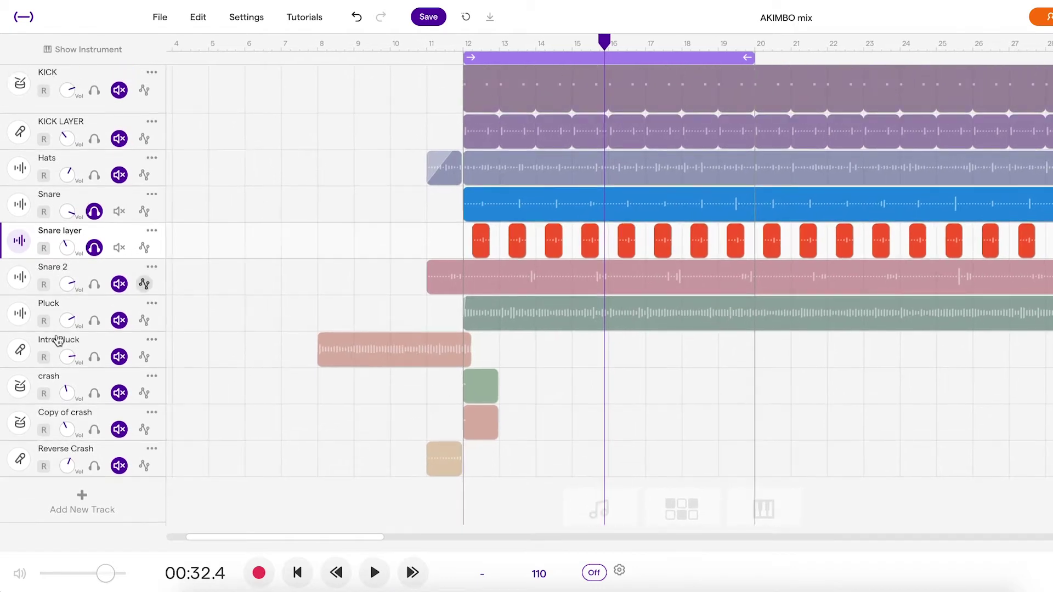
left_click(95, 285)
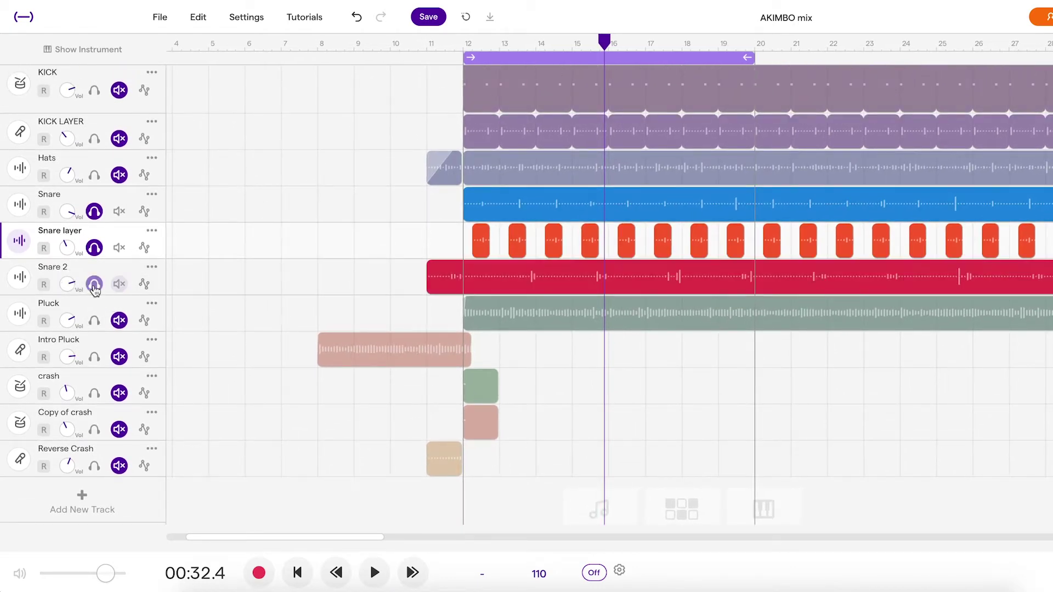
key("space")
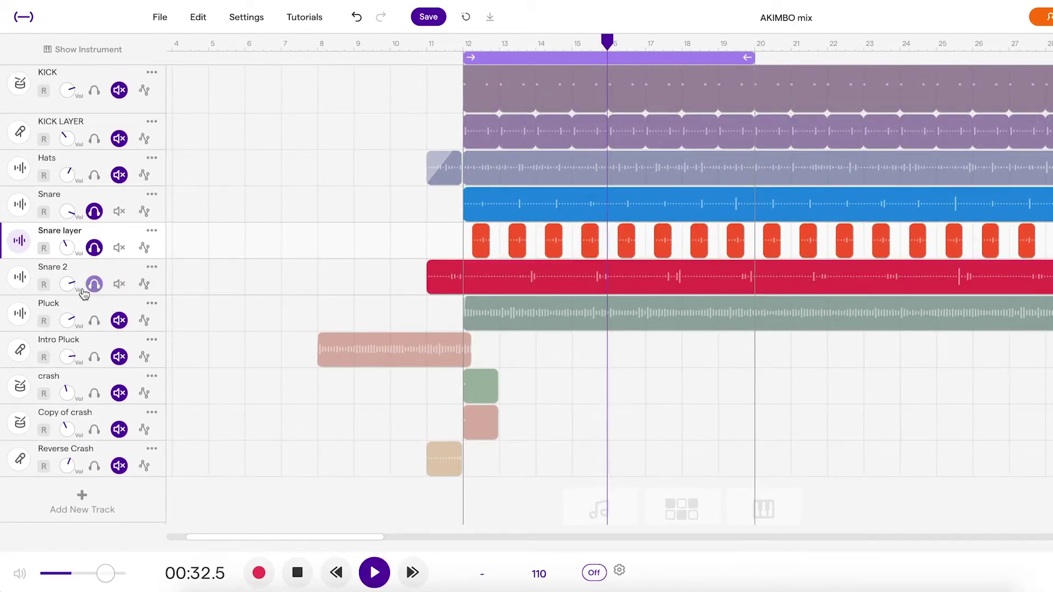
- Open Snare 2's effects and turn on its first two Equalizers, Dynamics Compressor and Volume effect
left_click(22, 285)
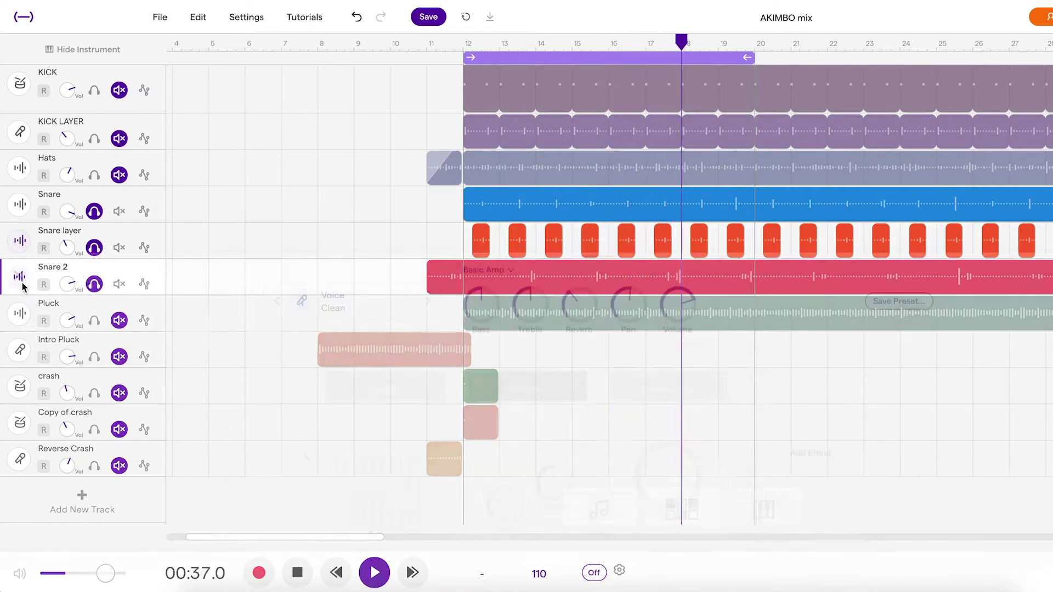
left_click(307, 405)
left_click(308, 407)
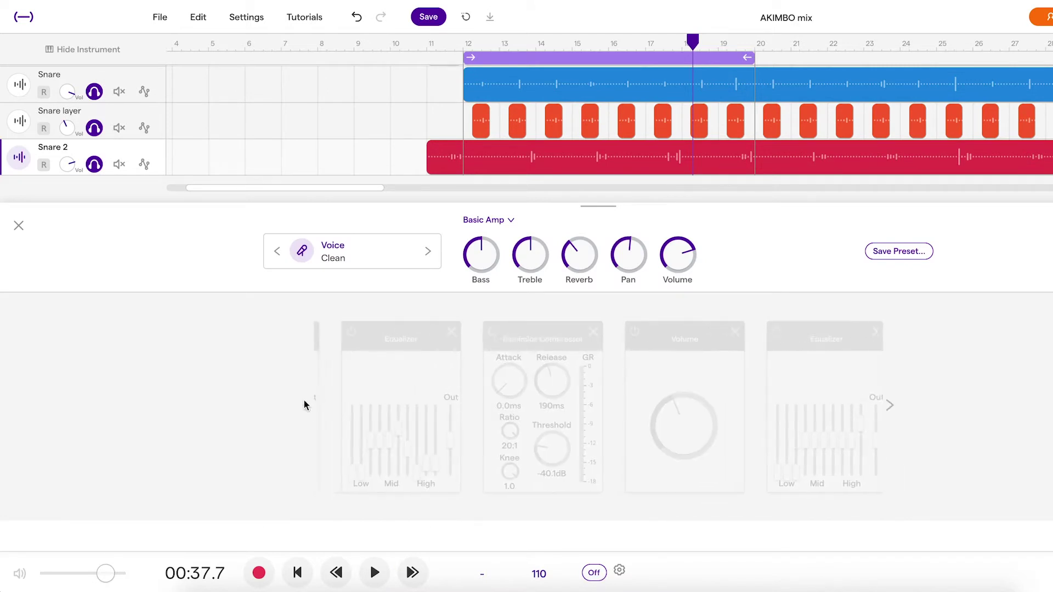
left_click(335, 332)
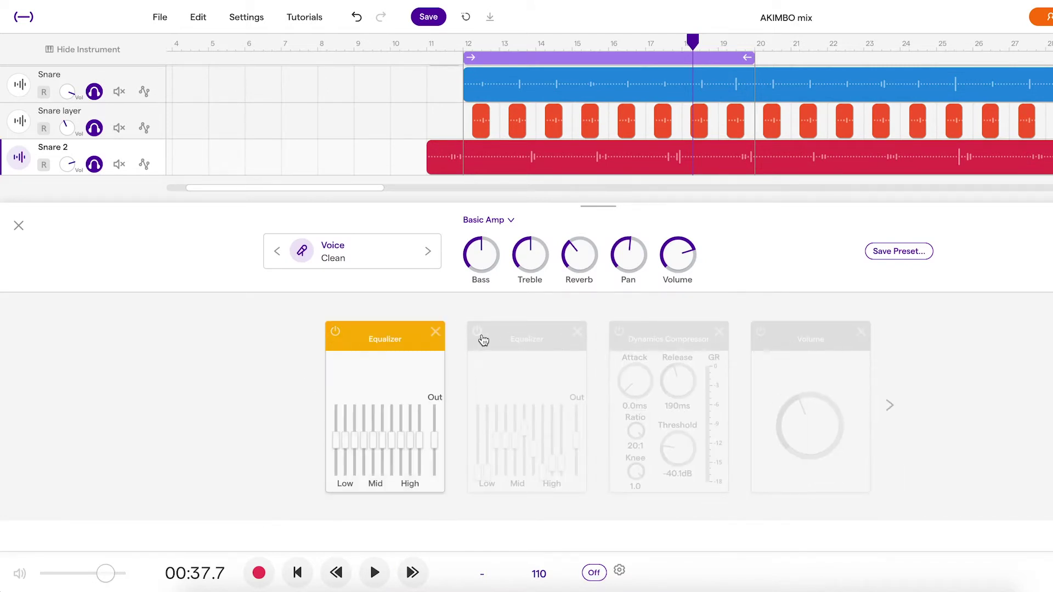
left_click(477, 332)
left_click(619, 334)
left_click(760, 332)
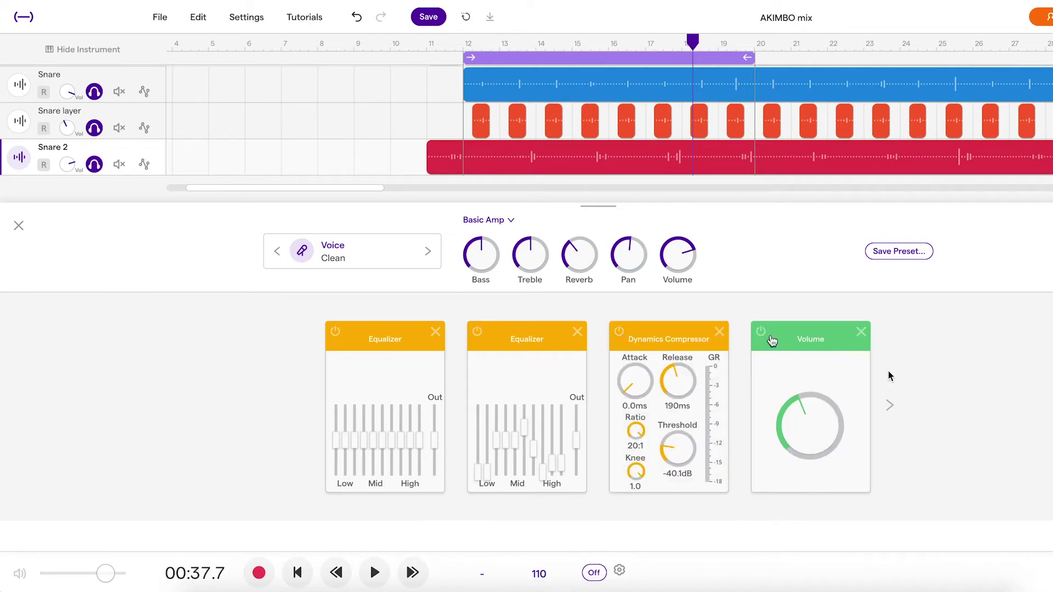
- Turn on Snare 2's remaining two Equalizers, Auto Pan and Compressor One
left_click(889, 406)
left_click(625, 339)
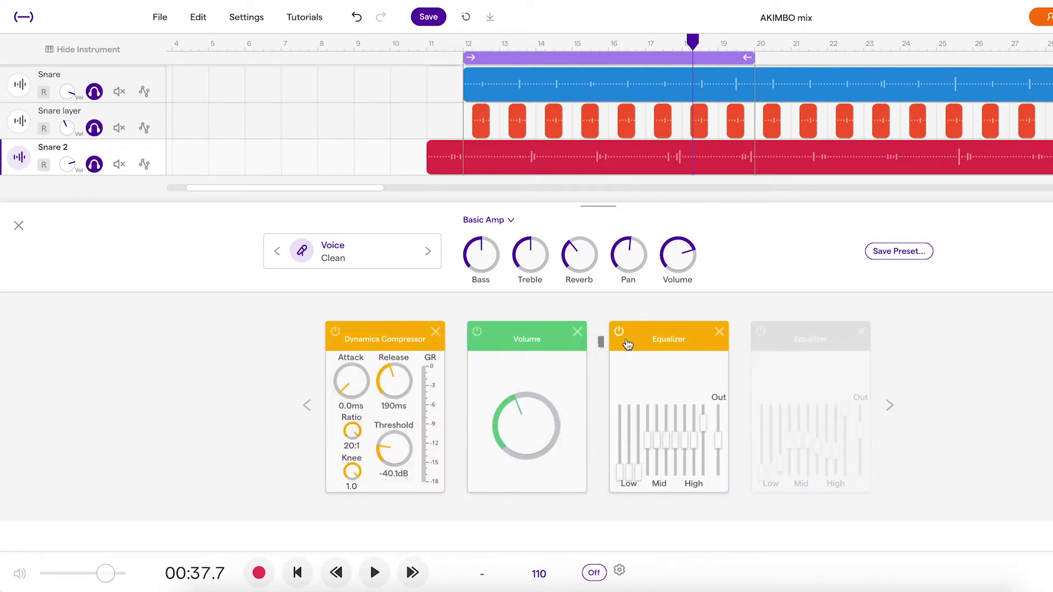
left_click(760, 332)
left_click(889, 406)
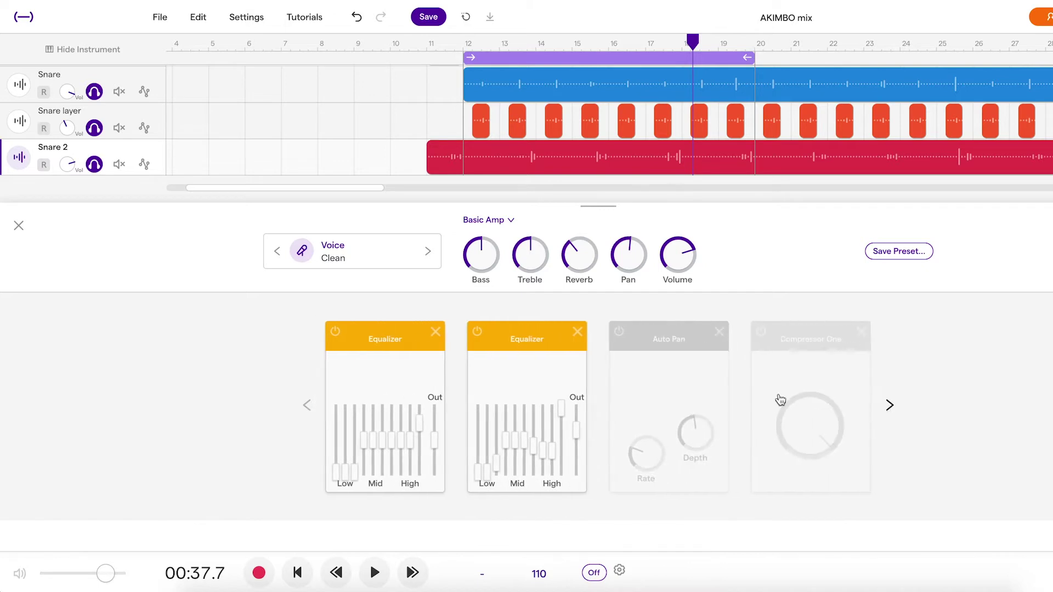
left_click(617, 334)
left_click(890, 406)
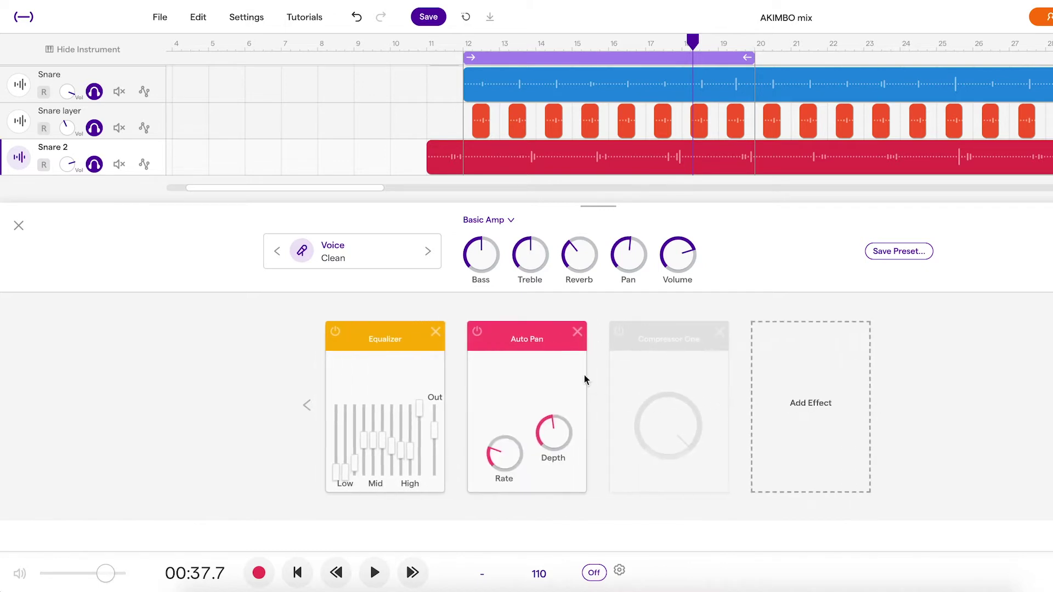
left_click(618, 331)
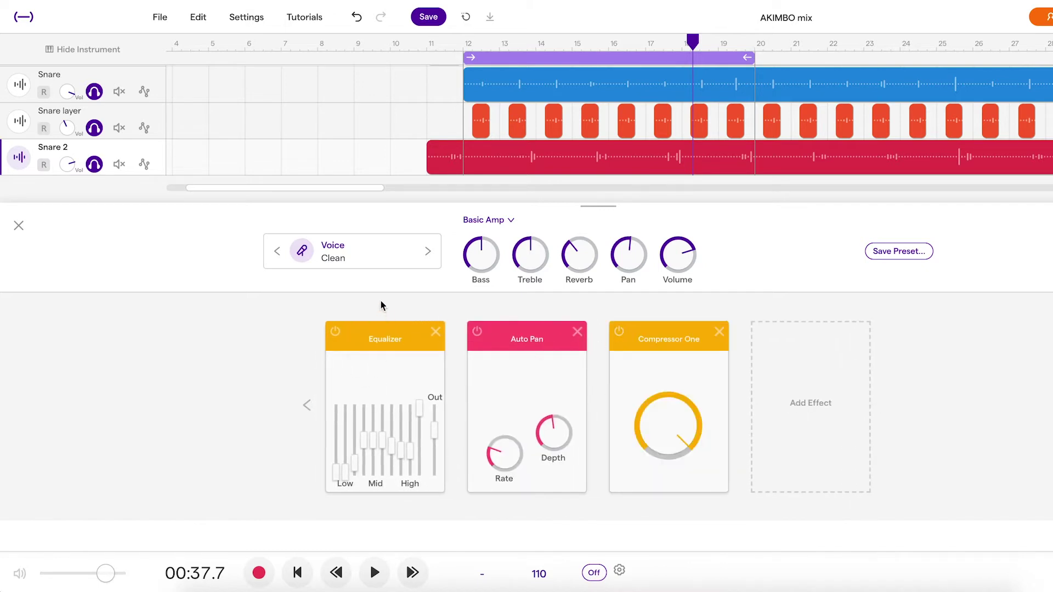
- Play the three soloed snare tracks with their effects and lower Snare 2's volume slightly
left_click(19, 225)
key("space")
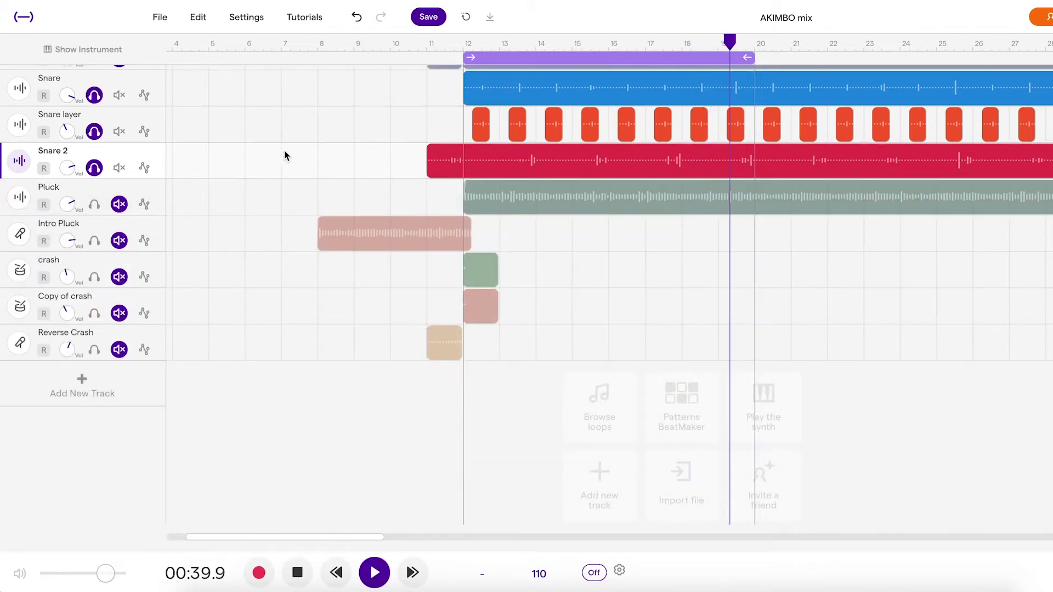
mouse_move(67, 168)
left_mouse_down()
mouse_move(70, 205)
mouse_move(68, 177)
left_mouse_up()
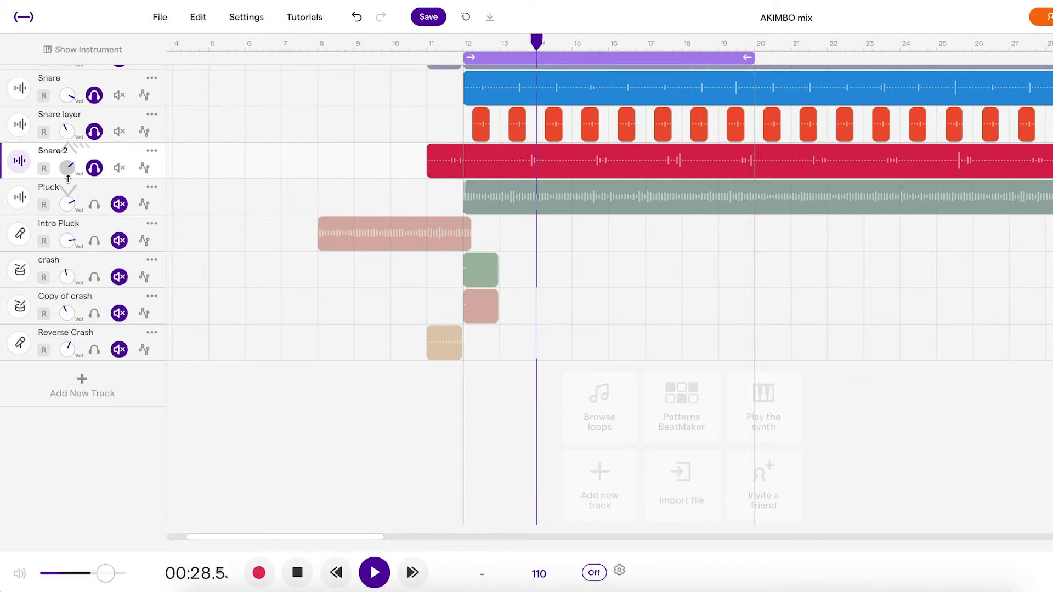
key("space")
- Review the settings in Snare 2's effects chain, from Compressor One back to the earlier Equalizers
left_click(19, 165)
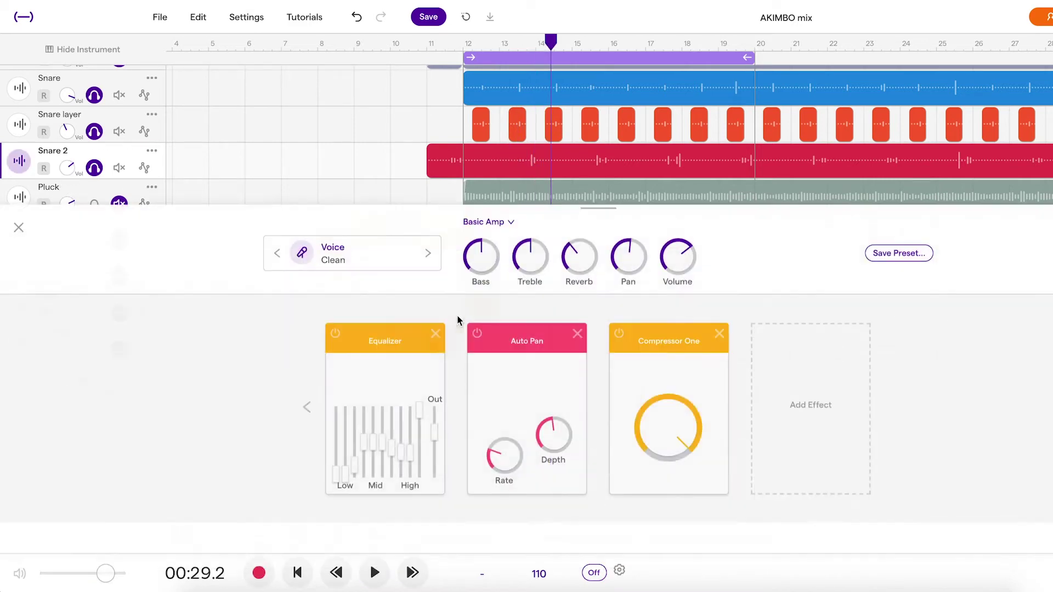
left_click(308, 405)
left_click(308, 406)
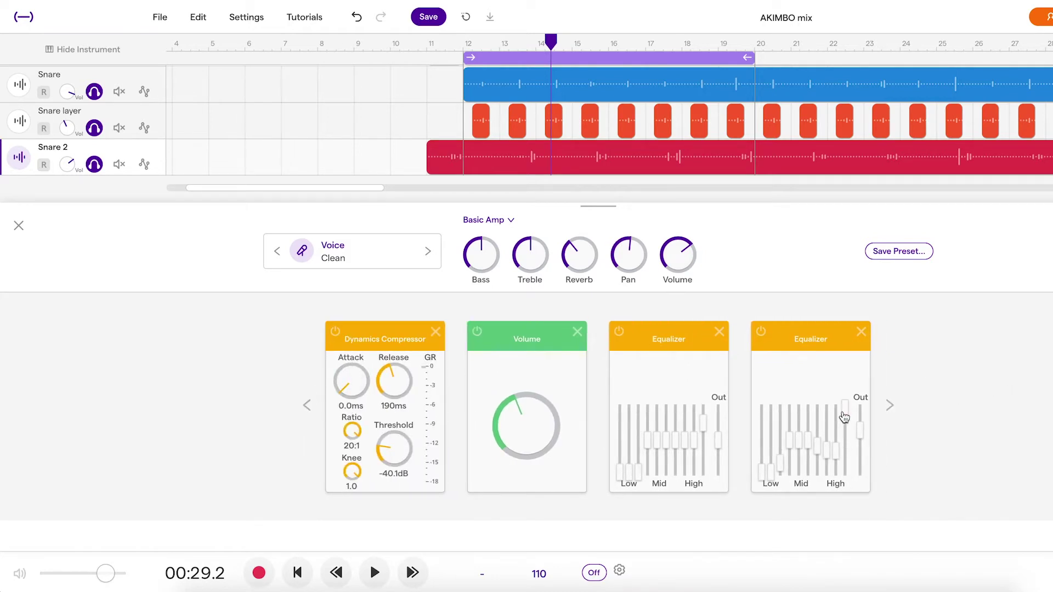
left_click(310, 404)
left_click(19, 226)
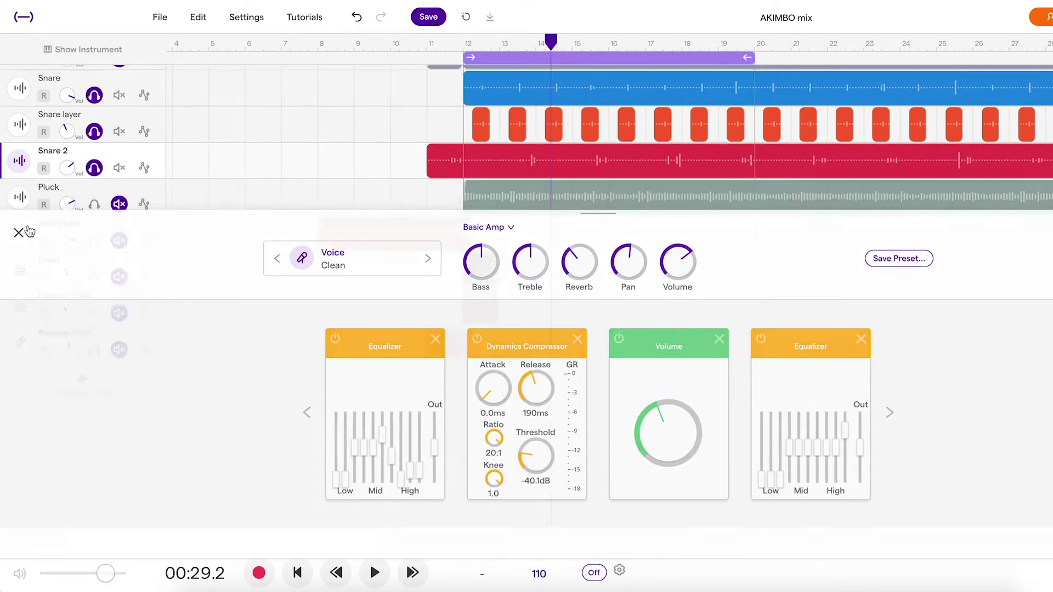
- Add the Hats, KICK LAYER and KICK tracks to the solo and play them with the snares
scroll(119, 151, "up", 5)
scroll(119, 154, "up", 2)
left_click(95, 394)
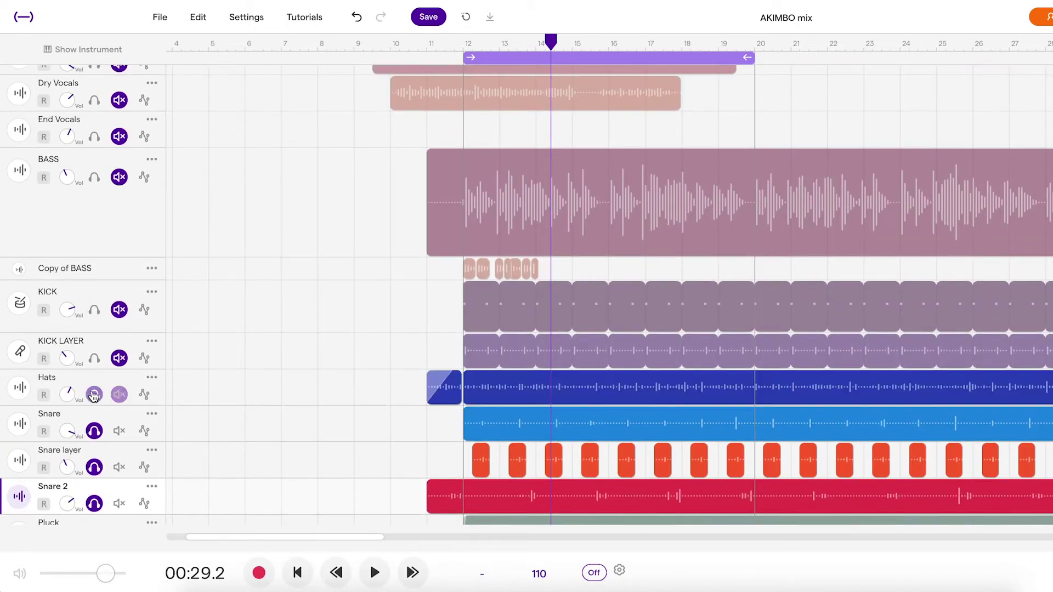
left_click(95, 358)
left_click(94, 309)
key("space")
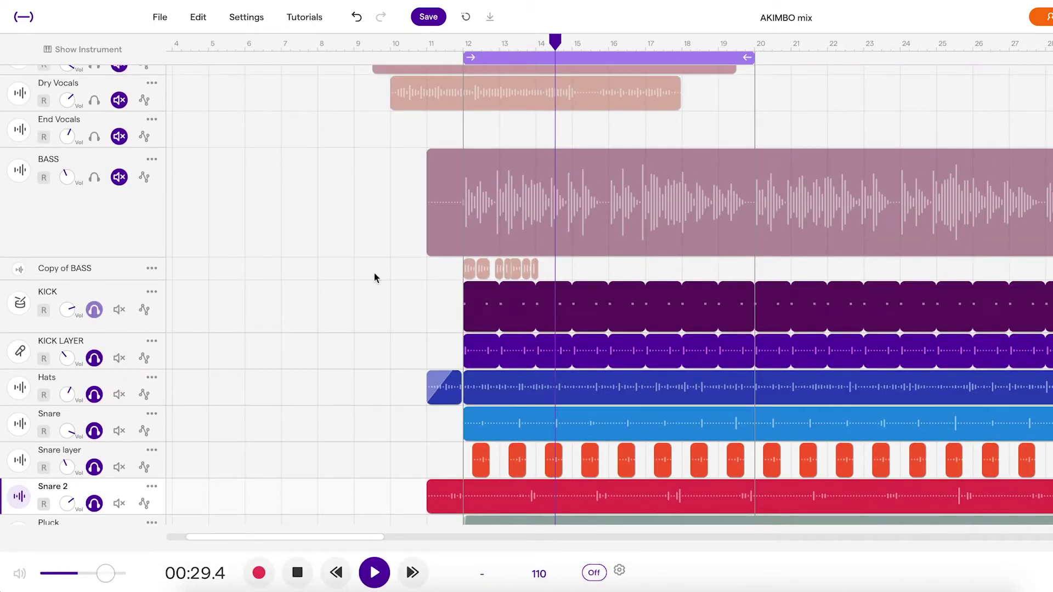
- Check the KICK track's effects during playback, then stop the playback and close the effects
scroll(448, 273, "down", 2)
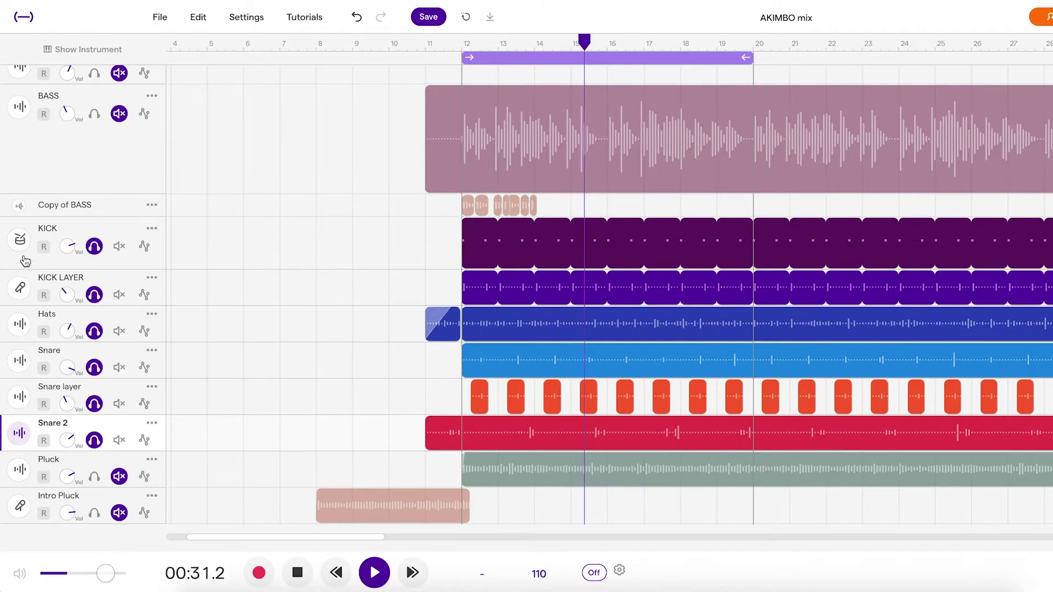
left_click(20, 240)
left_click(799, 277)
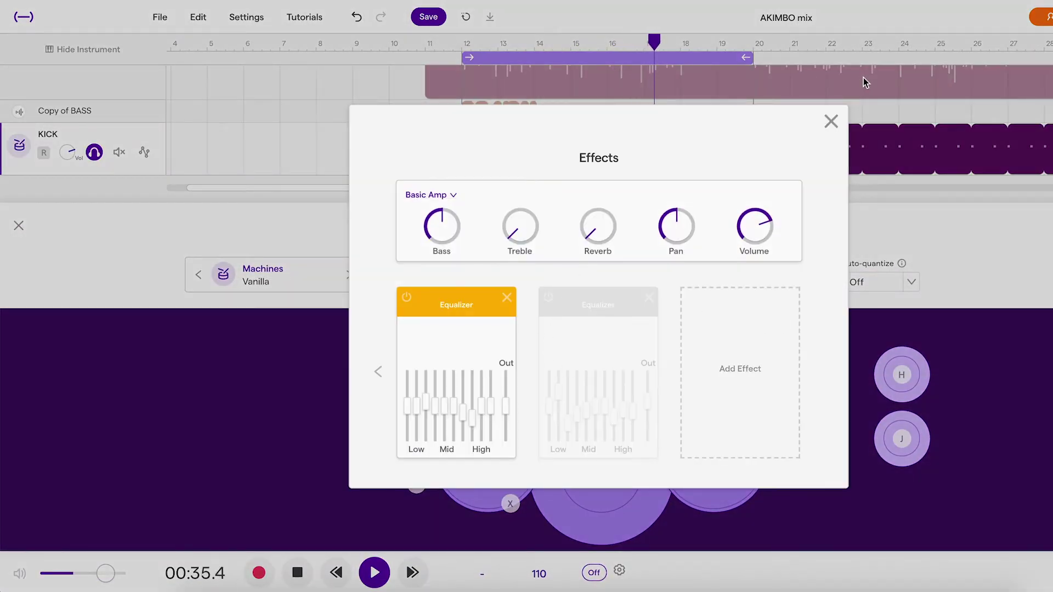
key("space")
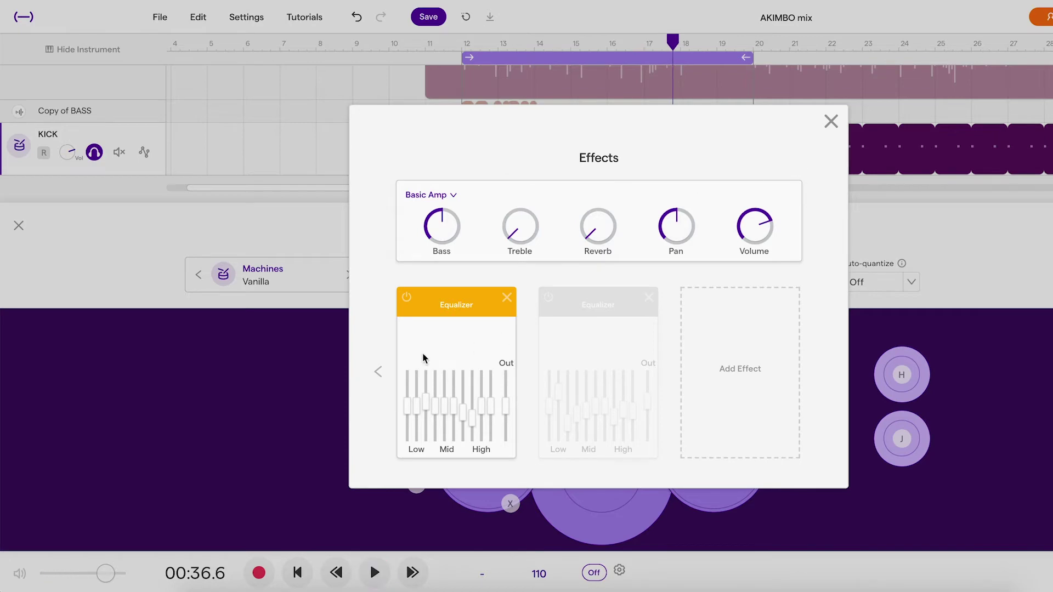
left_click(830, 122)
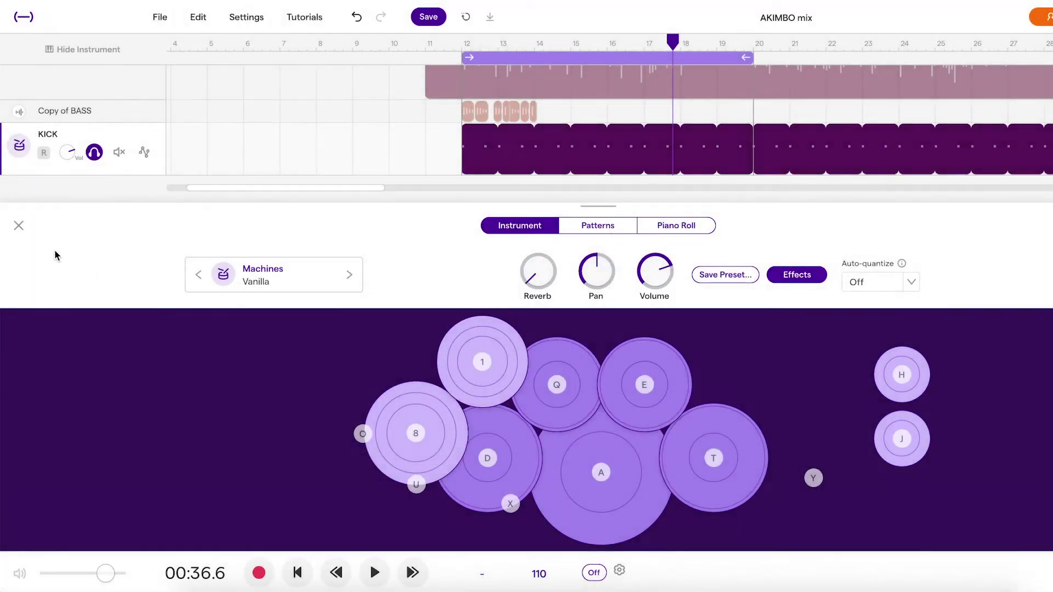
left_click(18, 229)
- Add the Pluck track to the solo and play it with the drums
scroll(146, 279, "down", 5)
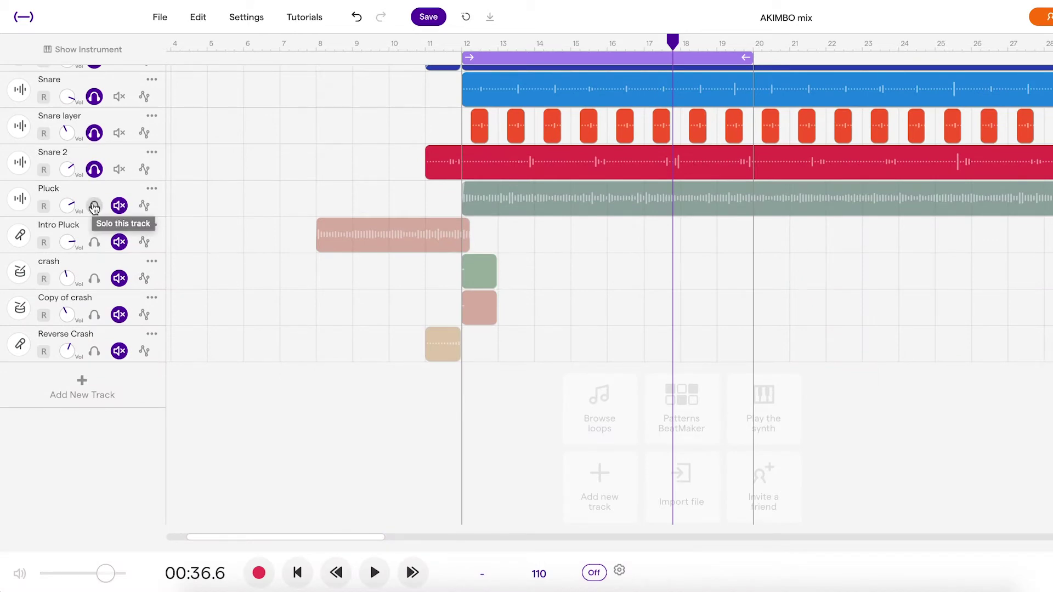
left_click(118, 207)
key("space")
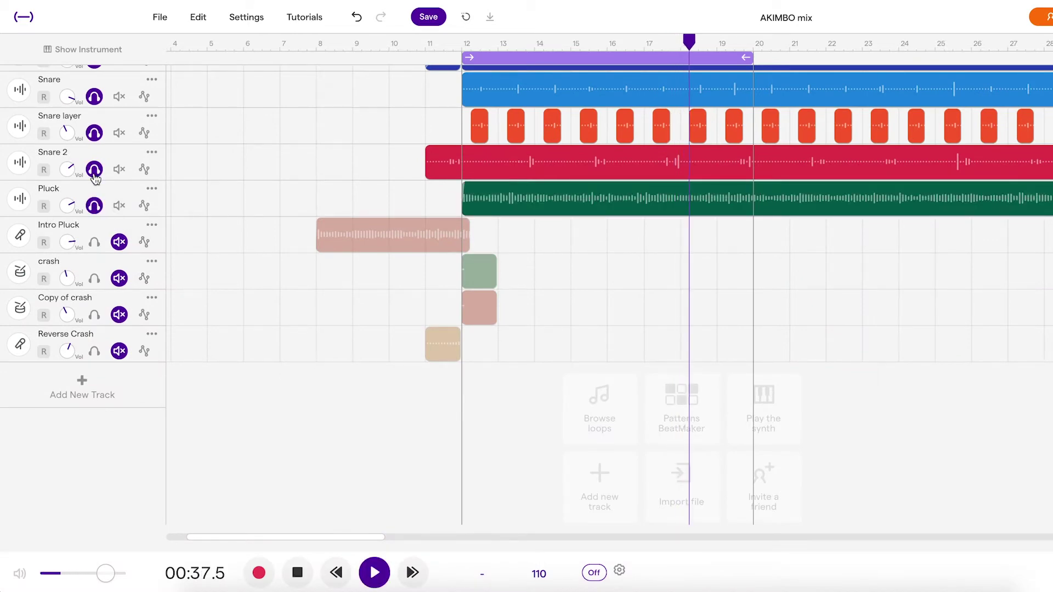
- Look through the Pluck track's effects chain while the drums and pluck play
scroll(16, 348, "up", 4)
left_click(18, 345)
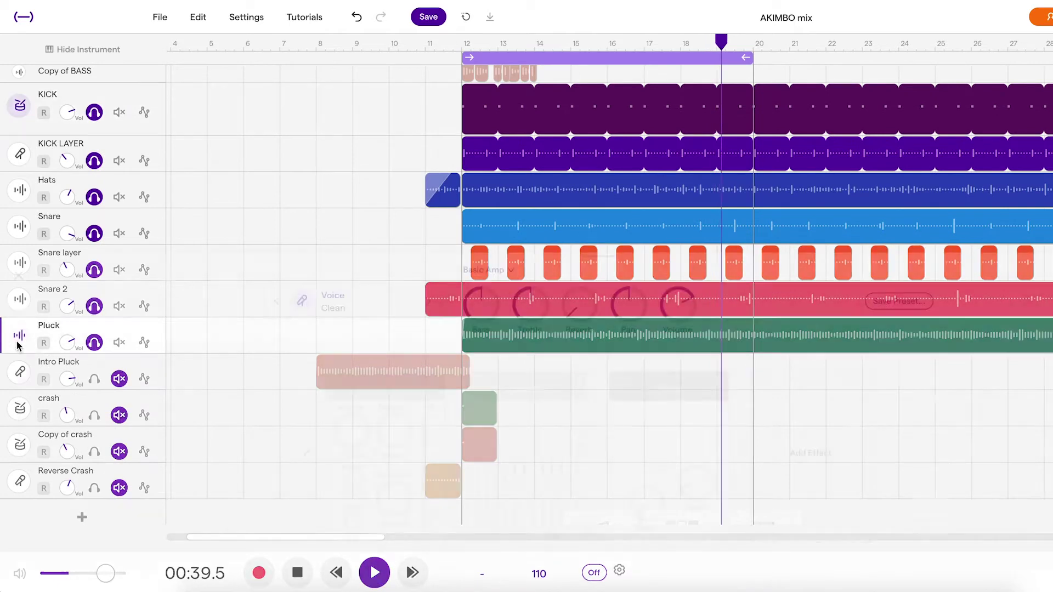
left_click(311, 405)
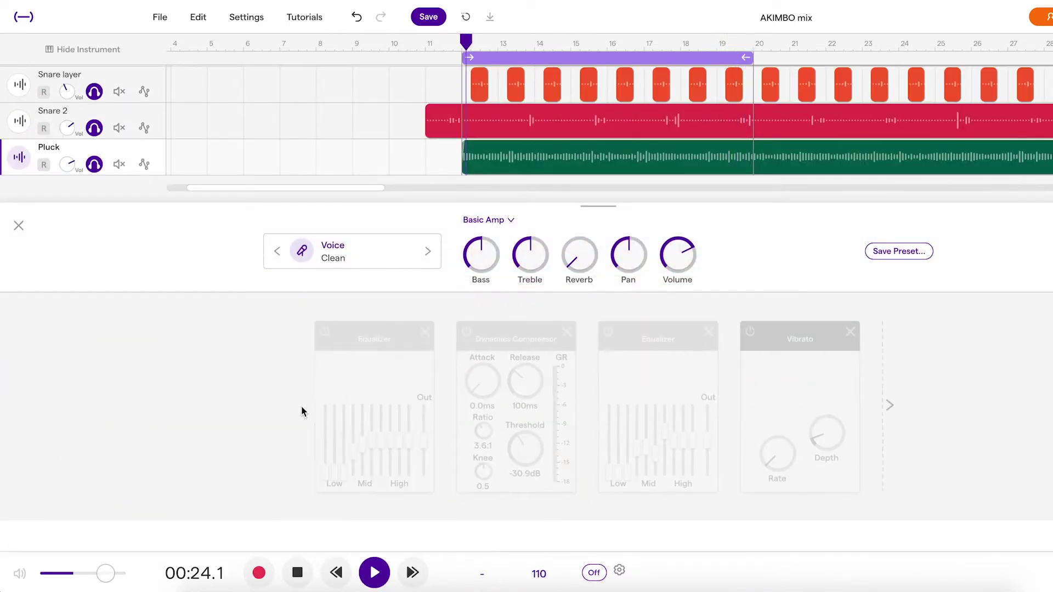
left_click(22, 226)
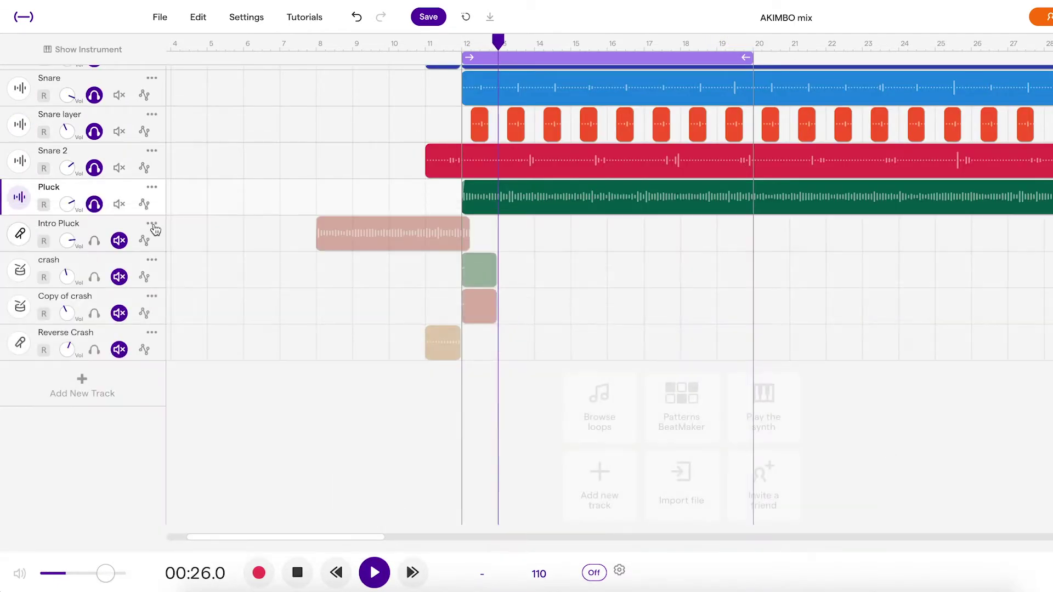
- Remove Snare 2, Snare layer, Snare, Hats, KICK LAYER and KICK from the solo, keeping only Pluck soloed
scroll(153, 233, "up", 5)
left_click(94, 343)
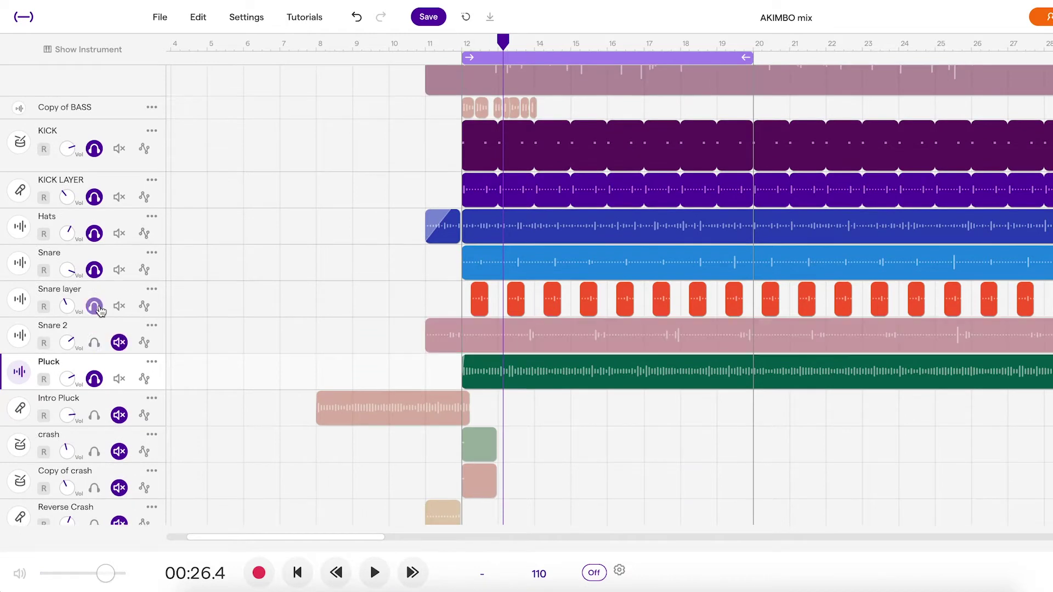
left_click(94, 306)
left_click(95, 269)
left_click(94, 233)
left_click(97, 198)
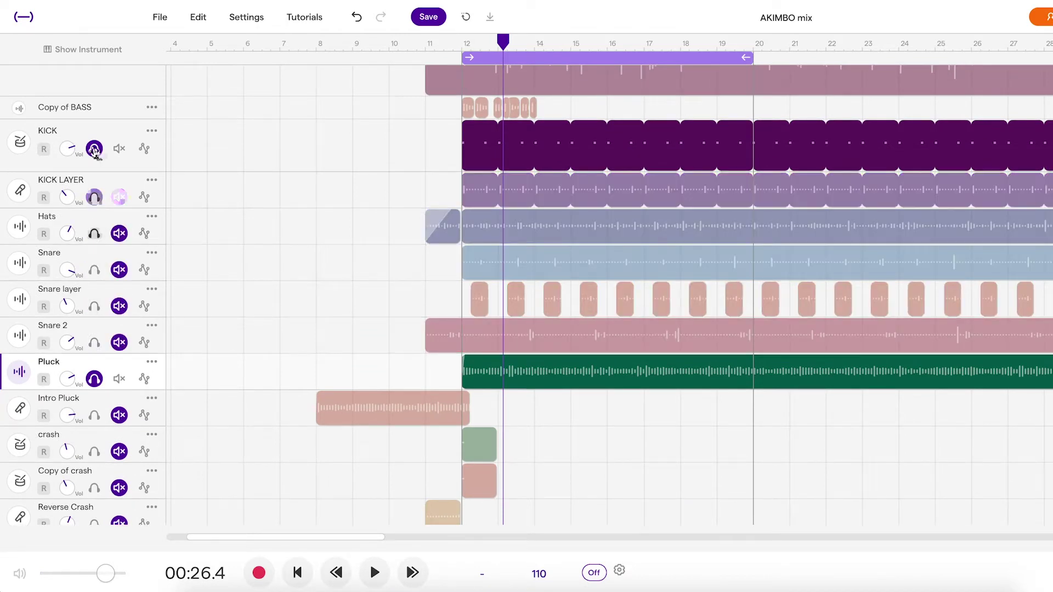
left_click(94, 148)
- Play the soloed Pluck track and enable the first Equalizer and the Dynamics Compressor in its effects chain
left_click(23, 376)
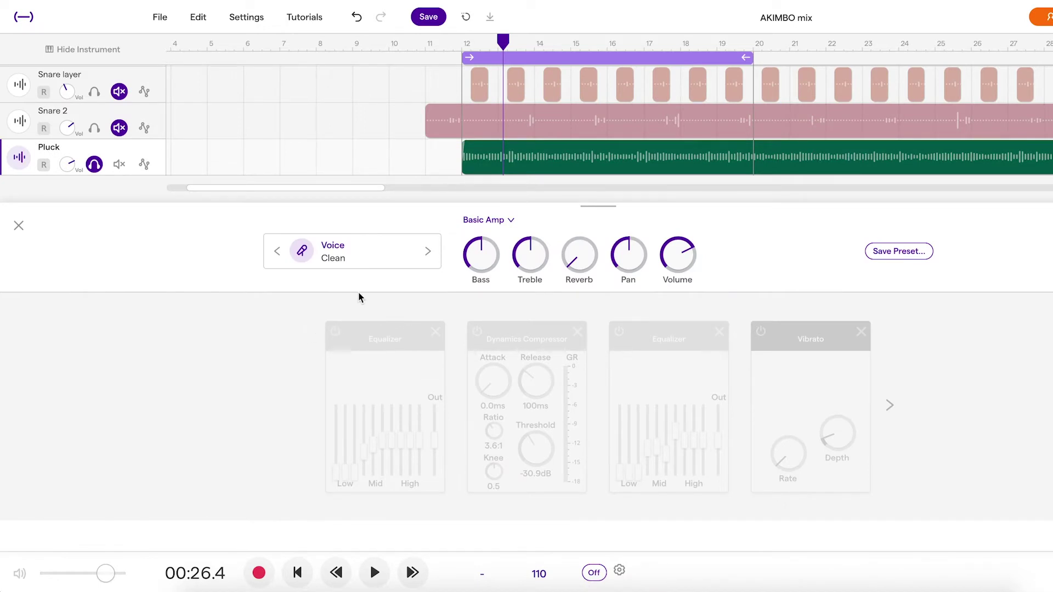
key("space")
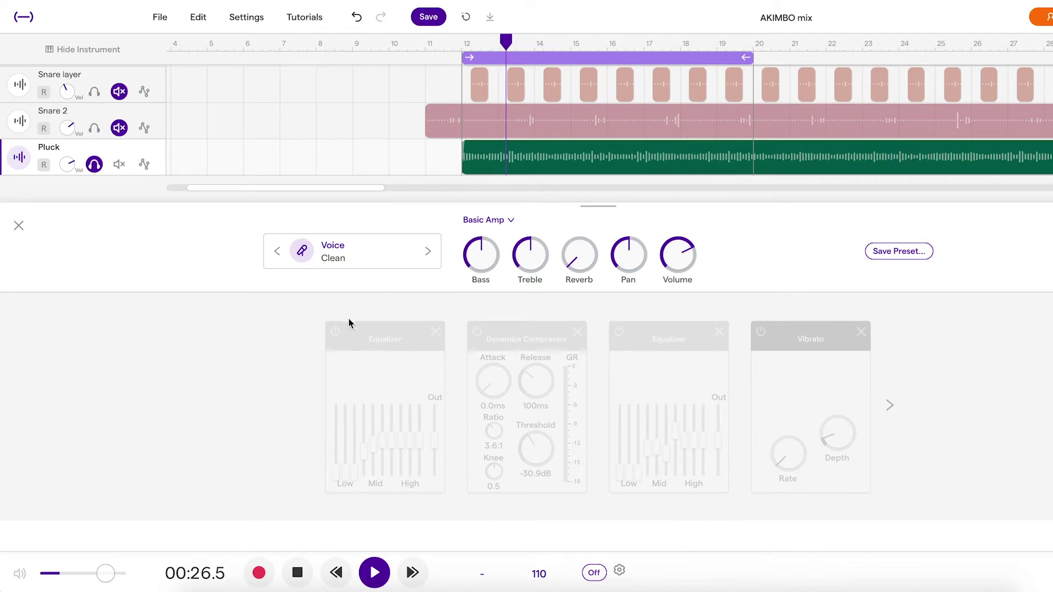
left_click(334, 331)
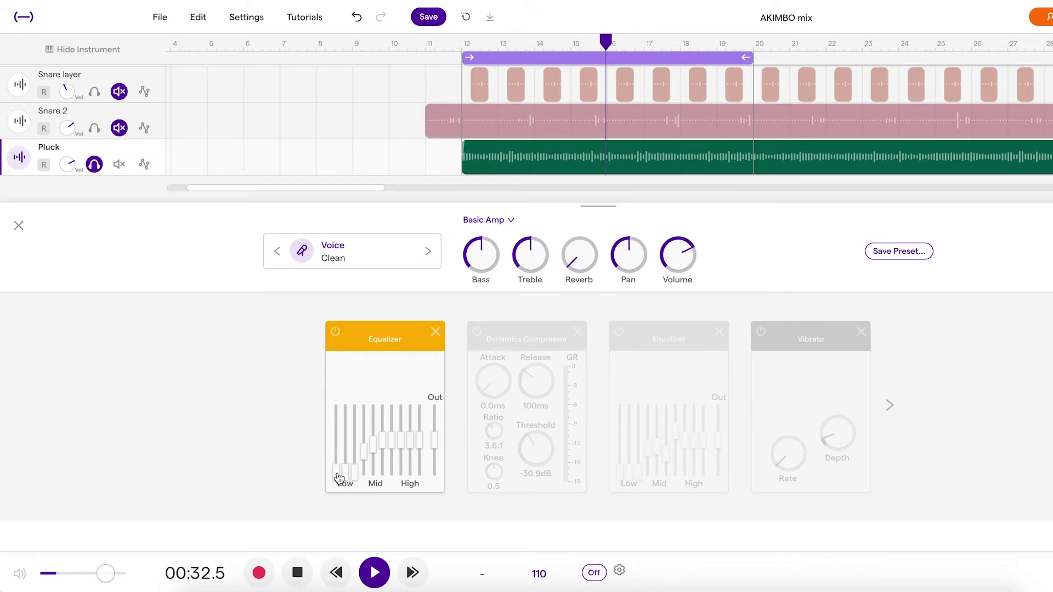
left_click(476, 331)
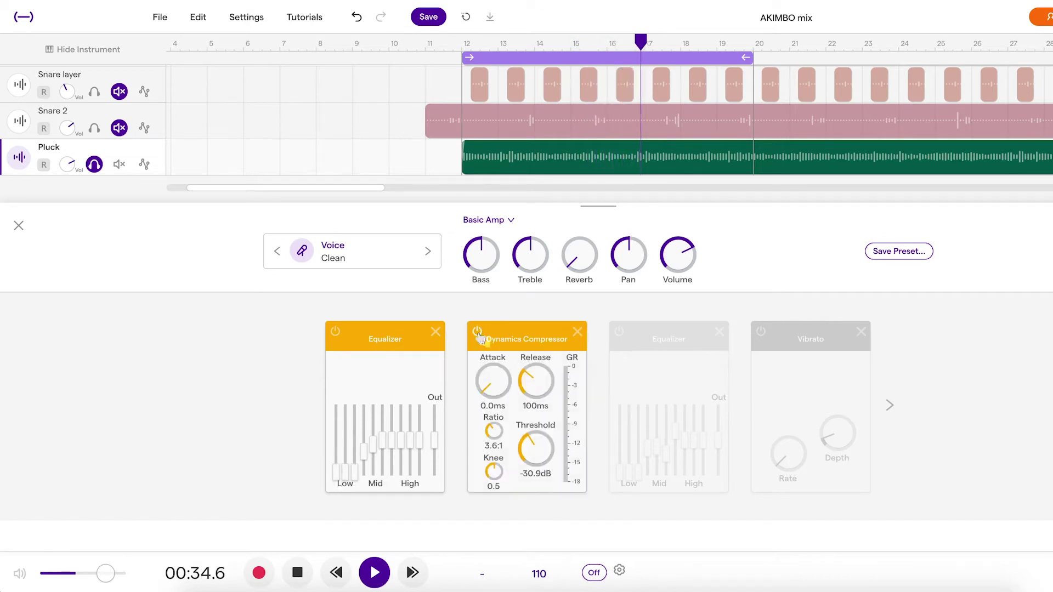
key("space")
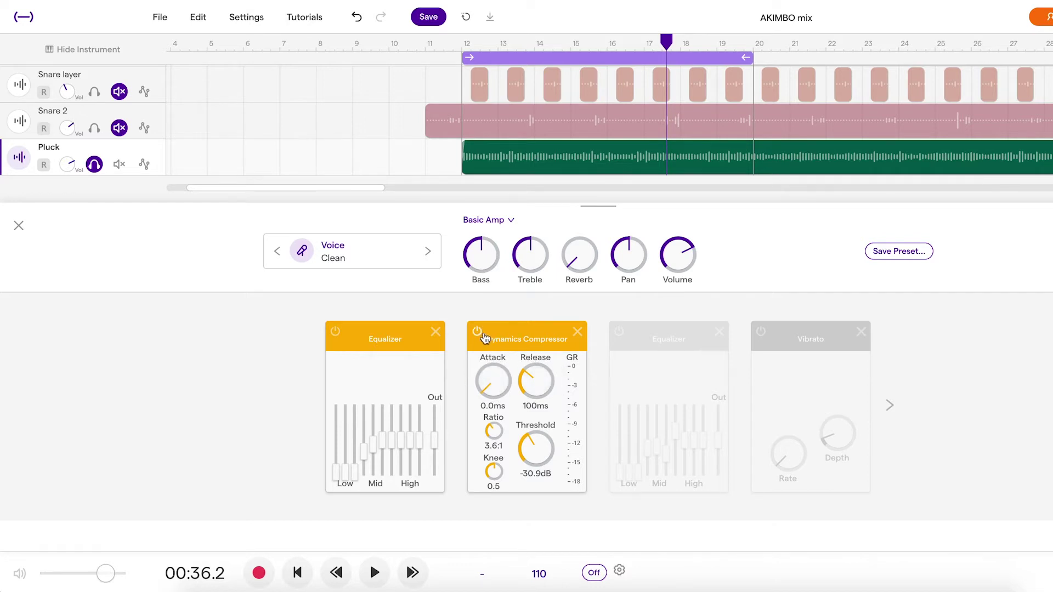
- Compare the Pluck track with its Dynamics Compressor bypassed and re-enabled, playing it back each time
key("space")
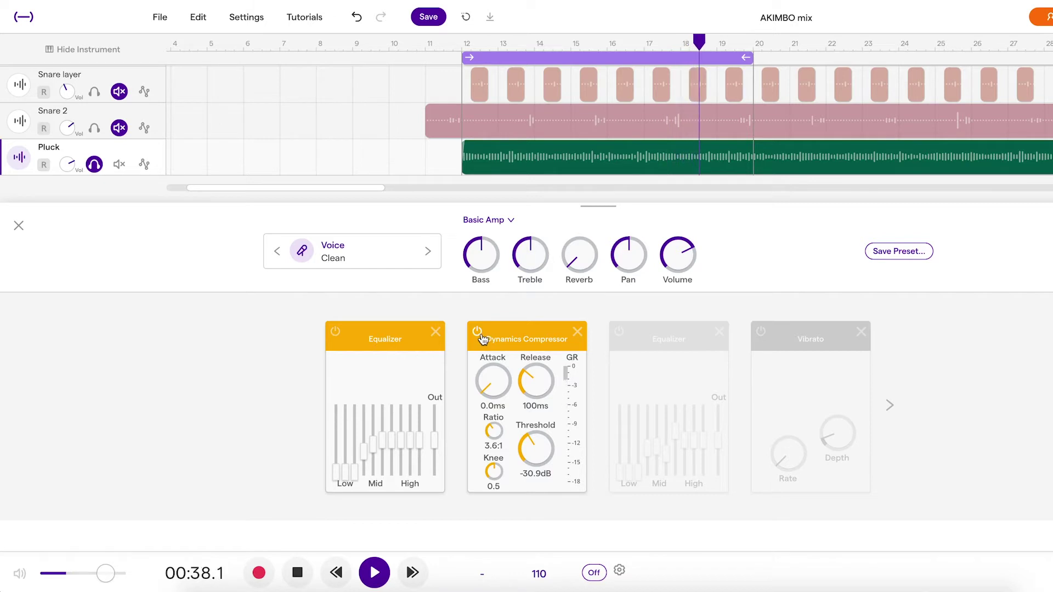
left_click(476, 331)
key("space")
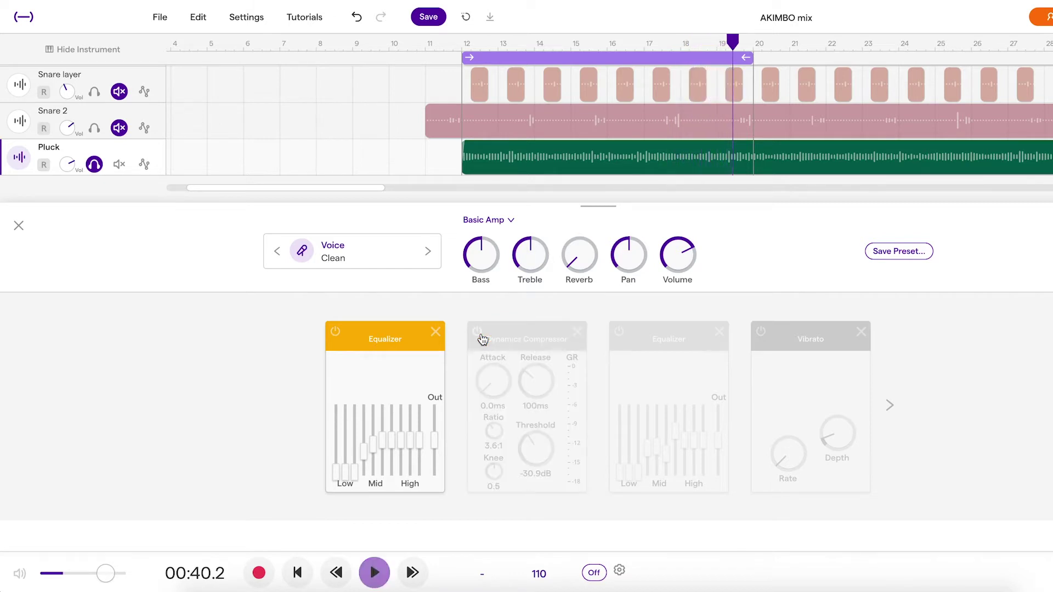
left_click(477, 331)
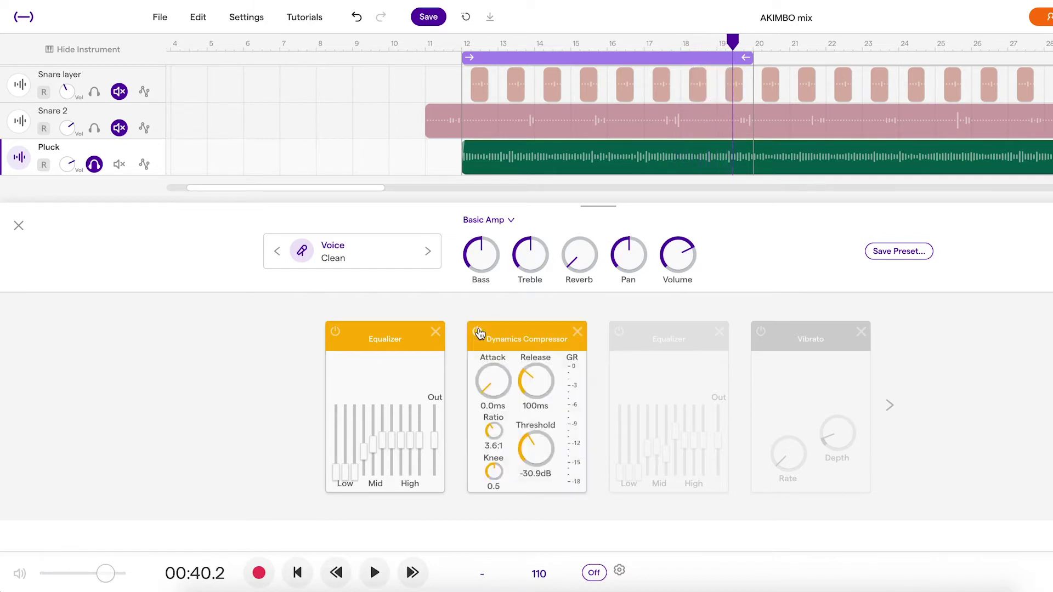
key("space")
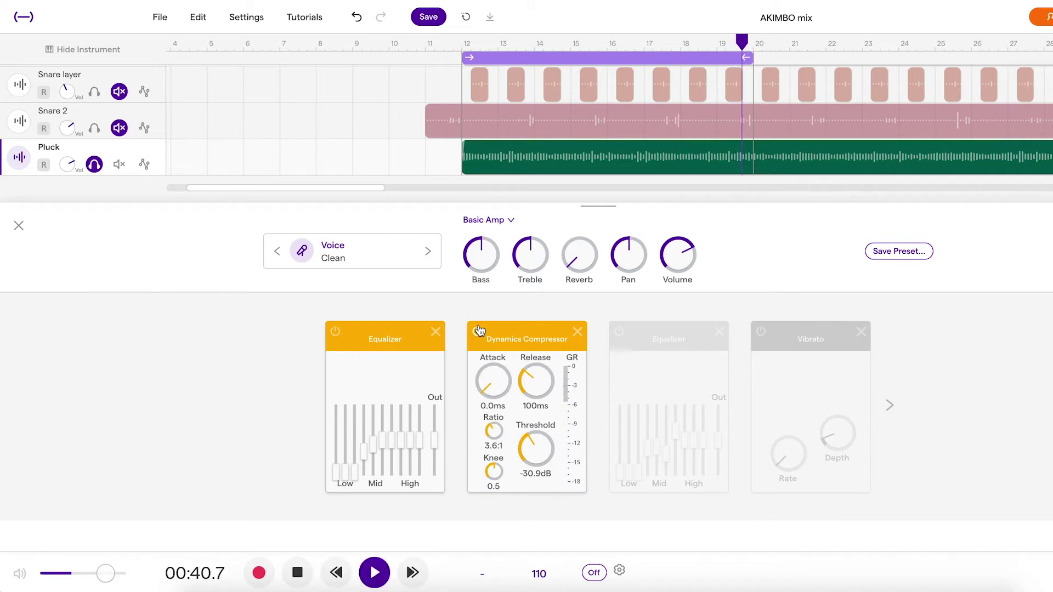
key("space")
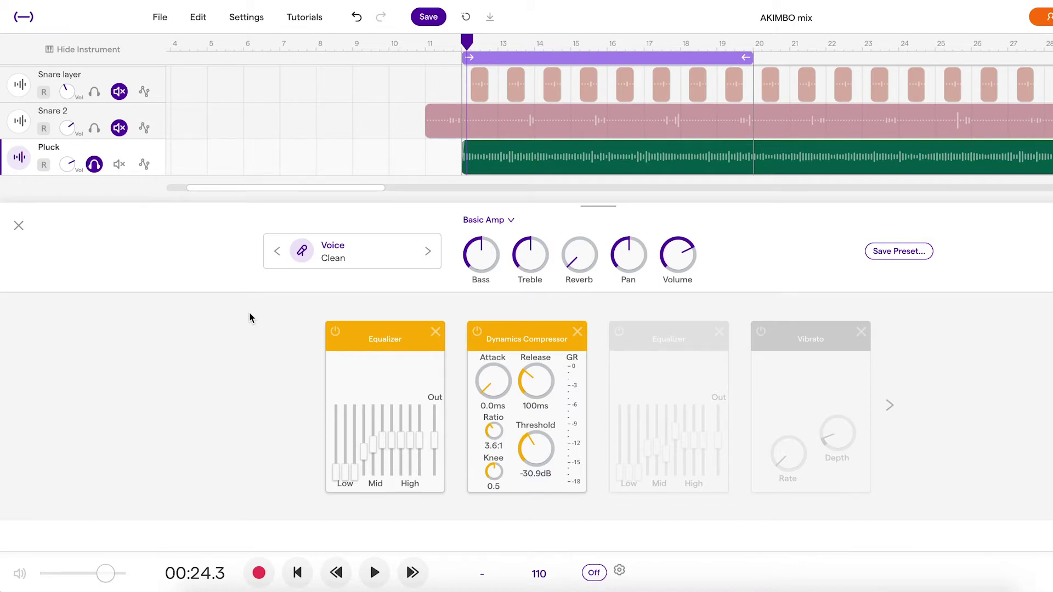
- Enable the second Equalizer on the Pluck track during playback, then stop at the end of the effects chain
key("space")
left_click(618, 333)
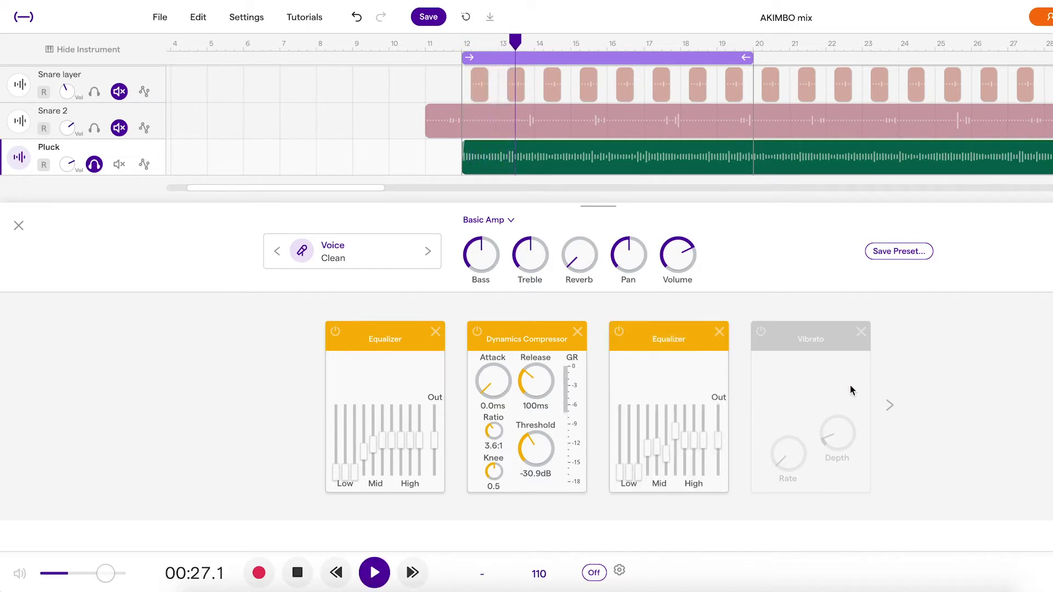
left_click(887, 403)
key("space")
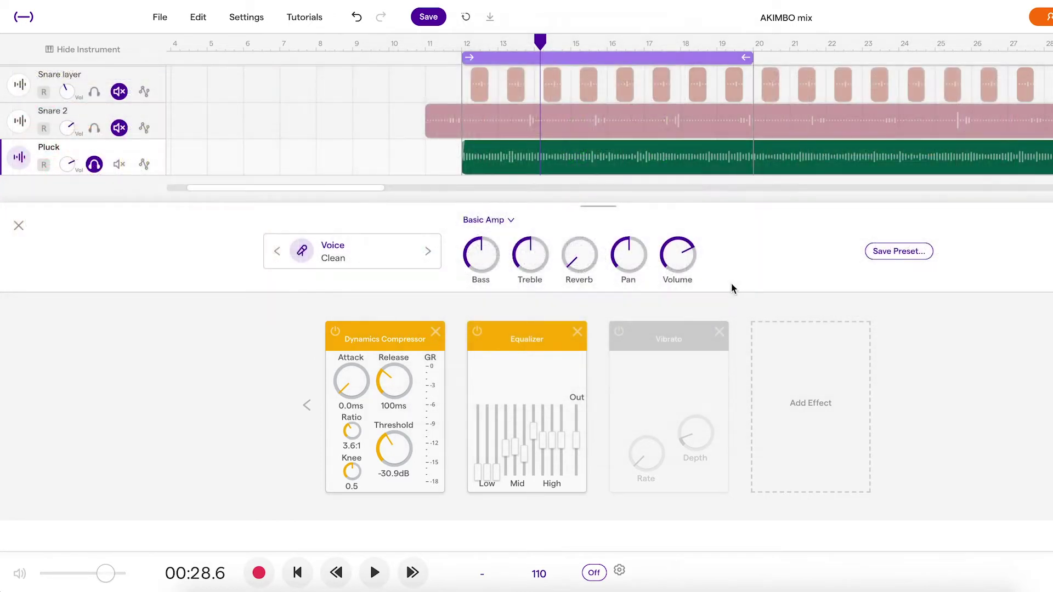
- Enable the Pluck track's Vibrato, compare it off and on during playback, then close the effects
left_click(618, 333)
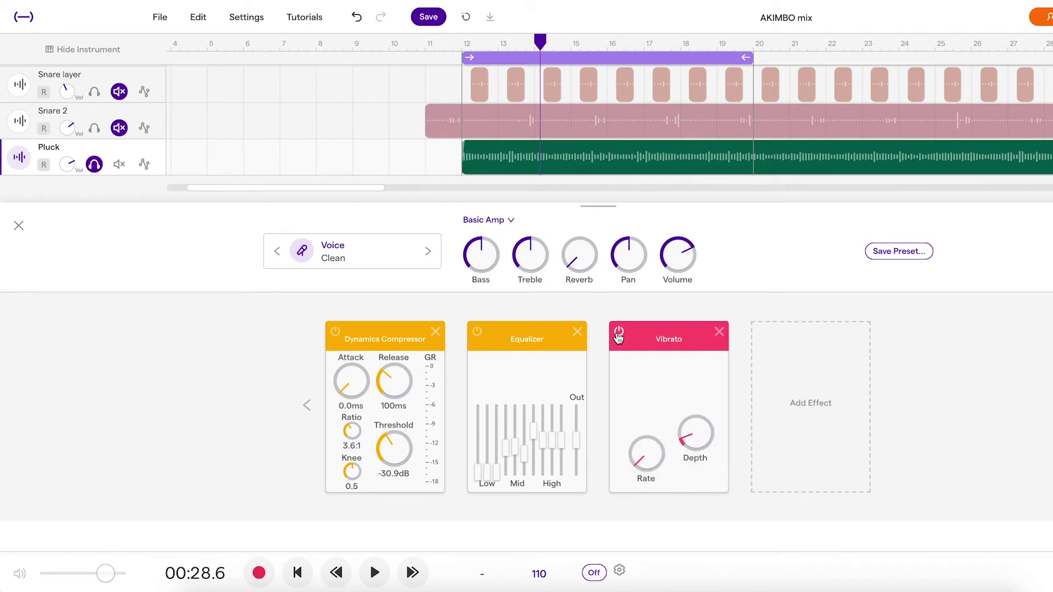
key("space")
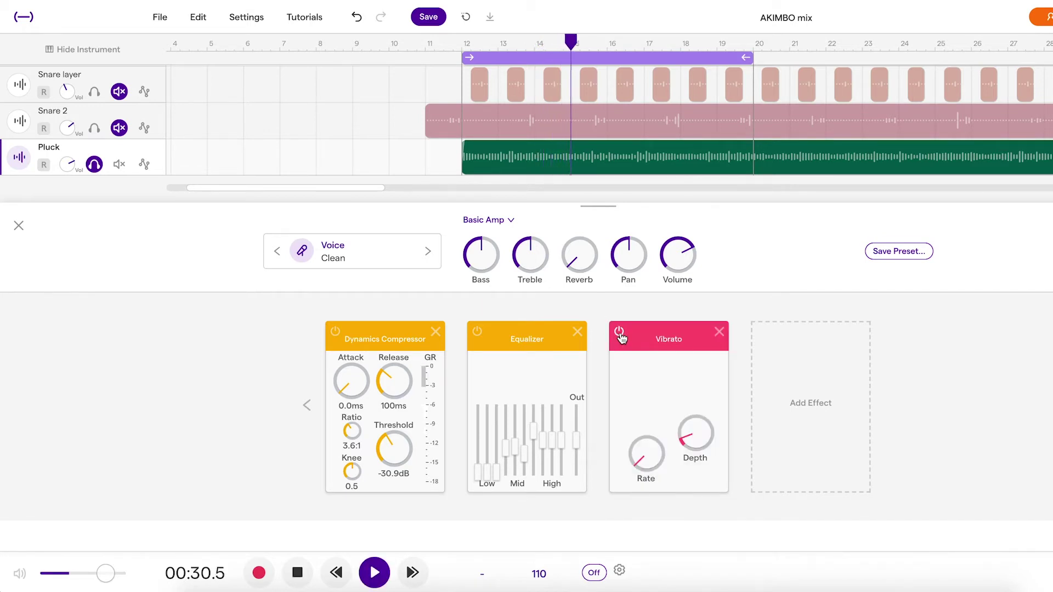
left_click(619, 333)
left_click(619, 332)
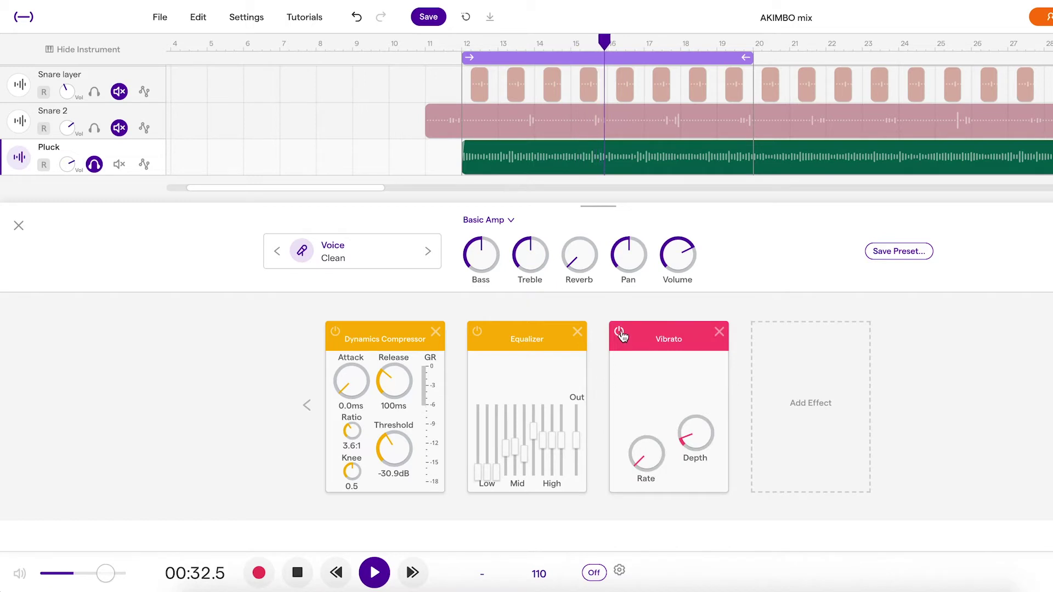
key("space")
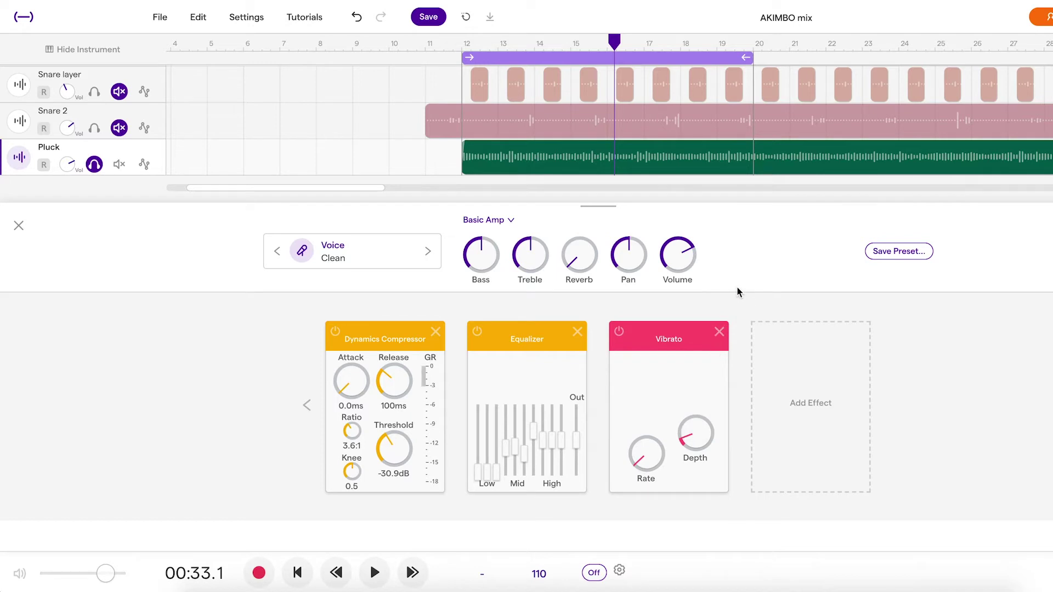
left_click(301, 409)
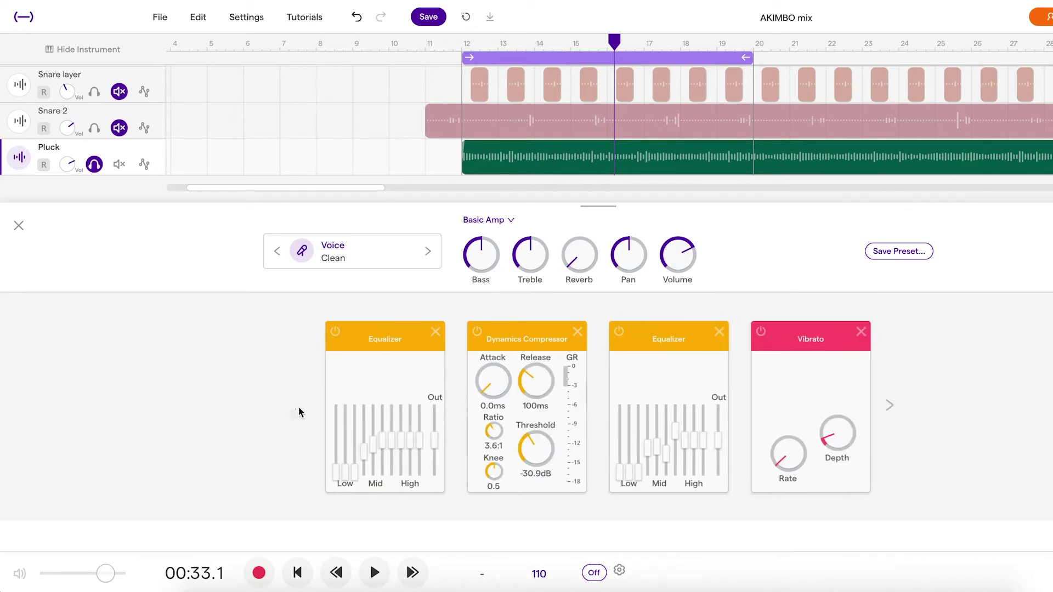
left_click(19, 226)
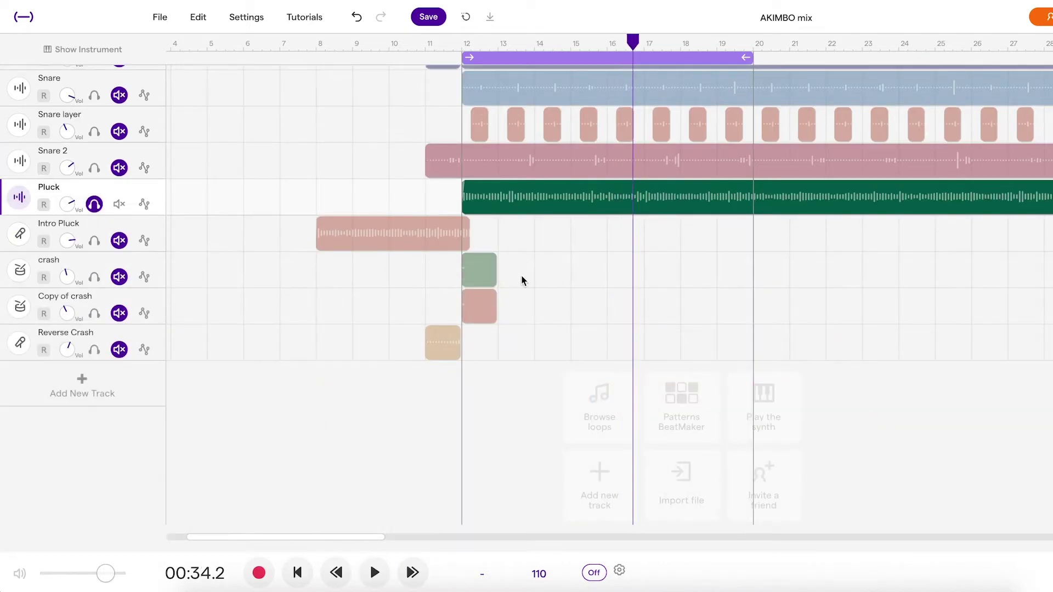
- Add the Intro Pluck track to the solo and play it from bar 8
mouse_move(449, 228)
scroll(444, 218, "up", 3)
scroll(408, 219, "left", 2)
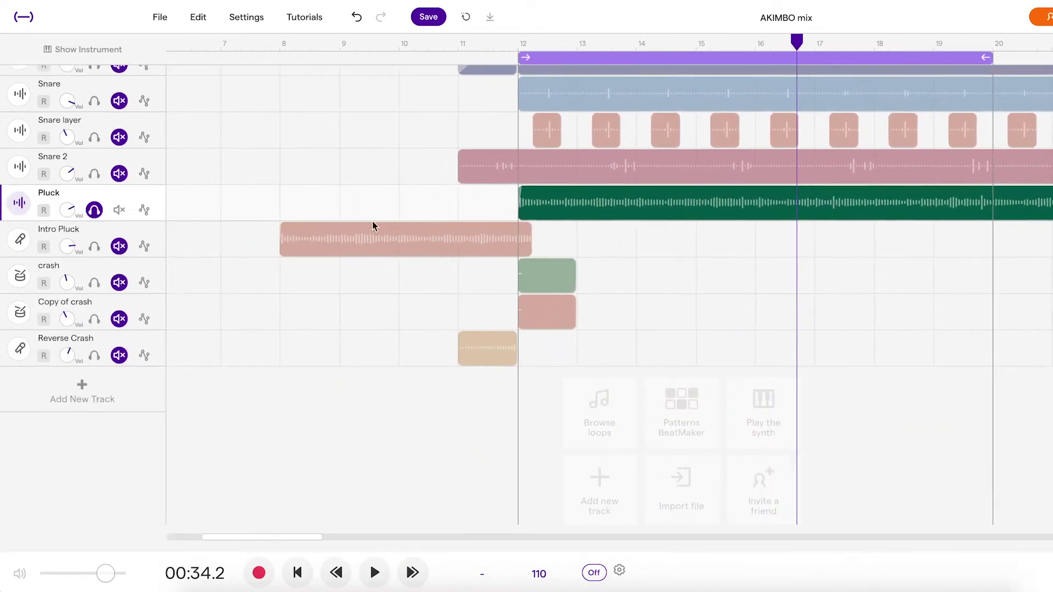
left_click(94, 246)
left_click(281, 47)
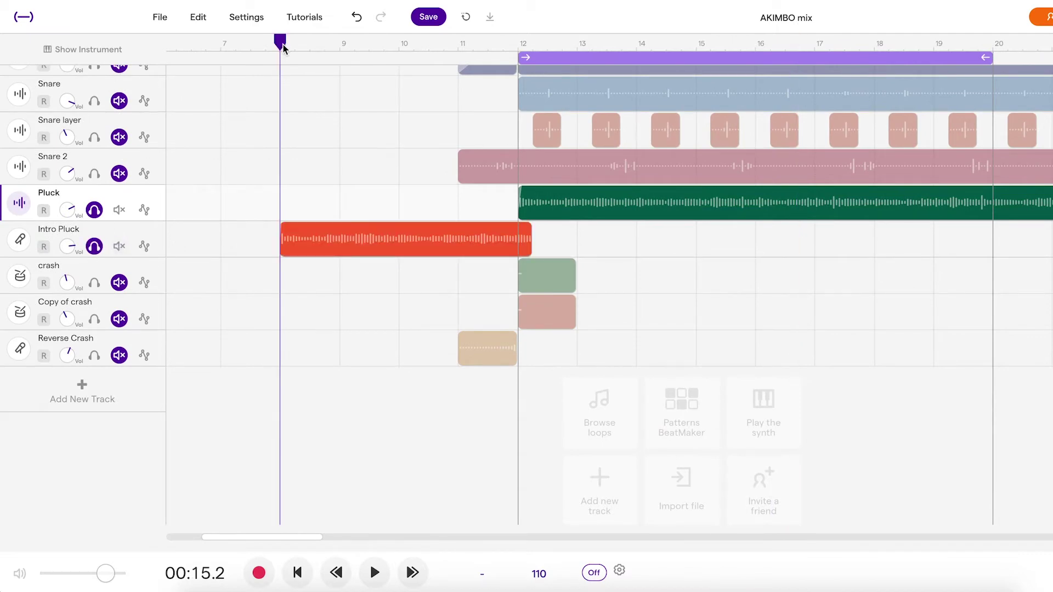
key("space")
key("space")
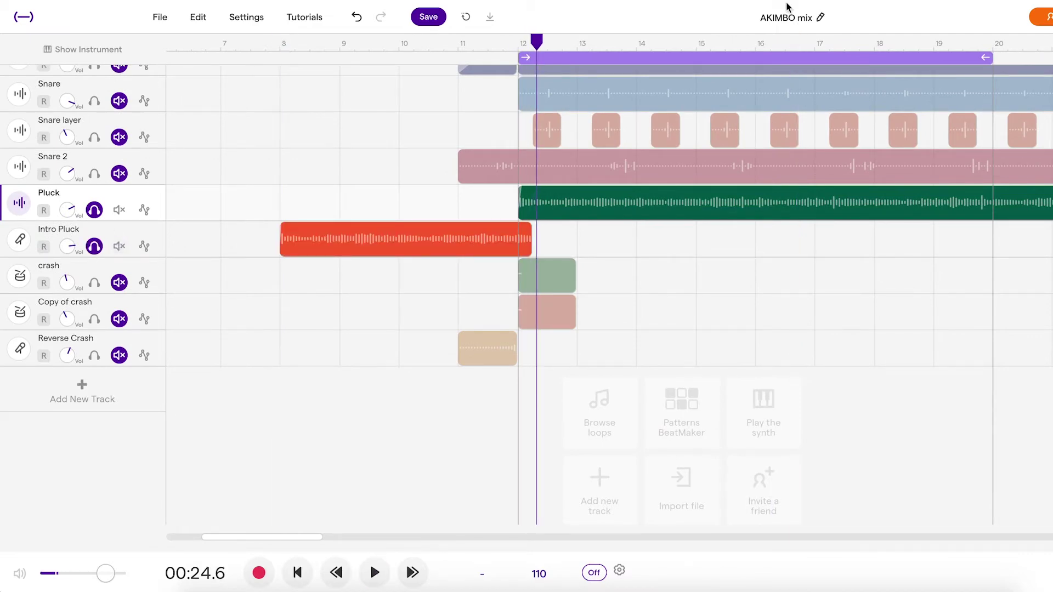
- Turn off the loop range and replay the plucks from bar 8
key("l")
left_click(282, 41)
key("space")
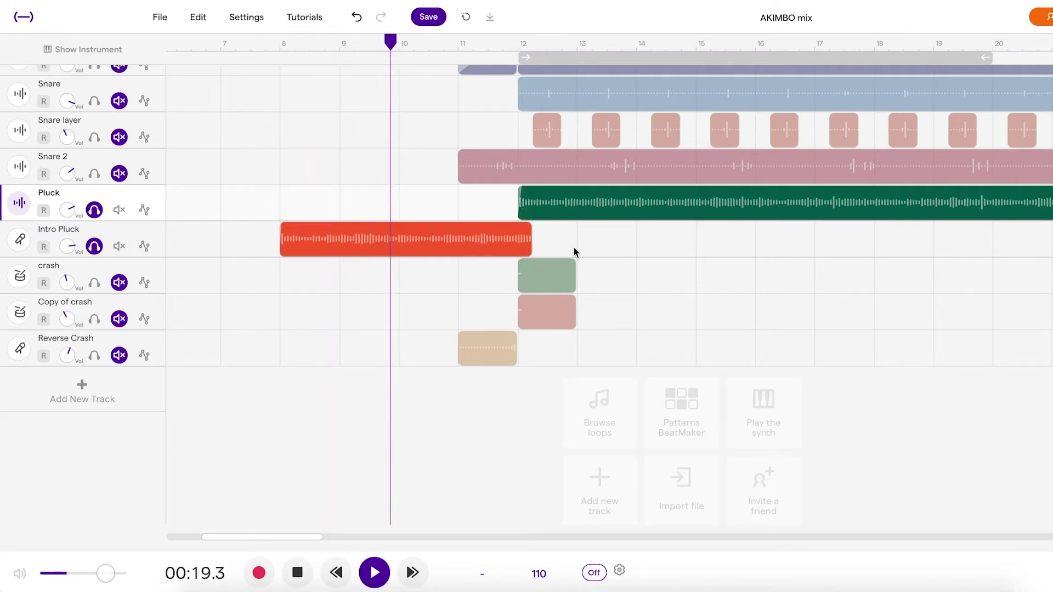
- Trim the end of the Intro Pluck clip to bar 12, then stop playback and return the playhead to bar 8
left_click_drag(529, 239, 516, 241)
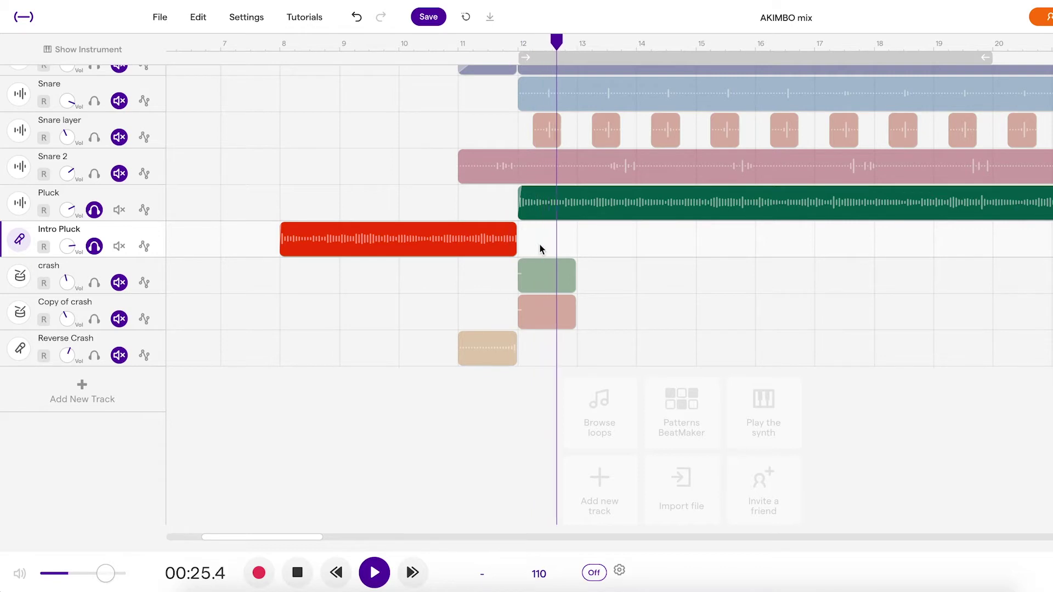
key("space")
left_click(279, 44)
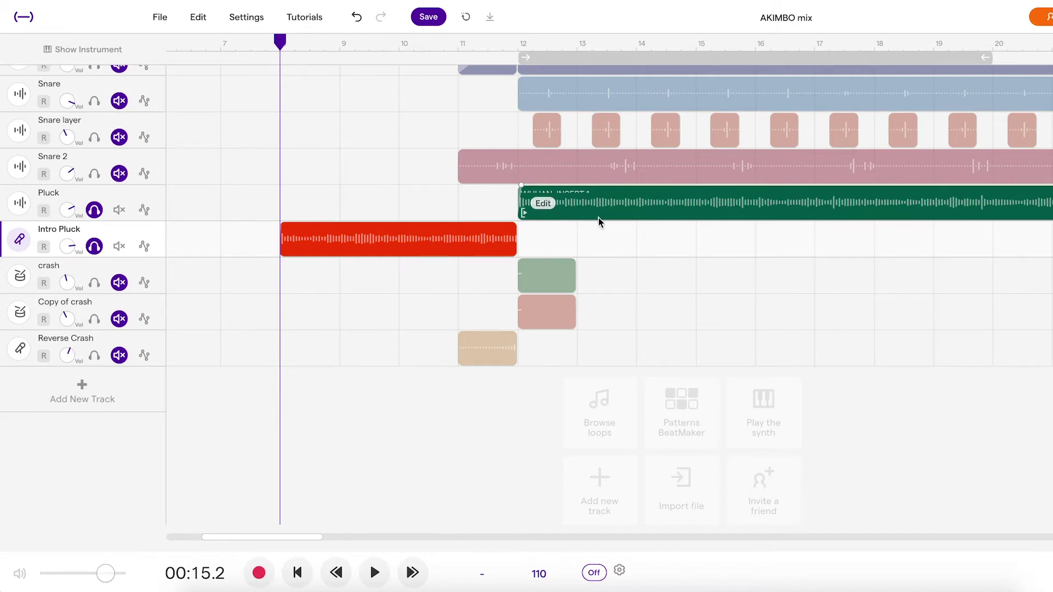
- Open the Intro Pluck track's effects and enable its Equalizer
left_click(13, 240)
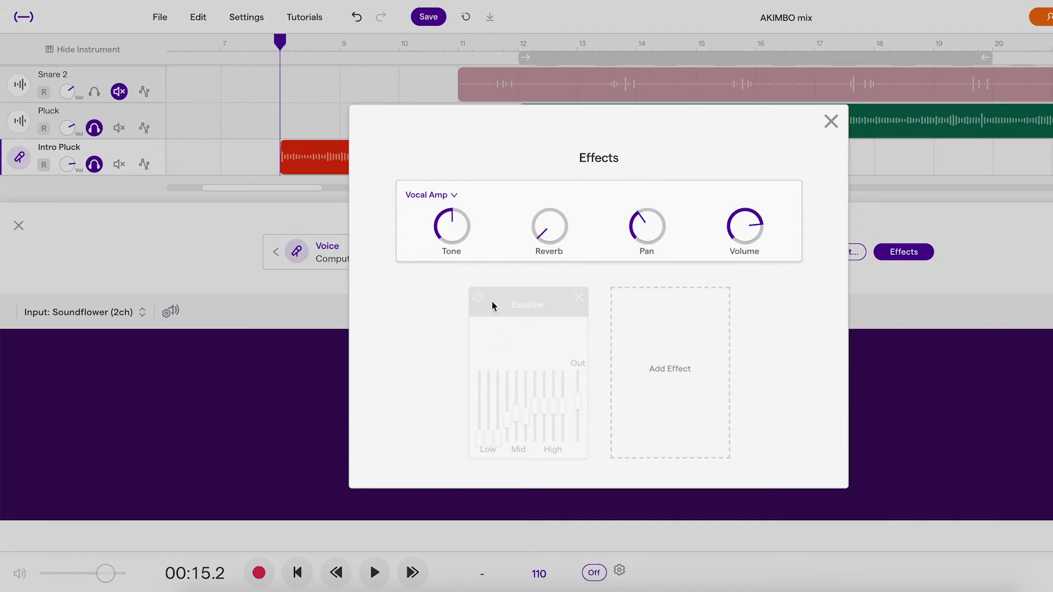
left_click(478, 299)
left_click(830, 122)
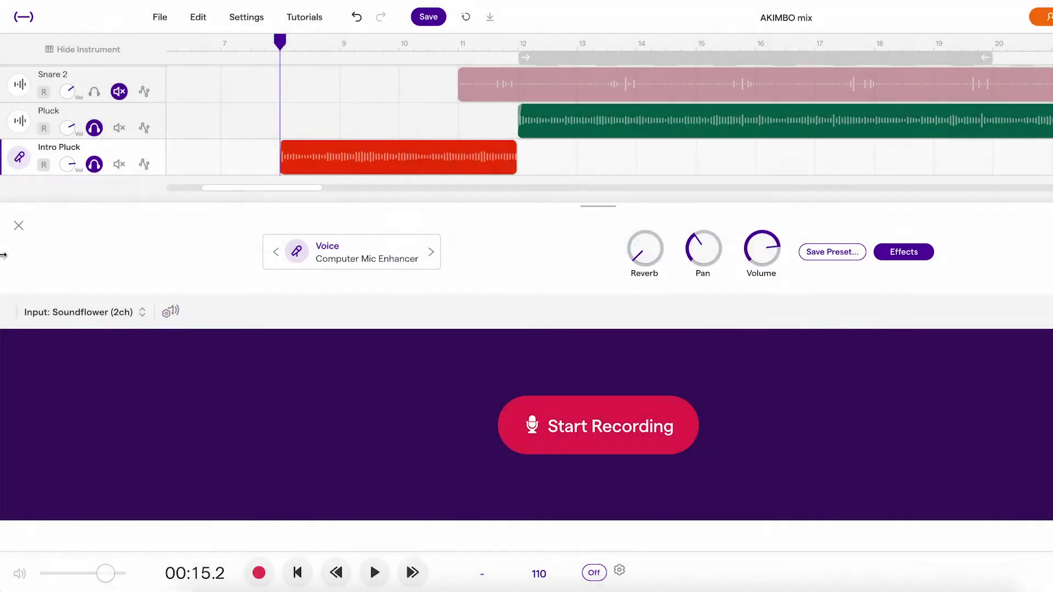
left_click(903, 258)
- Compare the Intro Pluck with its Equalizer off and on during playback, then close the effects
key("space")
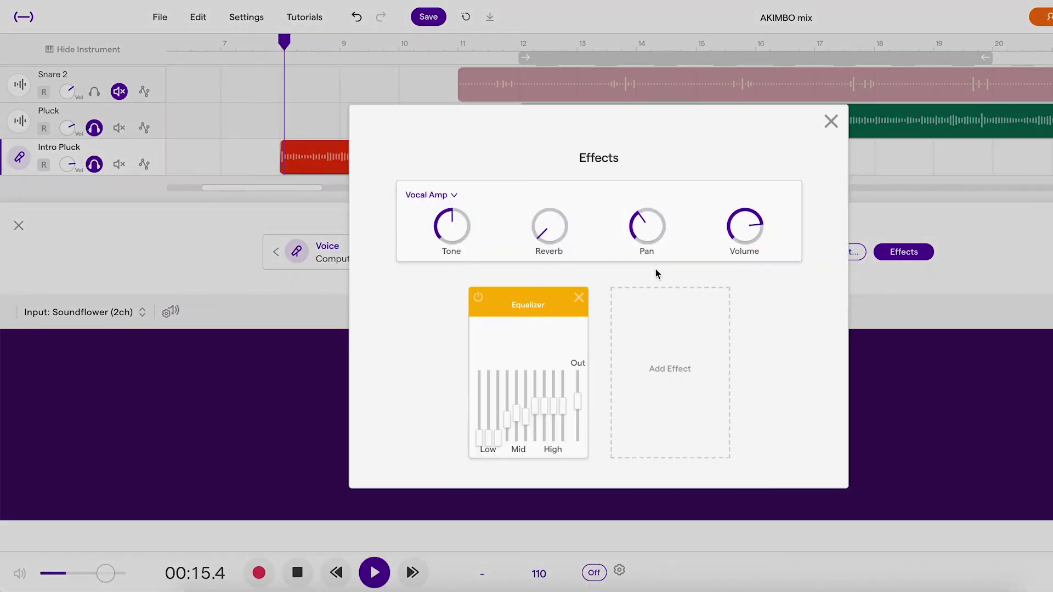
left_click(478, 298)
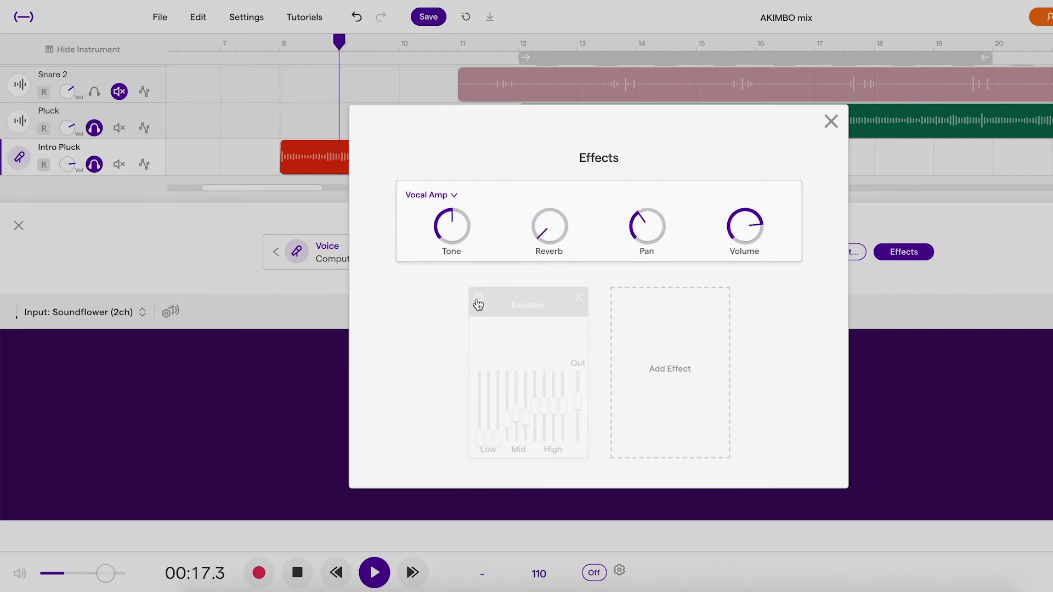
left_click(478, 299)
key("space")
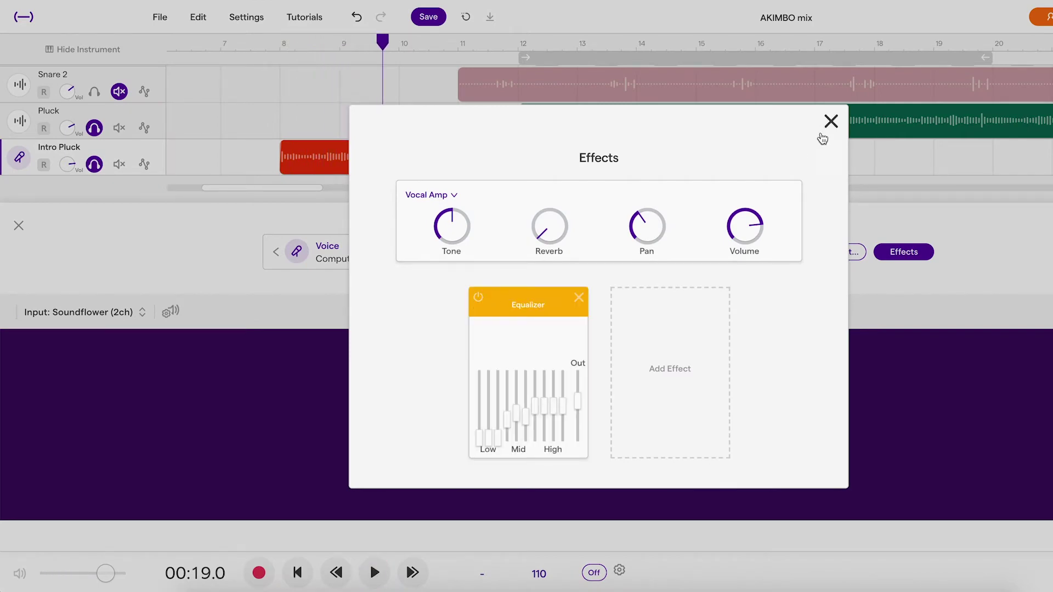
left_click(829, 122)
left_click(19, 226)
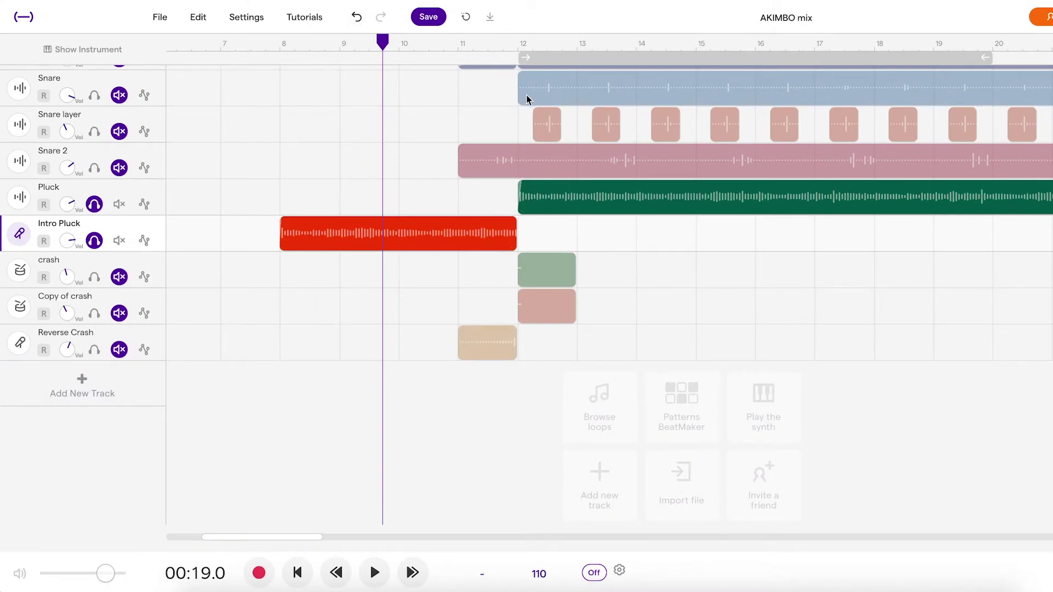
- Play the trimmed Intro Pluck clip together with the Pluck track, starting just after bar 8
scroll(543, 129, "up", 2)
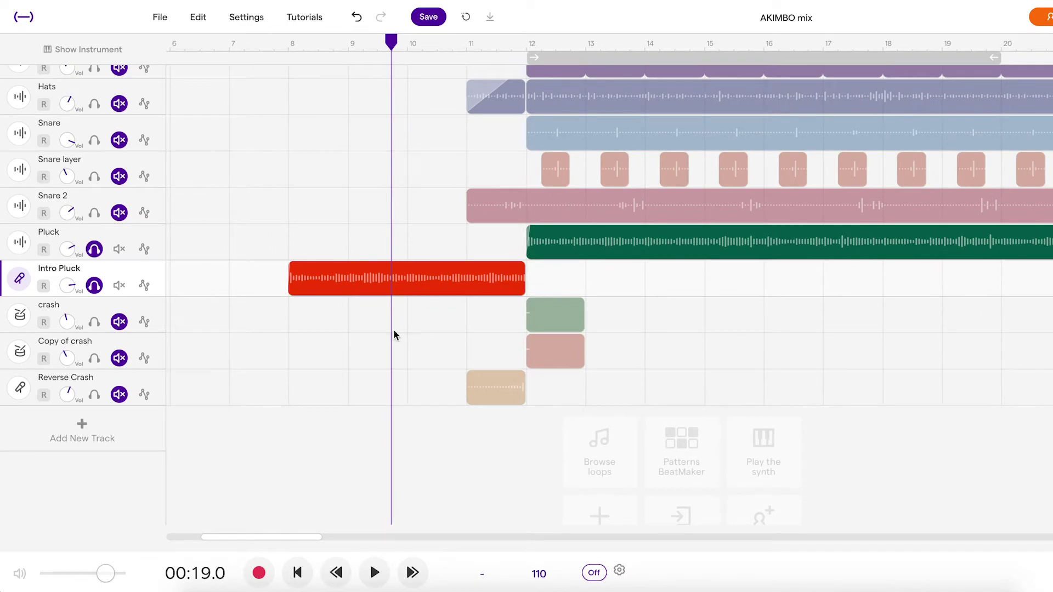
left_click(301, 45)
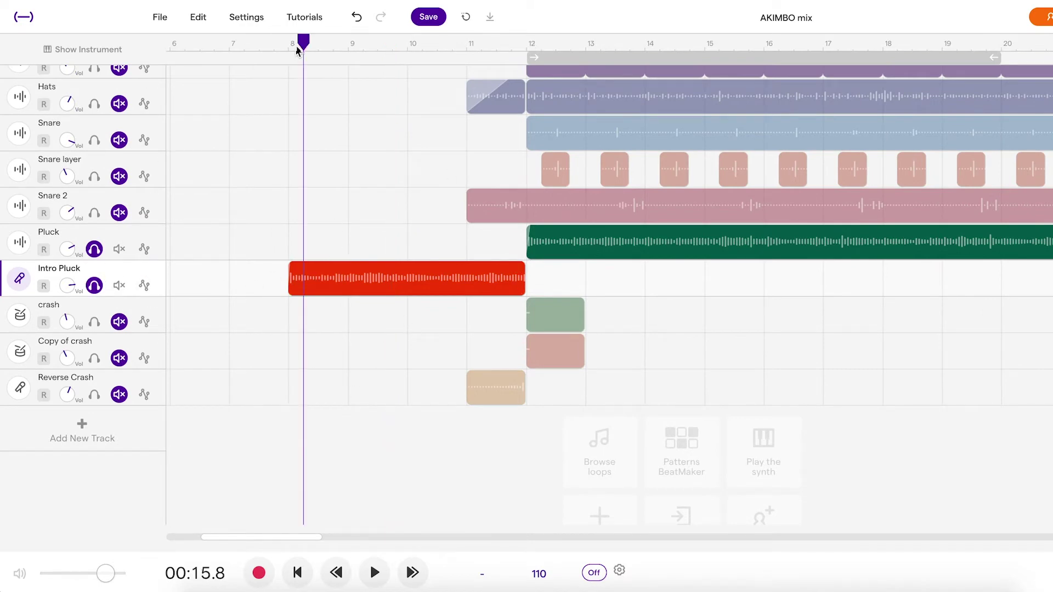
key("space")
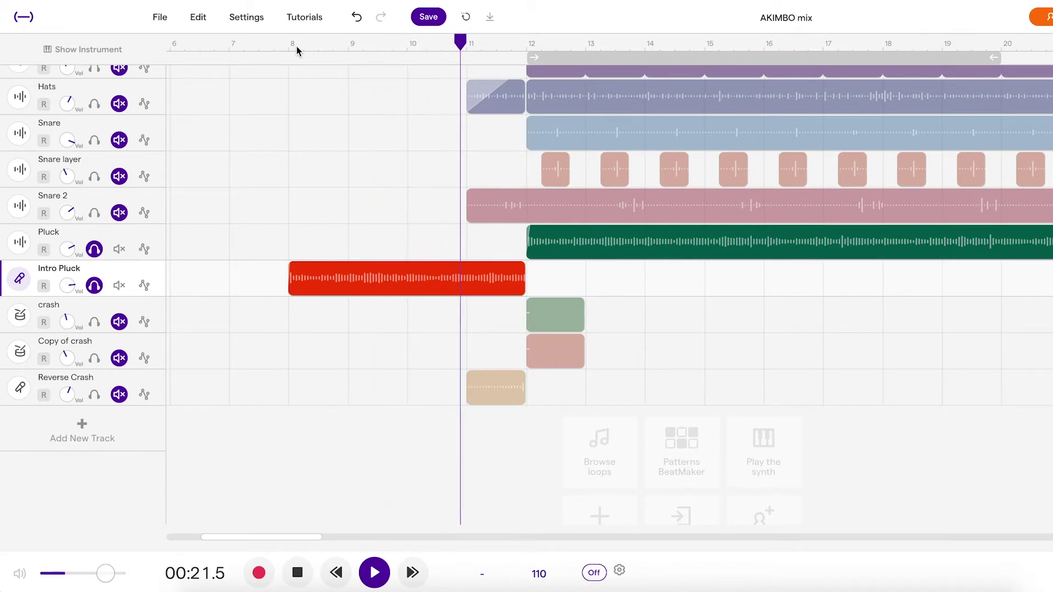
- Stop playback and solo the crash, Copy of crash and Reverse Crash tracks
scroll(421, 168, "up", 1)
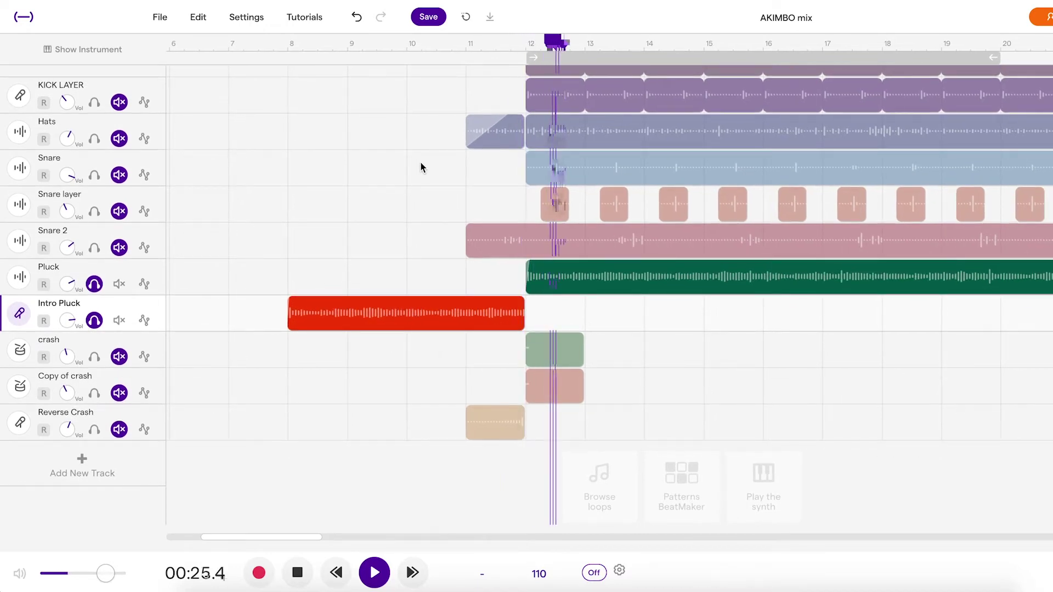
key("space")
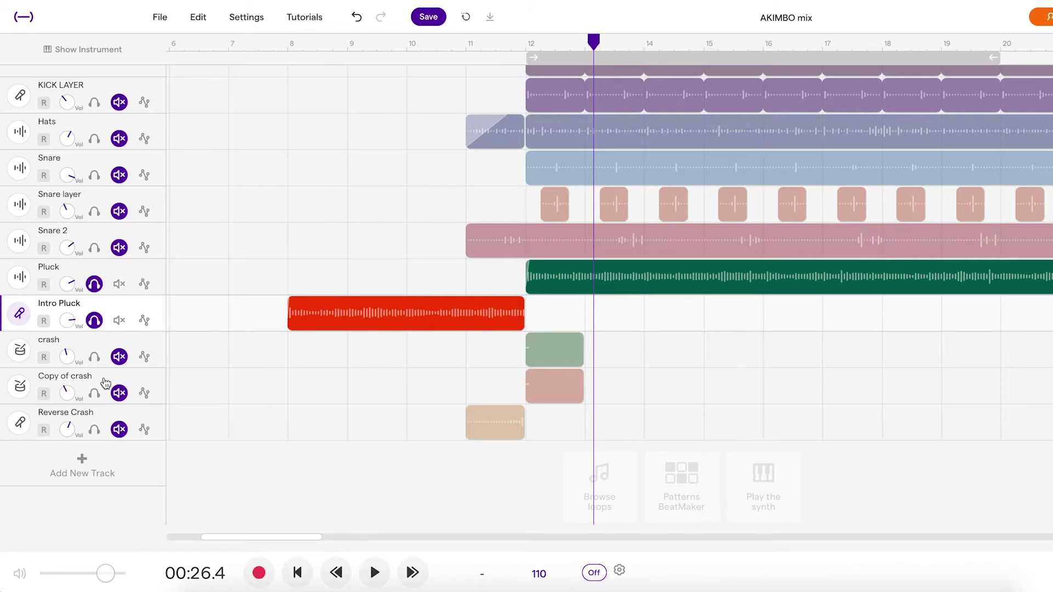
left_click(94, 358)
left_click(94, 394)
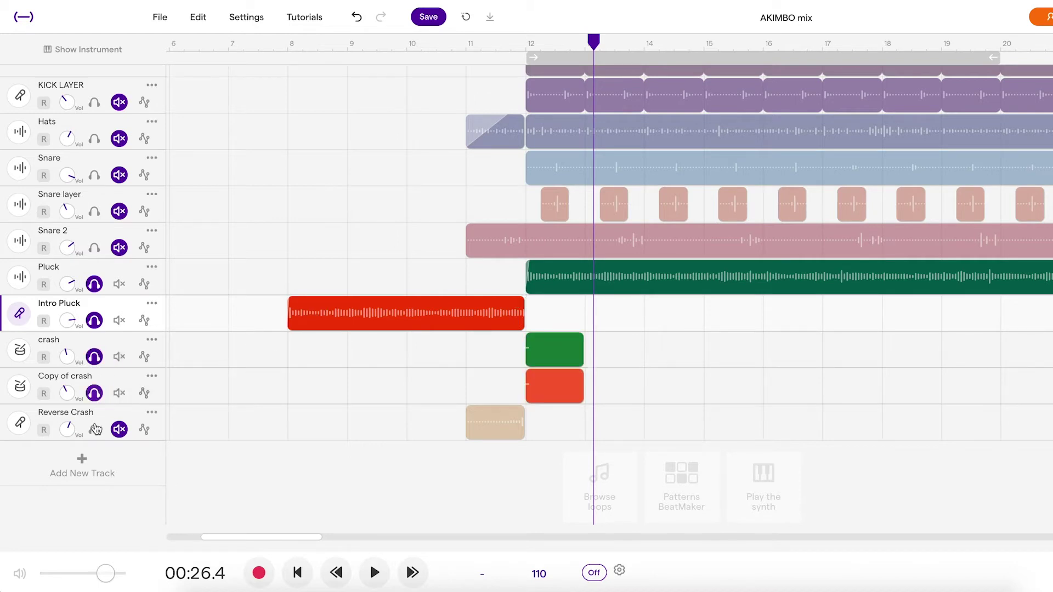
left_click(94, 430)
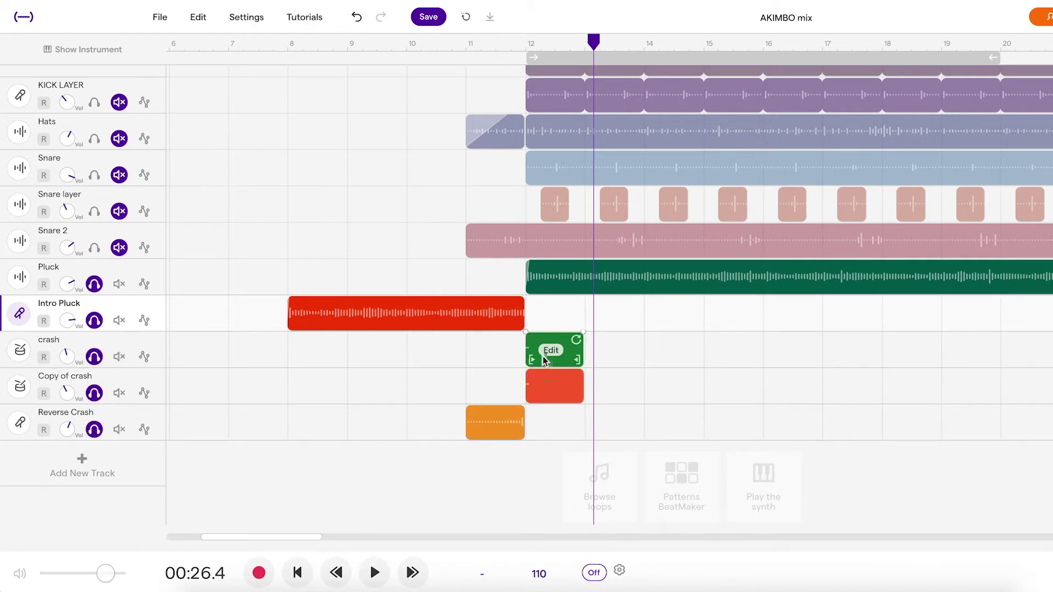
- Open the crash track's instrument settings and play the section briefly from bar 12
left_click(529, 47)
left_click(20, 349)
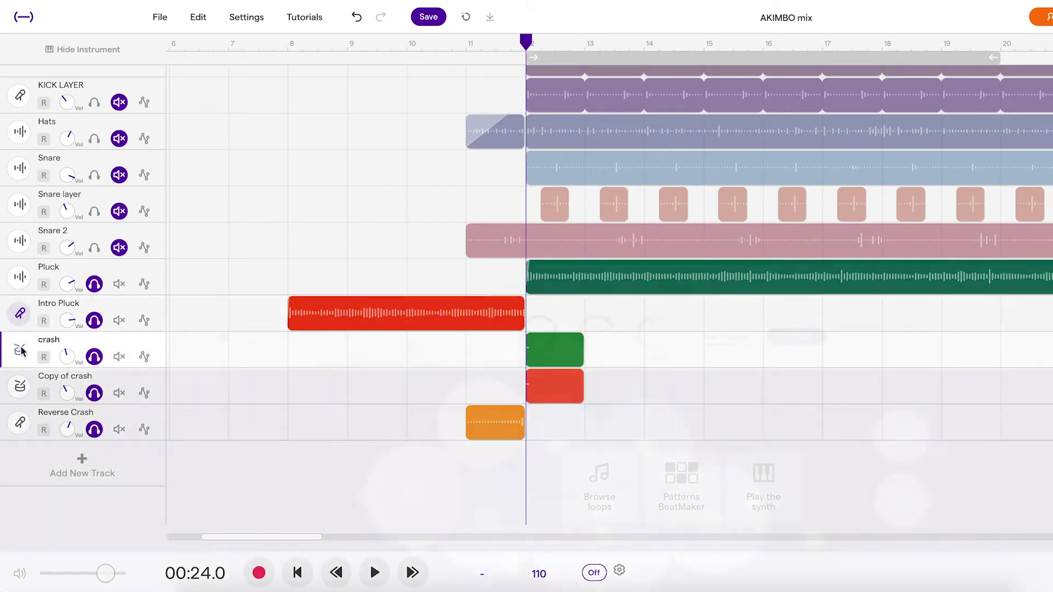
key("space")
key("space")
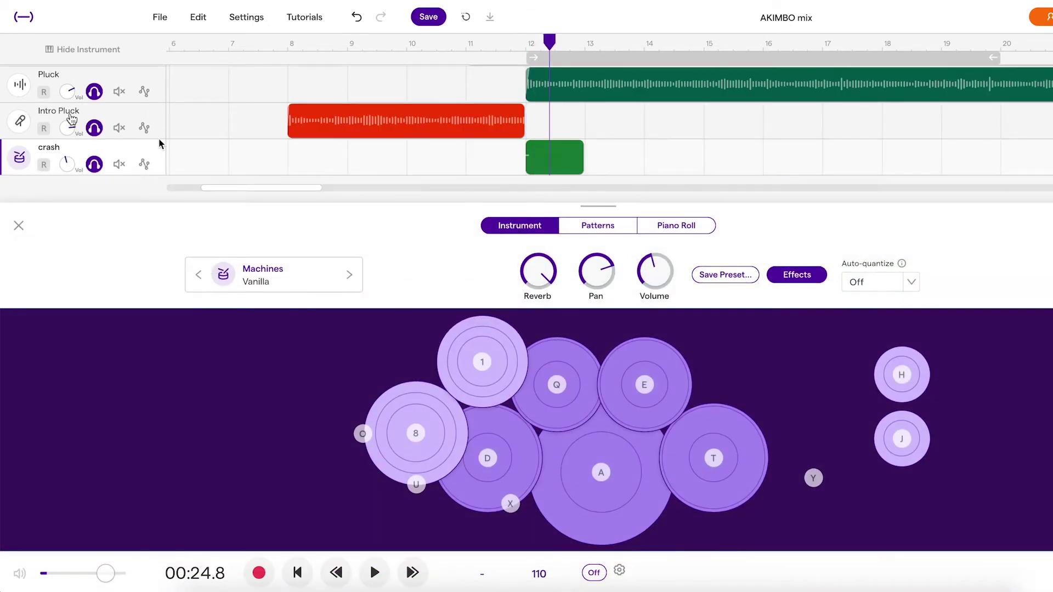
- Take Intro Pluck and Pluck out of solo, then close the instrument settings and replay the crashes from bar 12
left_click(94, 127)
left_click(94, 92)
key("space")
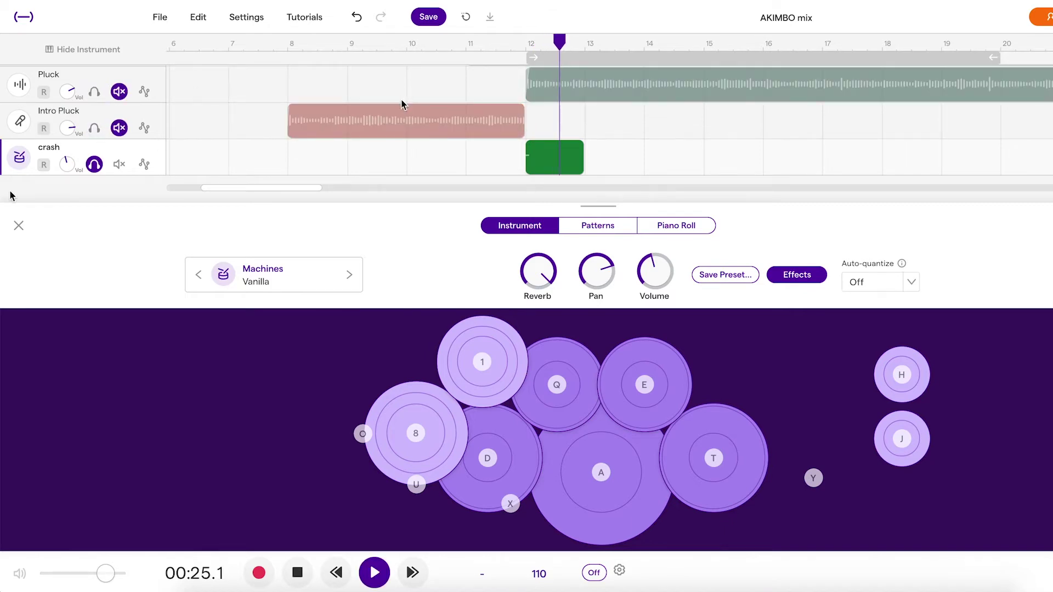
left_click(20, 229)
left_click(526, 44)
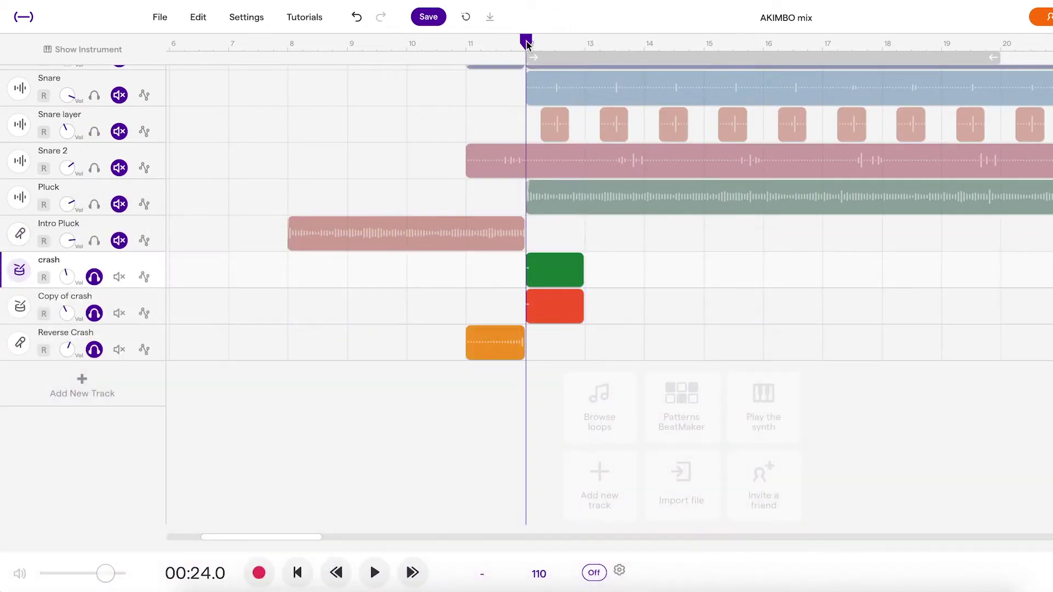
key("space")
- Open the crash track's effects, enable its Equalizer, listen to it briefly and close the settings
left_click(12, 277)
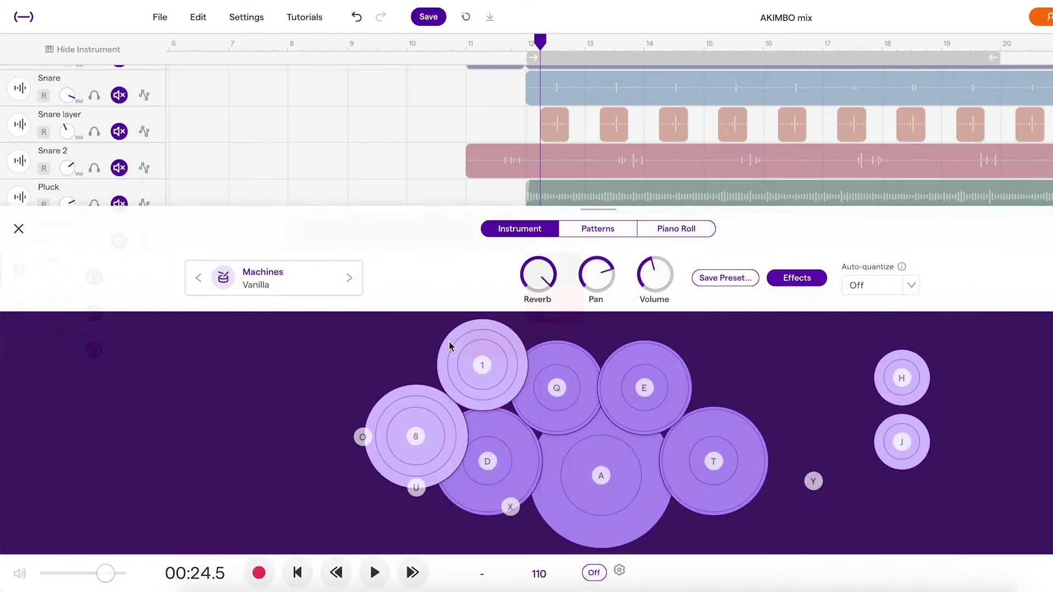
left_click(785, 274)
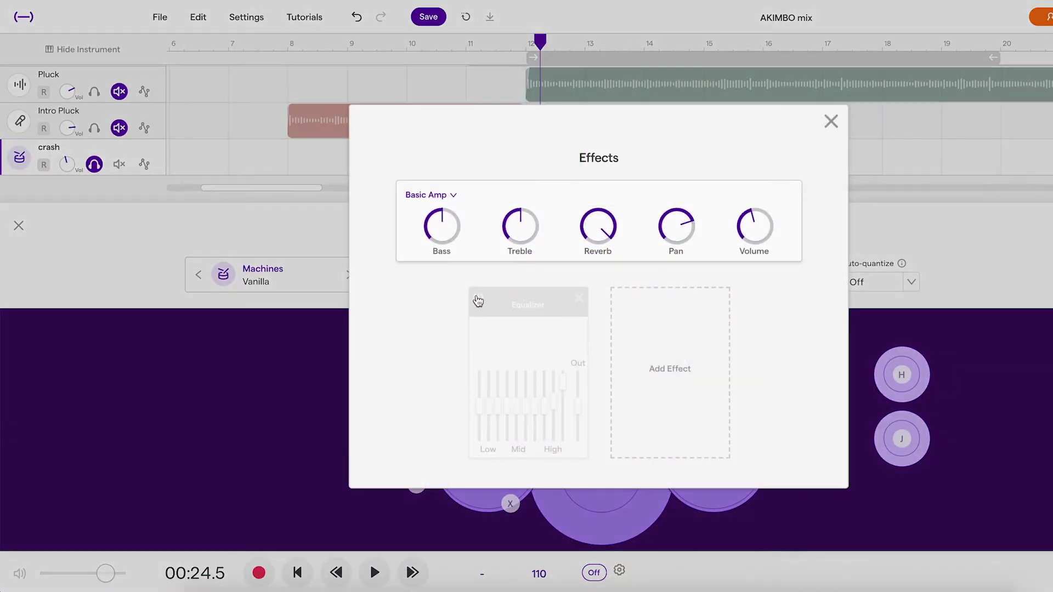
key("space")
key("space")
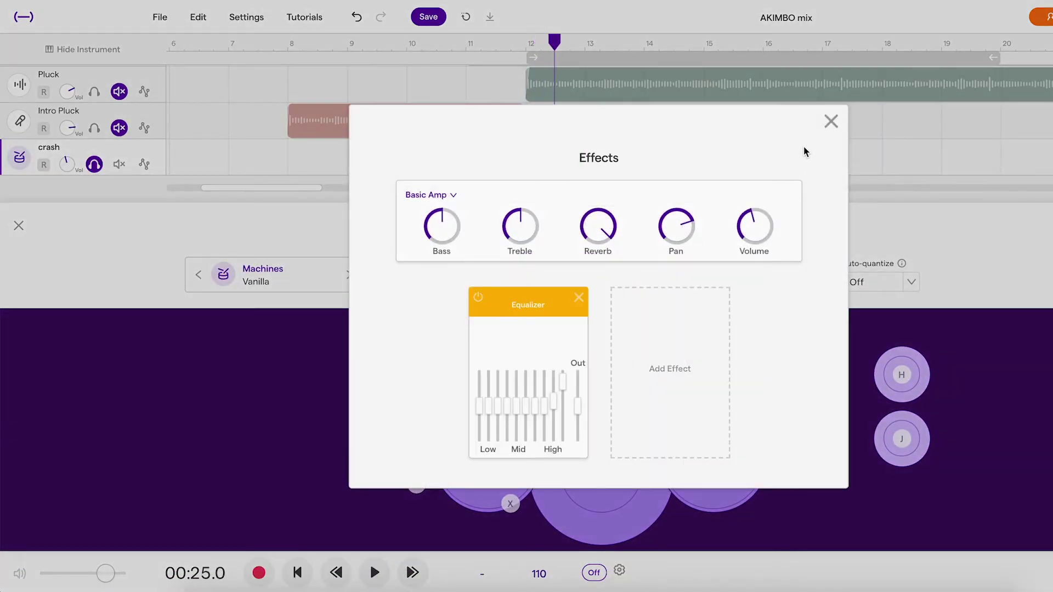
left_click(831, 121)
left_click(21, 223)
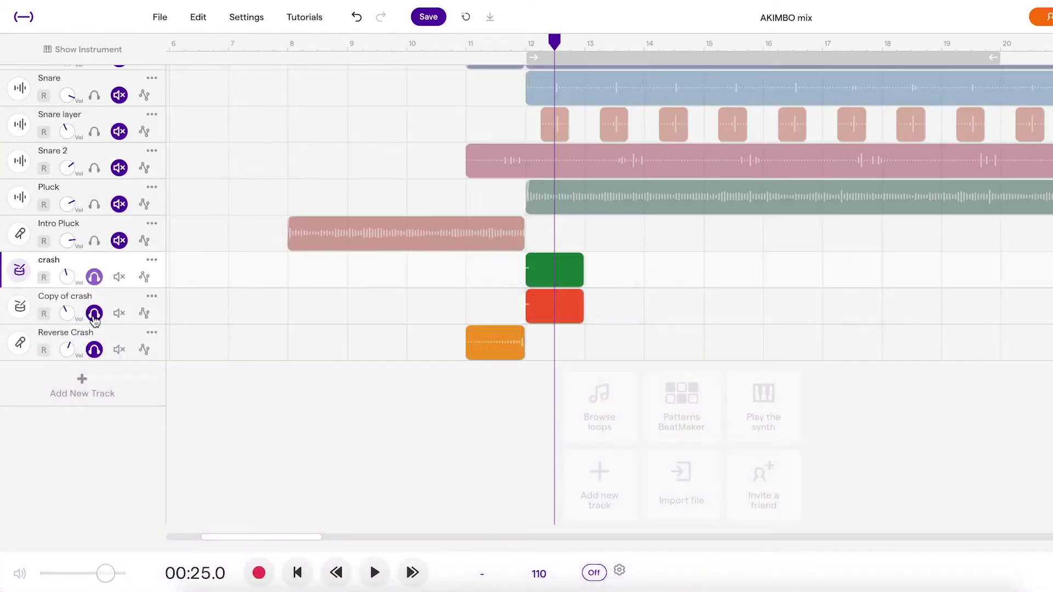
- Play the Reverse Crash into the two crash clips, starting just after bar 11
left_click(488, 58)
key("space")
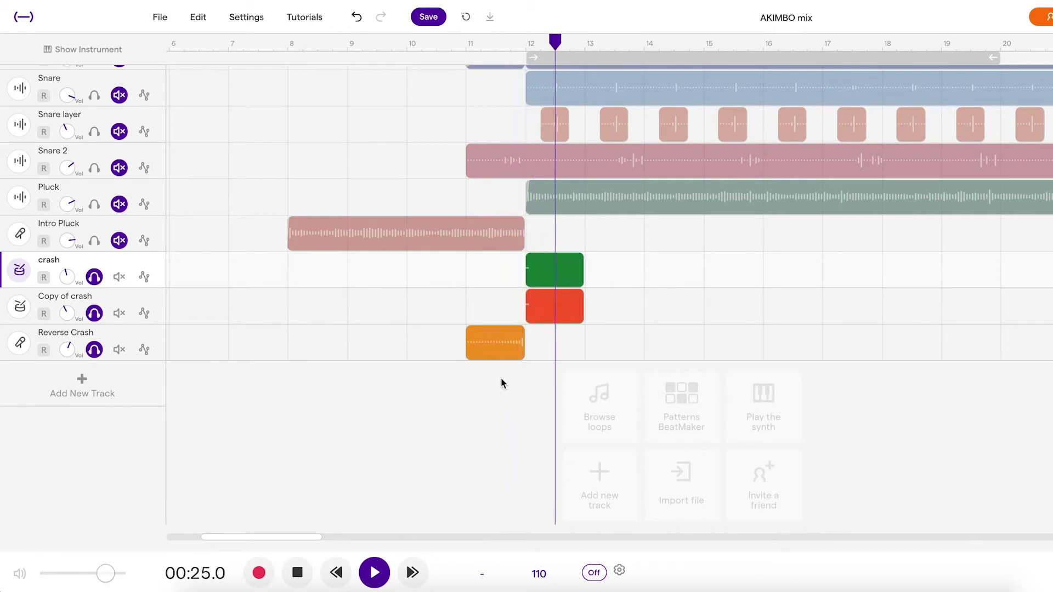
key("space")
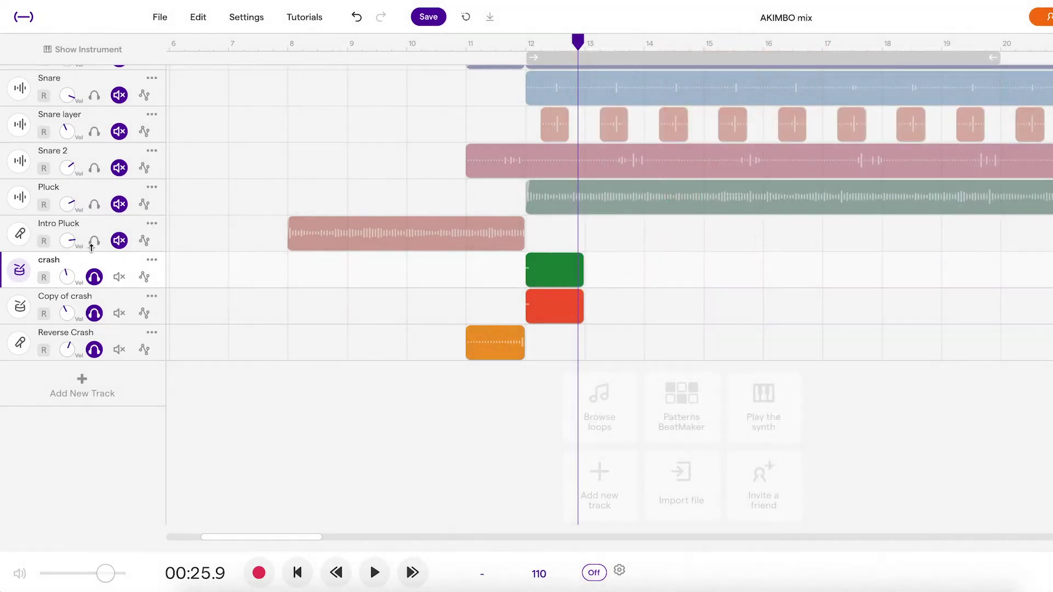
- Solo the Pluck and Intro Pluck tracks again and play them with the crashes from about bar 10
left_click(94, 205)
left_click(94, 240)
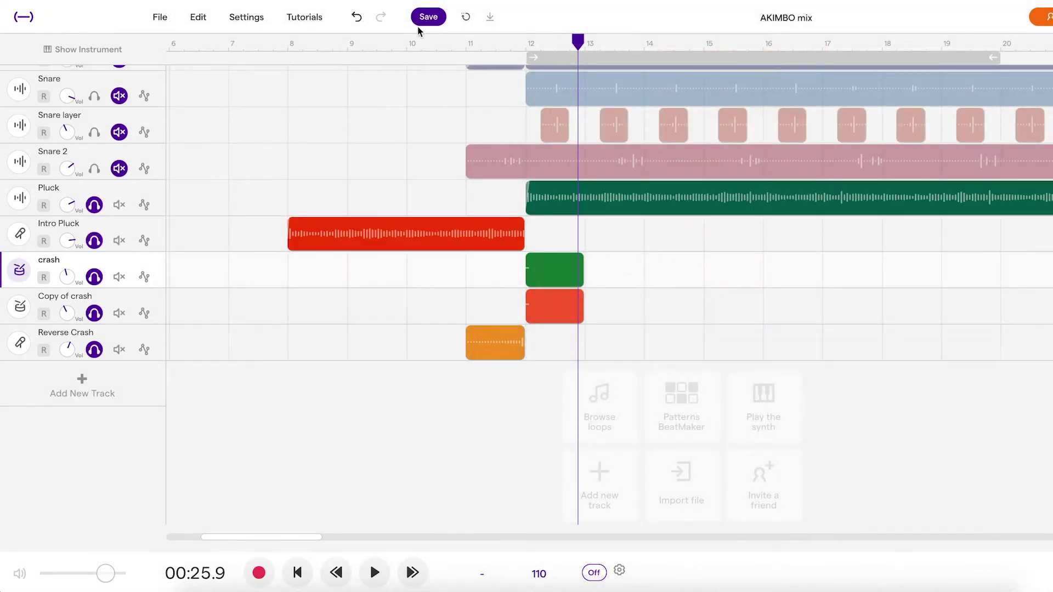
left_click(404, 43)
key("space")
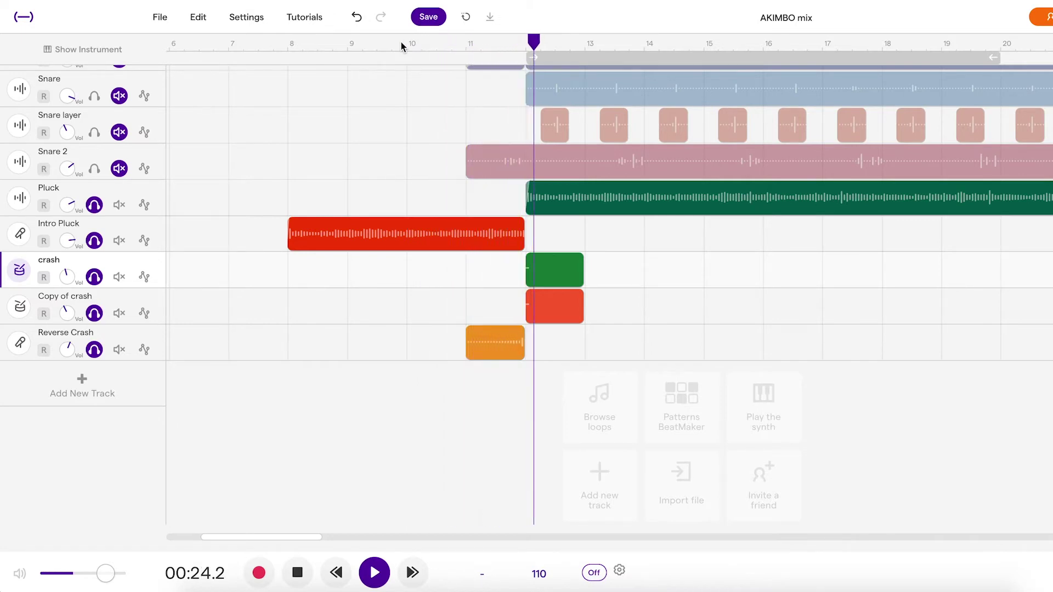
key("space")
- Reduce the heights of the BASS and KICK tracks
scroll(281, 136, "up", 2)
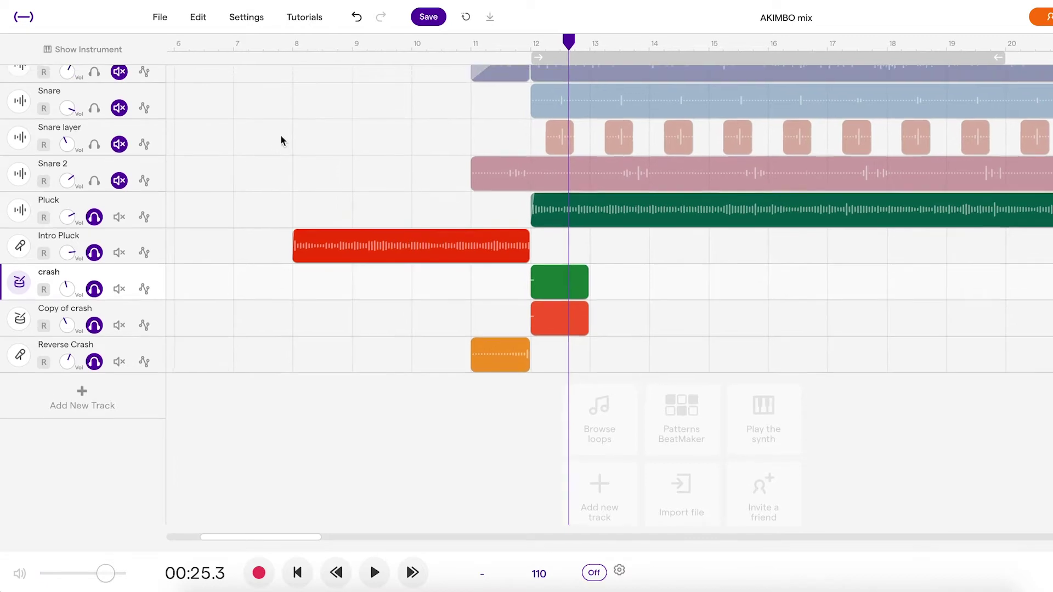
scroll(281, 141, "up", 5)
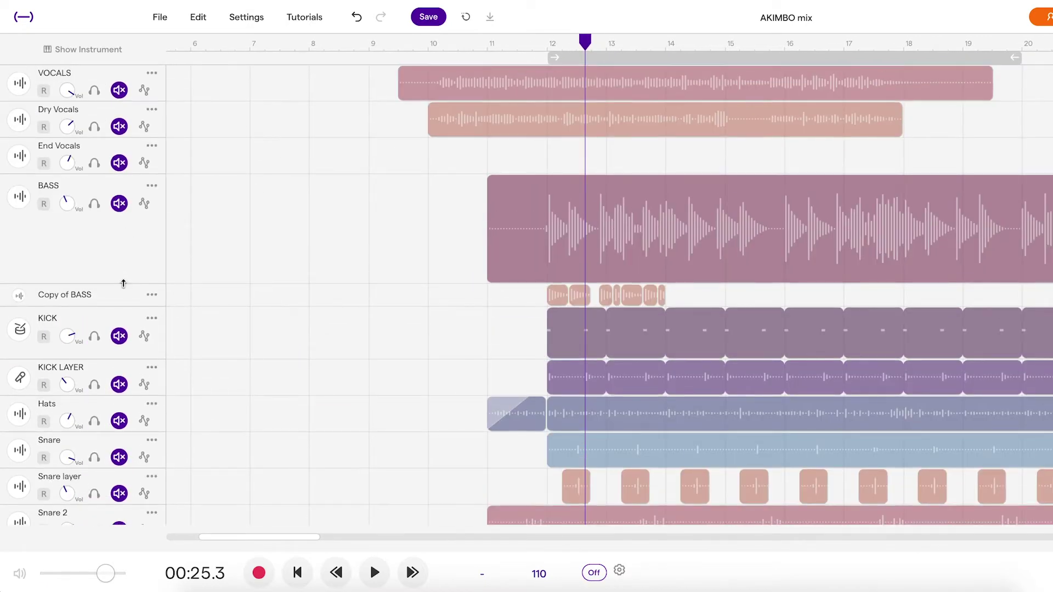
left_click_drag(123, 283, 134, 218)
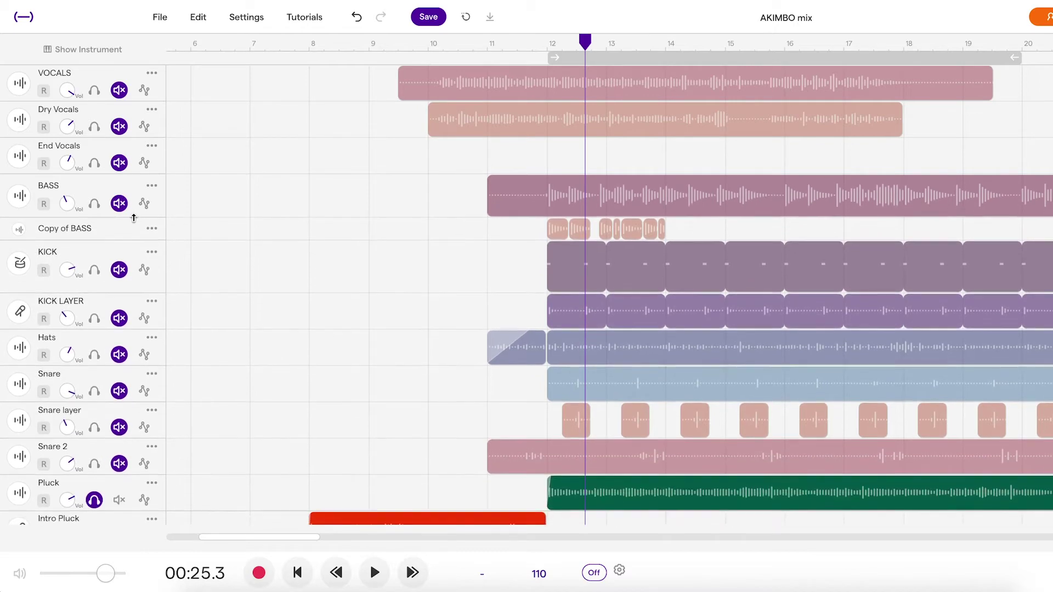
left_click_drag(126, 292, 120, 250)
- Solo the End Vocals, BASS, KICK LAYER and Hats tracks, then enlarge the KICK track and solo it too
left_click(95, 163)
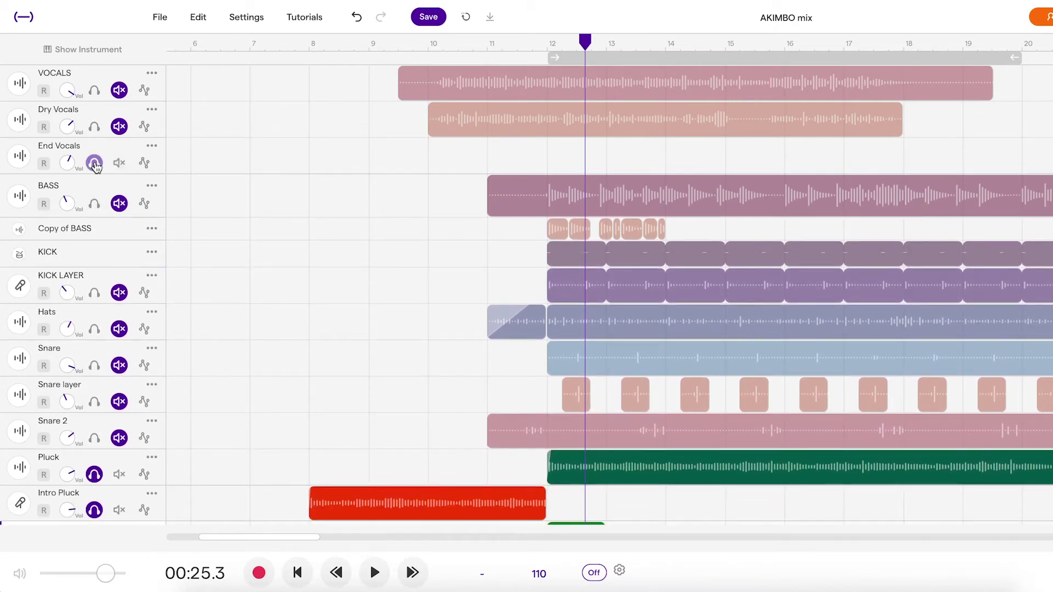
left_click(94, 204)
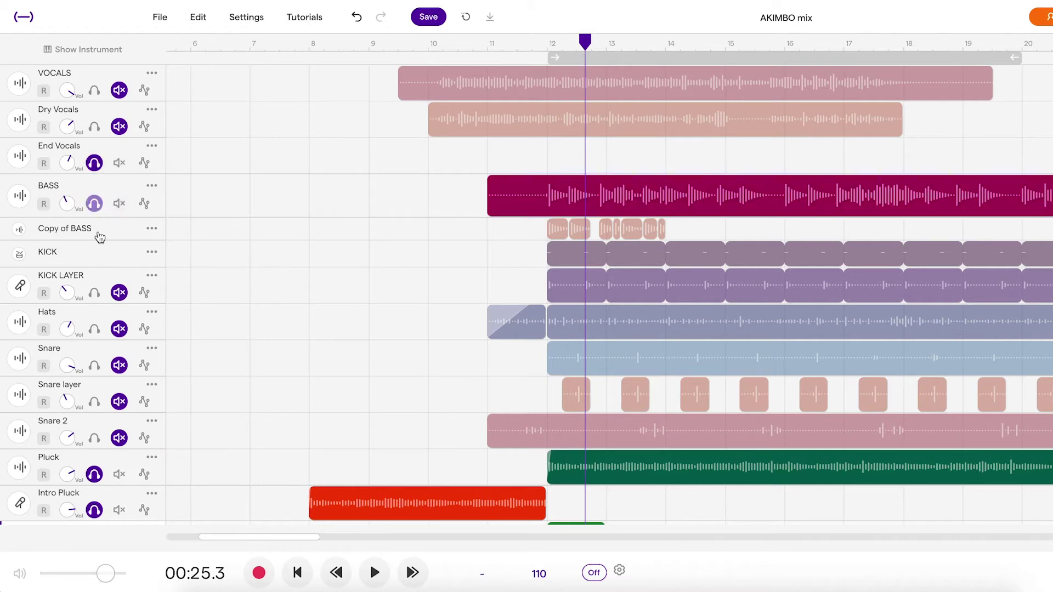
left_click(94, 292)
left_click(95, 329)
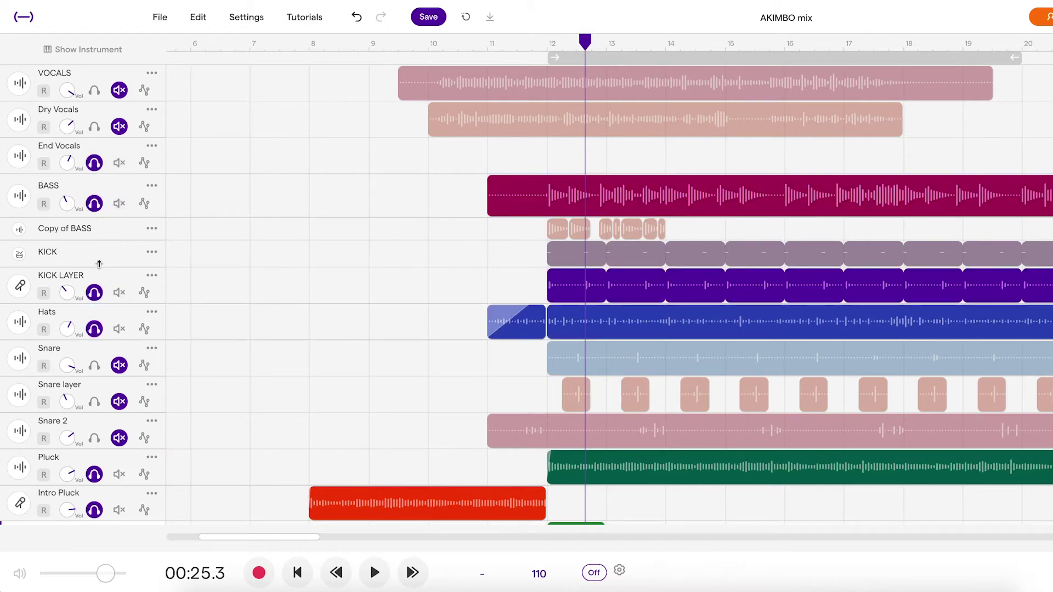
left_click_drag(99, 265, 99, 294)
left_click(95, 269)
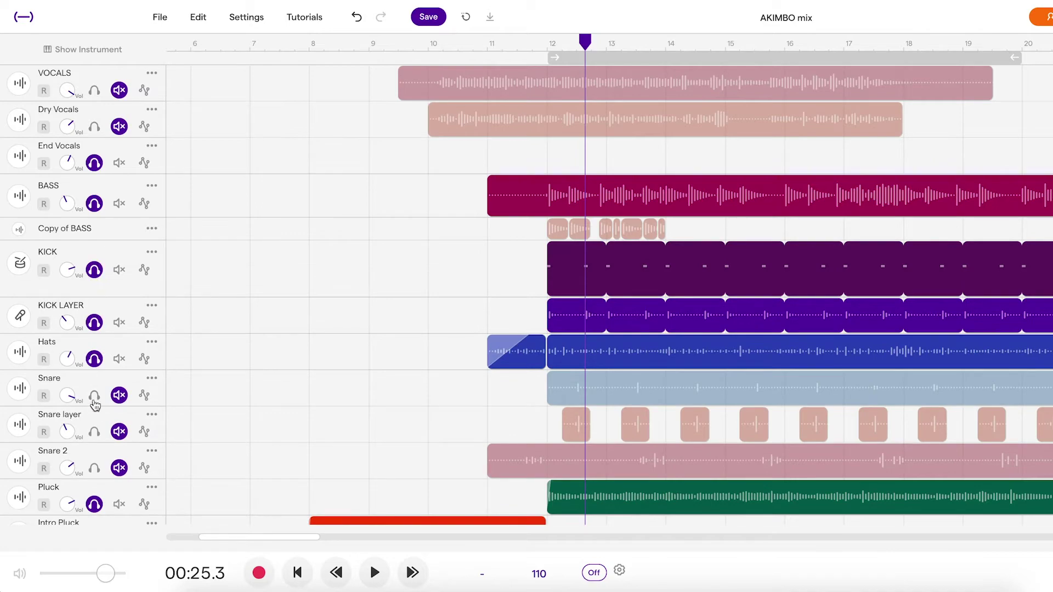
- Solo the Snare, Snare layer and Snare 2 tracks
left_click(95, 395)
left_click(94, 432)
left_click(94, 467)
- Play all the soloed instrument tracks together from bar 8 to just after bar 18
scroll(93, 472, "down", 5)
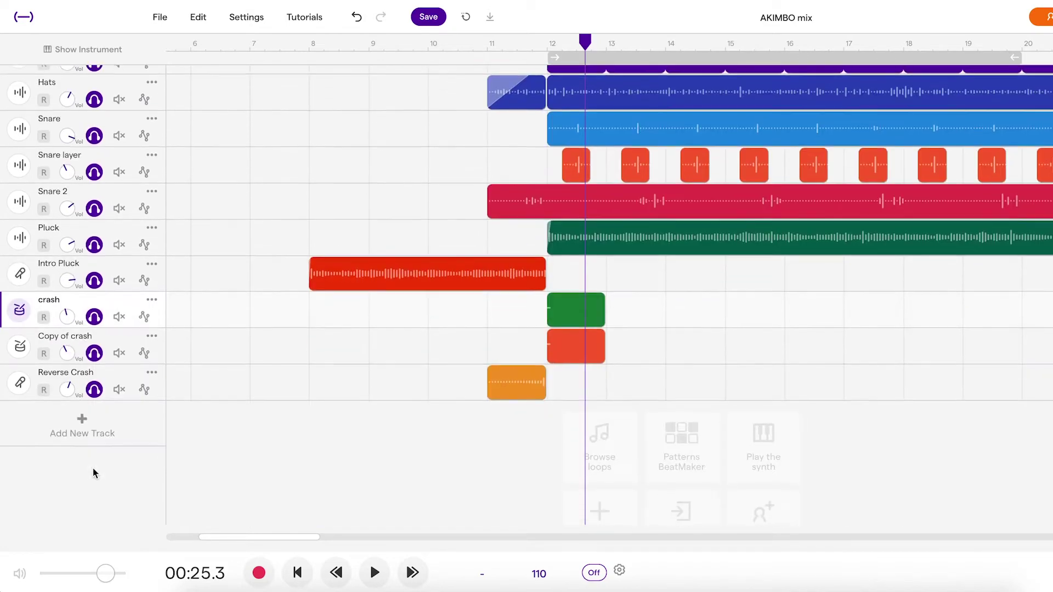
scroll(403, 337, "up", 5)
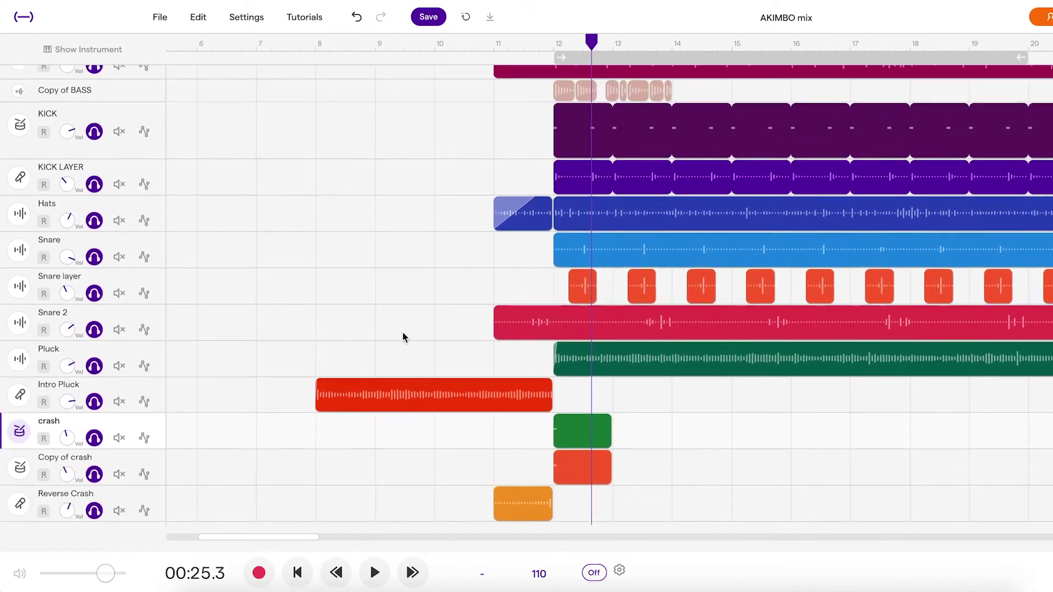
scroll(403, 337, "left", 1)
scroll(217, 224, "up", 2)
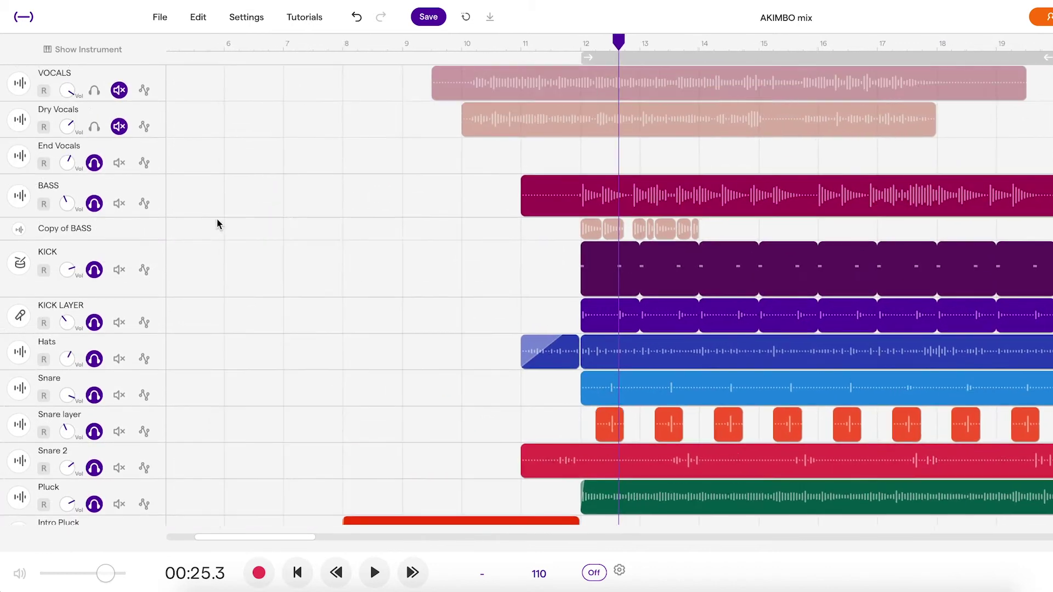
left_click(343, 46)
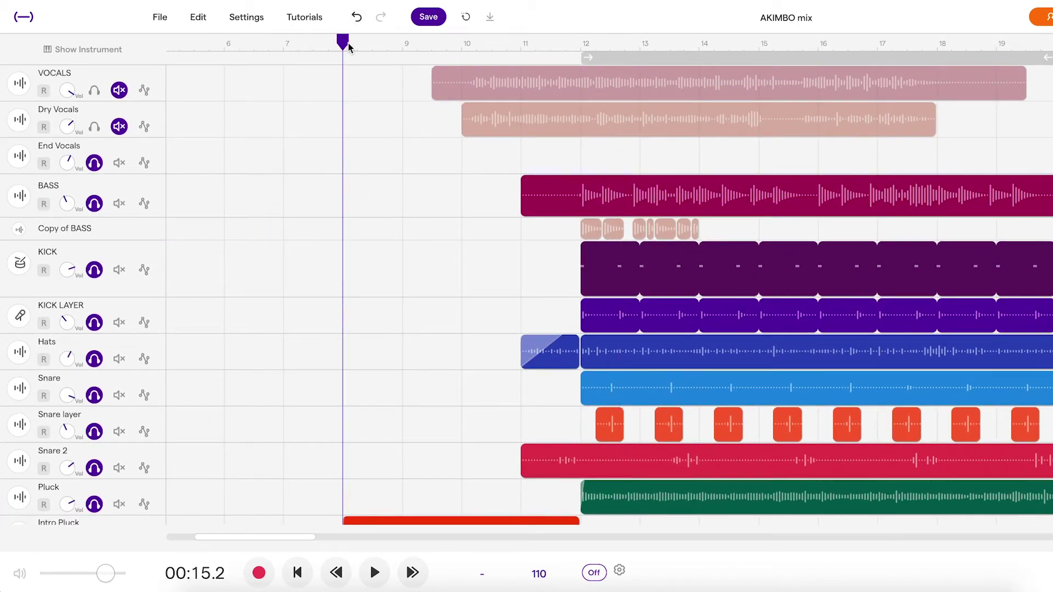
key("space")
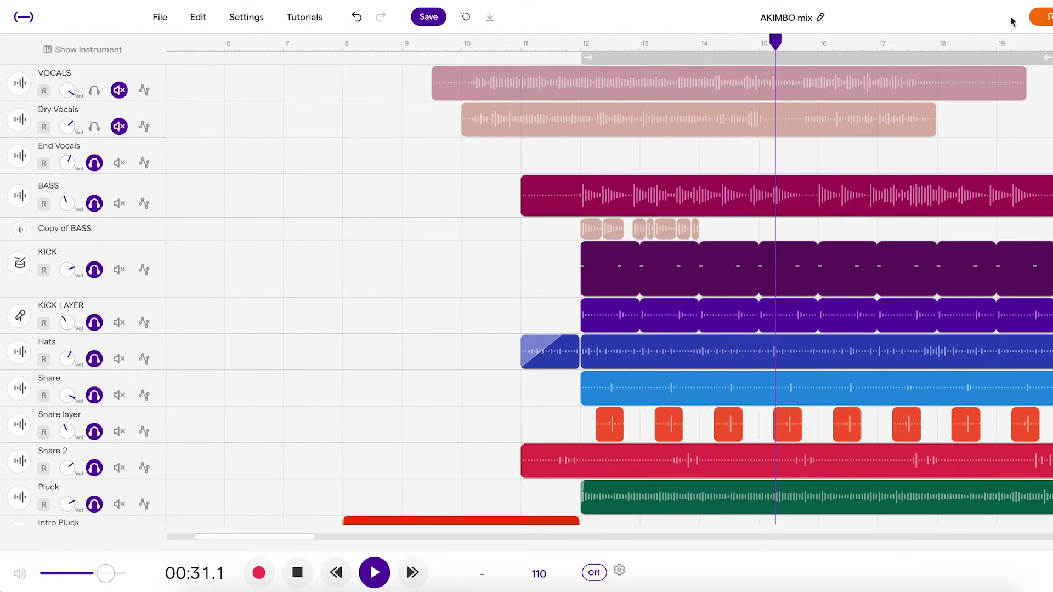
scroll(787, 210, "right", 1)
scroll(787, 210, "down", 1)
scroll(787, 213, "down", 1)
scroll(787, 213, "right", 2)
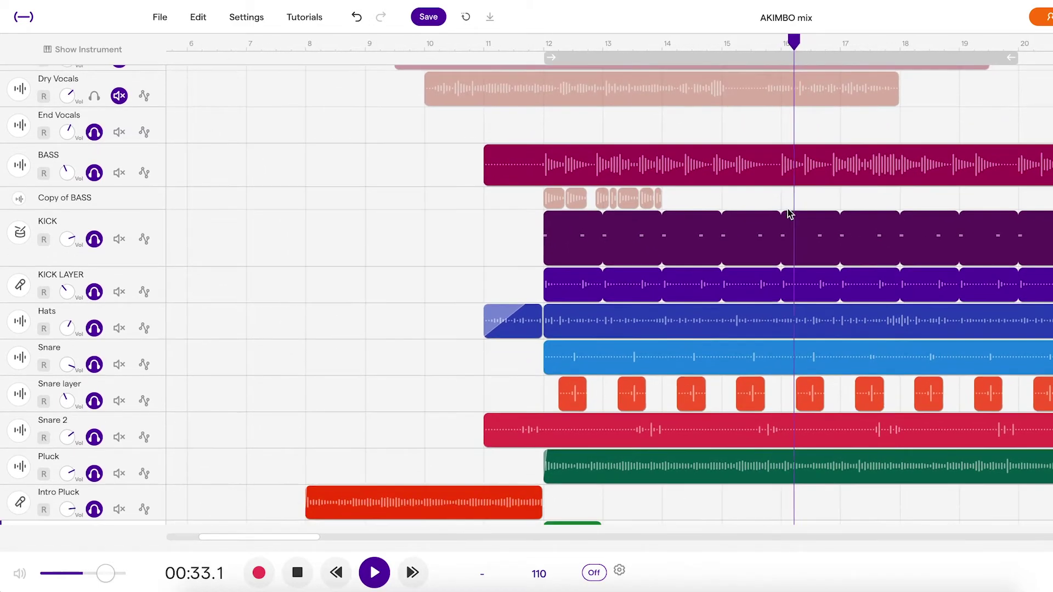
scroll(788, 213, "right", 2)
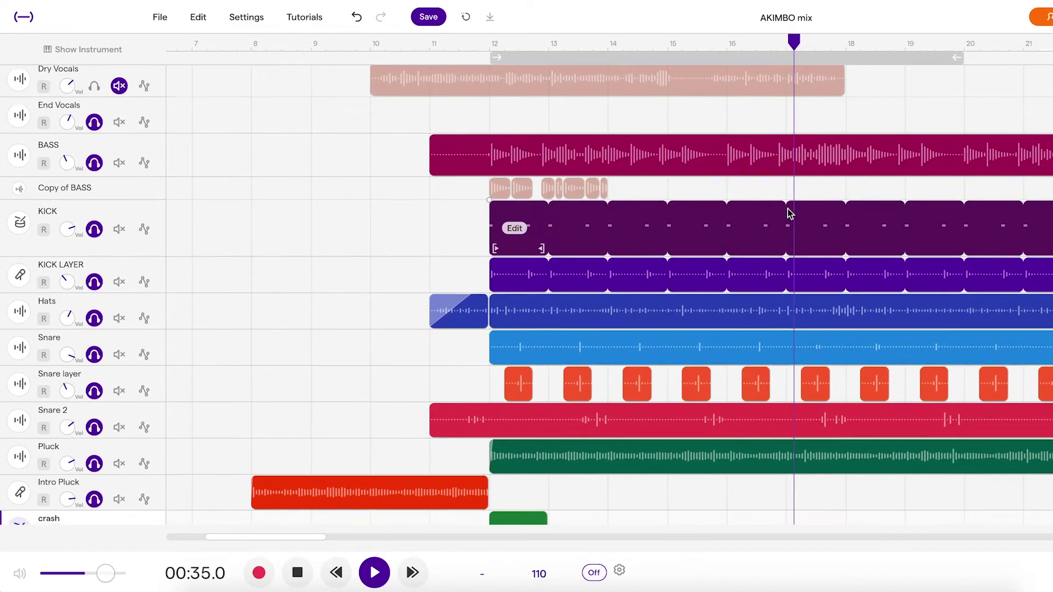
scroll(788, 213, "down", 1)
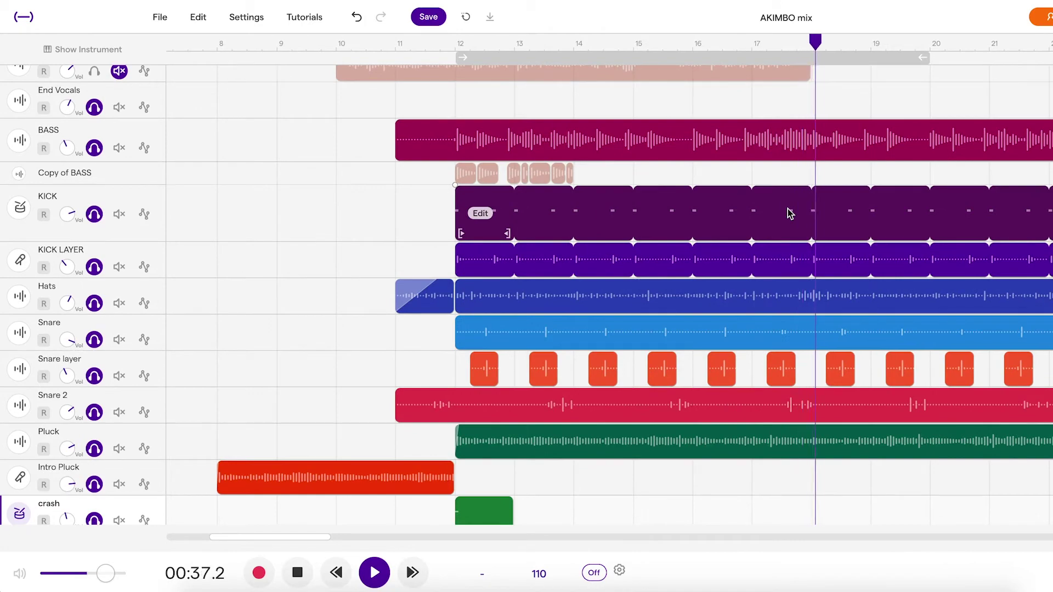
key("space")
- Open the BASS track's effects and turn on the loop over bars 12 to 20
scroll(563, 237, "down", 2)
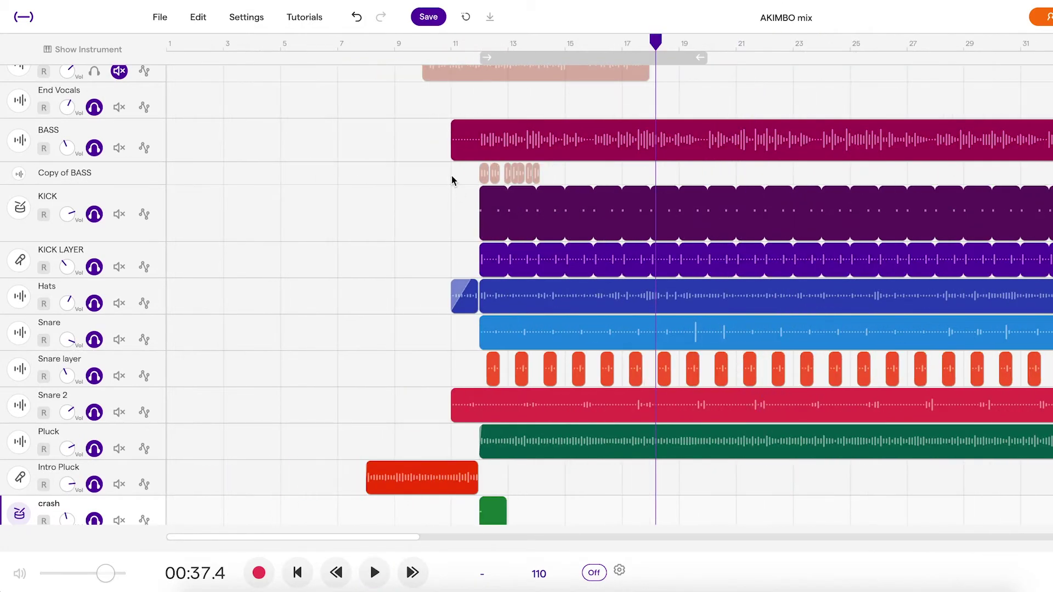
mouse_move(22, 145)
left_mouse_down()
mouse_move(8, 176)
mouse_move(25, 150)
left_mouse_up()
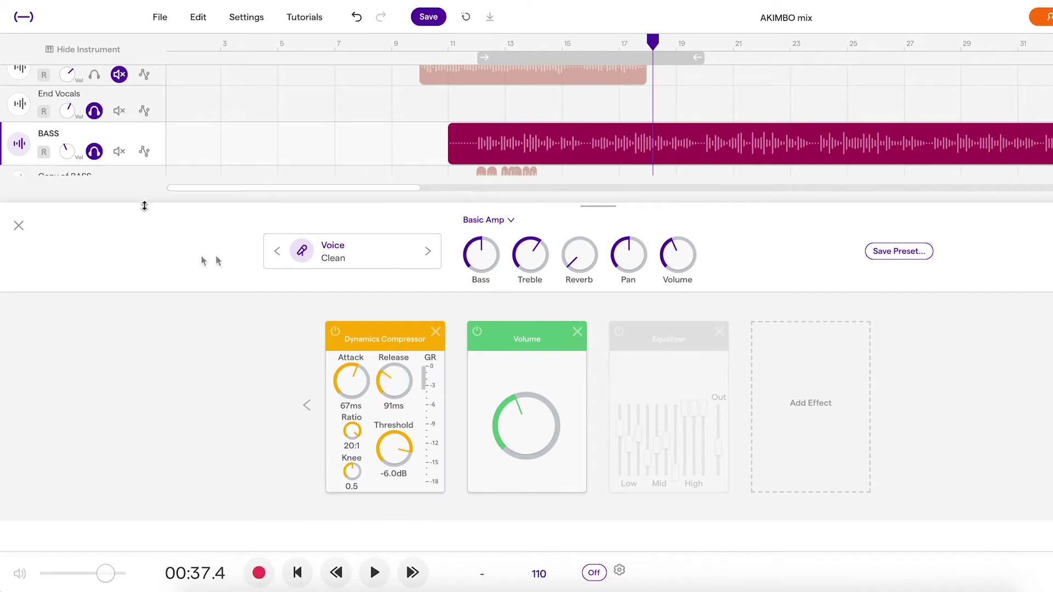
scroll(278, 135, "down", 1)
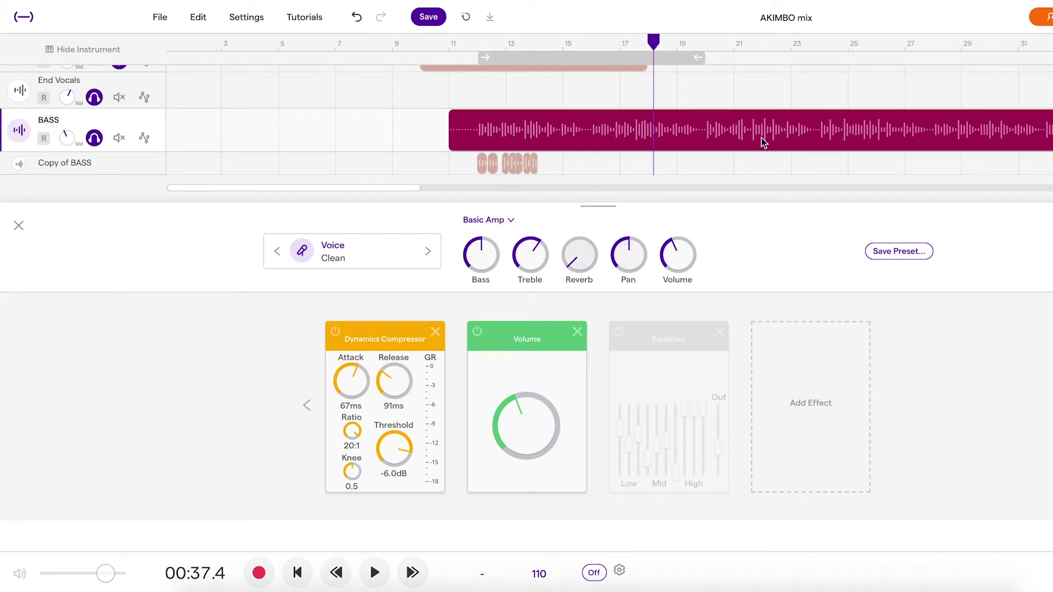
key("l")
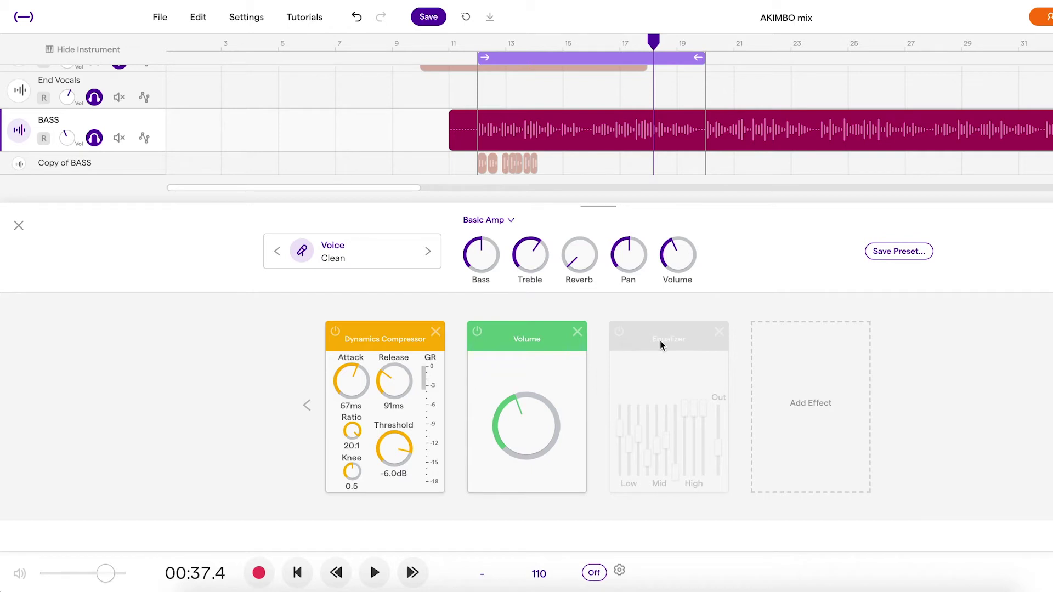
- Enable the BASS track's Equalizer during loop playback, close its effects and stop playback
key("space")
left_click(620, 333)
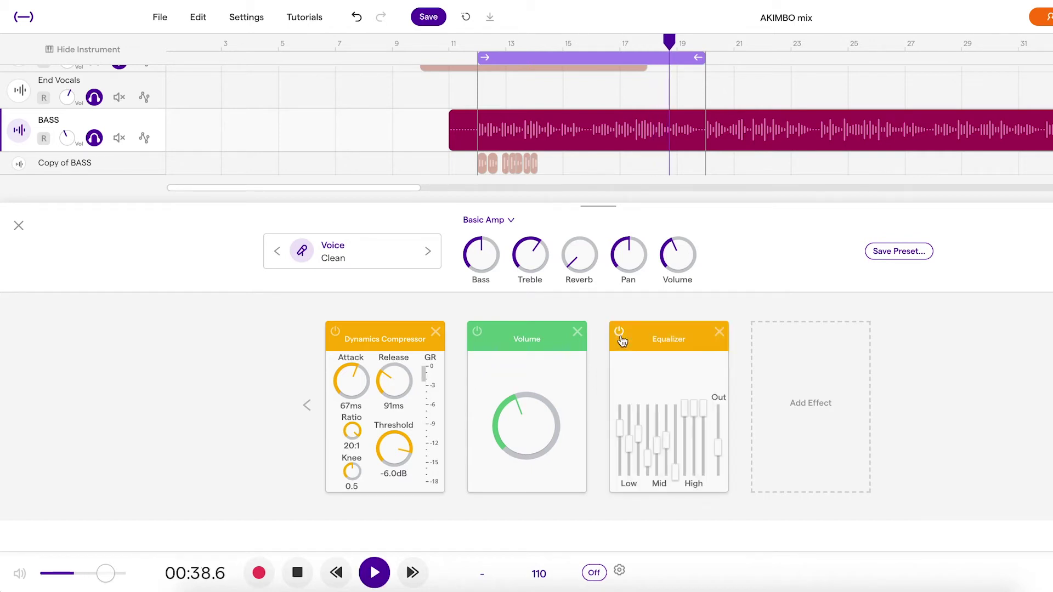
left_click(18, 225)
key("space")
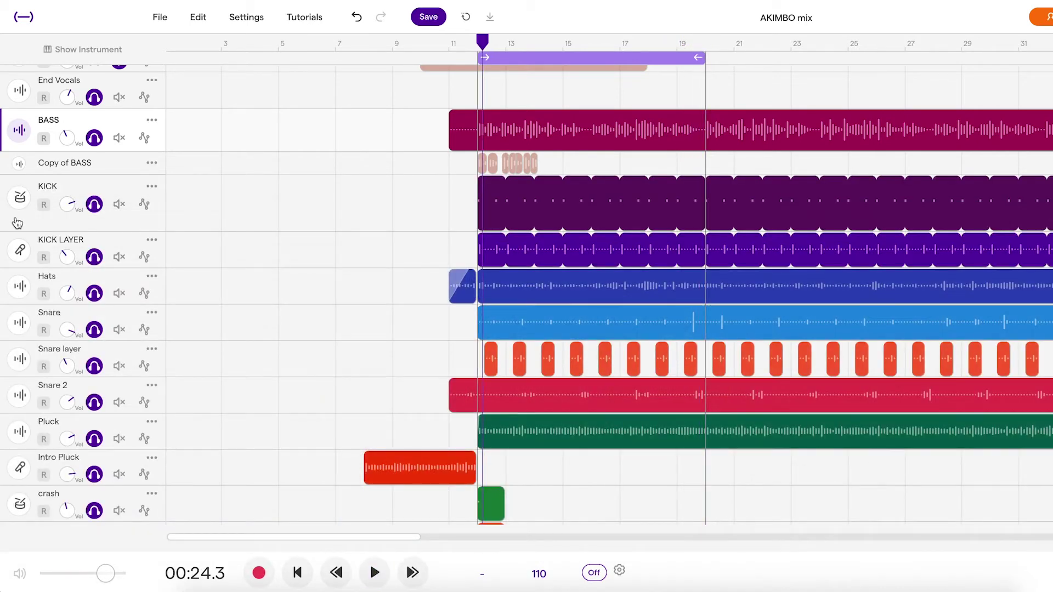
- Open the KICK track's effects, enable its last Equalizer while the loop plays, and close the effects and instrument views
left_click(20, 206)
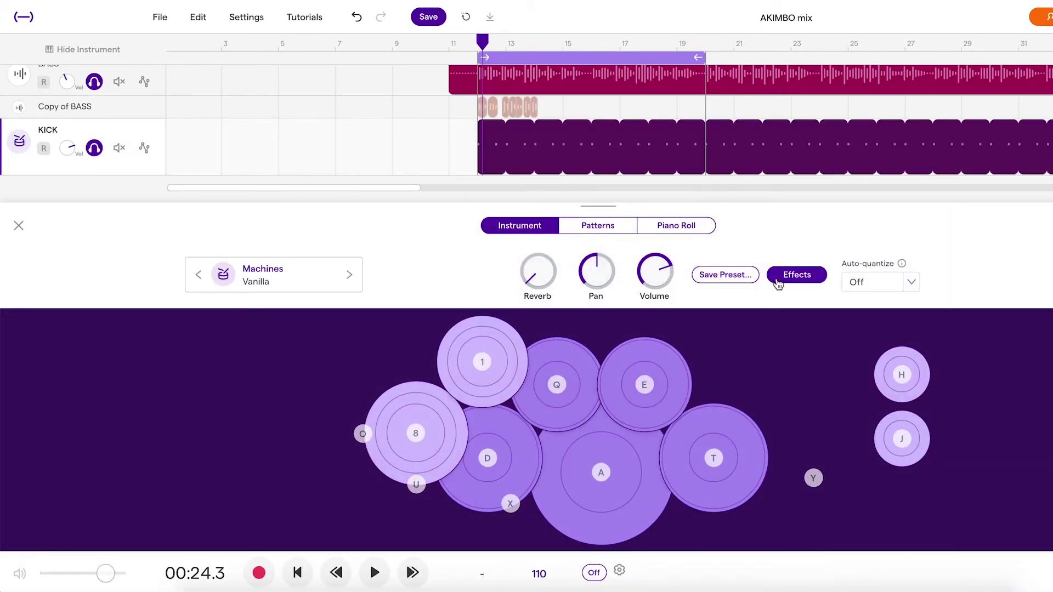
left_click(781, 275)
key("space")
left_click(549, 297)
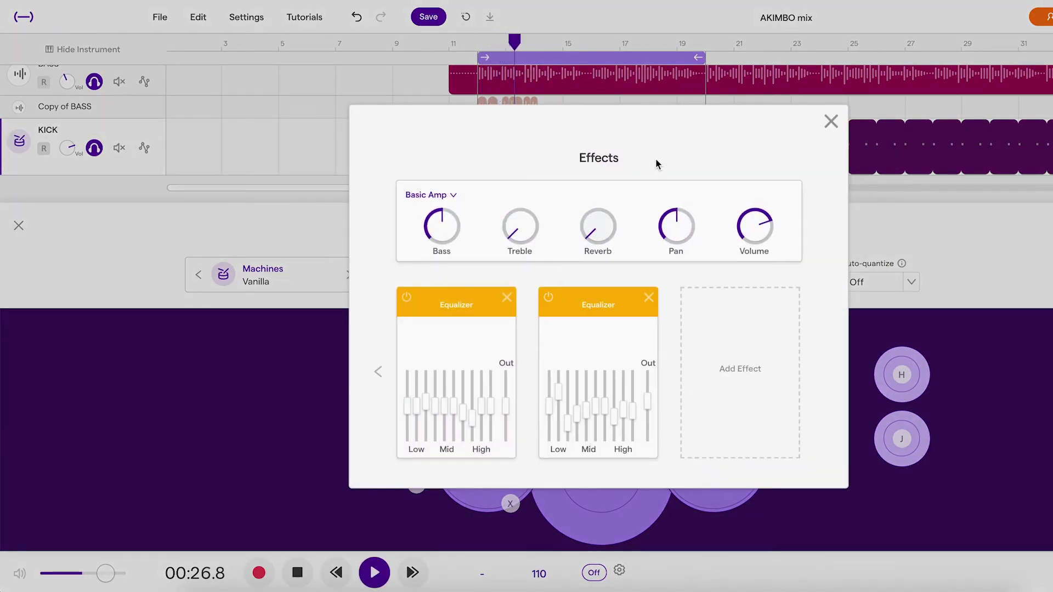
left_click(830, 122)
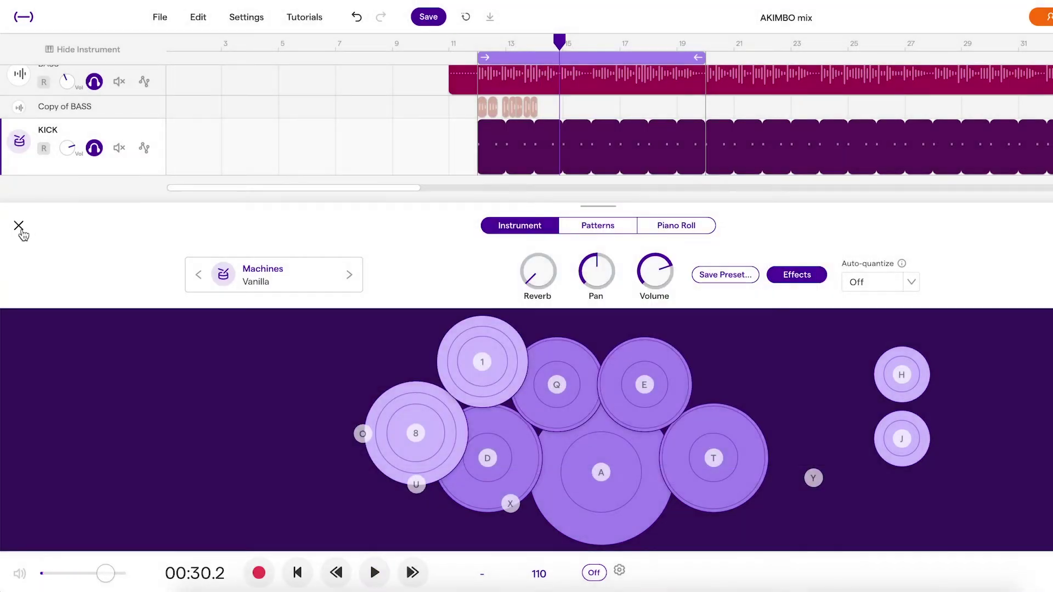
left_click(18, 225)
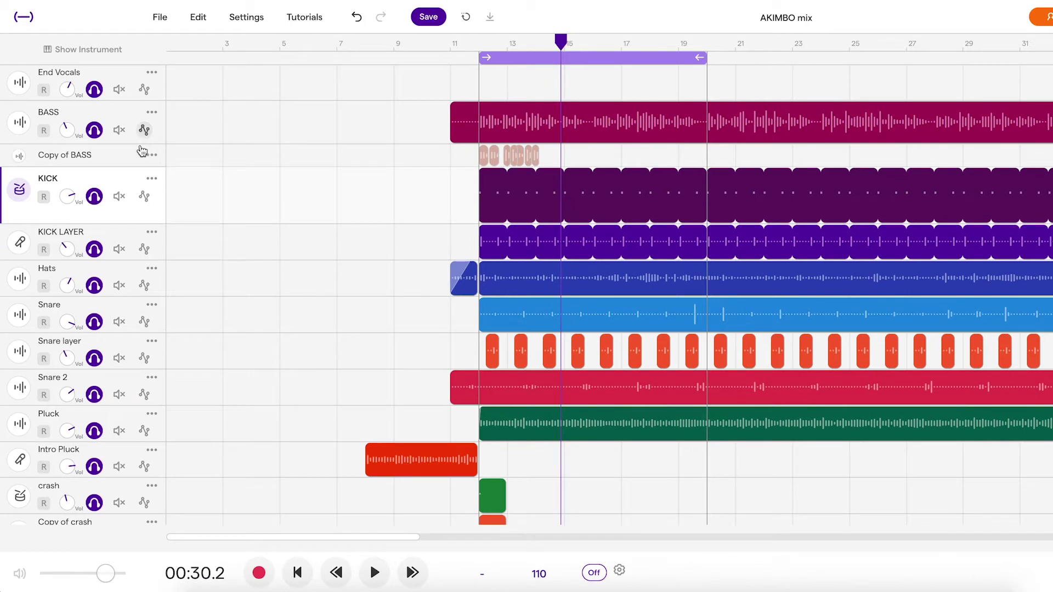
- Enlarge the BASS track and compare its clip with the KICK clip around bar 12
left_click_drag(127, 141, 127, 163)
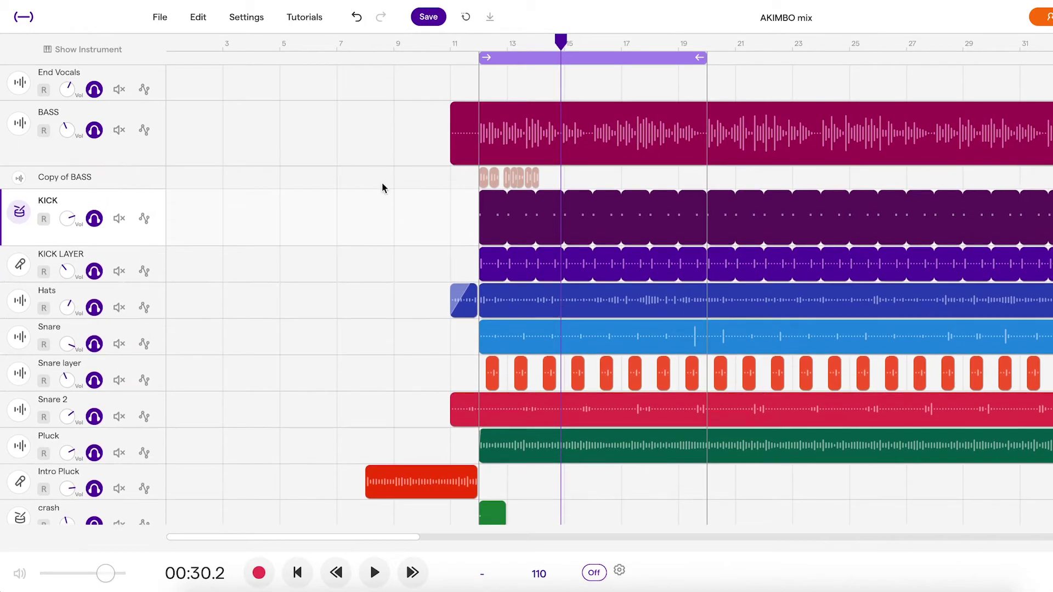
scroll(480, 154, "up", 10)
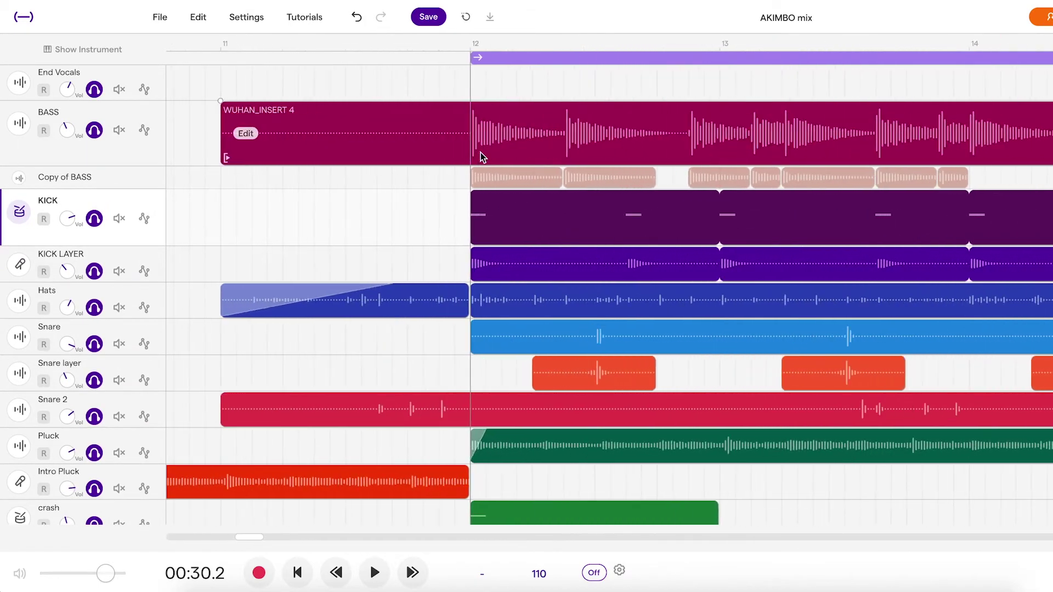
scroll(481, 153, "up", 5)
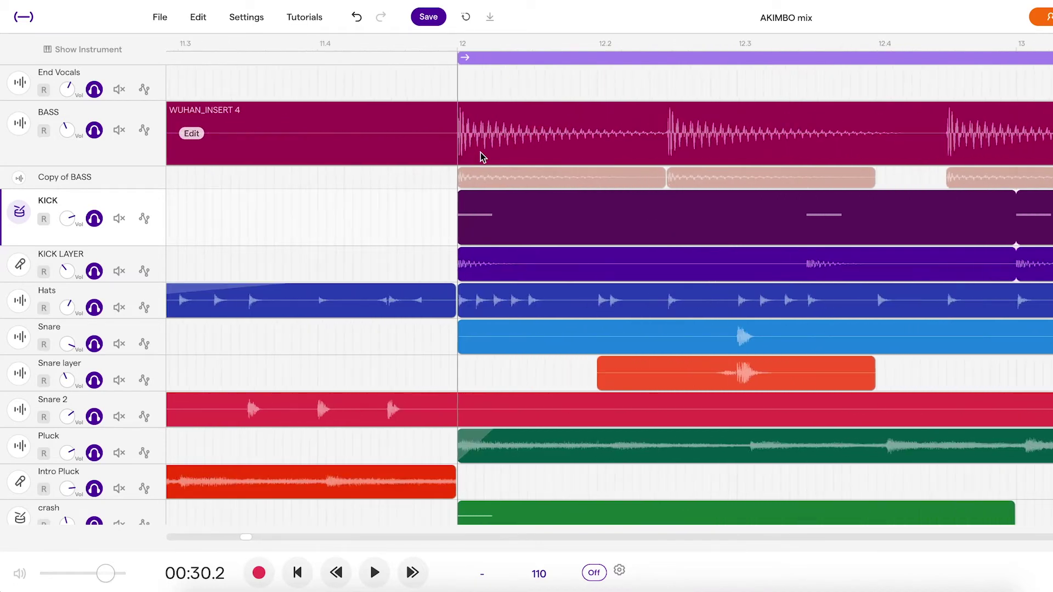
left_click(530, 151)
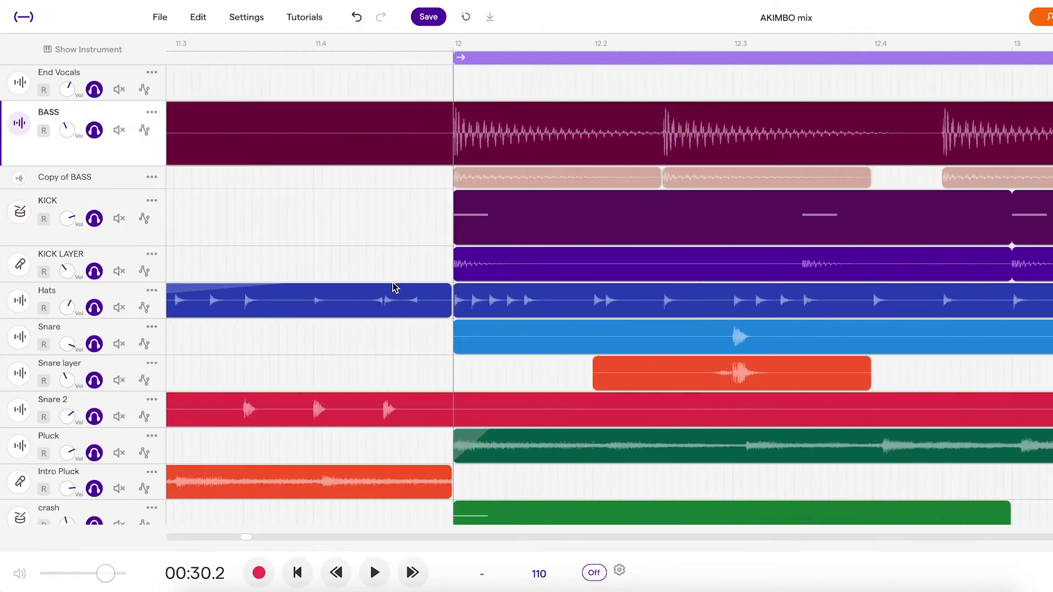
left_click(455, 222)
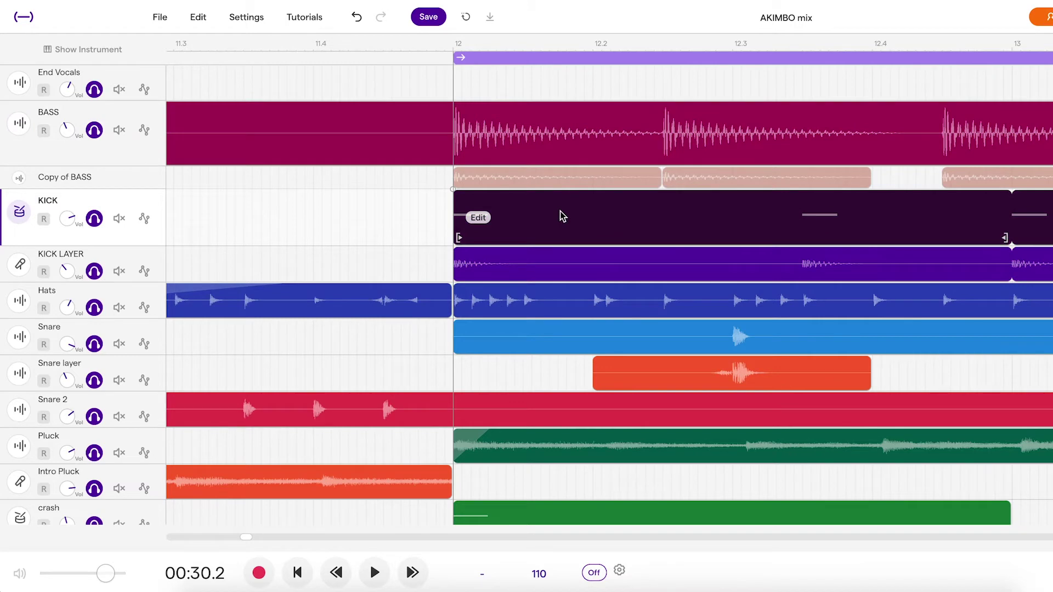
left_click(515, 128)
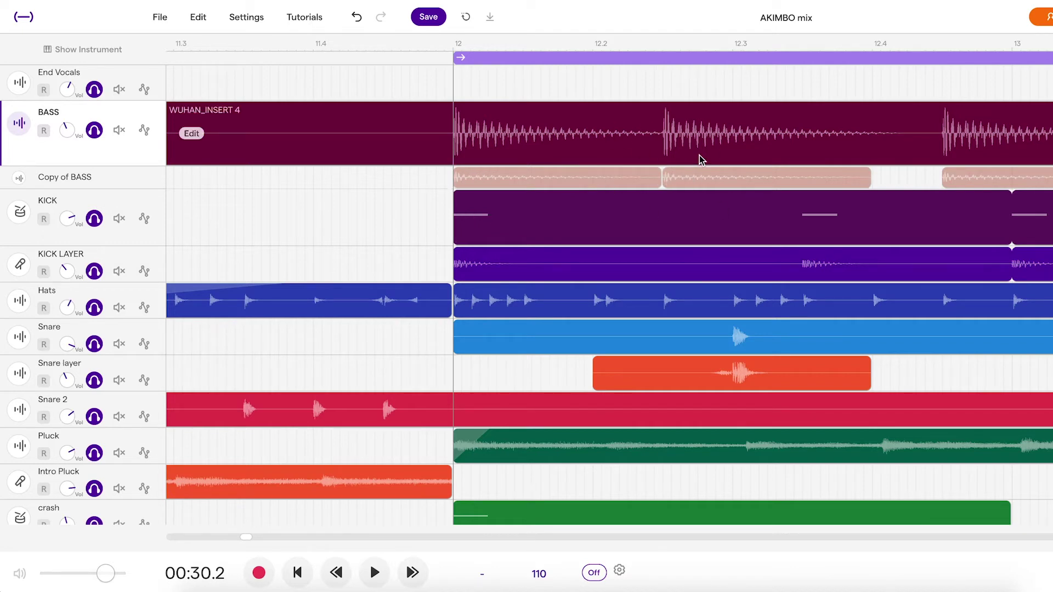
- Show the BASS track's automation, enable its Volume automation and inspect the first dip at bar 12
left_click(144, 130)
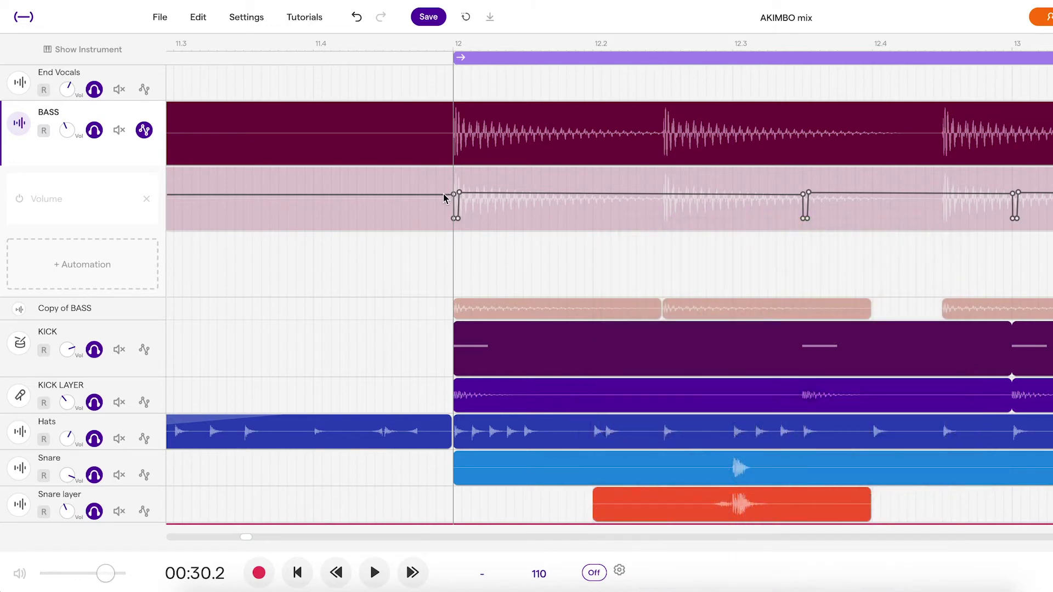
scroll(442, 193, "up", 5)
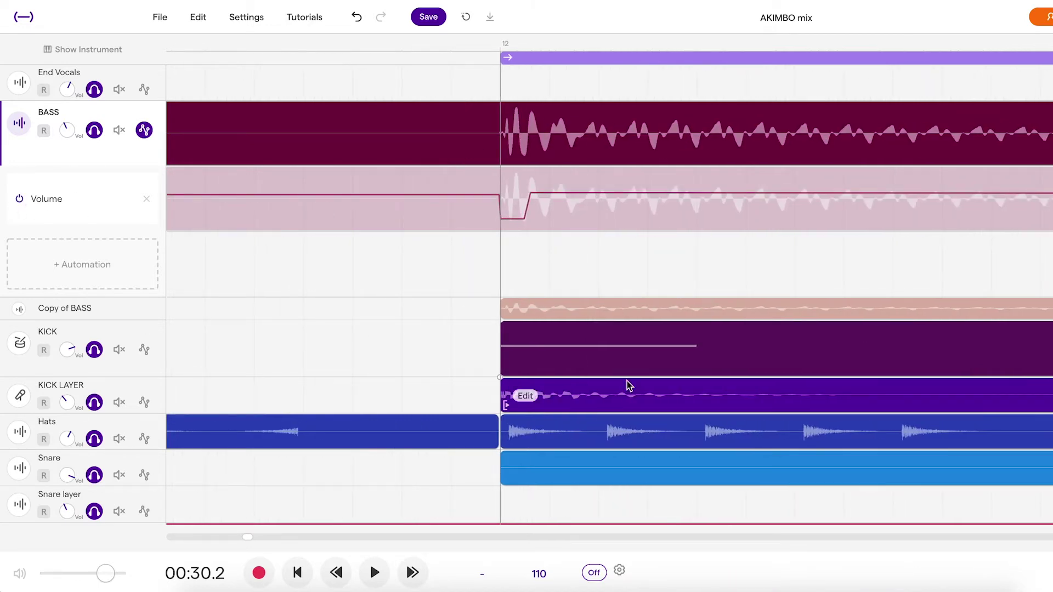
scroll(610, 252, "up", 2)
scroll(606, 259, "down", 2)
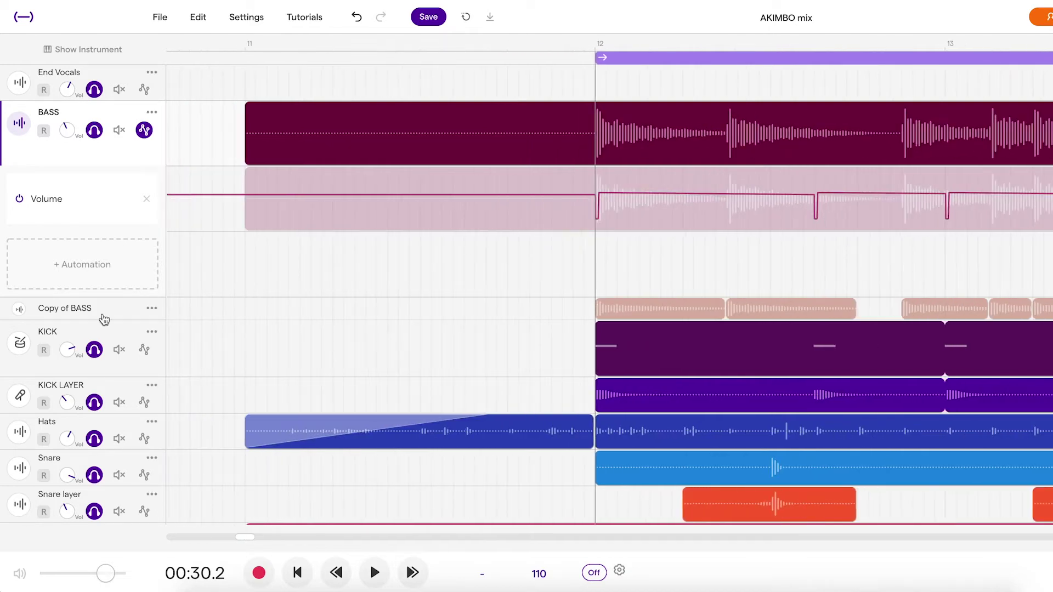
- Unsolo End Vocals, KICK LAYER, Hats and all tracks from Snare to Reverse Crash, keeping only BASS and KICK soloed
scroll(93, 427, "down", 6)
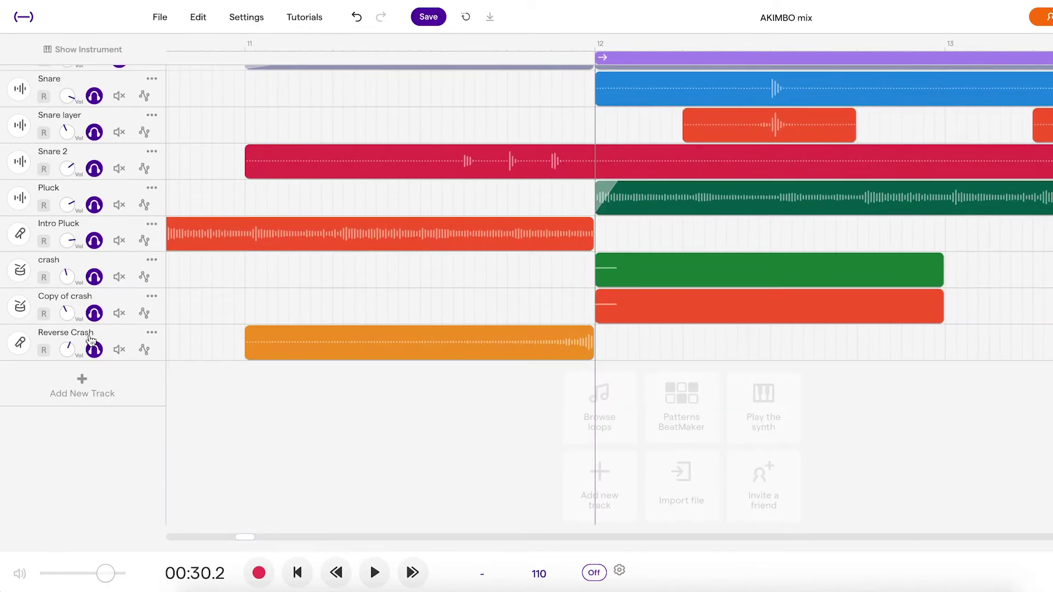
left_click(95, 96)
left_click(94, 132)
left_click(95, 168)
left_click(94, 205)
left_click(94, 241)
left_click(94, 277)
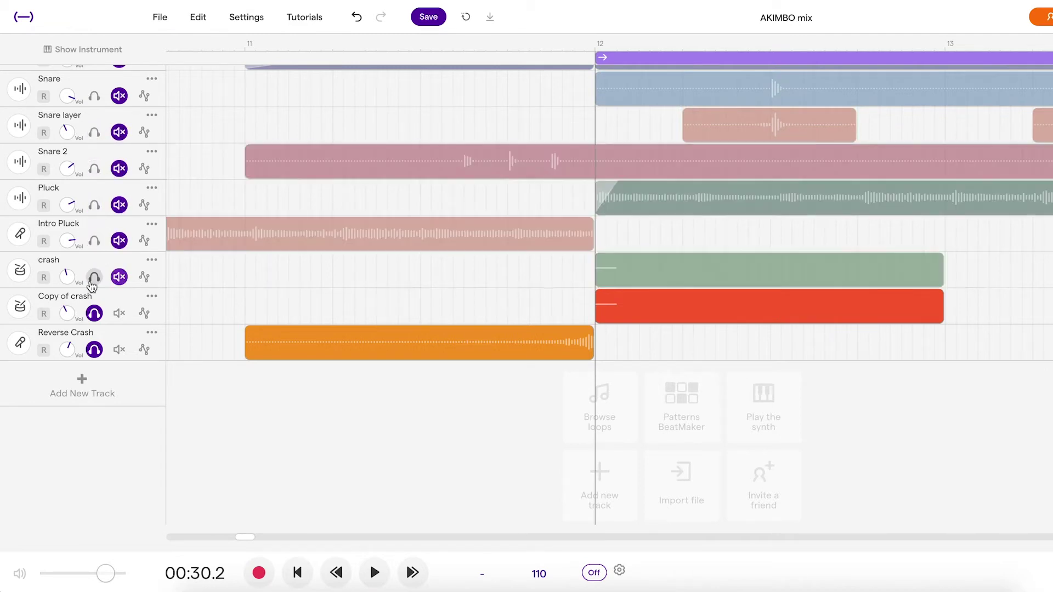
left_click(95, 313)
left_click(94, 350)
scroll(96, 349, "up", 10)
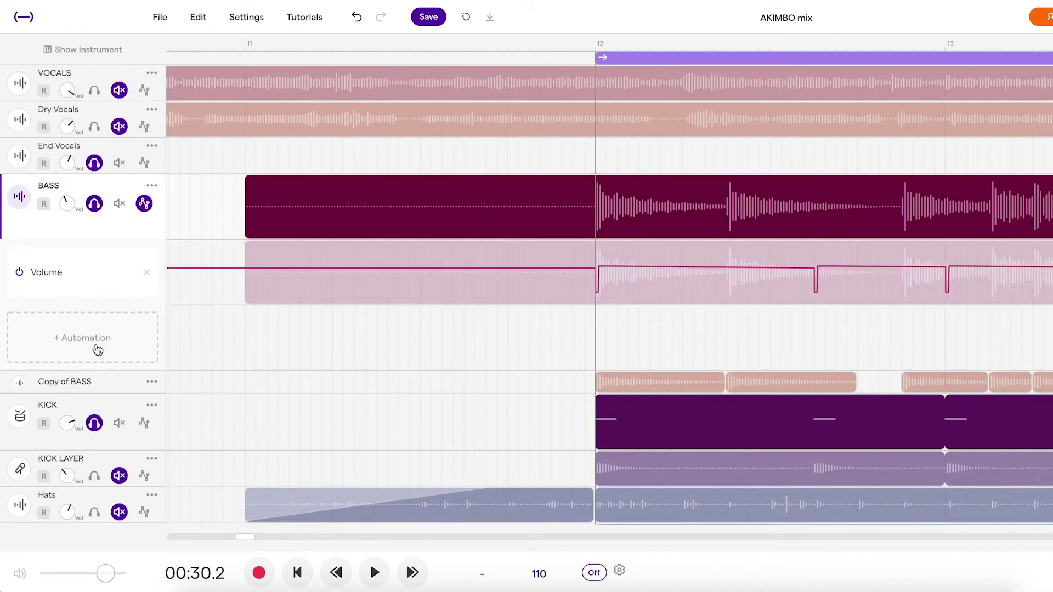
left_click(94, 163)
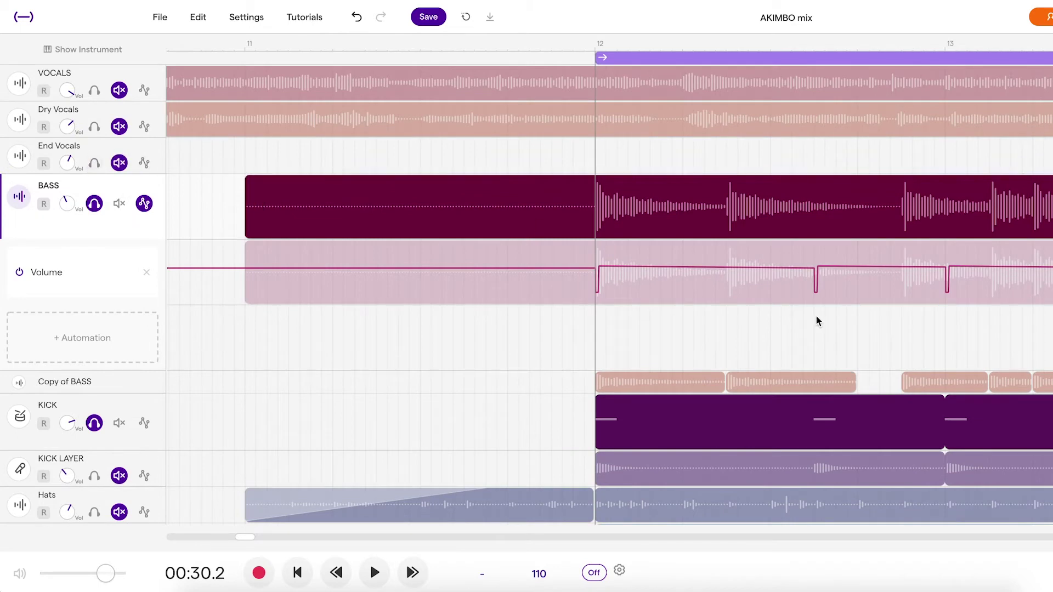
- Examine the BASS Volume automation points against the KICK hits from bar 12 to bar 14
scroll(816, 318, "right", 3)
scroll(815, 318, "down", 1)
scroll(816, 318, "right", 3)
scroll(816, 318, "down", 1)
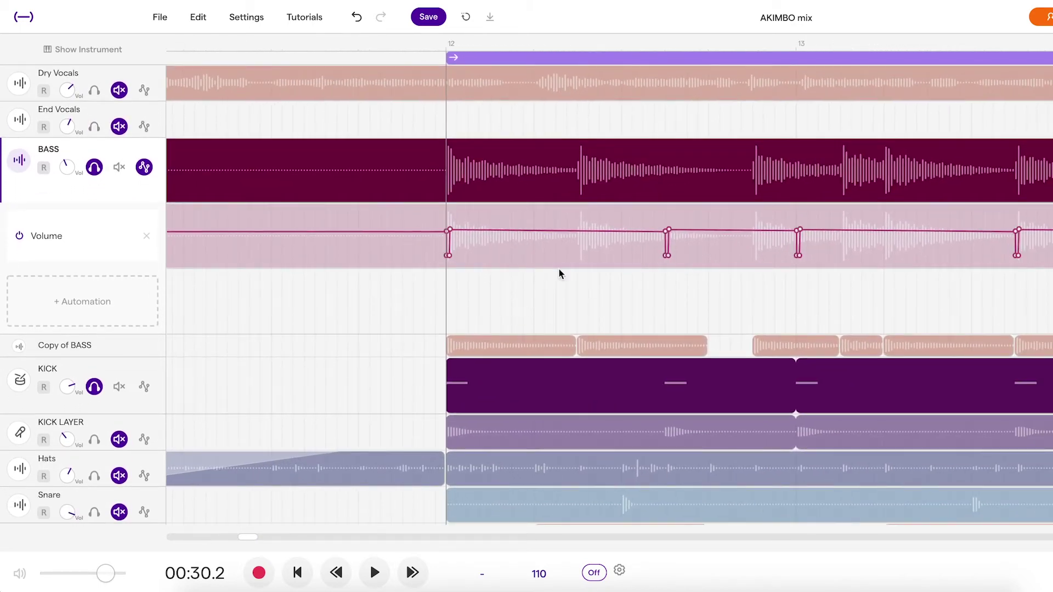
scroll(460, 284, "right", 3)
scroll(459, 283, "down", 1)
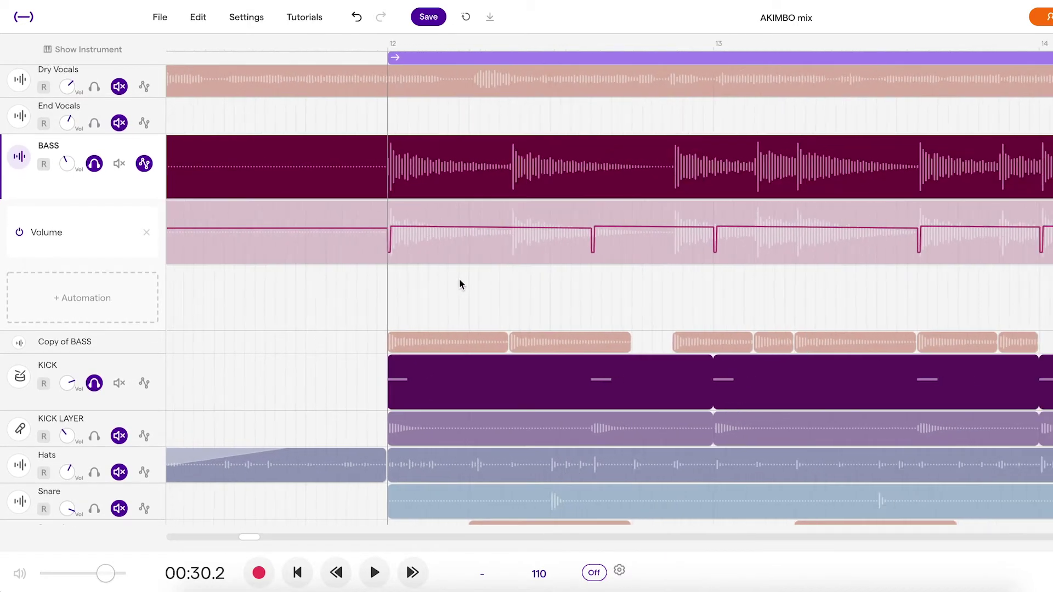
scroll(460, 283, "down", 2)
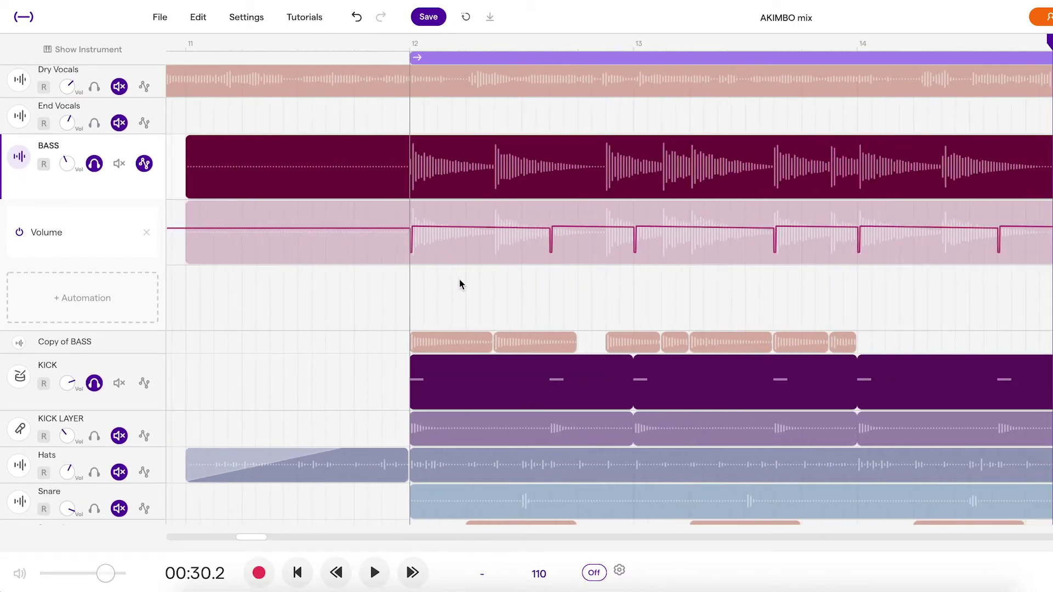
mouse_move(530, 255)
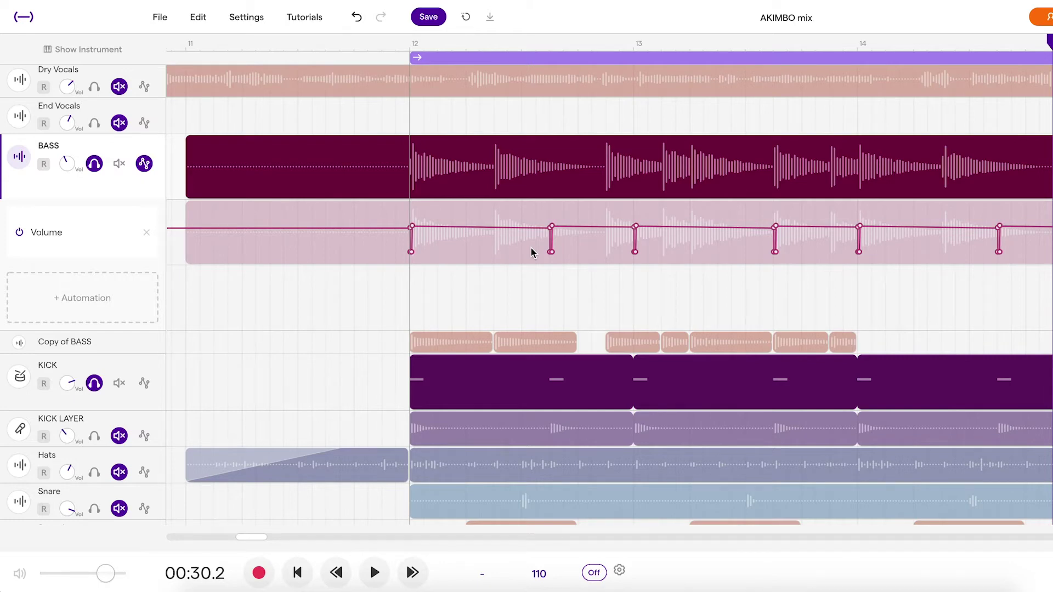
- Loop BASS and KICK while switching the BASS Volume automation off and on to compare the sound, and stop playback
left_click(32, 232)
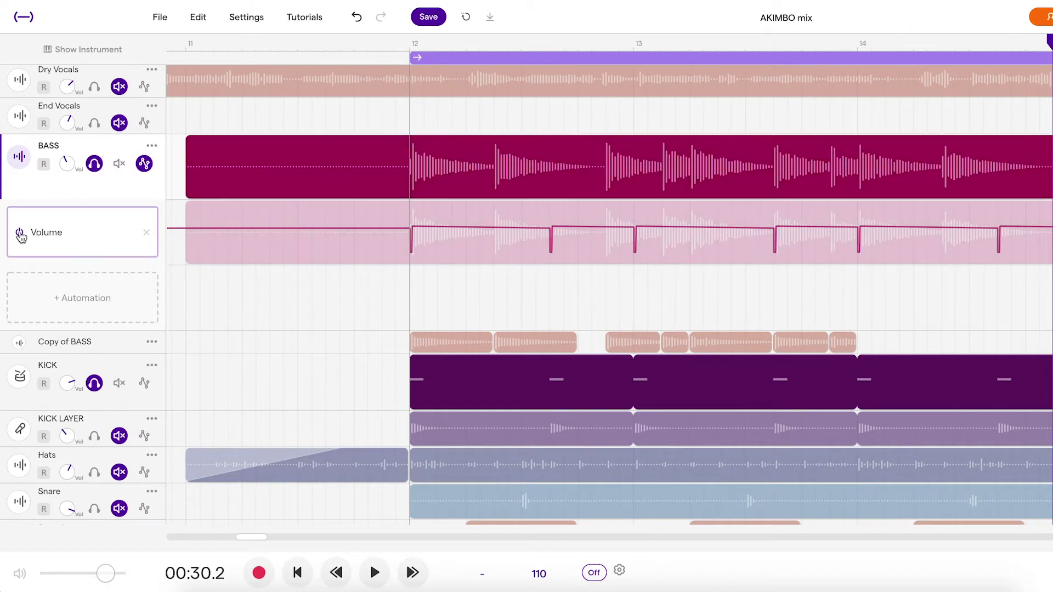
key("space")
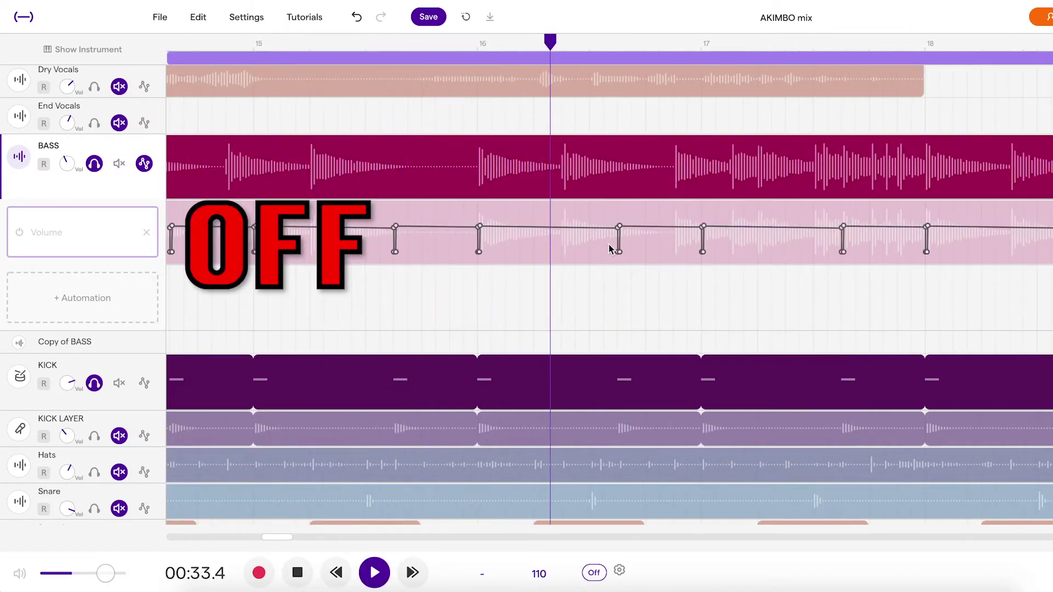
scroll(614, 248, "down", 5)
scroll(610, 248, "down", 5)
left_click(20, 233)
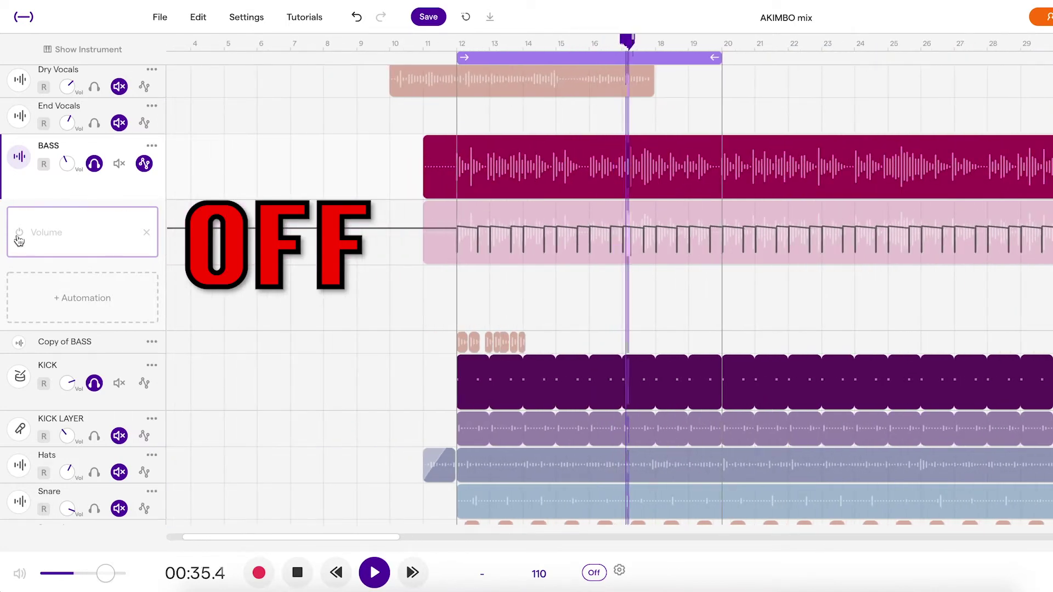
left_click(21, 233)
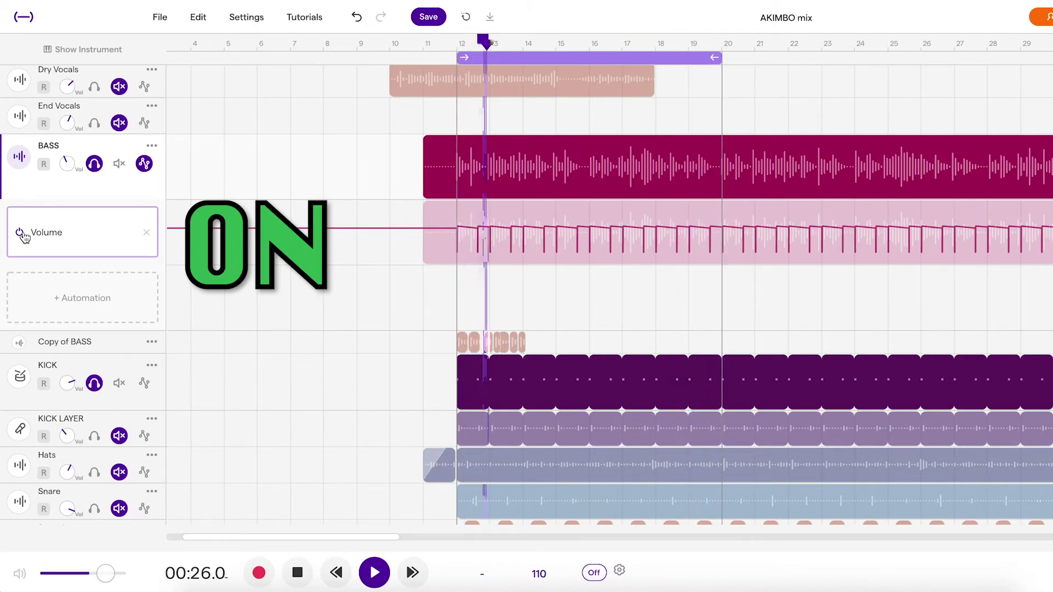
left_click(21, 233)
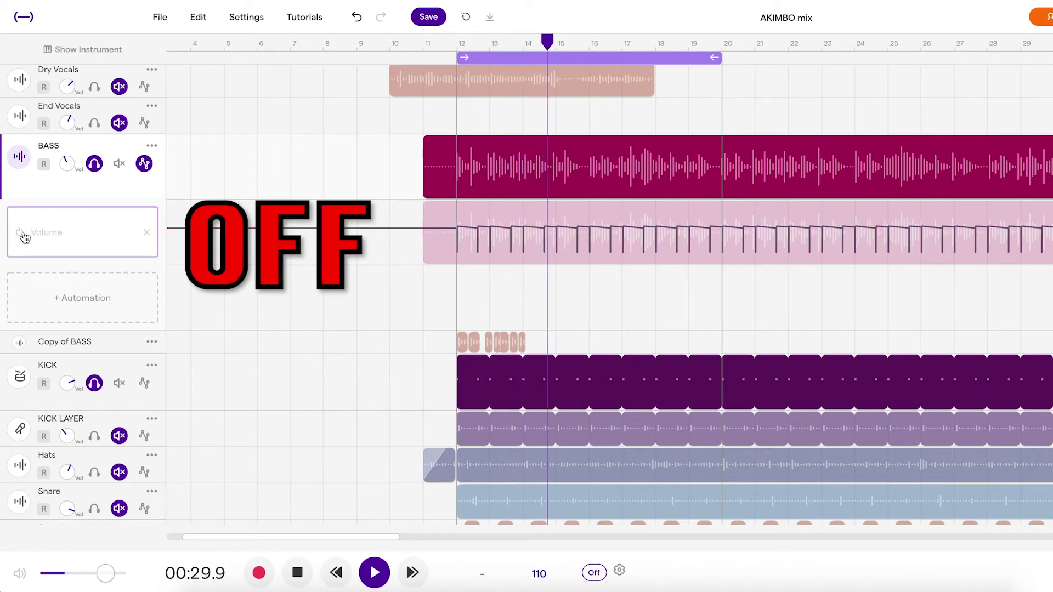
key("space")
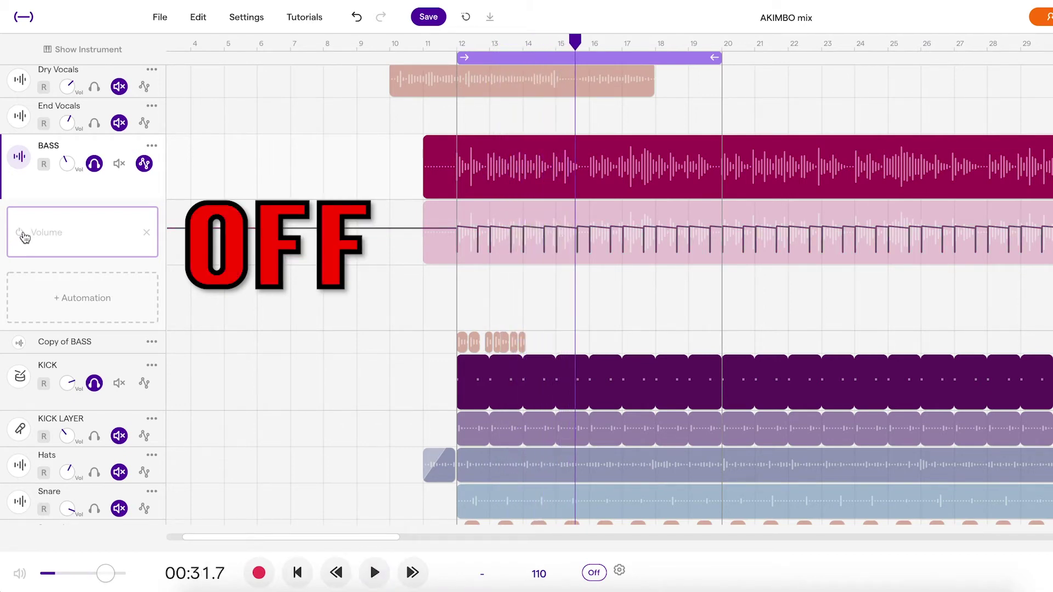
- Resume the loop with the BASS Volume automation turned back on and stop just before bar 13
key("space")
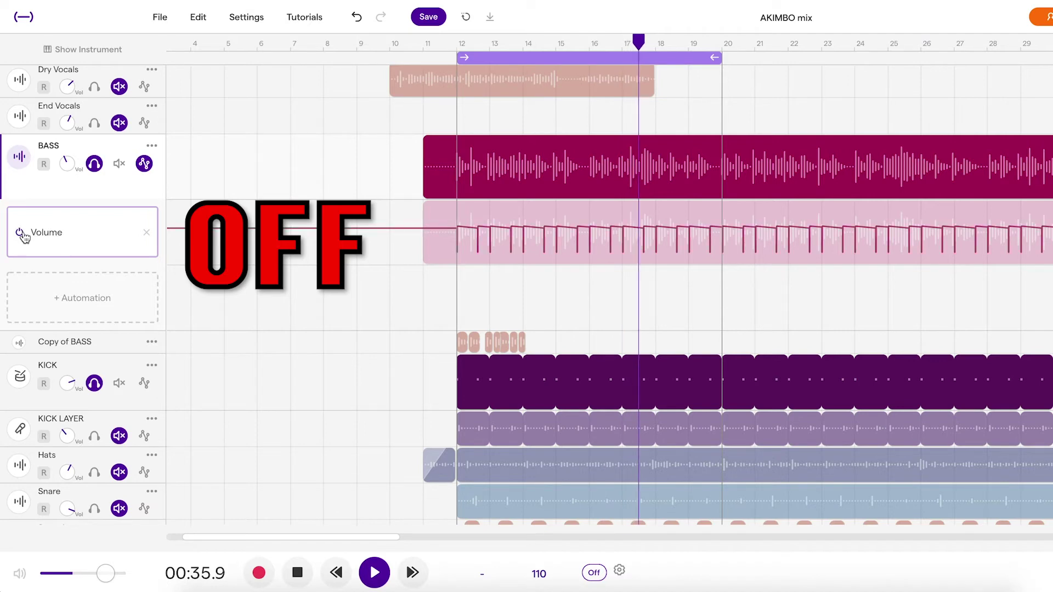
left_click(21, 234)
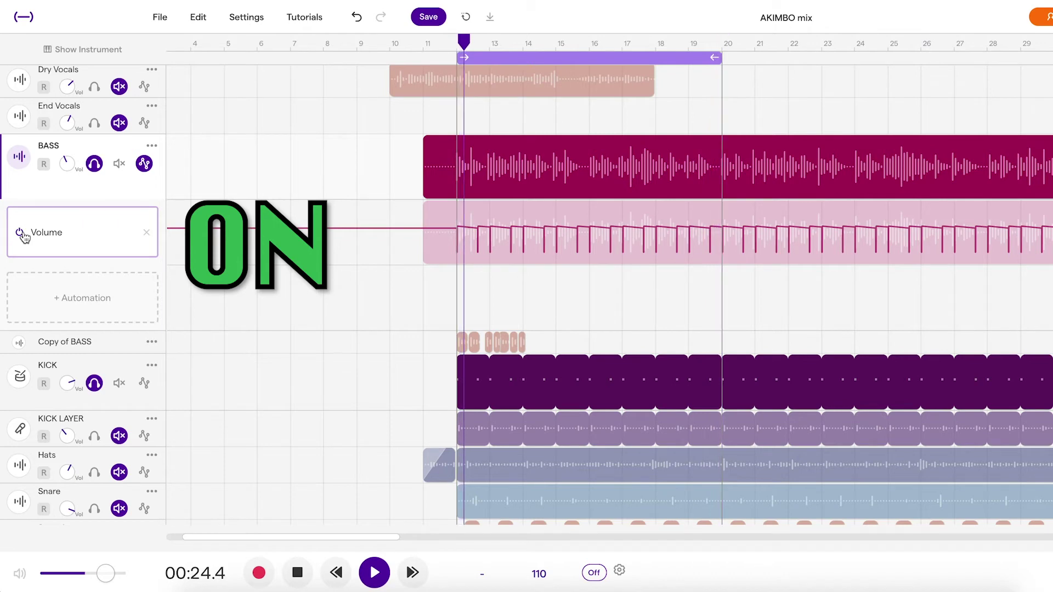
key("space")
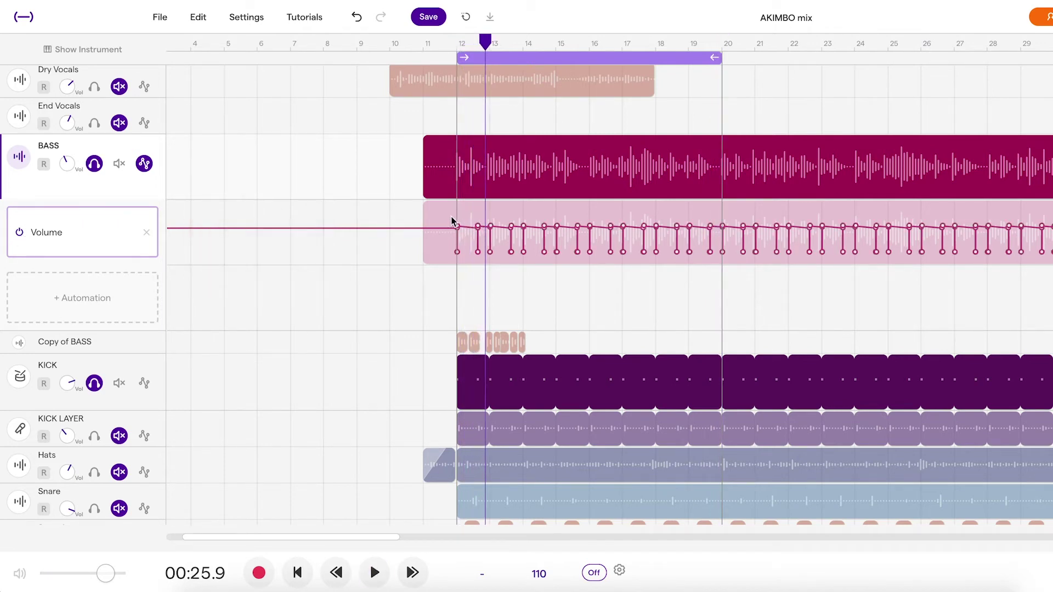
- Try a slower volume rise after the first BASS automation dip at bar 12, and undo it
scroll(453, 220, "up", 3)
scroll(453, 221, "up", 5)
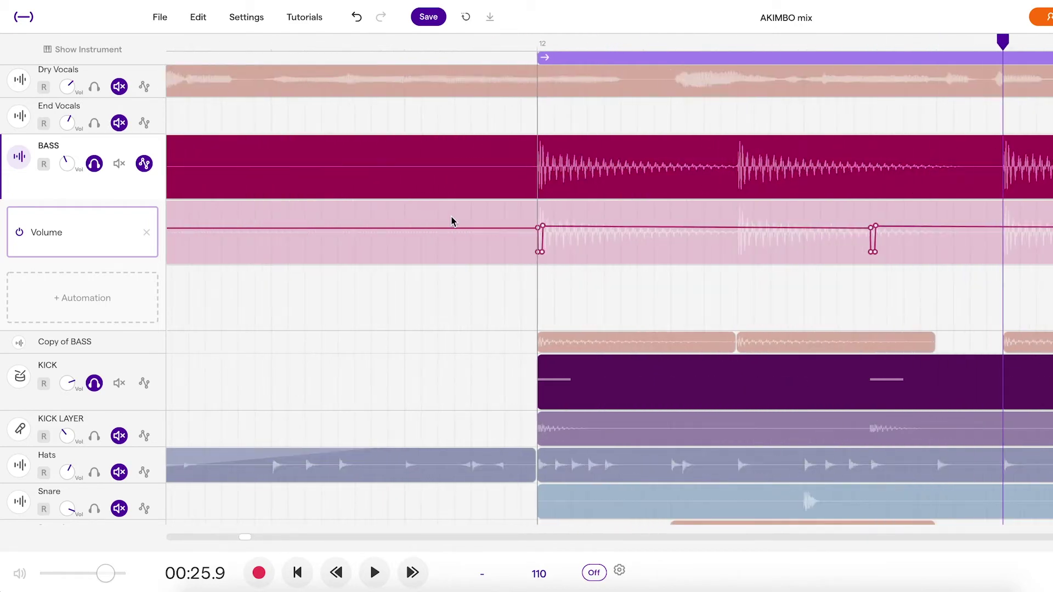
left_click_drag(543, 225, 613, 226)
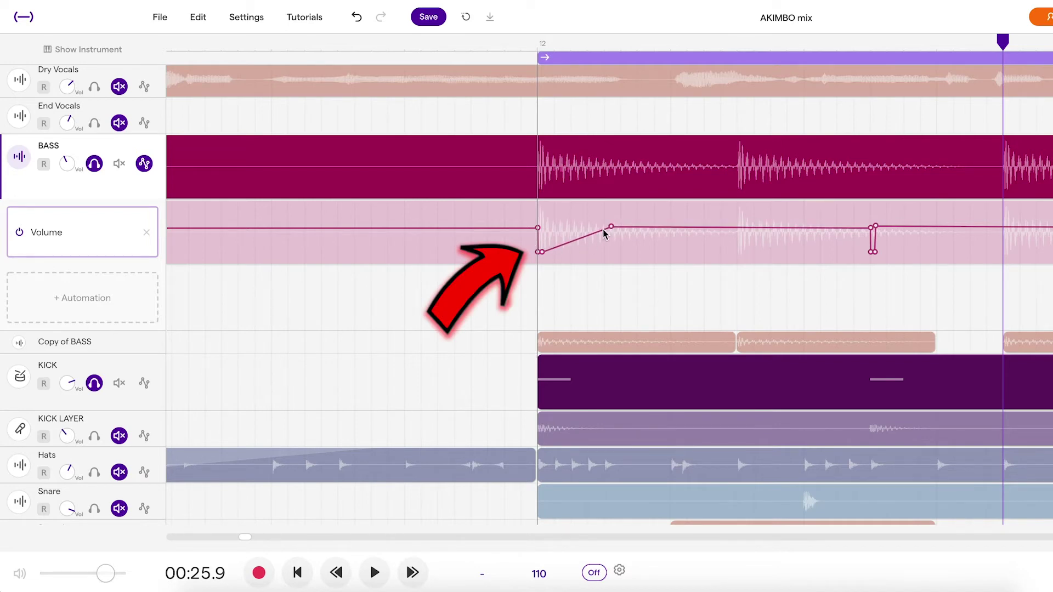
key("ctrl+z")
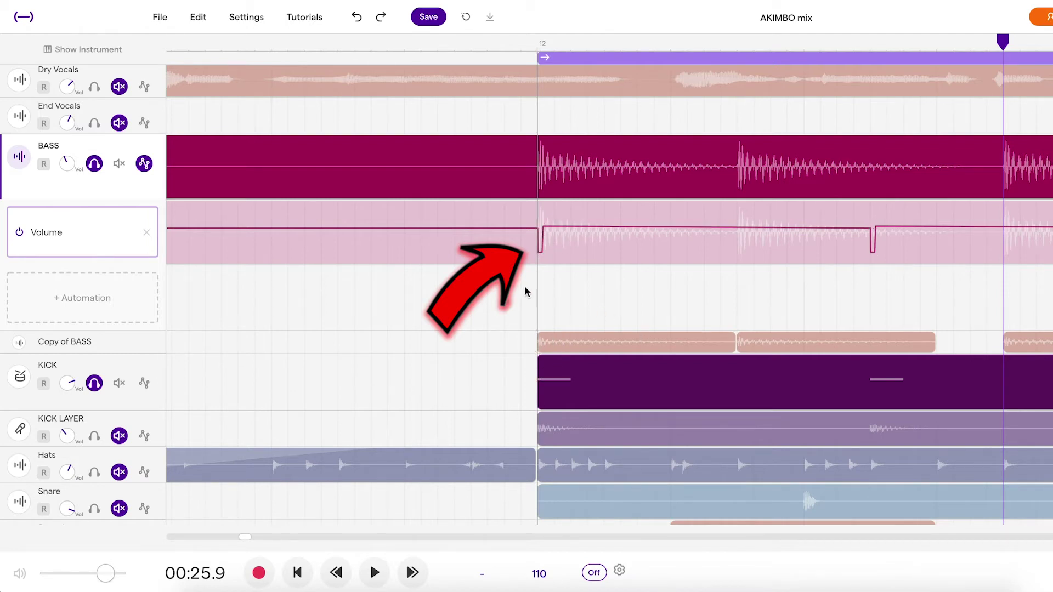
- Review the BASS Volume automation dips against the kick hits from bar 12 onward and look at the BASS track's effects
scroll(750, 296, "down", 3)
scroll(818, 258, "right", 5)
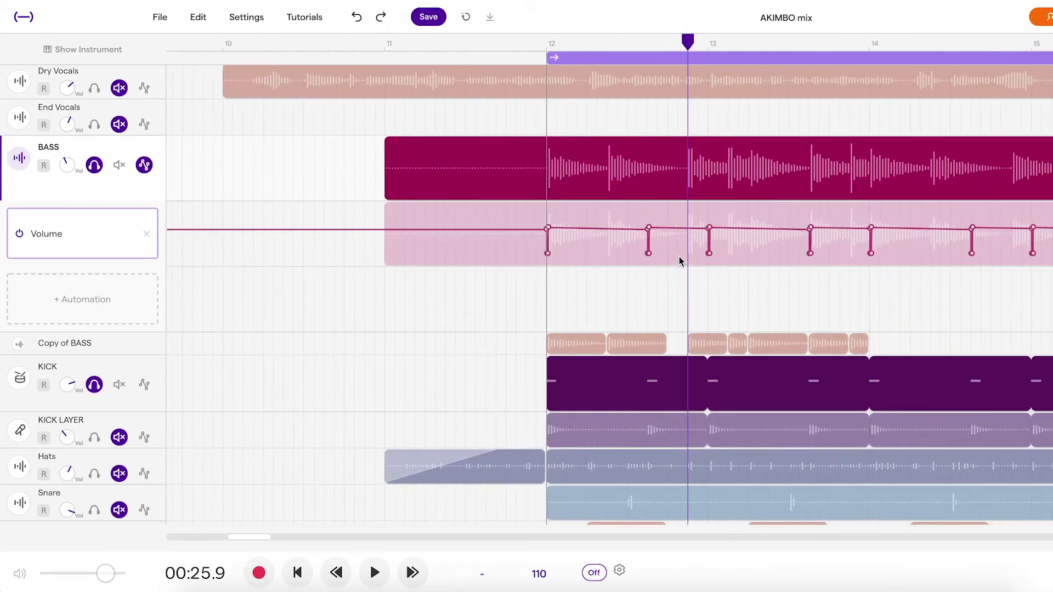
scroll(644, 263, "up", 5)
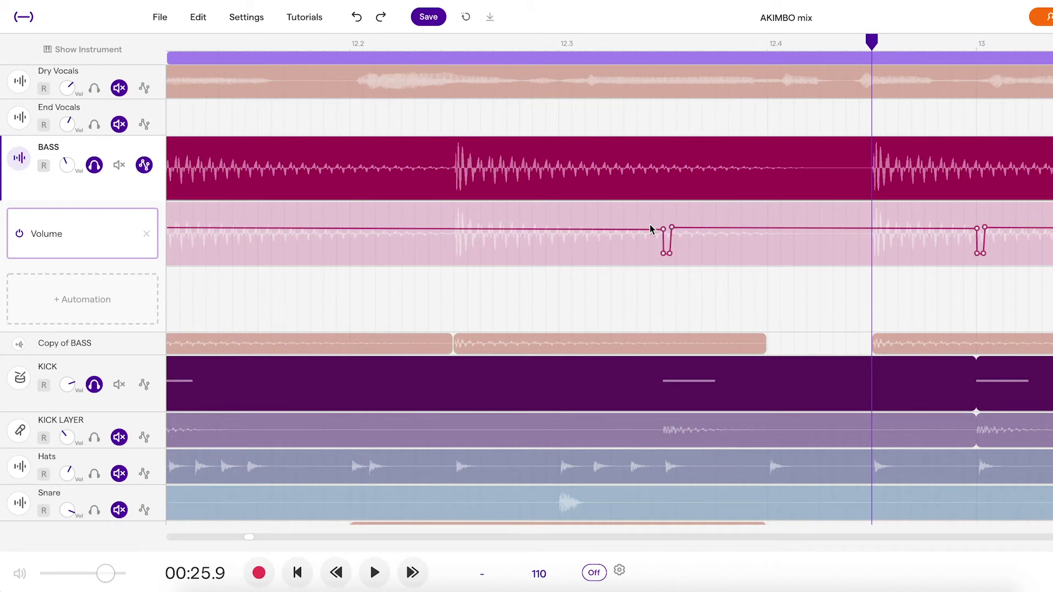
scroll(650, 229, "down", 5)
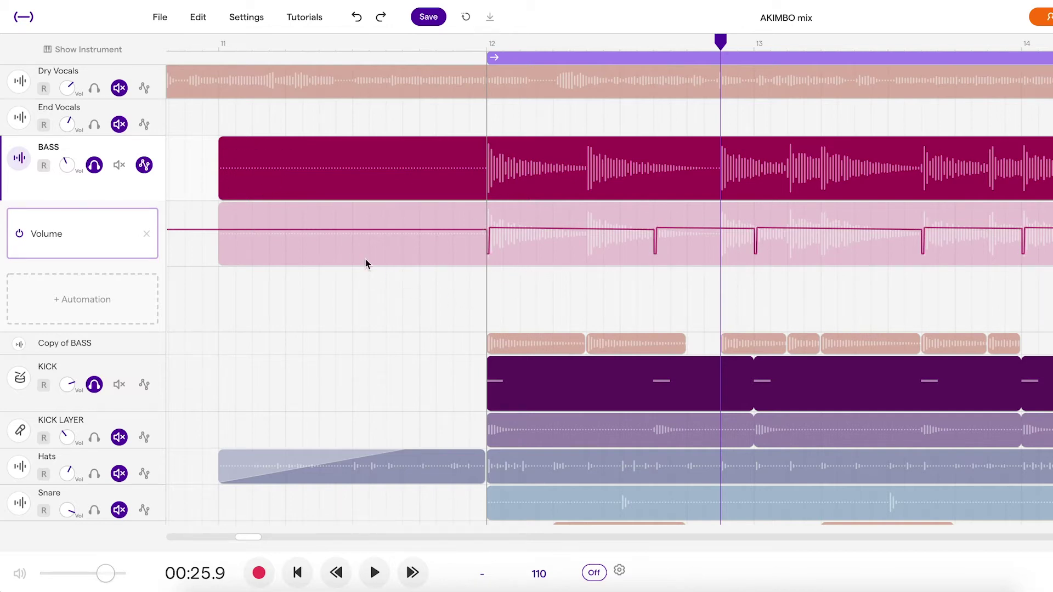
left_click(19, 171)
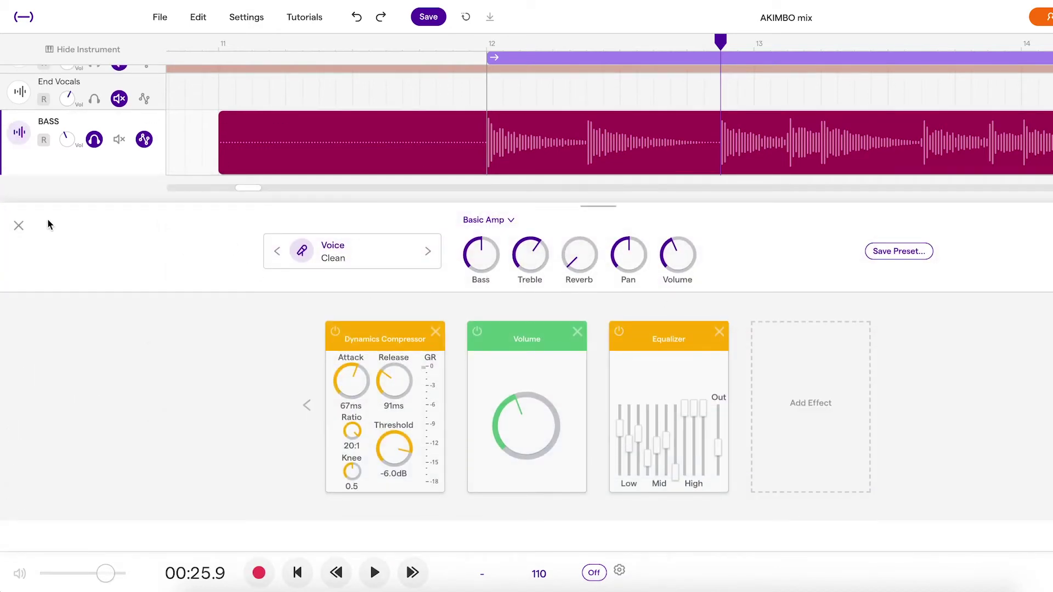
left_click(25, 225)
scroll(624, 193, "down", 5)
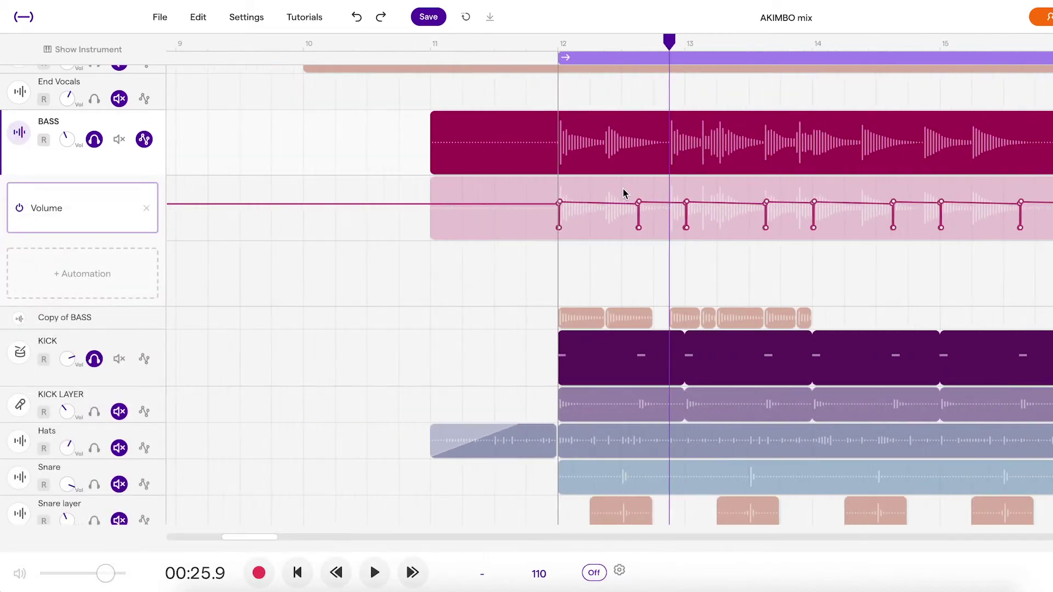
- Turn off solo on the BASS and KICK tracks and mute the Dry Vocals track
scroll(623, 191, "right", 5)
scroll(622, 191, "up", 2)
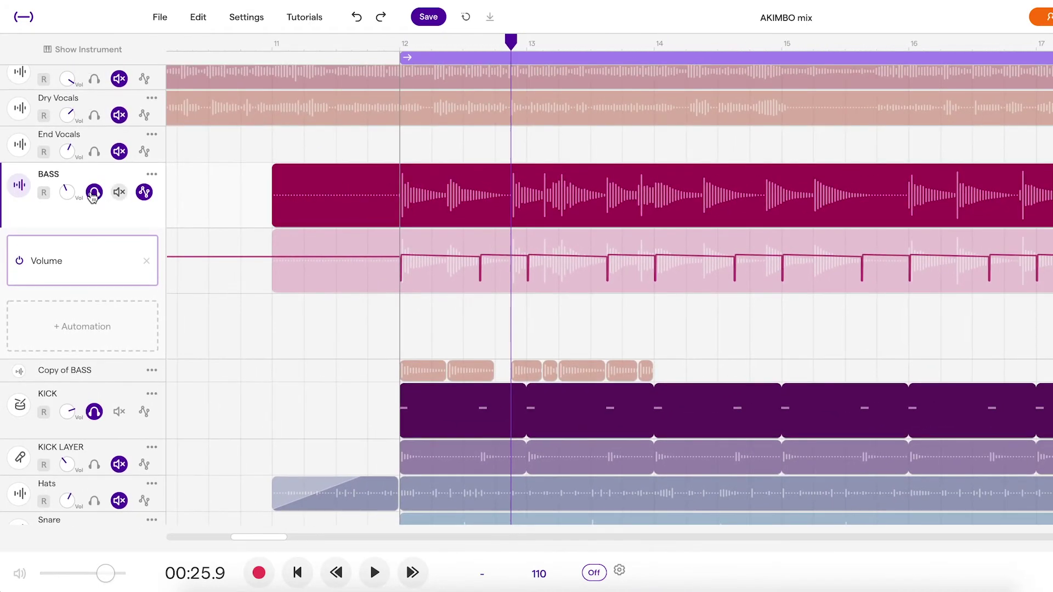
left_click(94, 192)
left_click(95, 411)
scroll(137, 165, "up", 1)
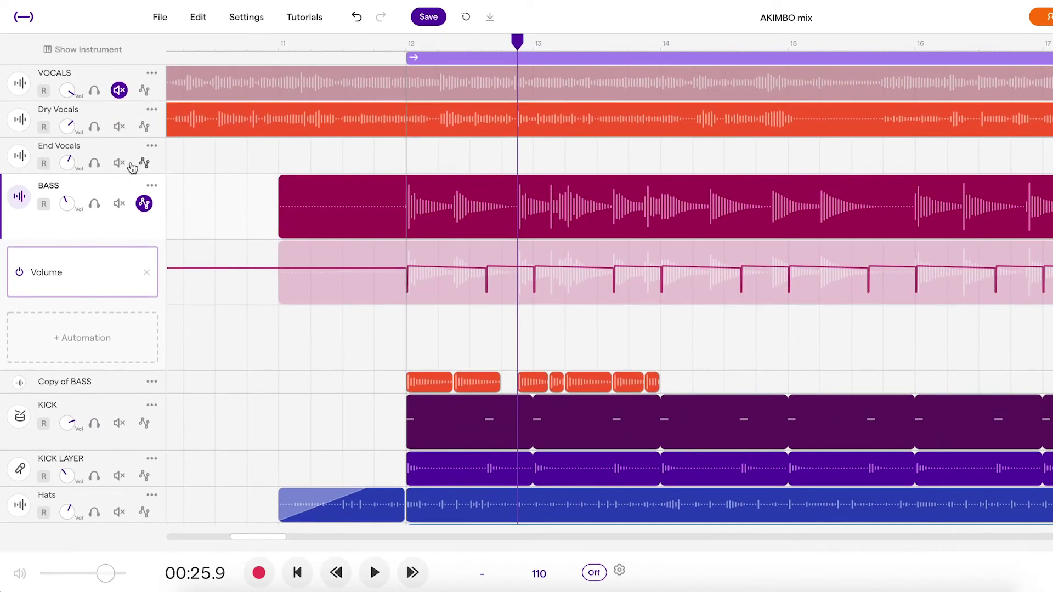
left_click(119, 126)
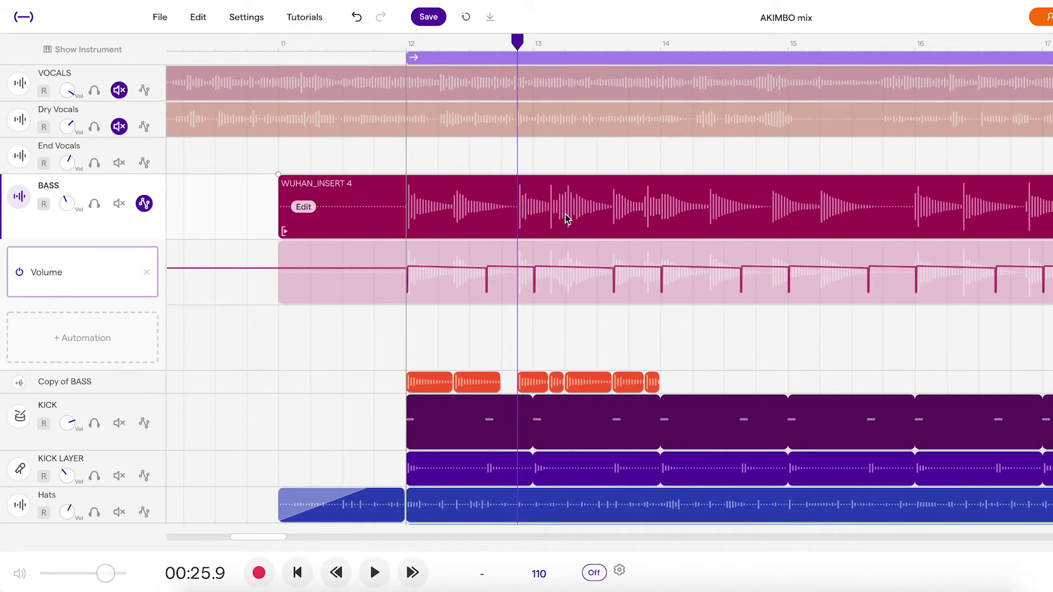
- Hide the BASS automation lane and play the mix from bar 12
scroll(564, 216, "down", 3)
left_click(144, 204)
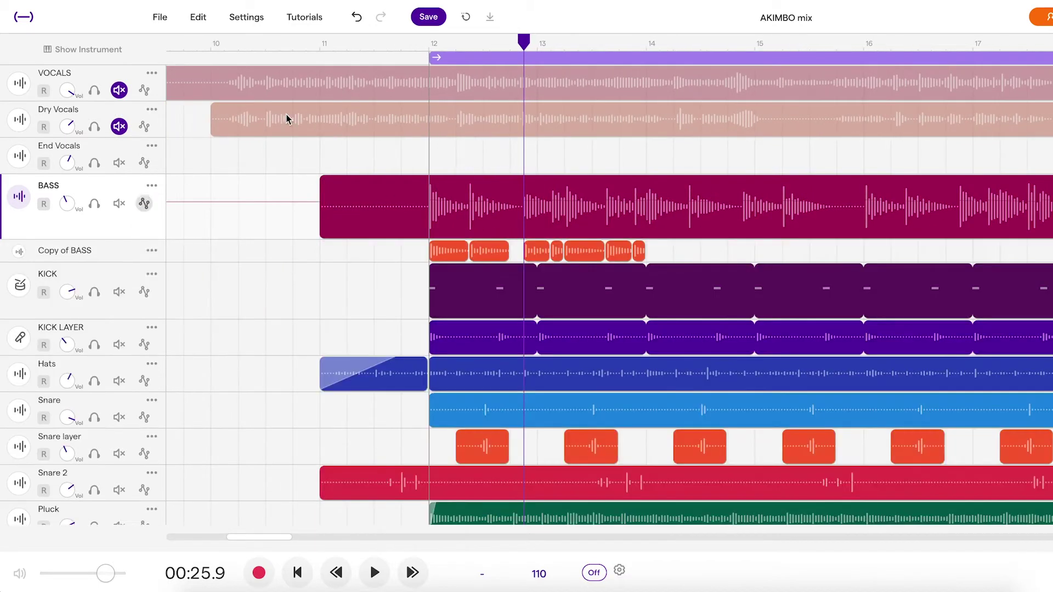
left_click(434, 46)
key("space")
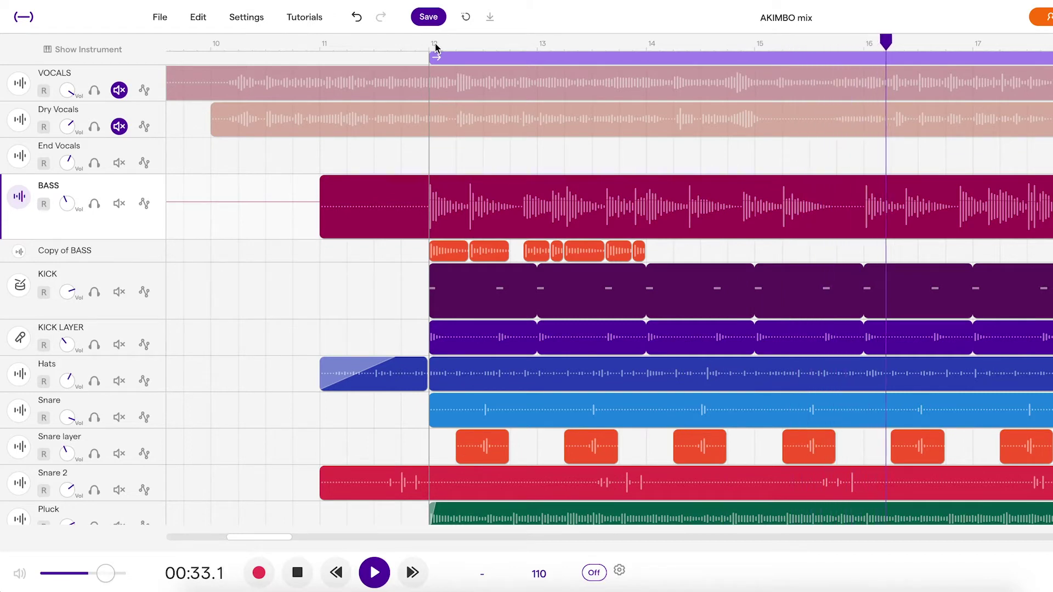
- Increase the height of the Copy of BASS track and mute it during playback
left_click_drag(116, 262, 115, 301)
left_click(119, 269)
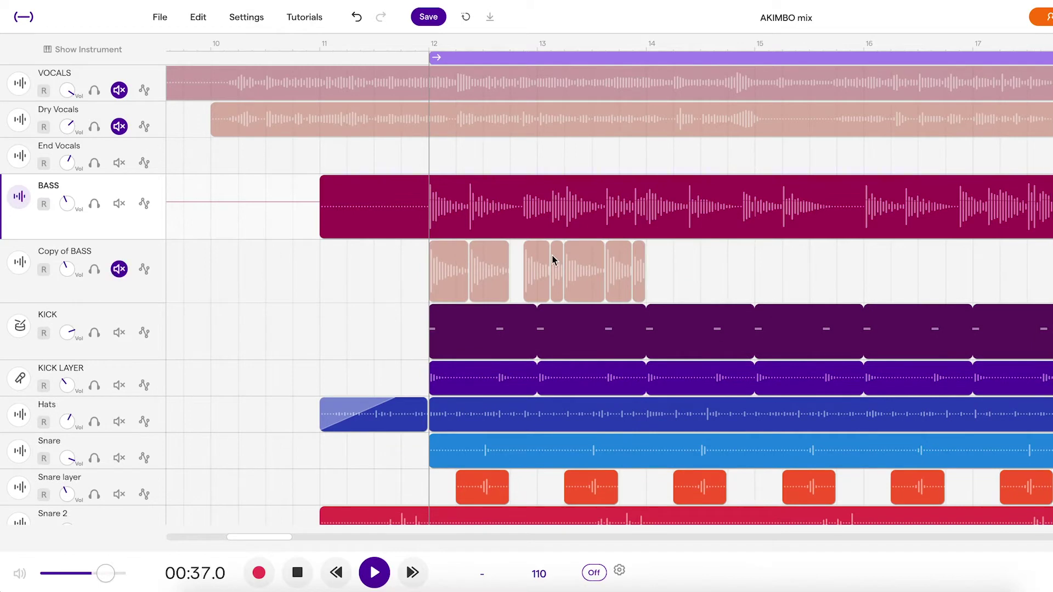
- Play the instrumental mix from bar 12 with the vocal tracks muted
scroll(553, 260, "down", 5)
key("space")
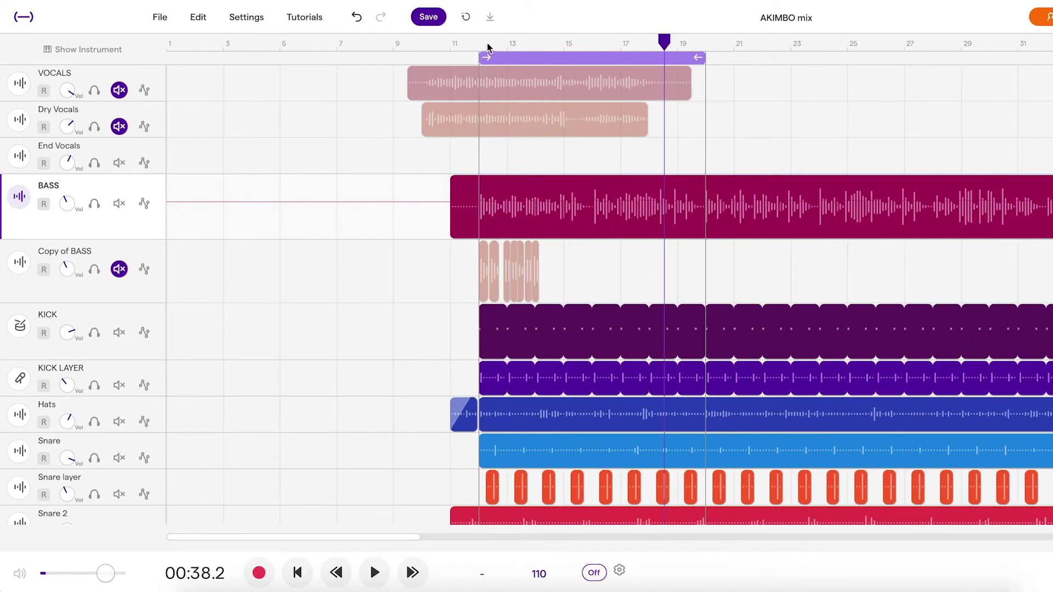
left_click(487, 47)
key("space")
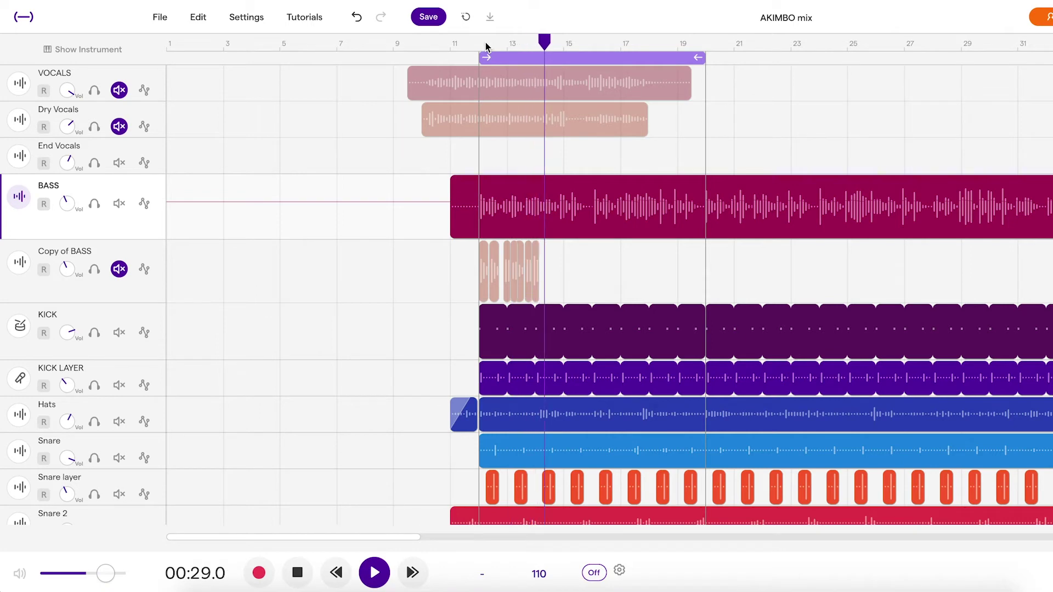
scroll(573, 275, "down", 4)
scroll(572, 274, "down", 2)
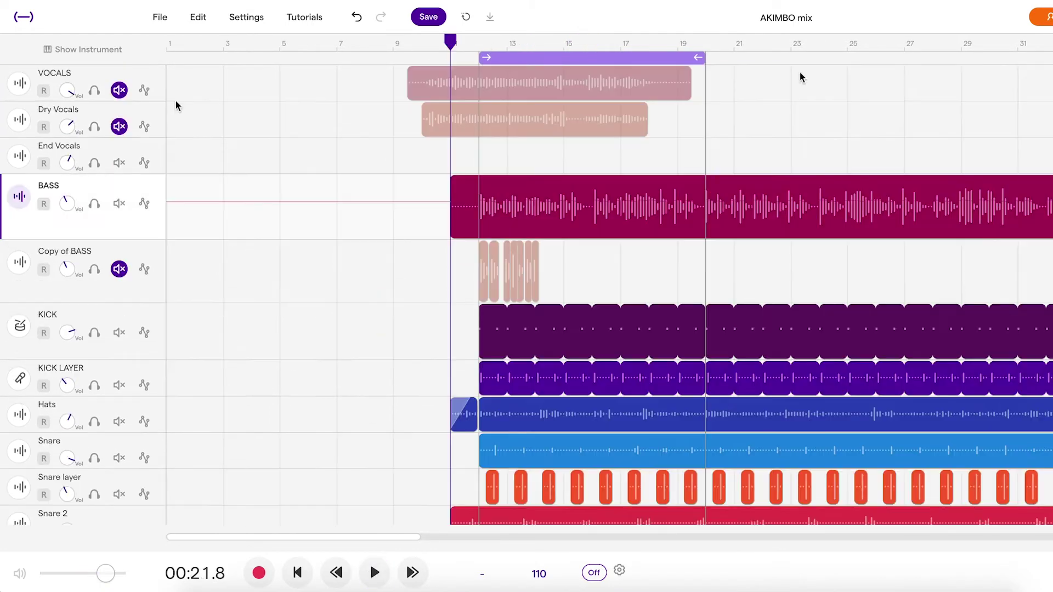
- Disable looping, unmute the Dry Vocals track and play the mix from bar 10
key("l")
scroll(349, 130, "up", 3)
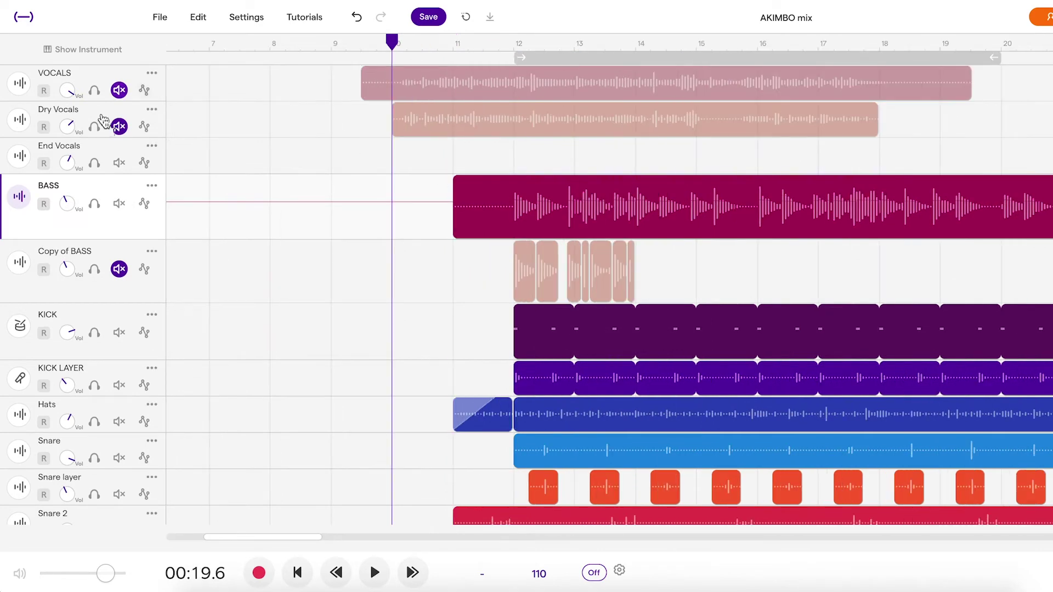
left_click(95, 126)
left_click(96, 126)
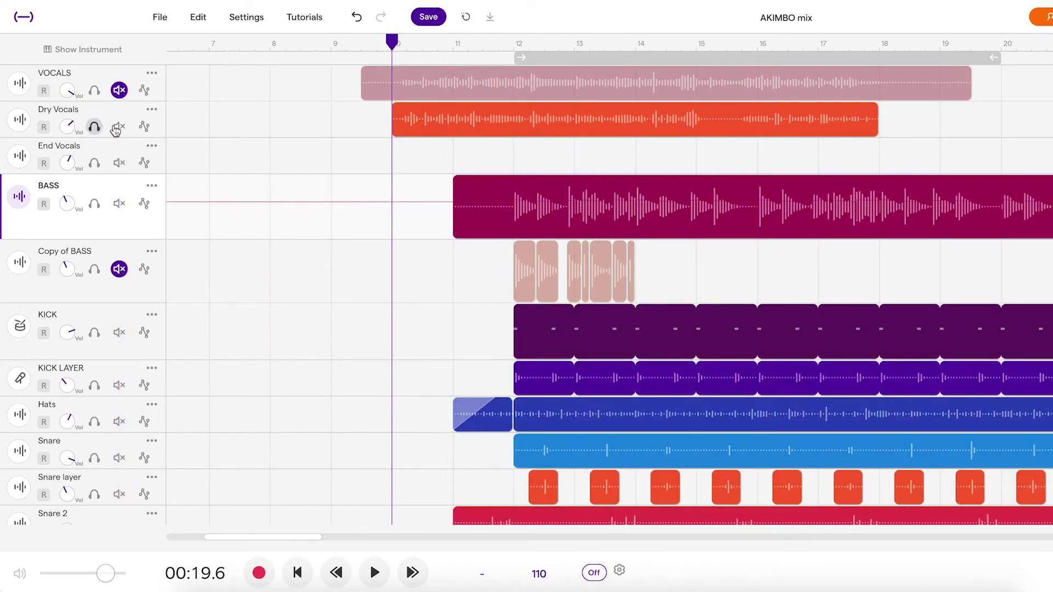
left_click(119, 126)
left_click(119, 127)
key("space")
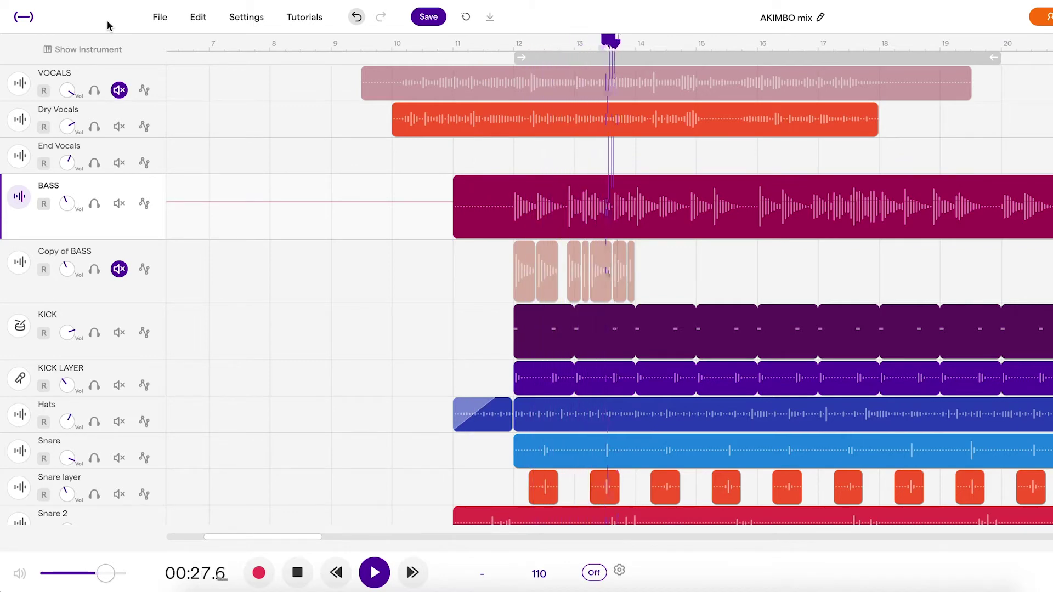
key("space")
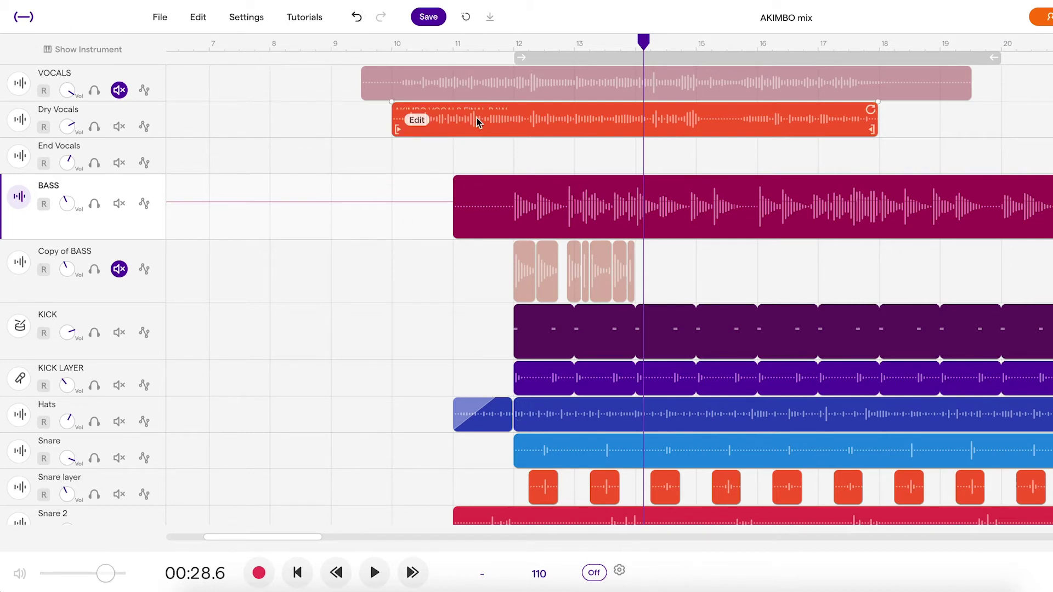
left_click(152, 110)
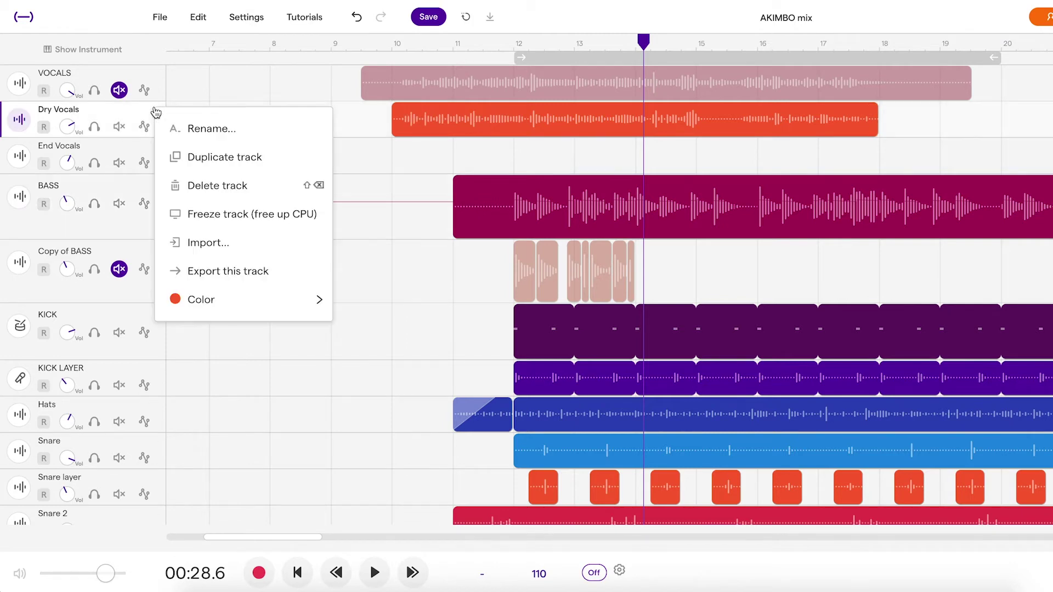
left_click(116, 110)
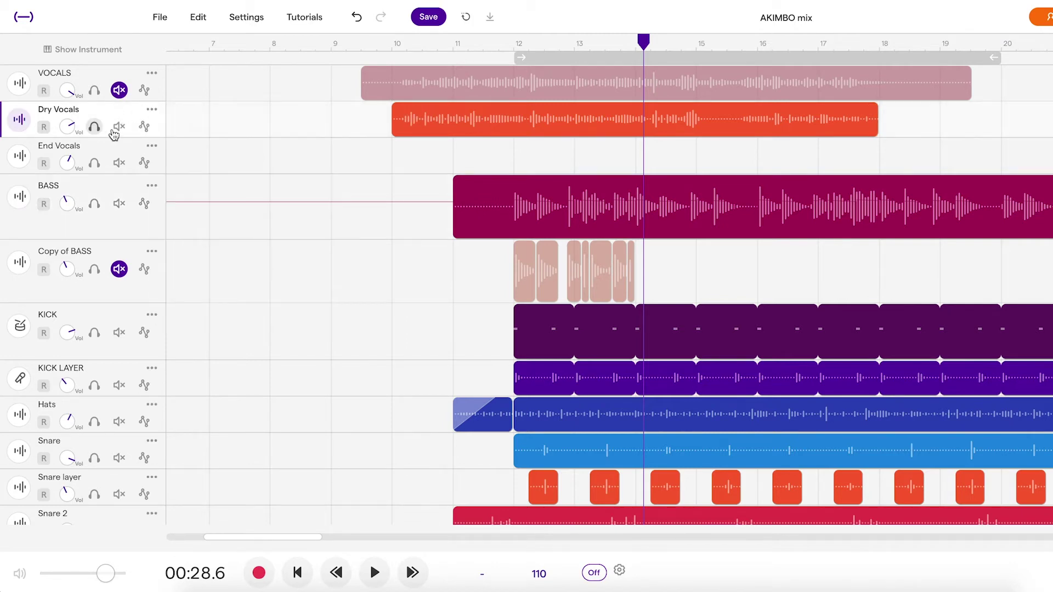
left_click(153, 112)
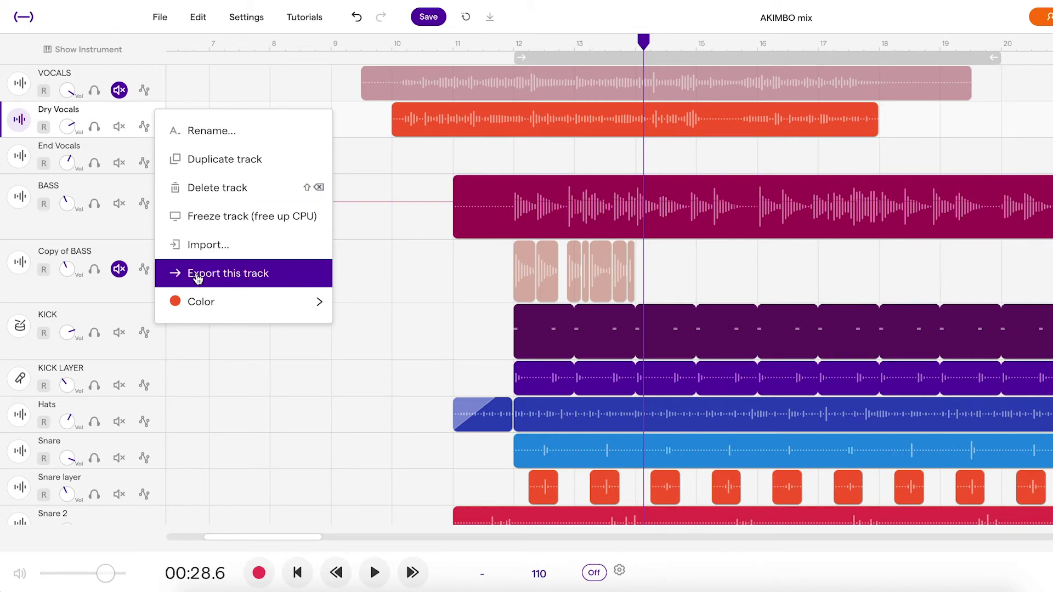
left_click(435, 165)
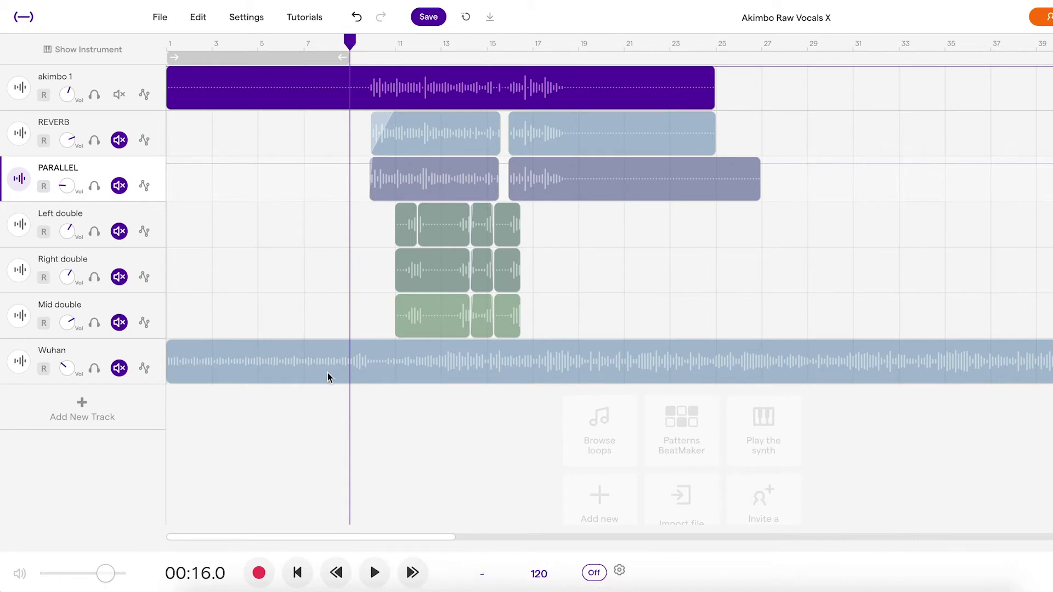
- Solo the Wuhan and akimbo 1 tracks and play them together from bar 9
mouse_move(196, 347)
left_click(95, 368)
left_click(94, 94)
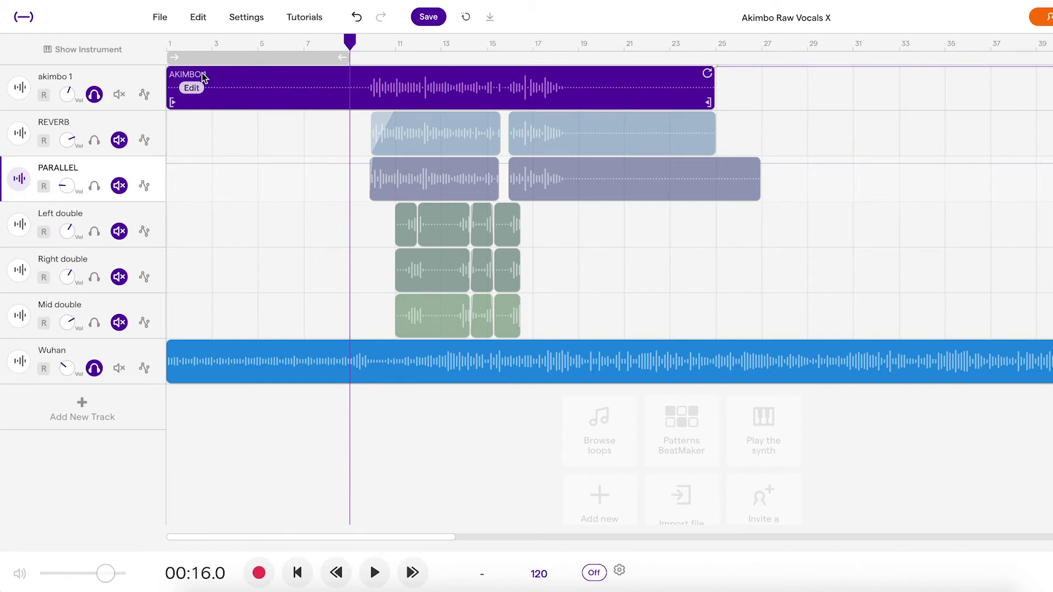
key("space")
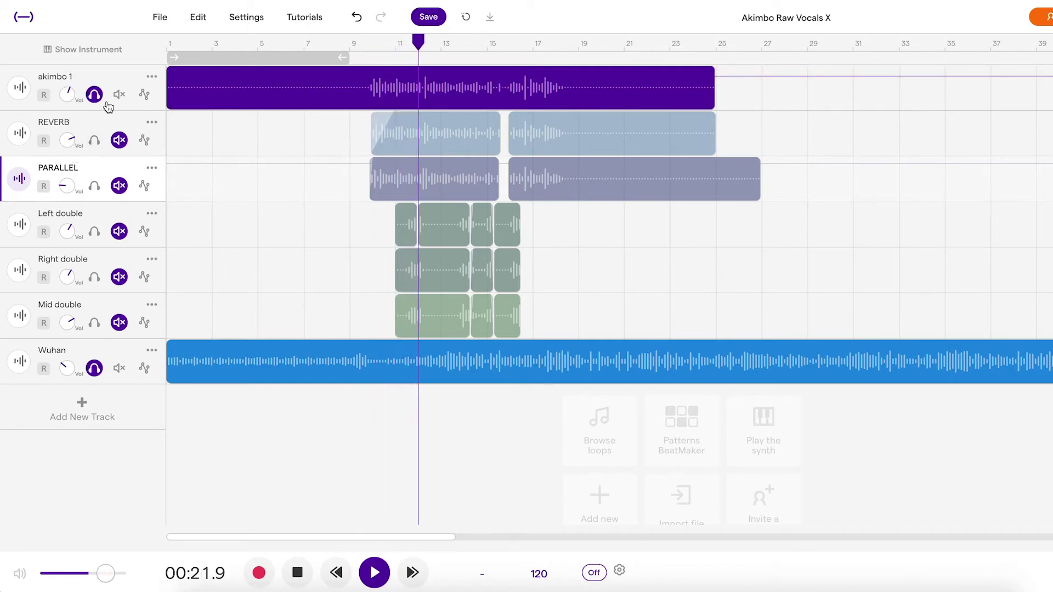
key("space")
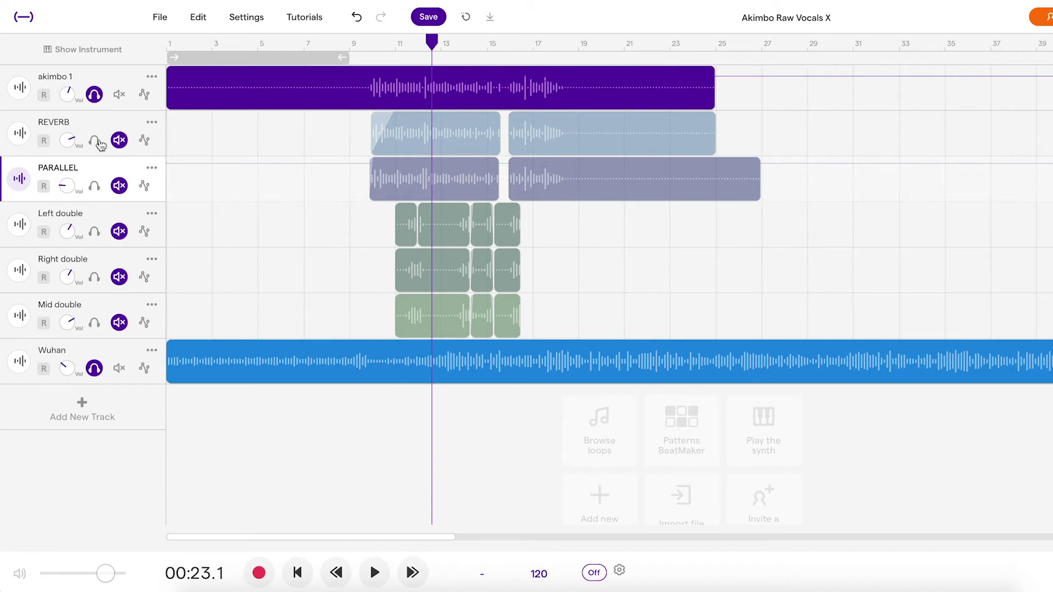
- Remove the solo from the Wuhan track and open the akimbo 1 track's instrument and effects settings
left_click(94, 368)
left_click(19, 94)
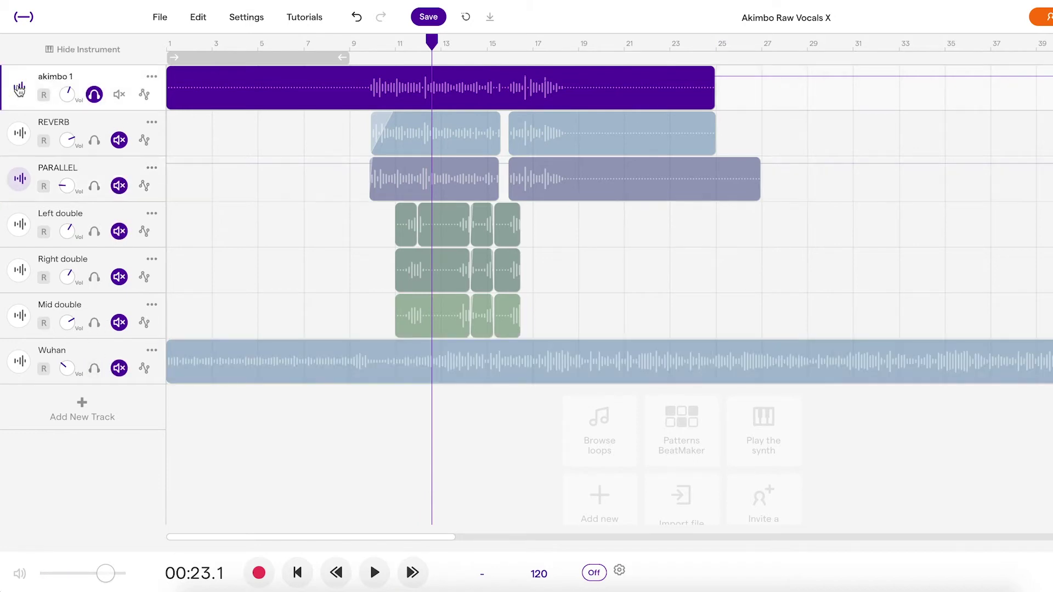
left_click(305, 417)
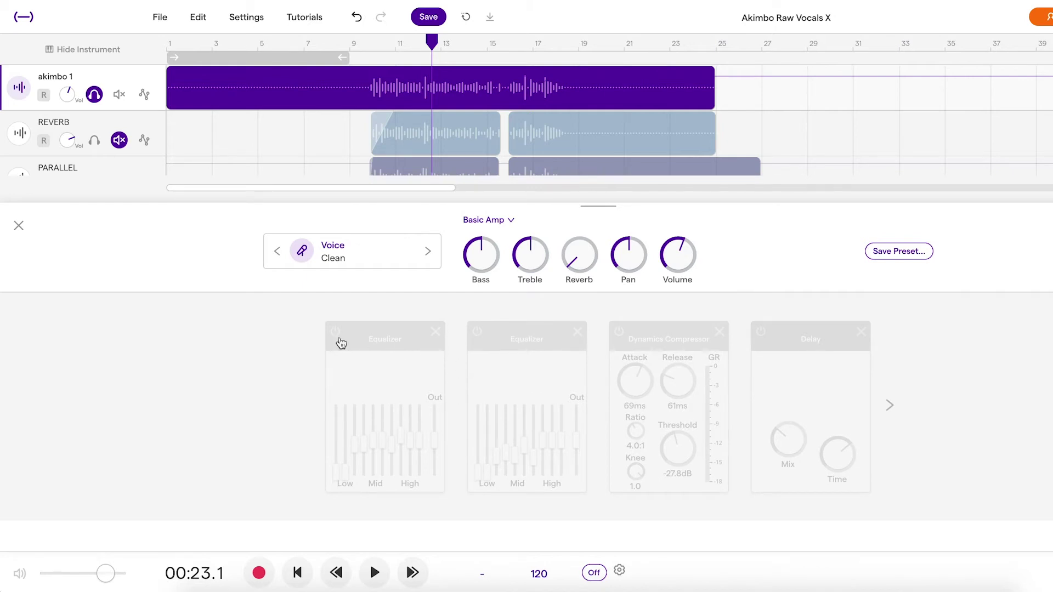
left_click(335, 331)
left_click(478, 332)
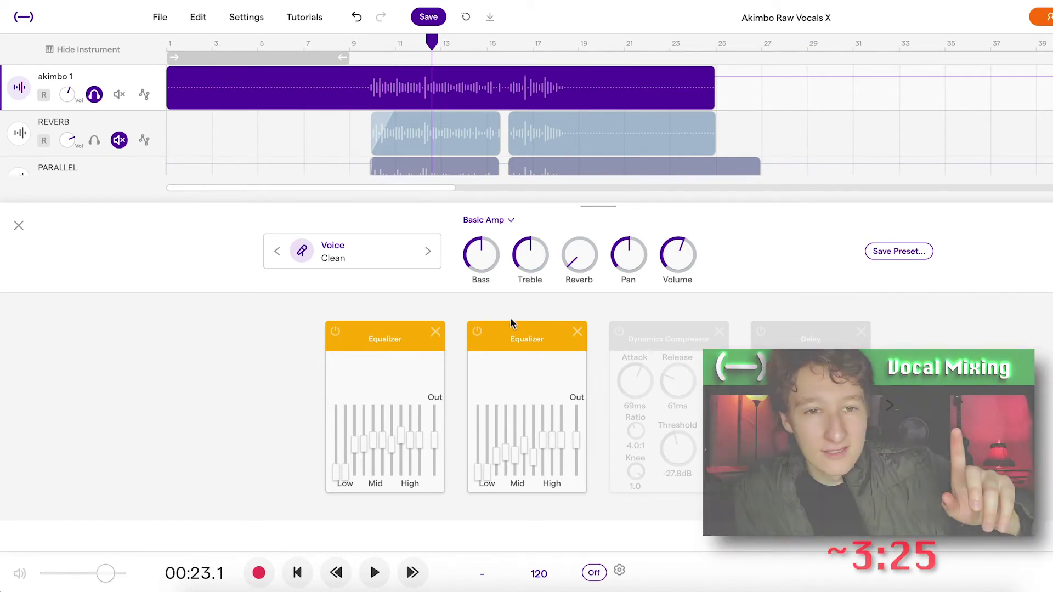
left_click(477, 331)
left_click(335, 332)
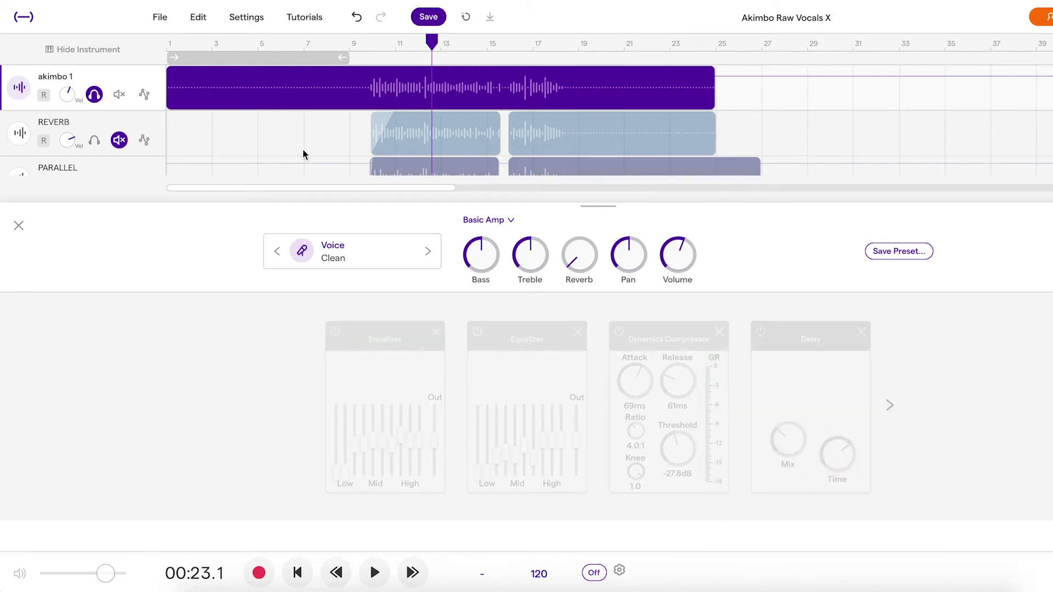
- Move the loop region to span bars 10 to 18 over the akimbo 1 vocals and enable looping
left_click_drag(210, 59, 387, 61)
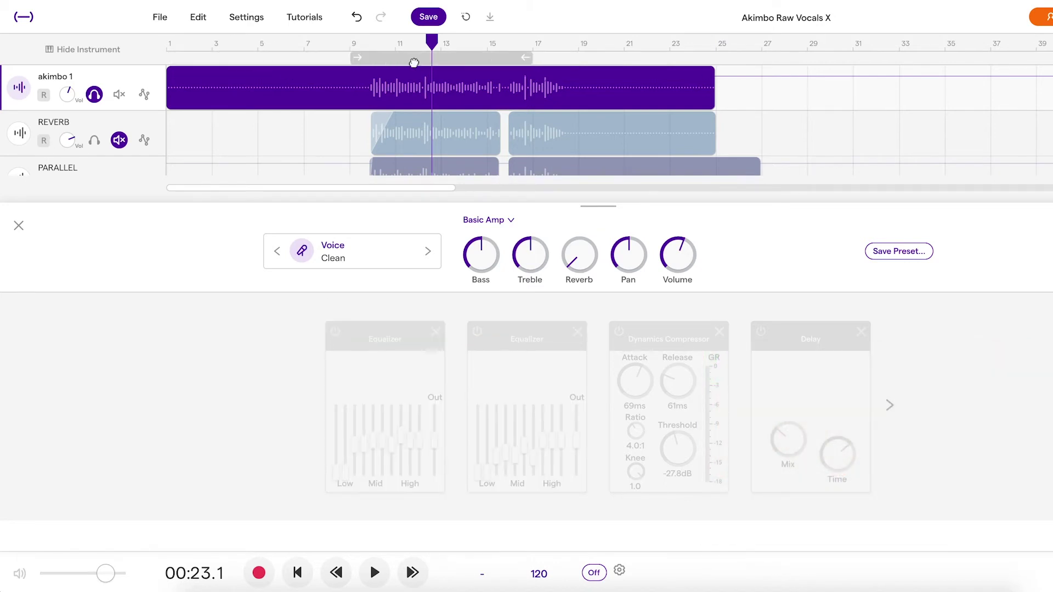
scroll(378, 60, "up", 3)
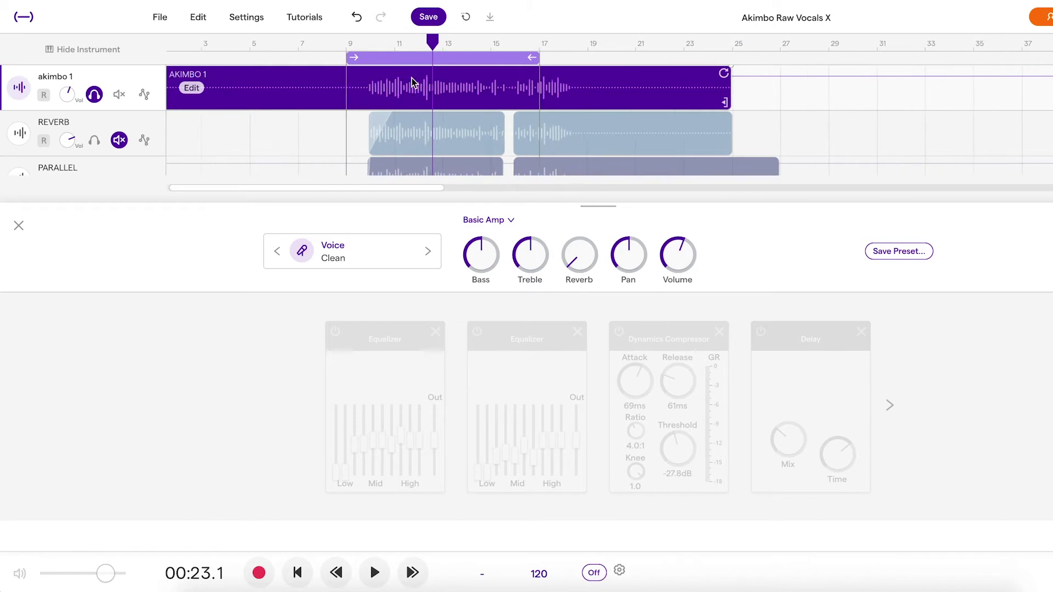
left_click_drag(373, 62, 407, 58)
- Play the looped vocal, switch on both equalizers, and compare the sound with the second one on and off
key("space")
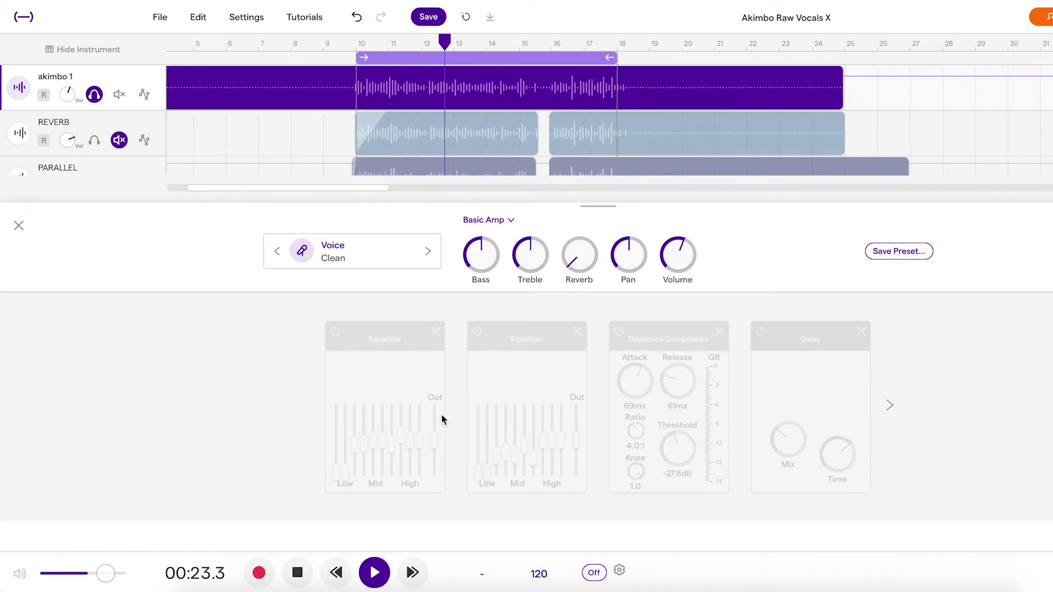
left_click(352, 357)
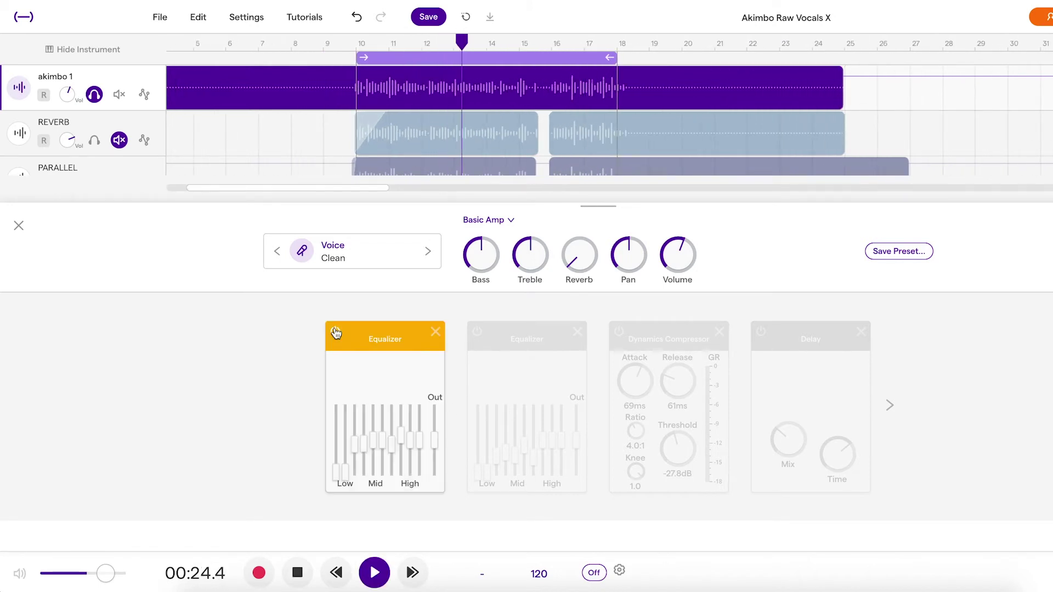
left_click(477, 332)
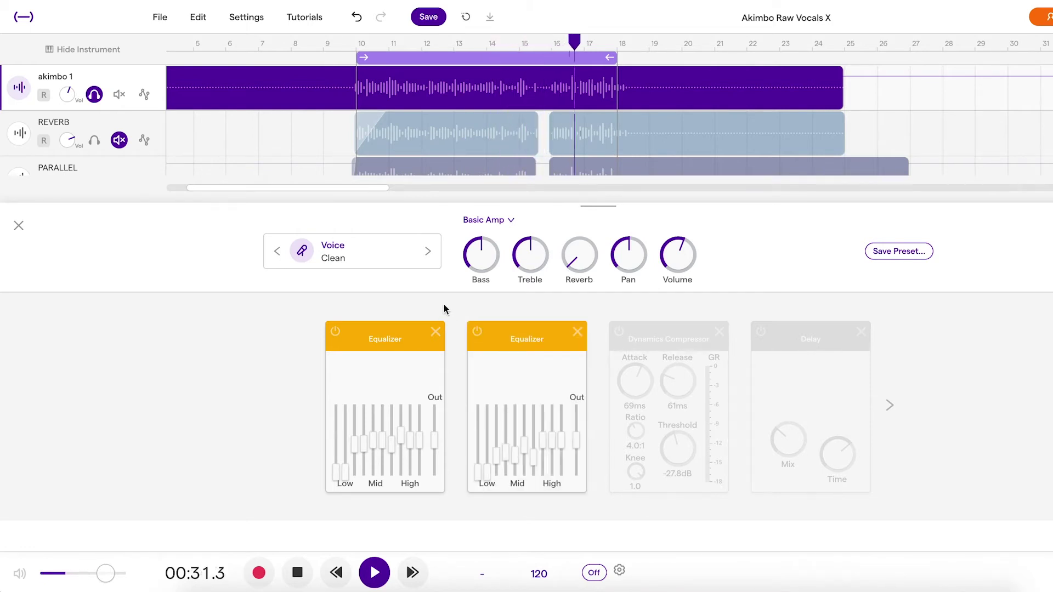
left_click(477, 332)
left_click(477, 333)
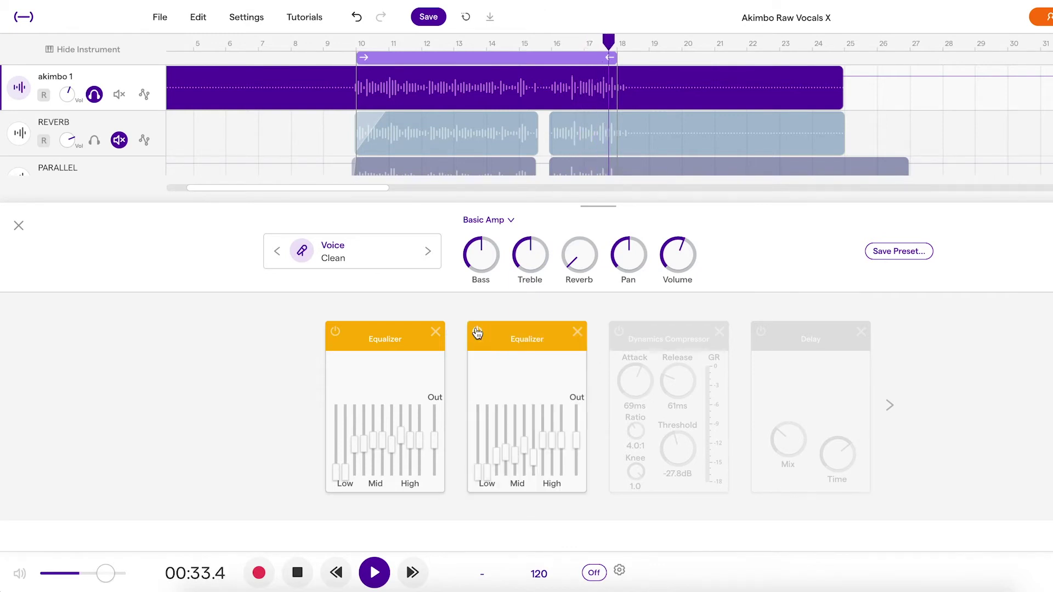
left_click(477, 333)
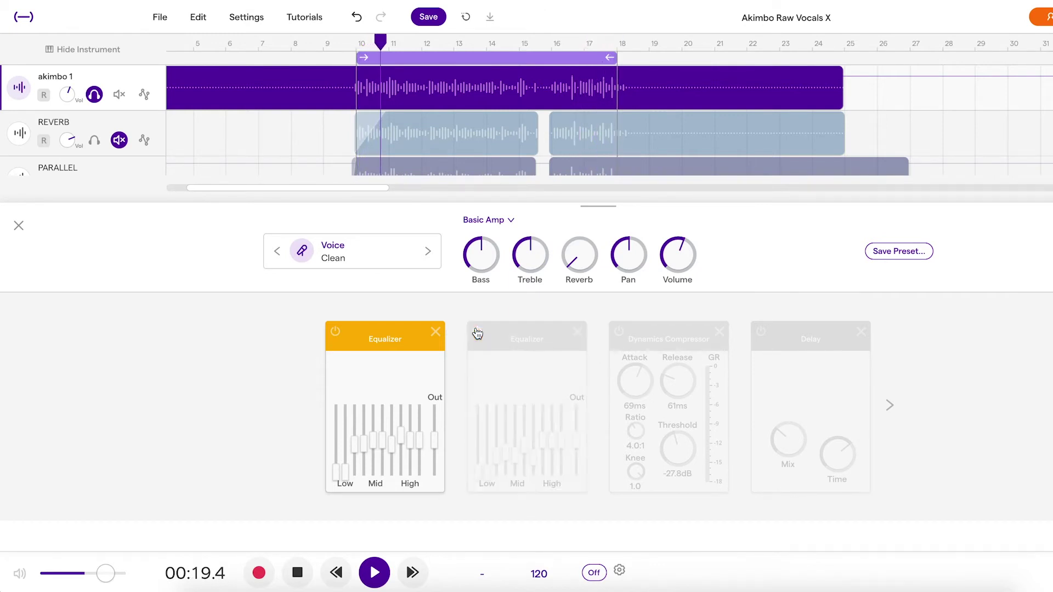
left_click(477, 333)
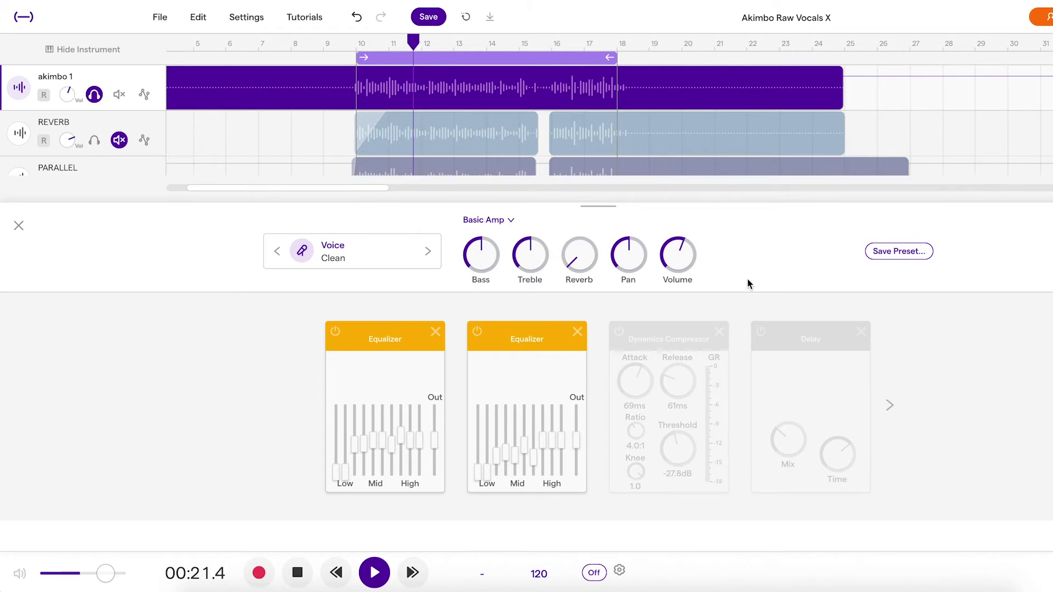
key("space")
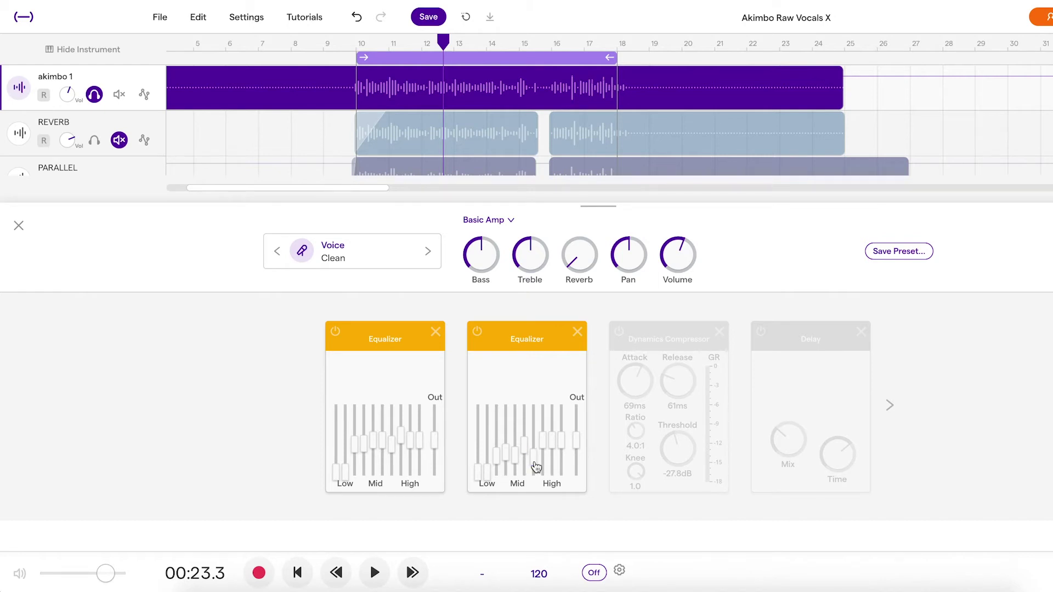
key("space")
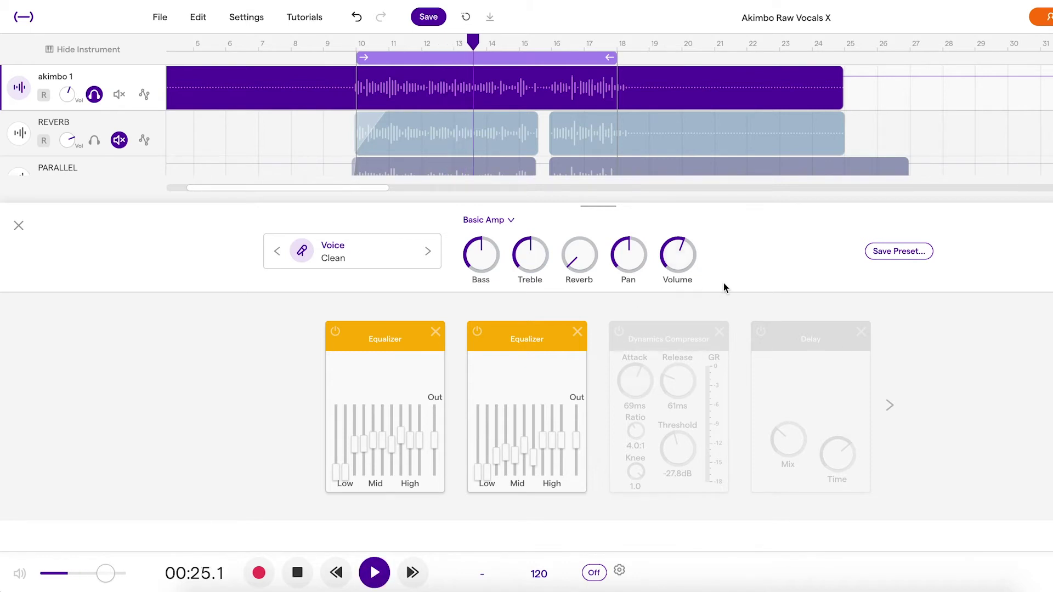
key("space")
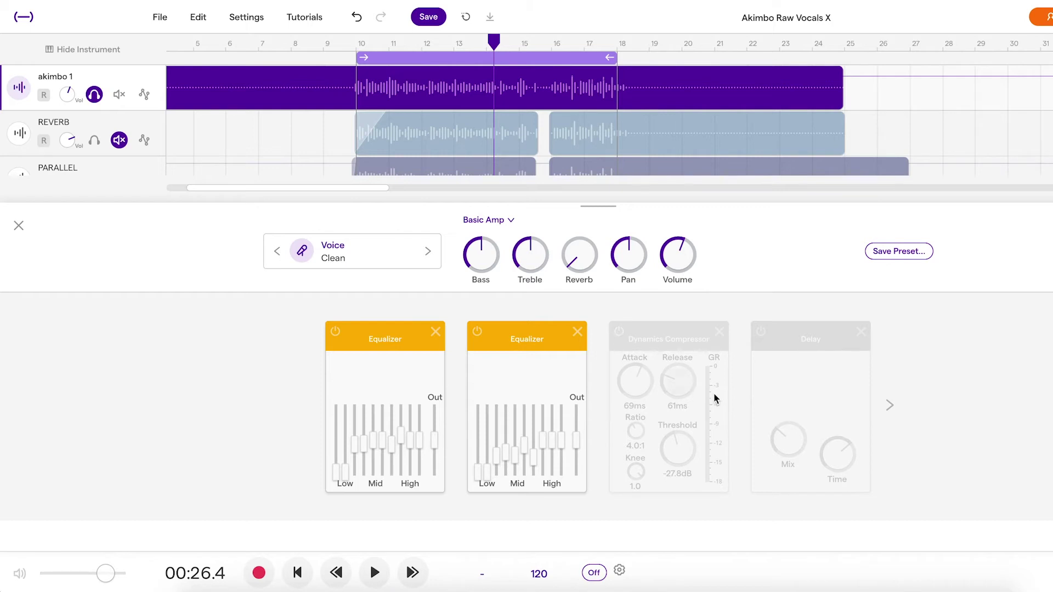
- Switch on the Dynamics Compressor and try an attack of 0.0 ms while the vocal plays
left_click(889, 405)
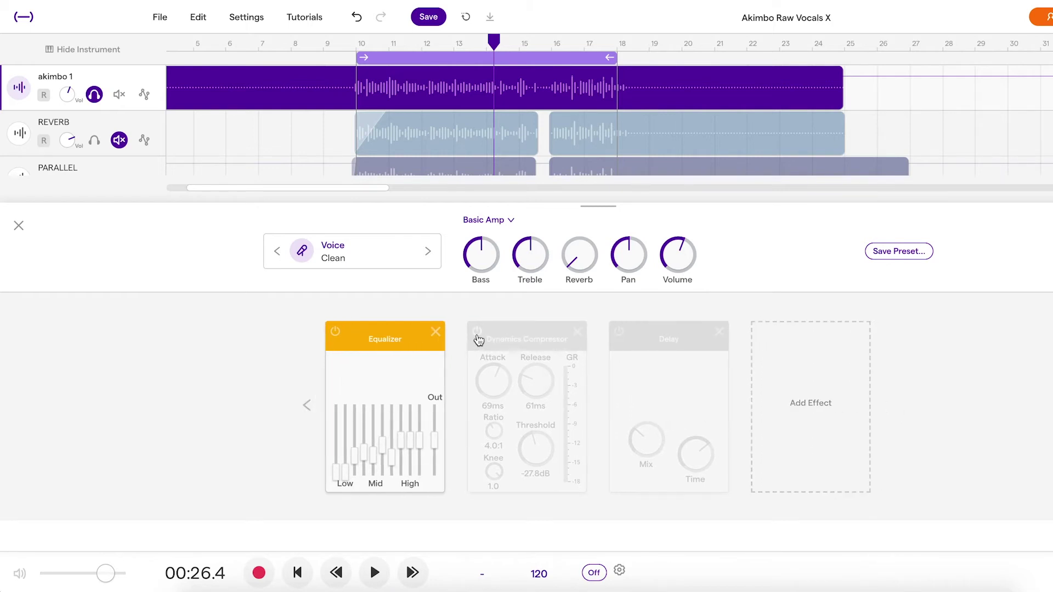
left_click(477, 334)
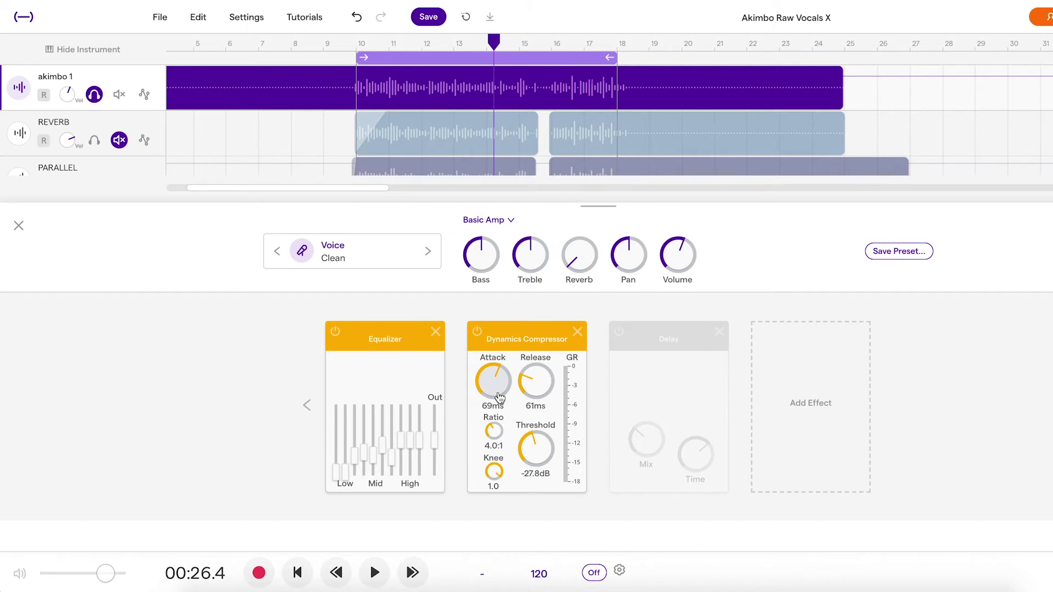
key("space")
left_click_drag(499, 397, 495, 492)
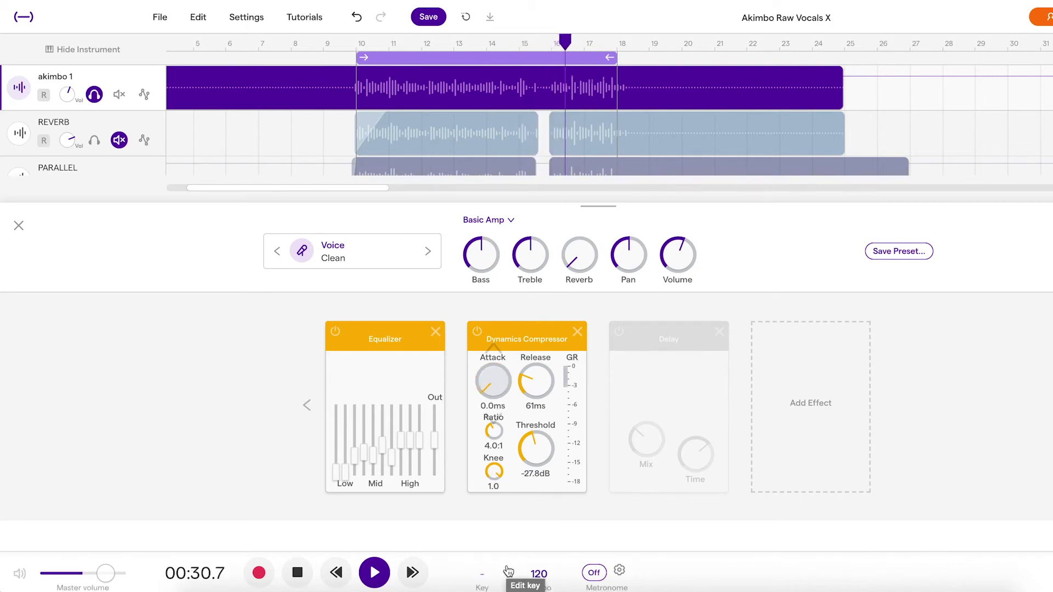
- Set the Dynamics Compressor's attack to 70 ms while auditioning the vocal
mouse_move(494, 394)
left_mouse_down()
mouse_move(467, 365)
mouse_move(469, 393)
mouse_move(492, 386)
mouse_move(503, 547)
mouse_move(493, 407)
left_mouse_up()
key("space")
key("space")
key("space")
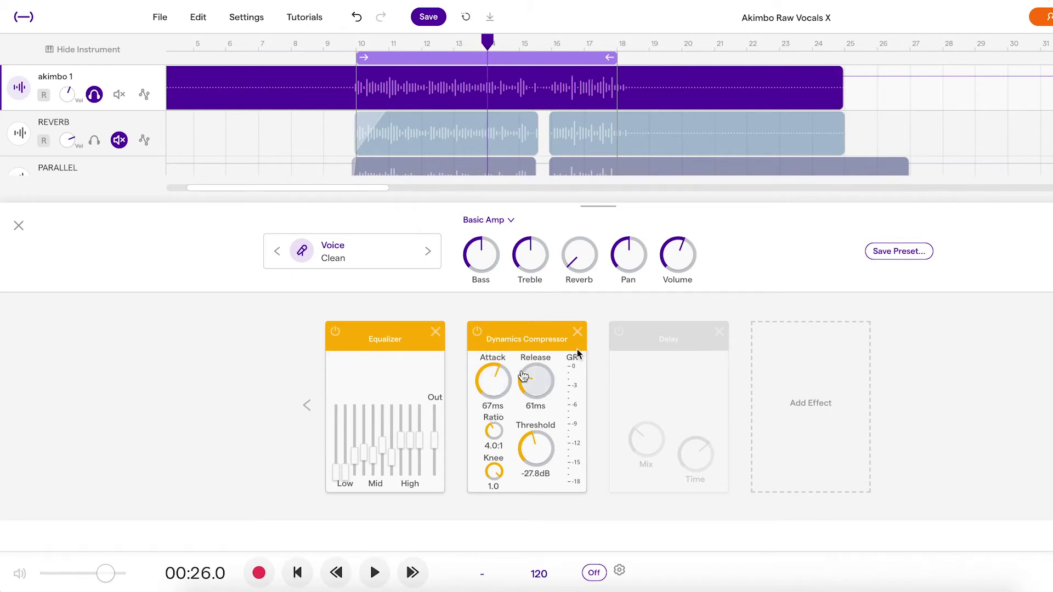
left_click_drag(497, 379, 501, 346)
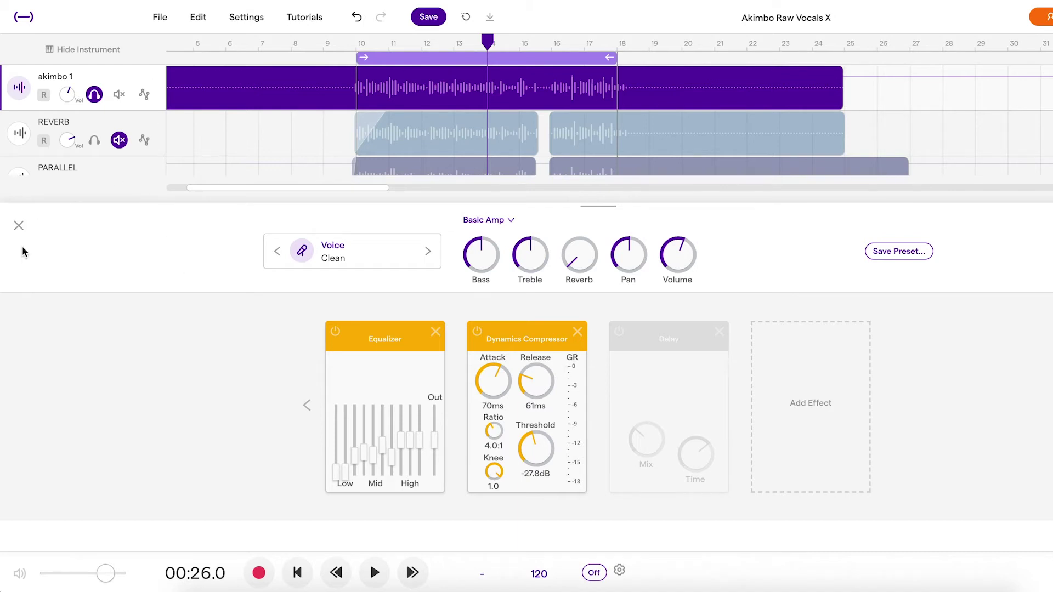
- Resume playback of the vocal loop and switch on the Delay effect
key("space")
left_click(618, 333)
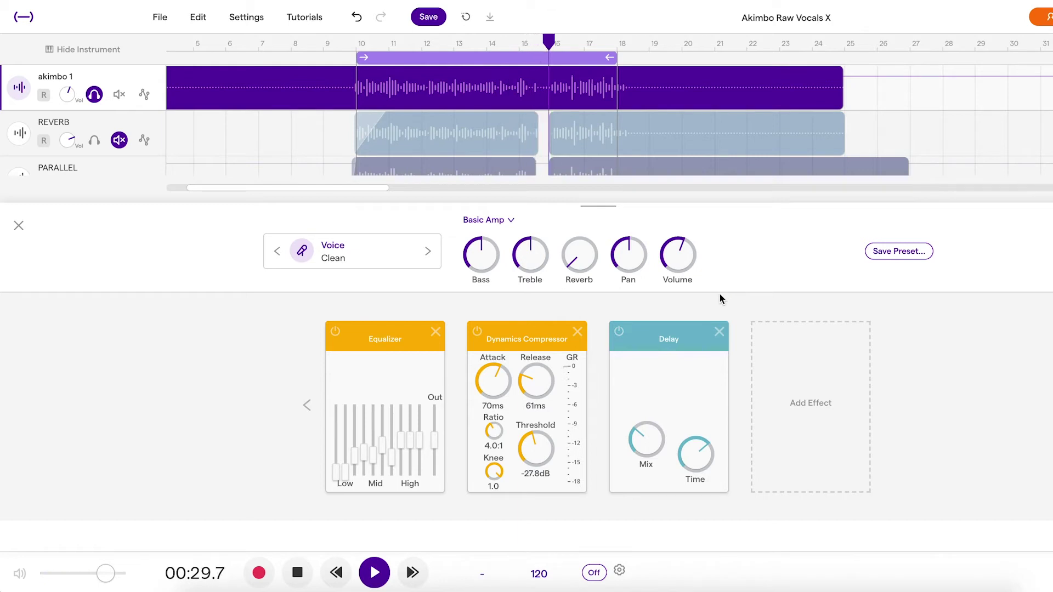
- Stop the vocal playback and close the effects of the akimbo 1 track
key("space")
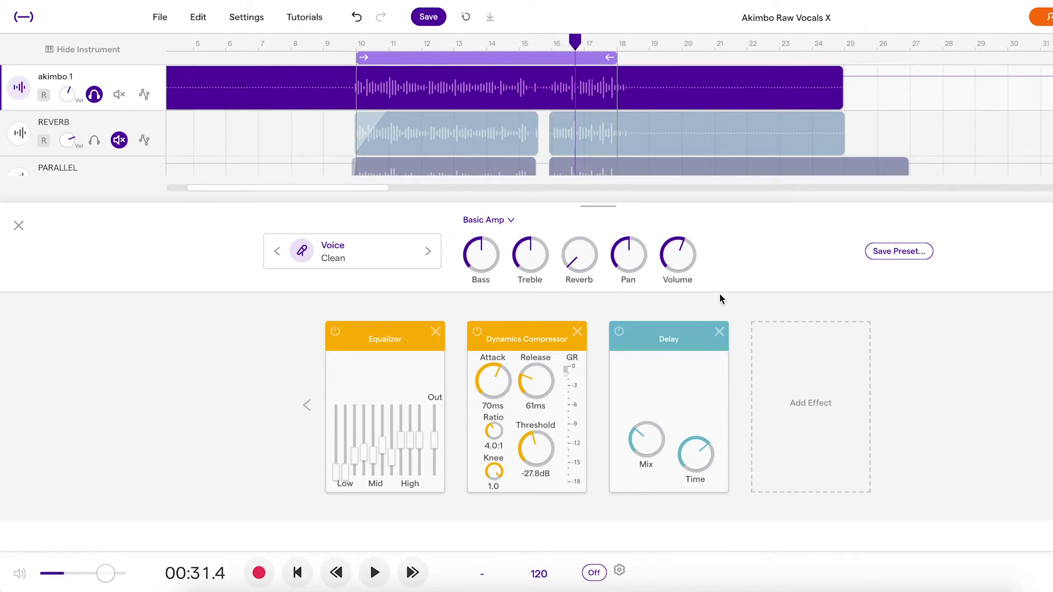
left_click(19, 227)
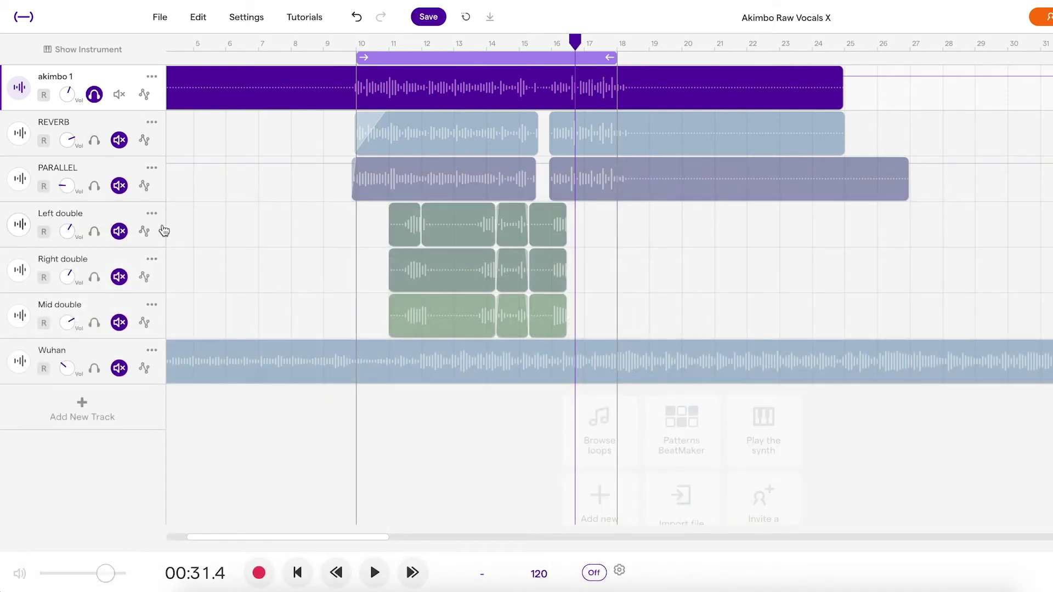
mouse_move(412, 105)
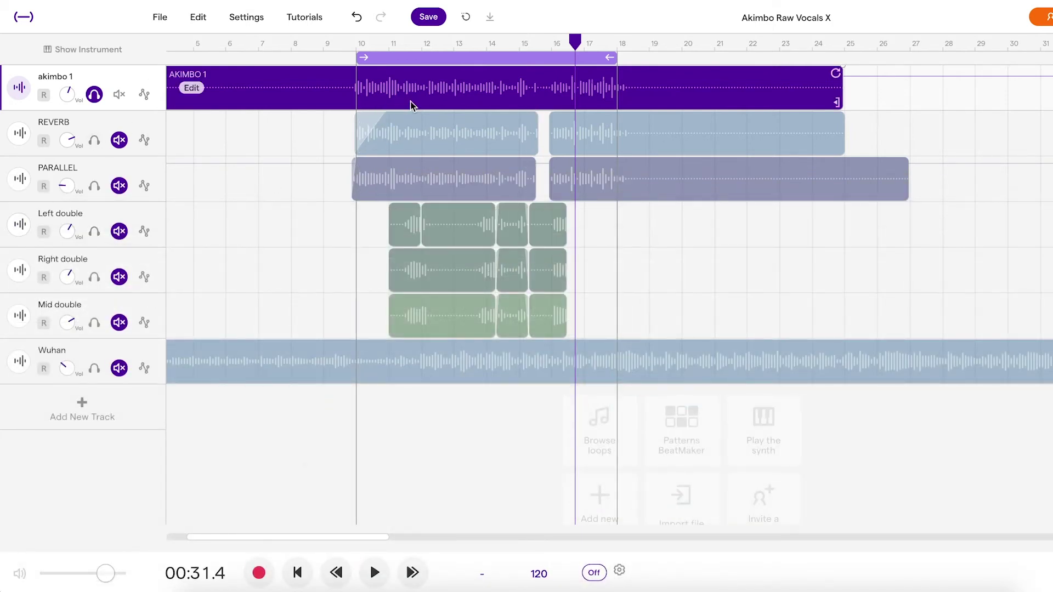
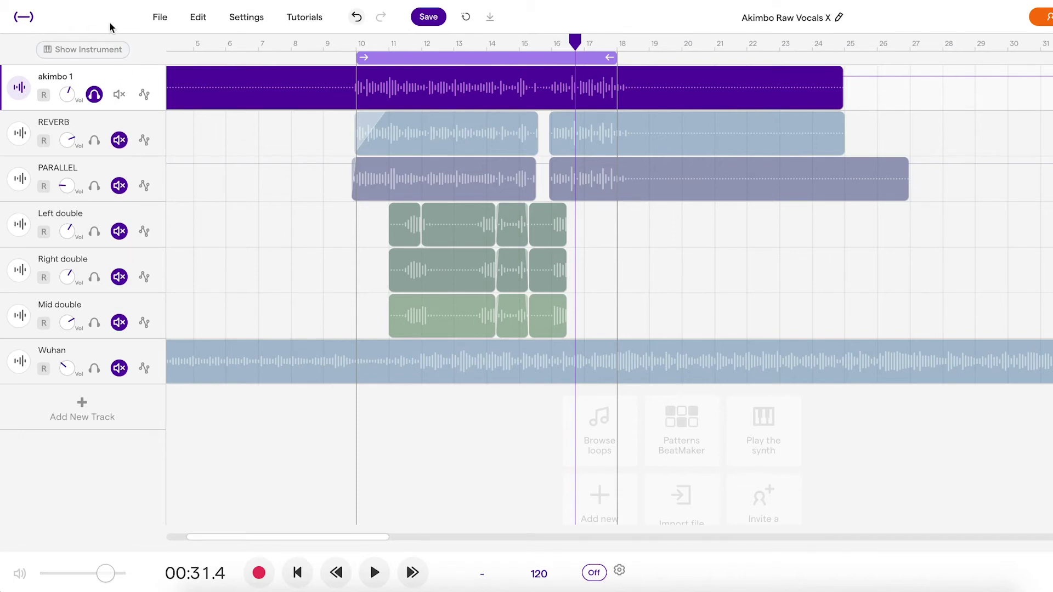
- Reopen the akimbo 1 track's effects to review the vocal chain once more, and close them again
scroll(377, 136, "up", 2)
scroll(377, 135, "up", 2)
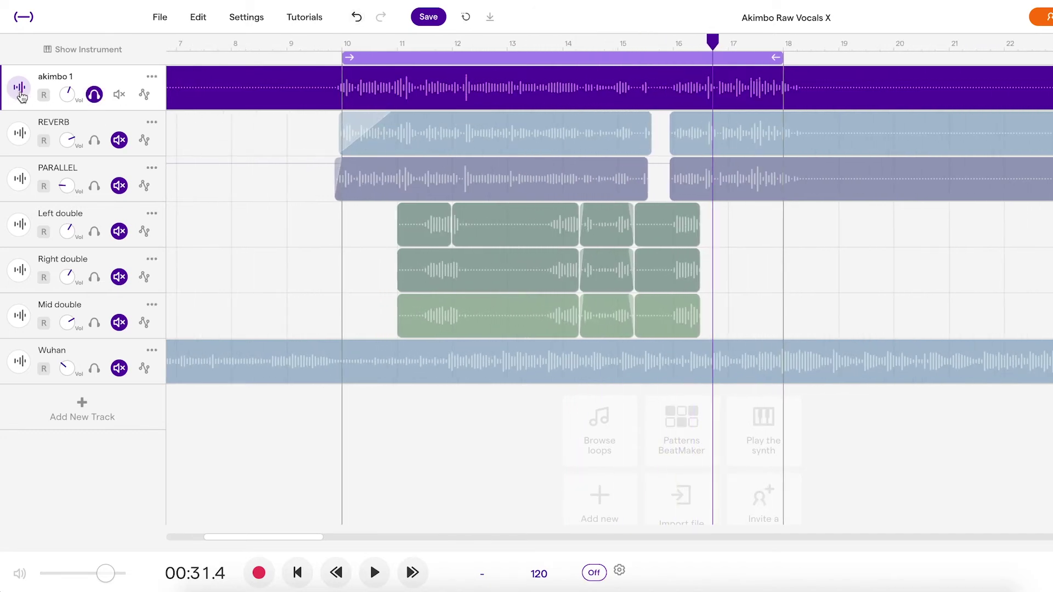
left_click(20, 89)
left_click_drag(588, 273, 574, 346)
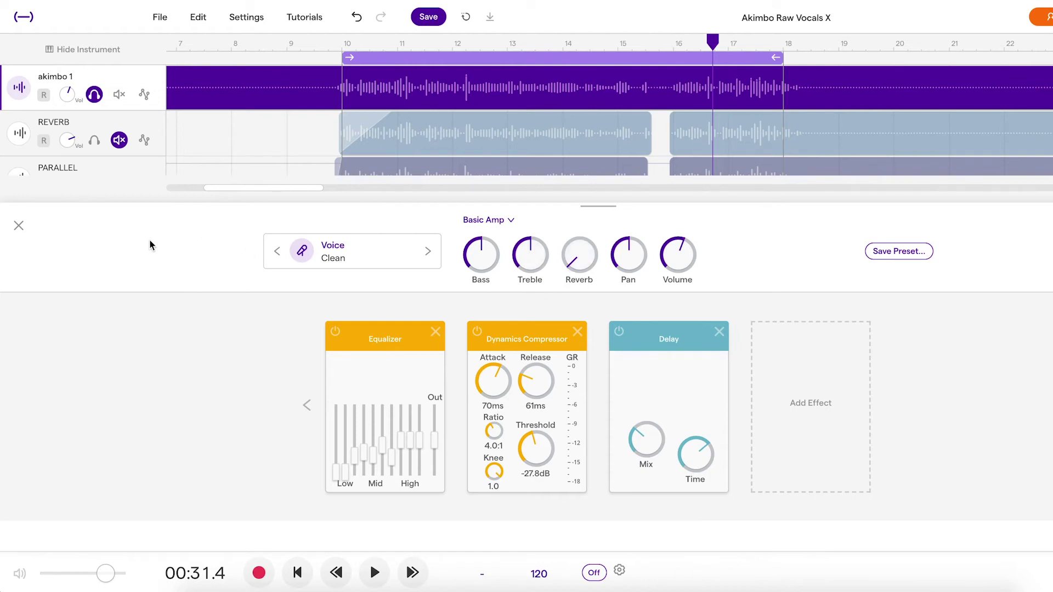
left_click(18, 225)
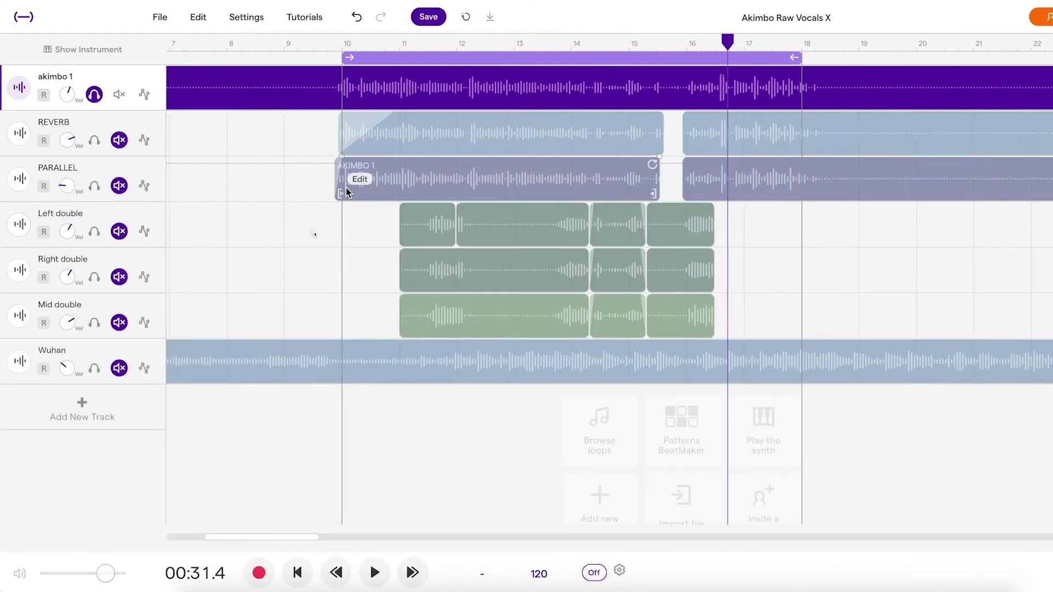
- Solo the REVERB track instead of akimbo 1 and play it from bar 10
scroll(346, 188, "up", 3)
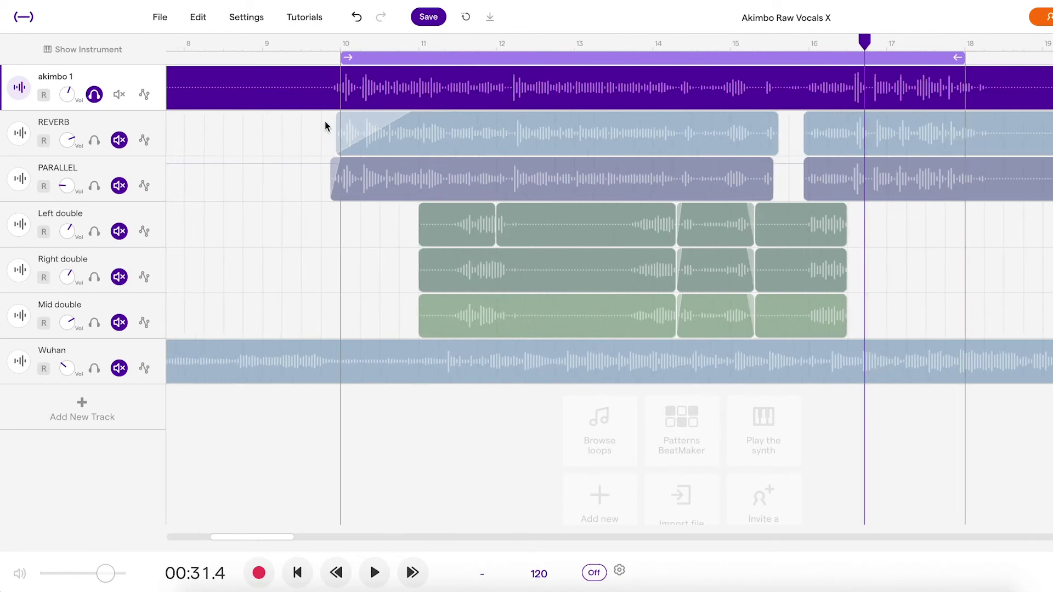
left_click(94, 140)
left_click(95, 95)
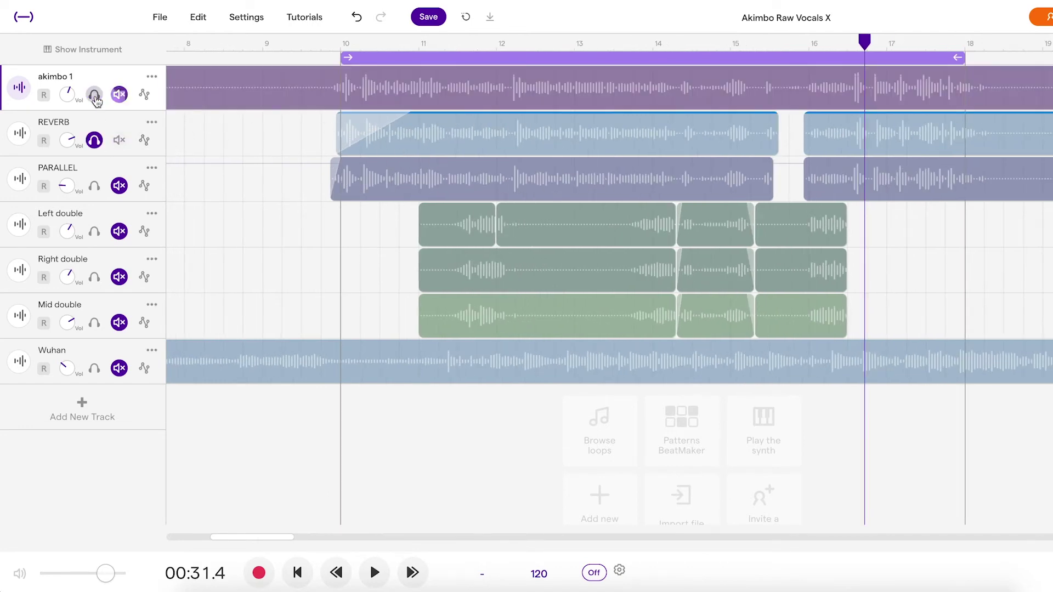
left_click(345, 47)
key("space")
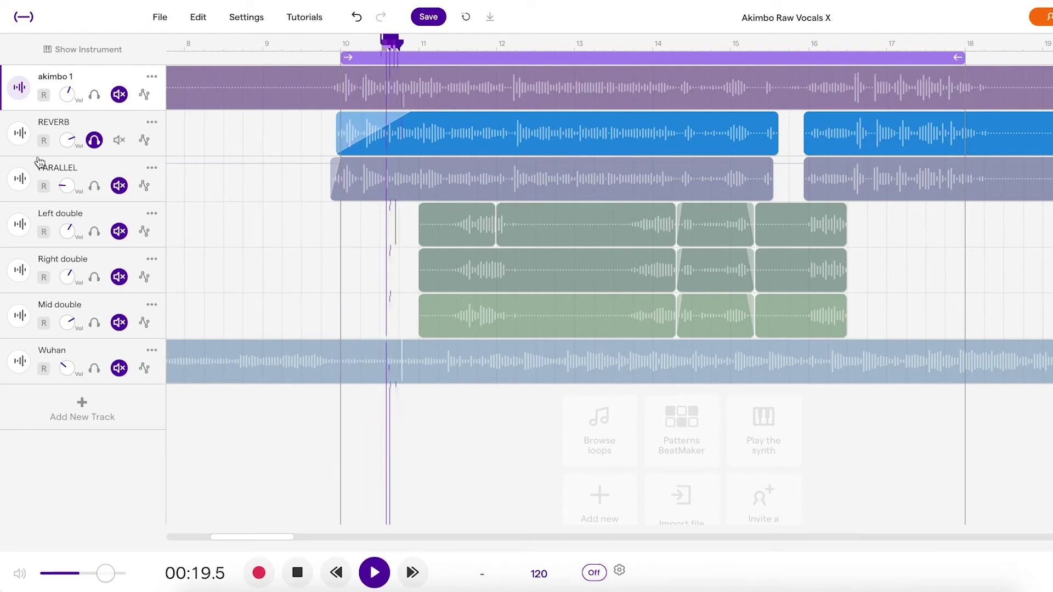
- Open the REVERB track's effects, look through the chain, and switch on the first Equalizer during playback
left_click(19, 133)
key("space")
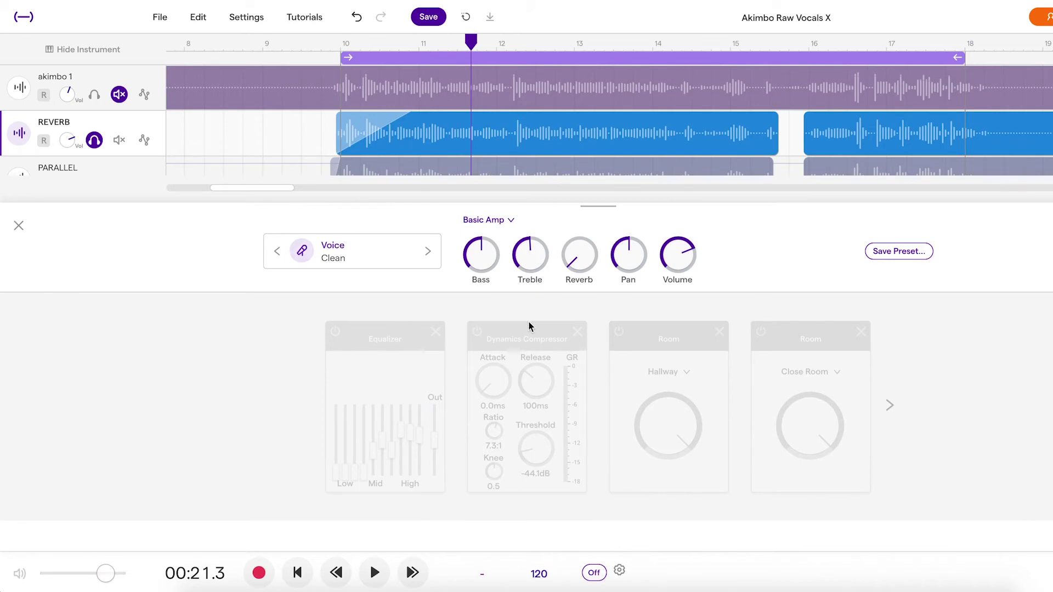
left_click(889, 405)
left_click(306, 405)
key("space")
left_click(335, 332)
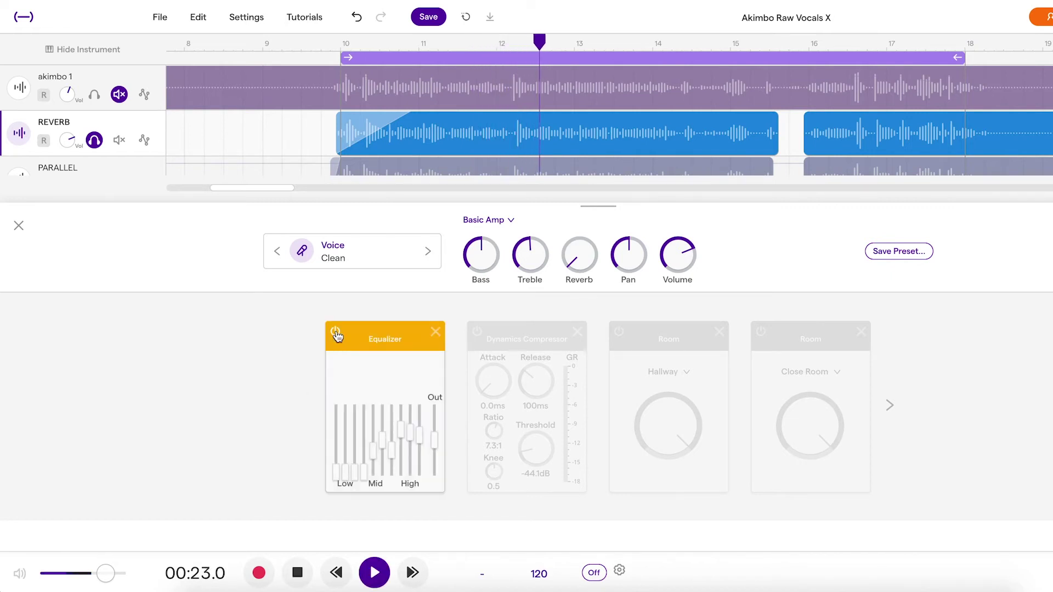
key("space")
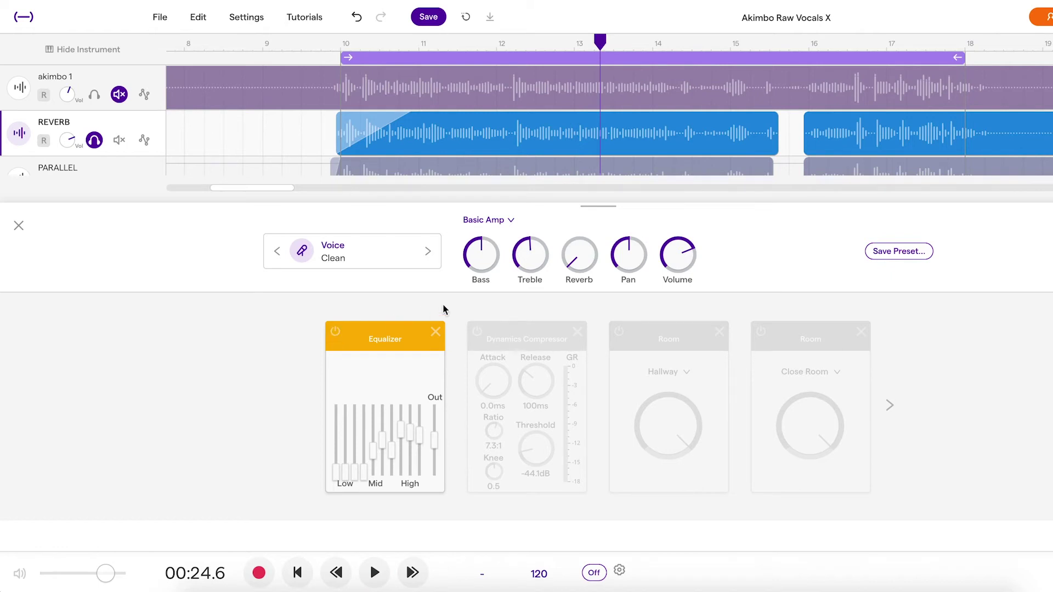
- Switch on the REVERB track's first Dynamics Compressor and set its attack to 9.9 ms while the loop plays
key("space")
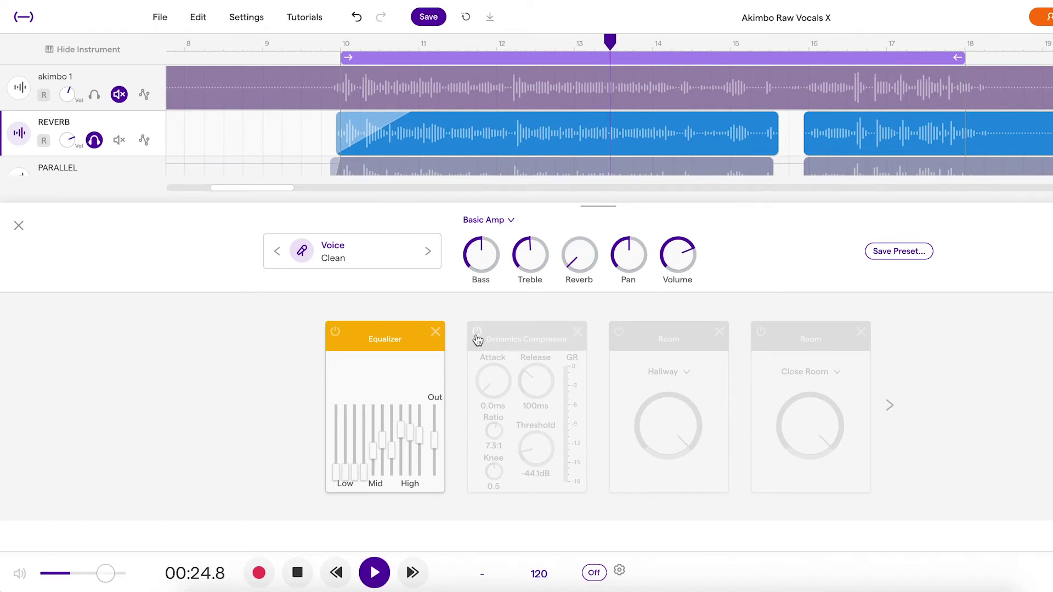
left_click(476, 335)
left_click_drag(490, 389, 495, 299)
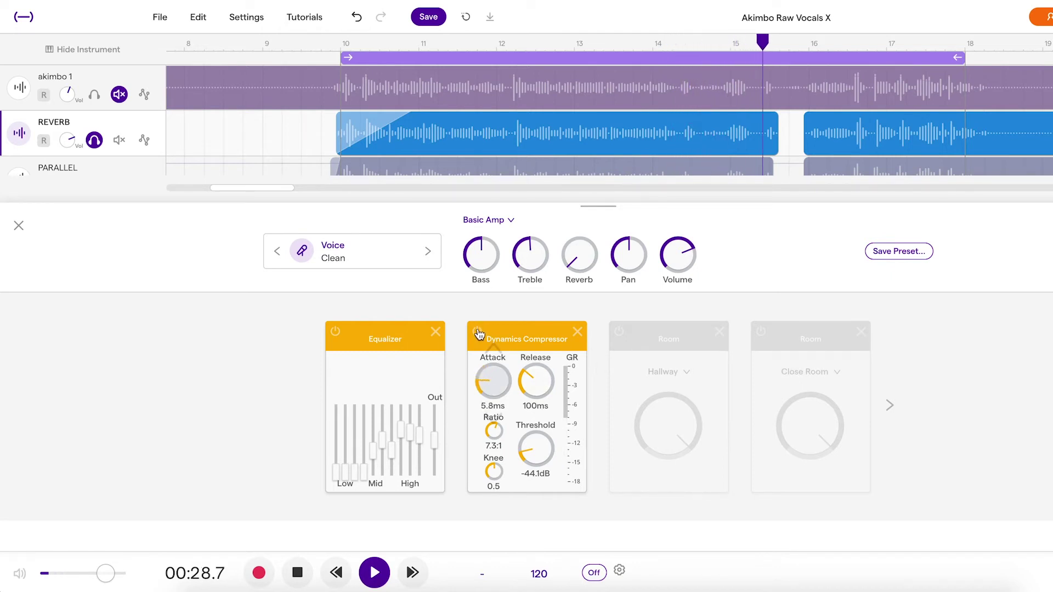
left_click_drag(489, 378, 496, 402)
key("space")
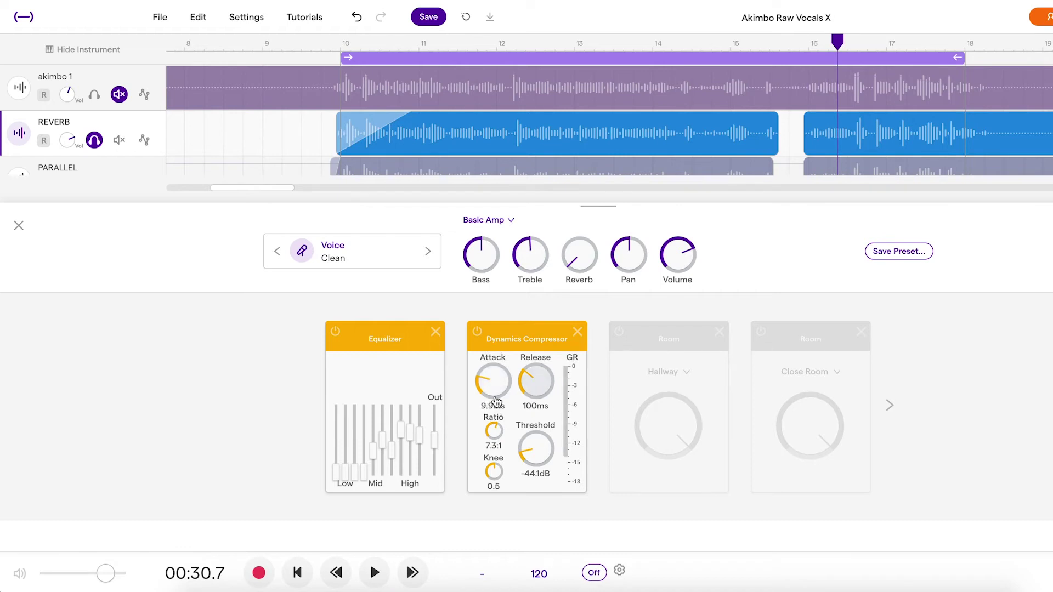
- Switch on the Hallway and Close Room reverbs of the REVERB track while the loop plays
left_click(889, 407)
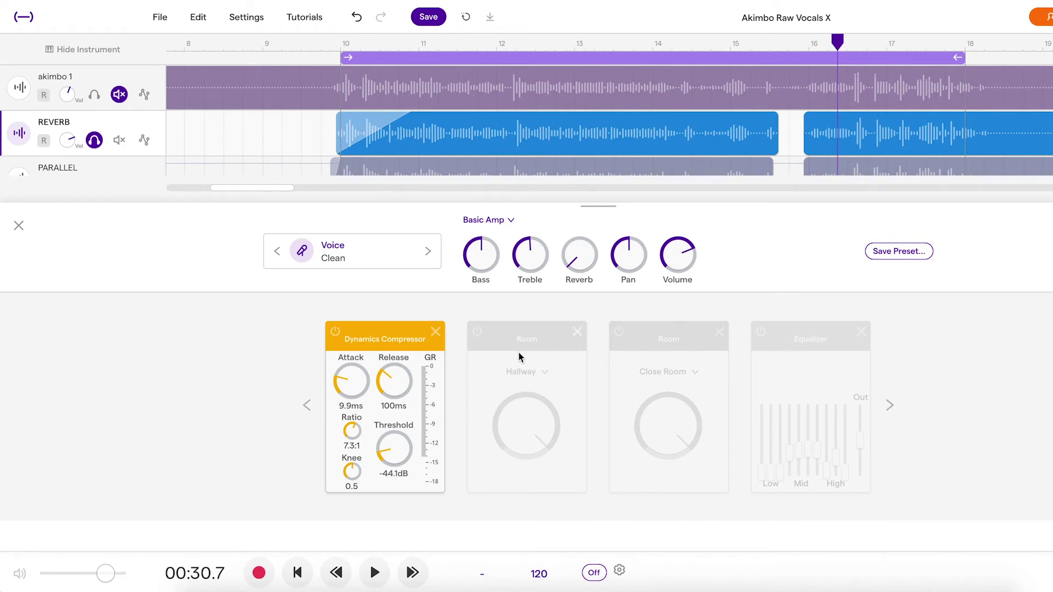
key("space")
left_click(488, 344)
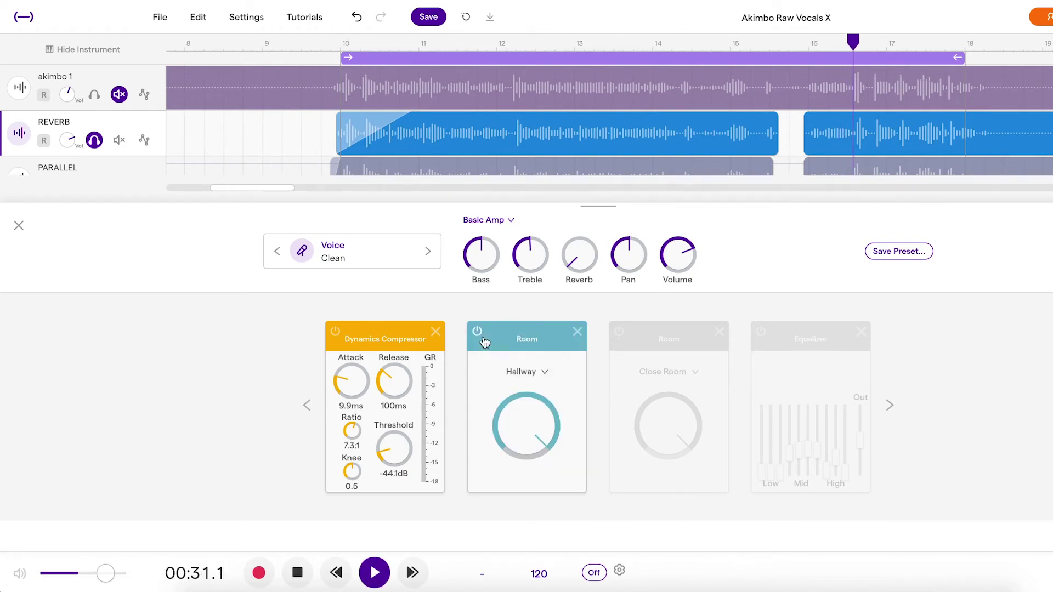
left_click(618, 332)
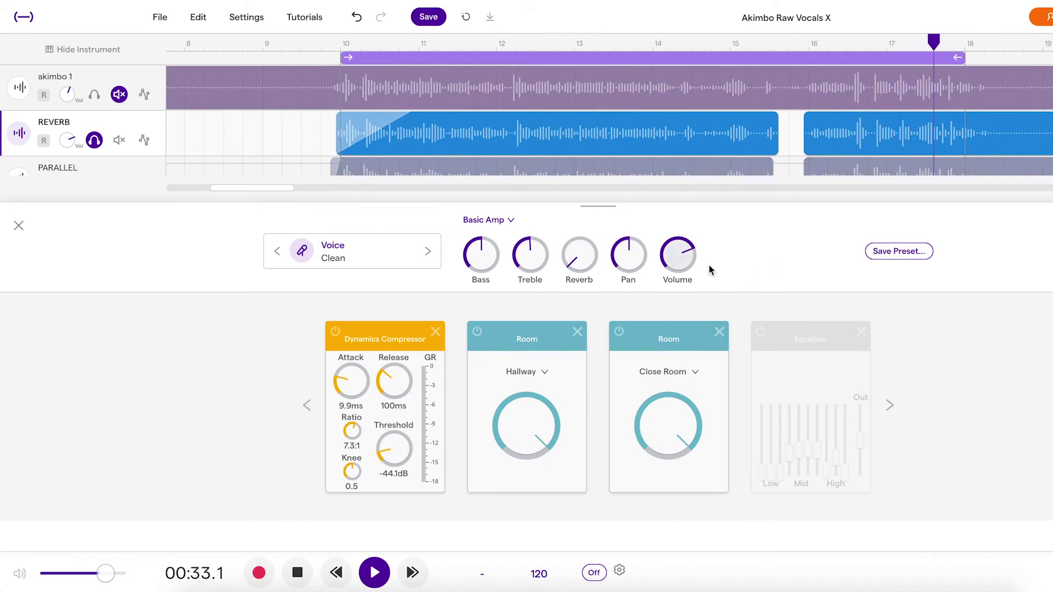
key("space")
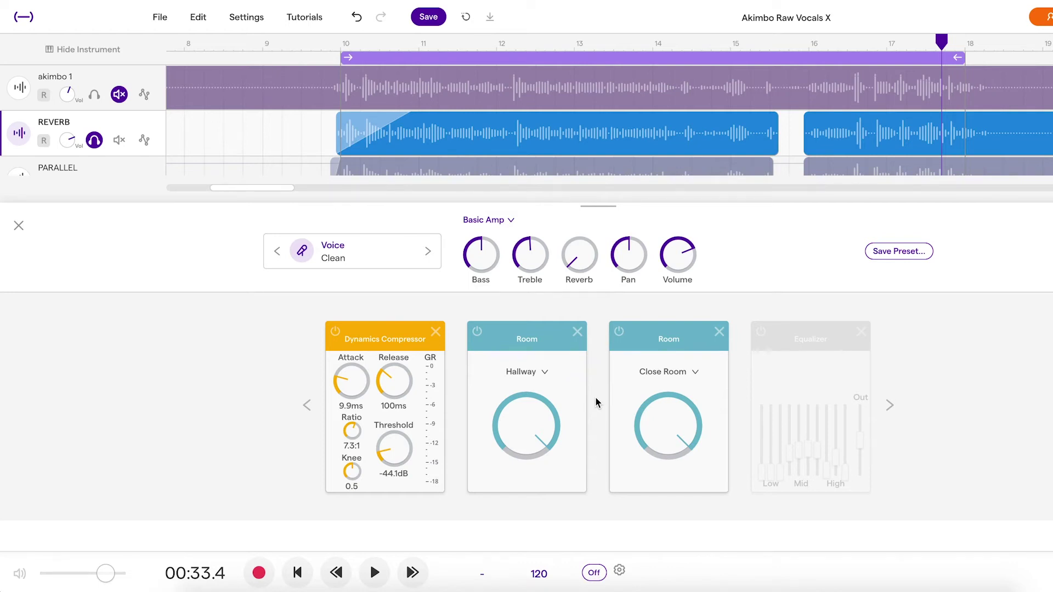
- Switch on the two Equalizers that follow the Room reverbs and audition the REVERB track
key("space")
left_click(888, 405)
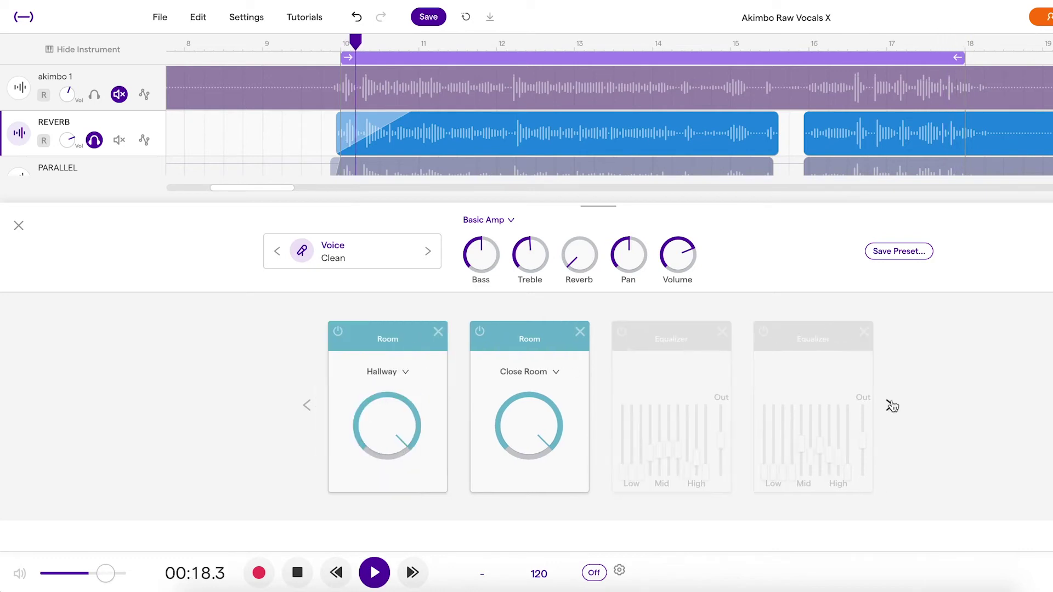
left_click(888, 405)
key("space")
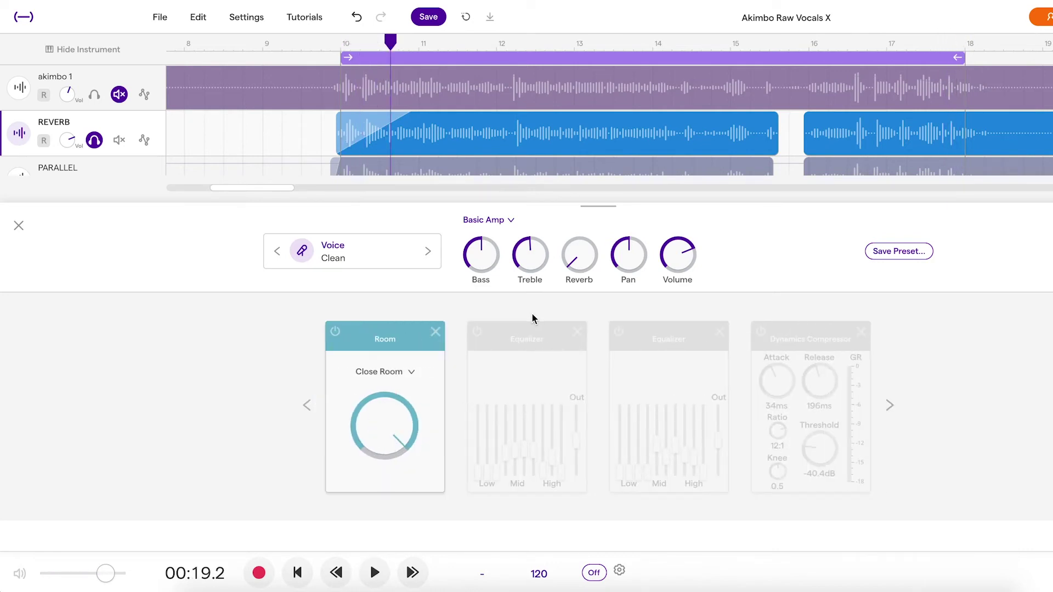
left_click(476, 331)
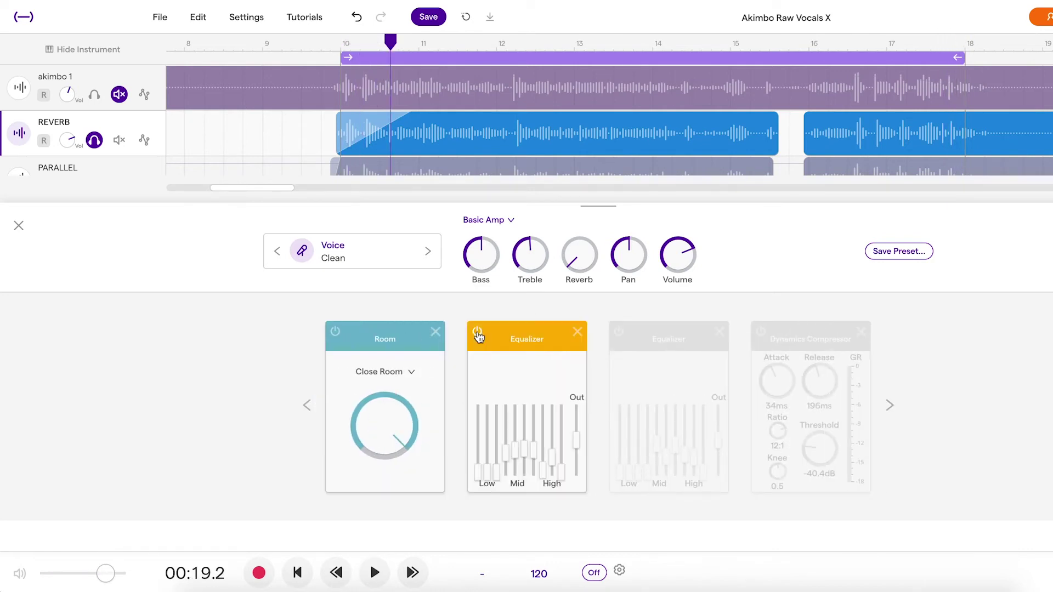
left_click(618, 332)
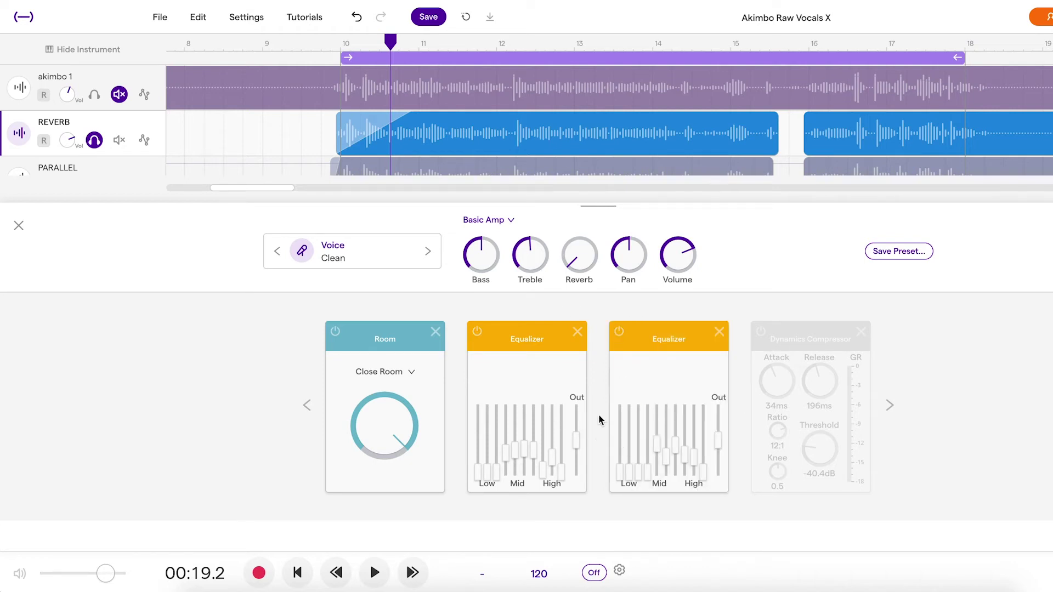
key("space")
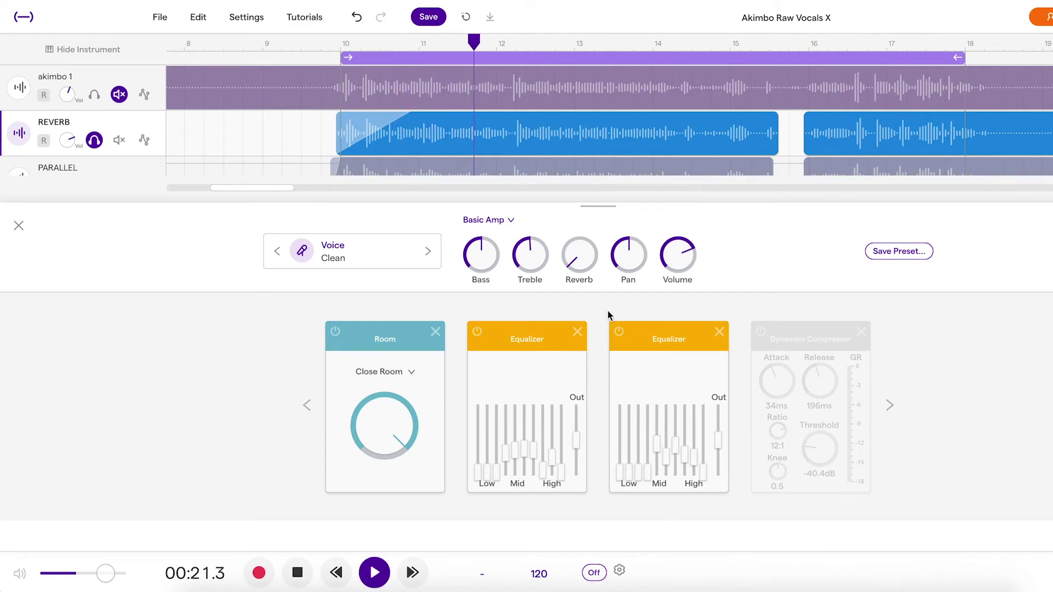
- Switch on the last Dynamics Compressor with a 40 ms attack and compare it on and off during playback
left_click(889, 405)
key("space")
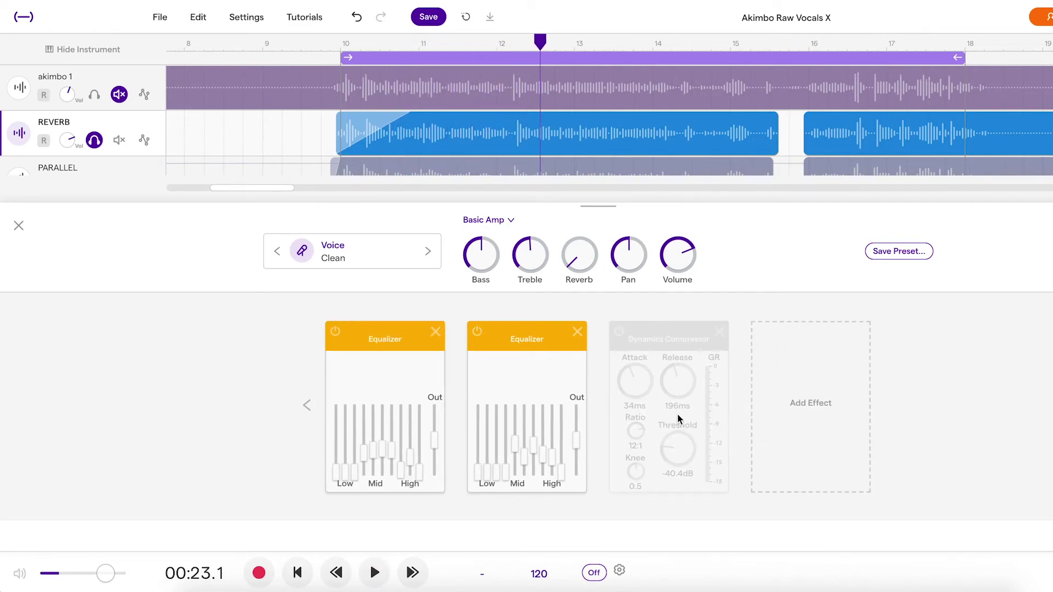
left_click(620, 332)
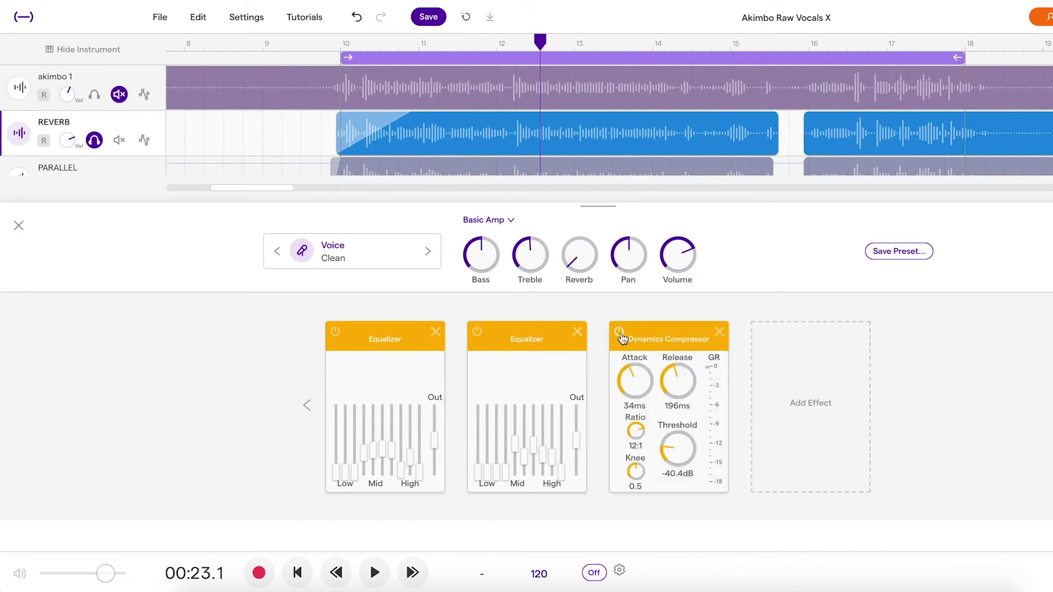
left_click_drag(630, 376, 637, 368)
left_click_drag(637, 373, 651, 391)
key("space")
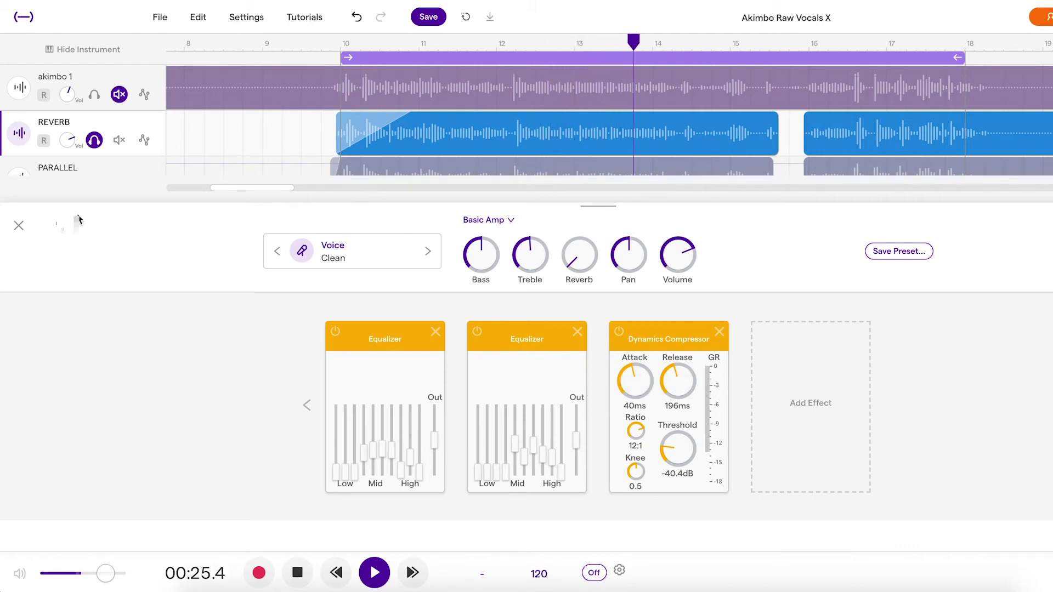
left_click(619, 332)
left_click(620, 332)
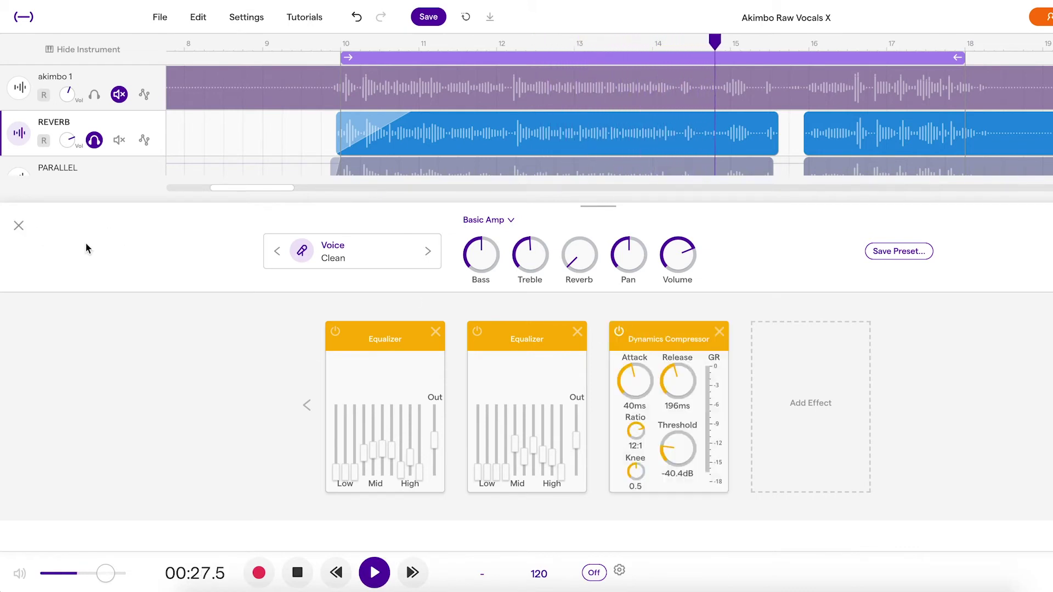
- Close the REVERB effects, stop playback, and solo akimbo 1 together with the REVERB track
left_click(19, 225)
key("space")
left_click(119, 94)
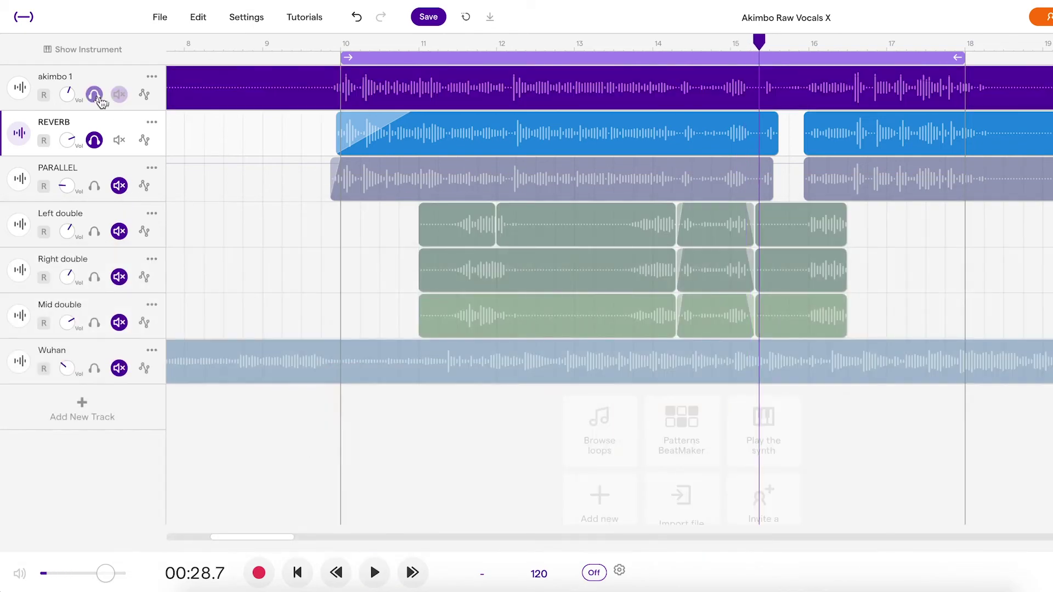
left_click(94, 94)
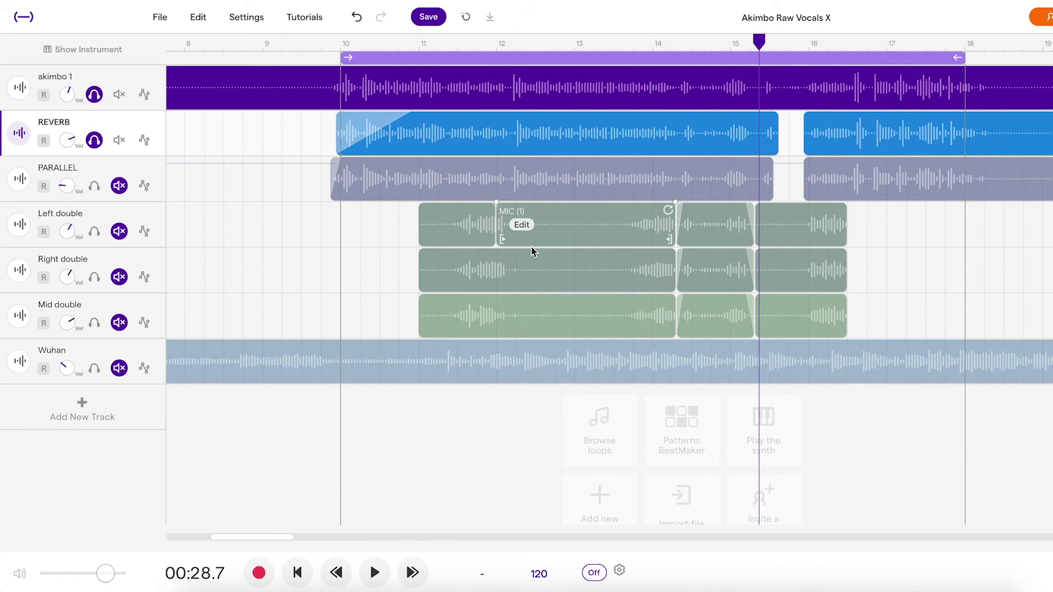
- Enlarge the akimbo 1 and REVERB tracks and compare the timing of their waveforms around position 12.2
scroll(516, 129, "up", 10)
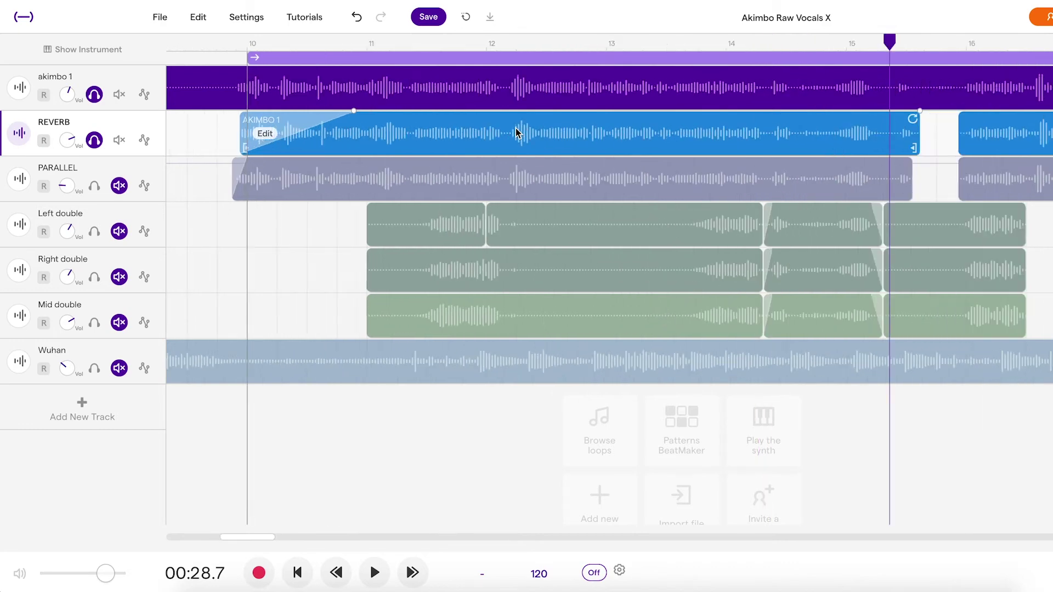
scroll(515, 132, "up", 5)
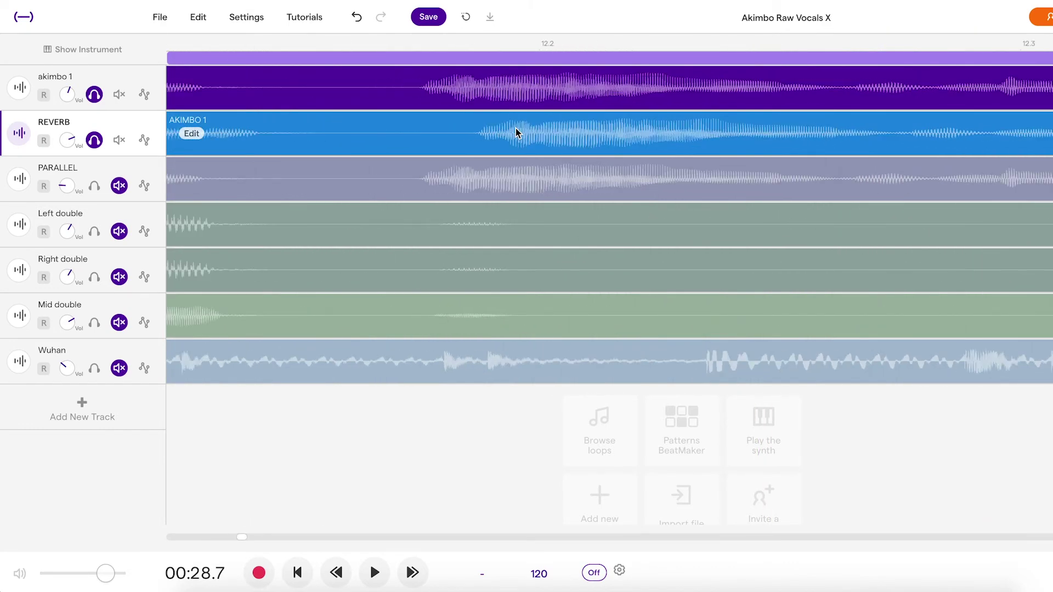
left_click_drag(127, 110, 131, 219)
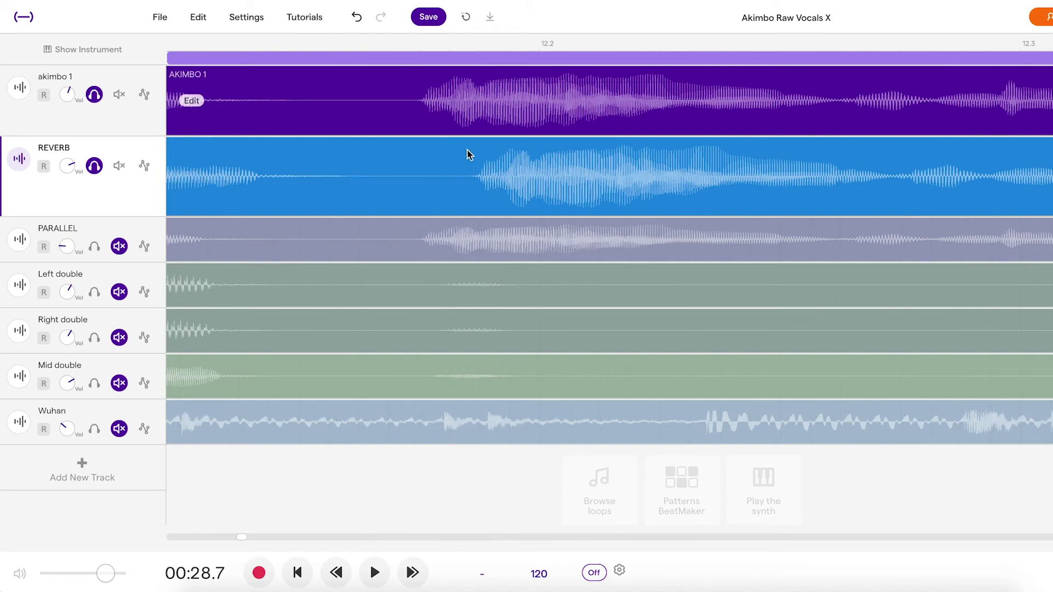
scroll(530, 180, "down", 5)
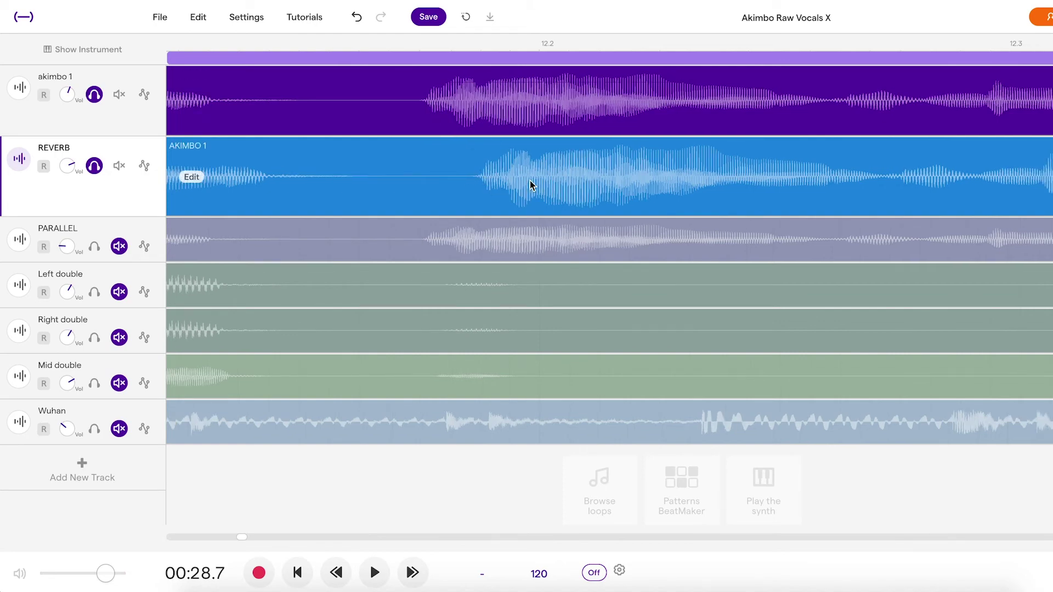
- Zoom the timeline out to show the whole loop from bar 10 to 18 and reduce the heights of REVERB and akimbo 1
scroll(529, 180, "down", 3)
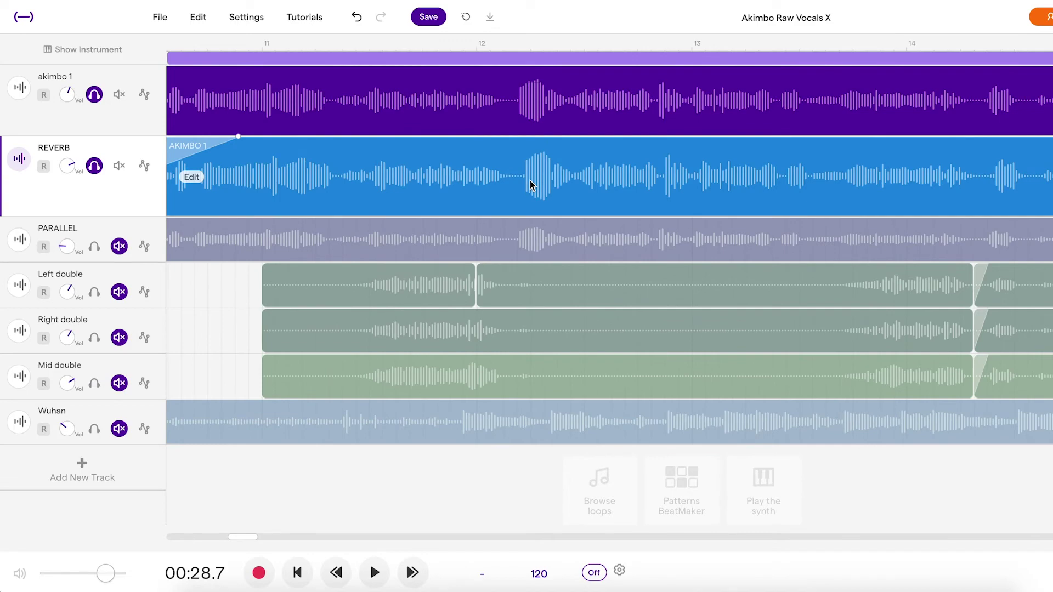
scroll(530, 181, "down", 4)
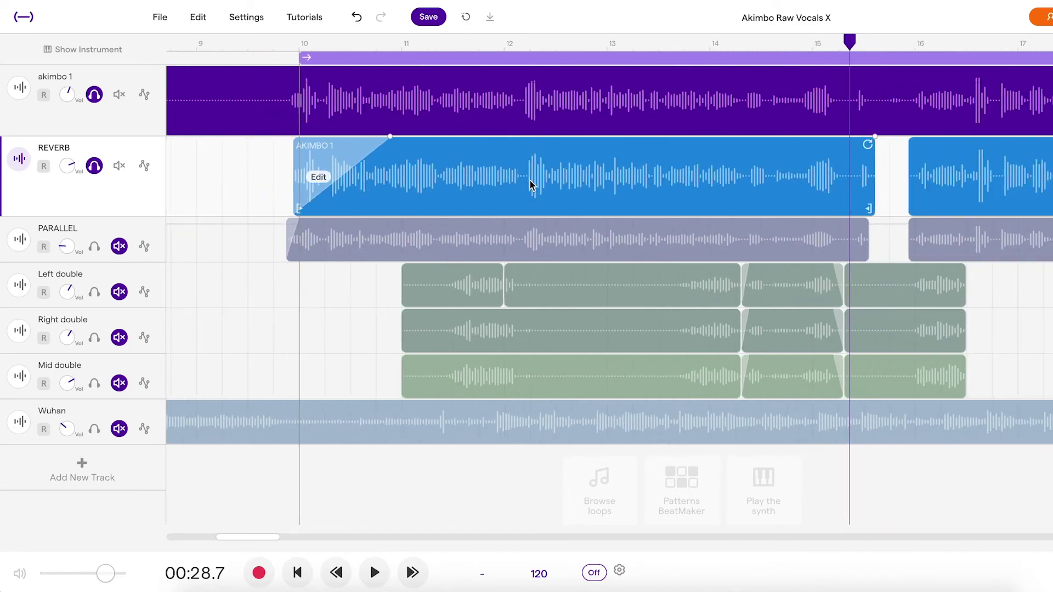
scroll(530, 185, "down", 4)
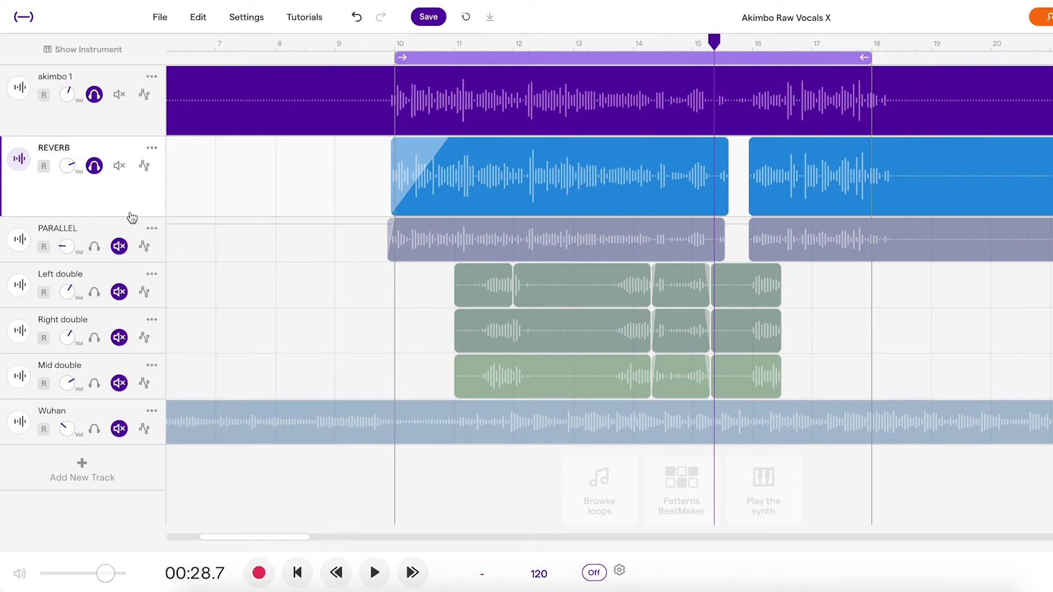
left_click_drag(128, 215, 129, 200)
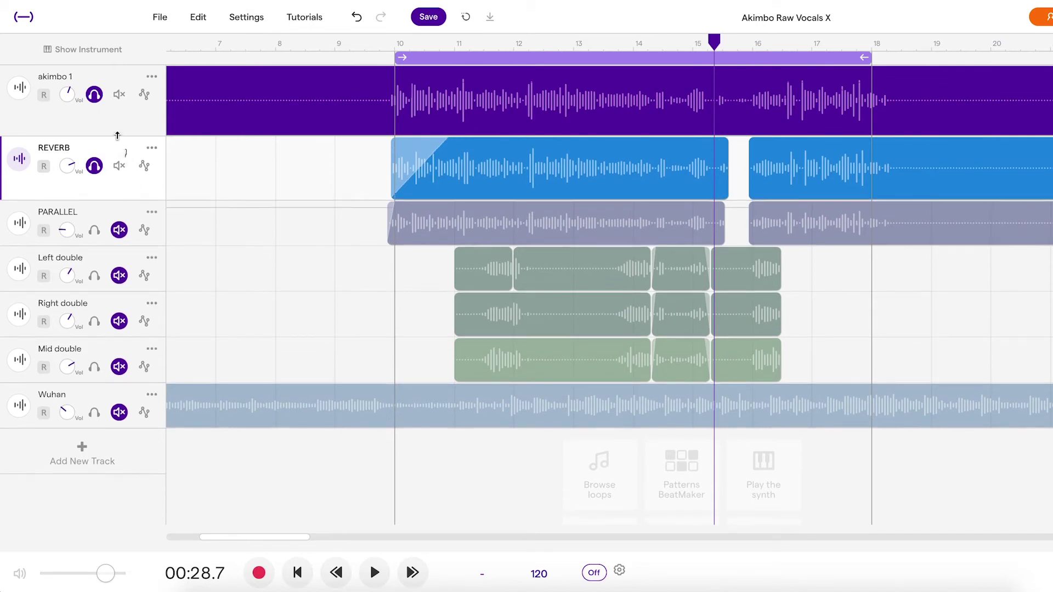
left_click_drag(117, 135, 117, 131)
- Play from bar 10 to compare akimbo 1 with and without the REVERB track, and leave REVERB unsoloed
left_click(395, 43)
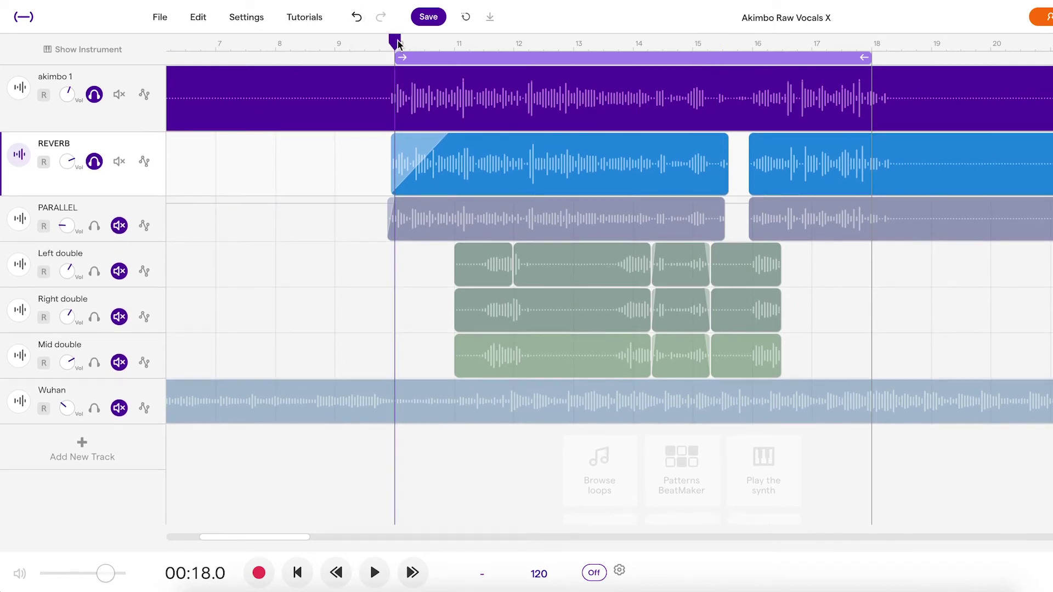
key("space")
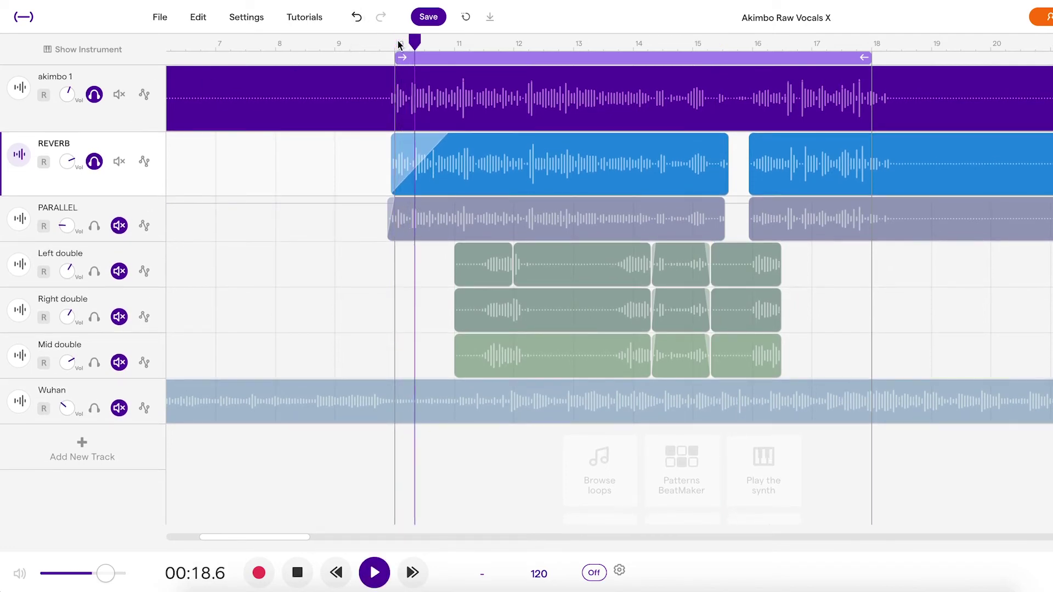
left_click(95, 163)
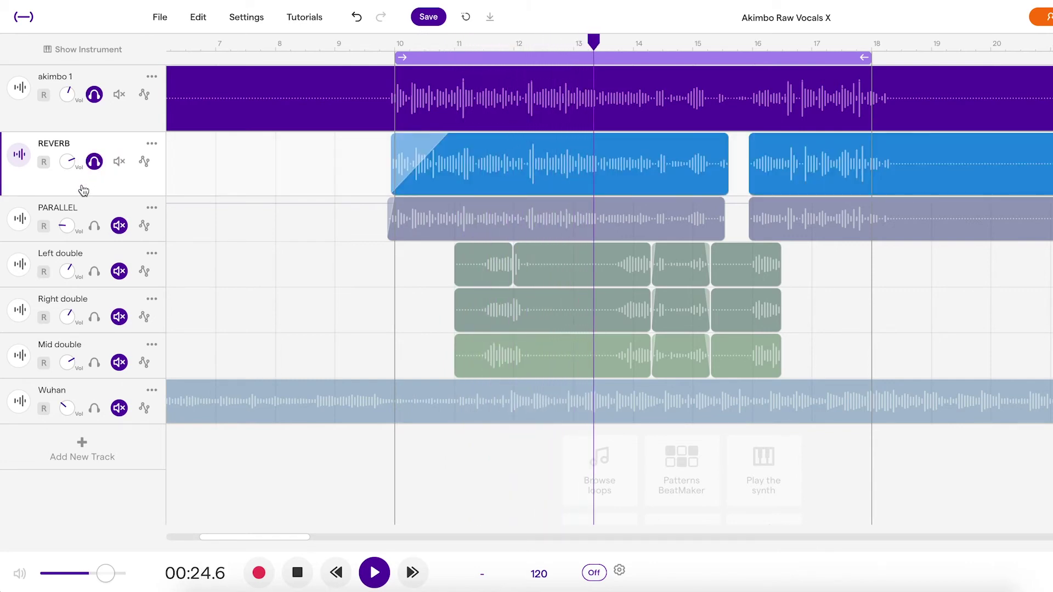
key("space")
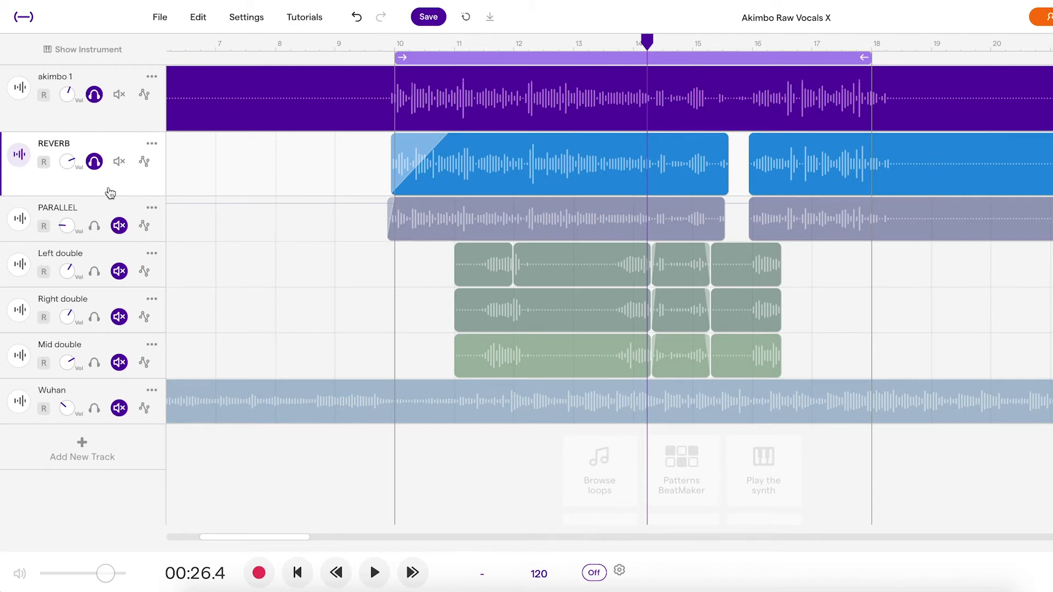
left_click(95, 161)
- Enlarge the PARALLEL track and briefly solo it alongside akimbo 1
left_click_drag(96, 238, 97, 262)
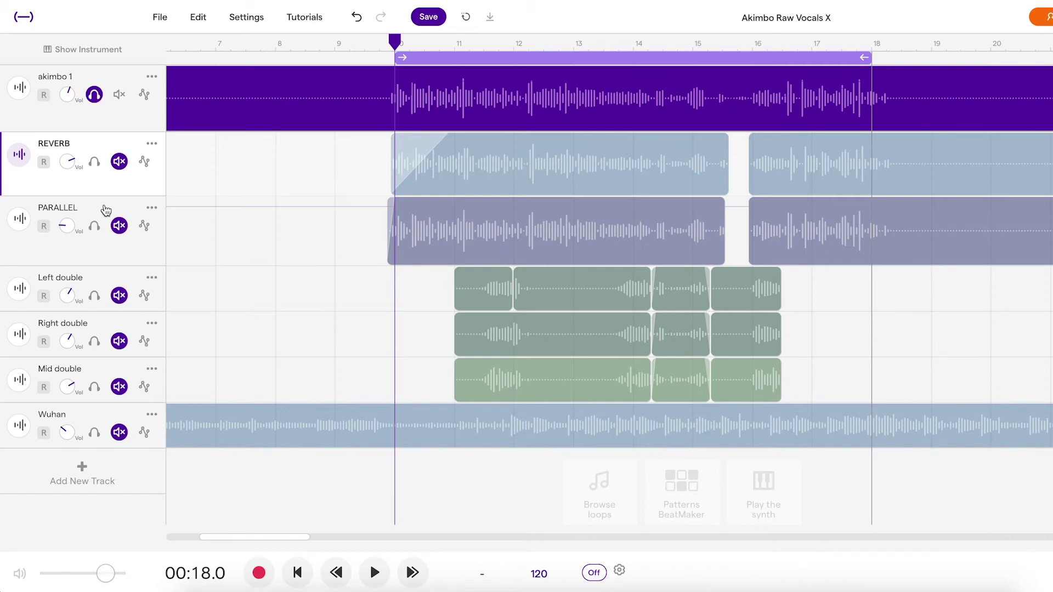
left_click(93, 226)
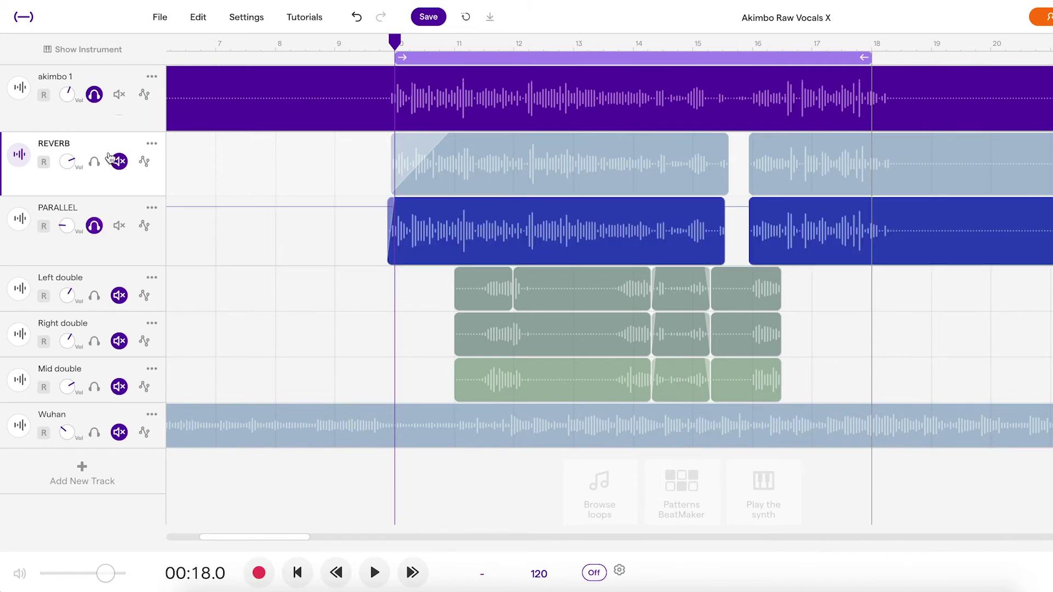
left_click(94, 227)
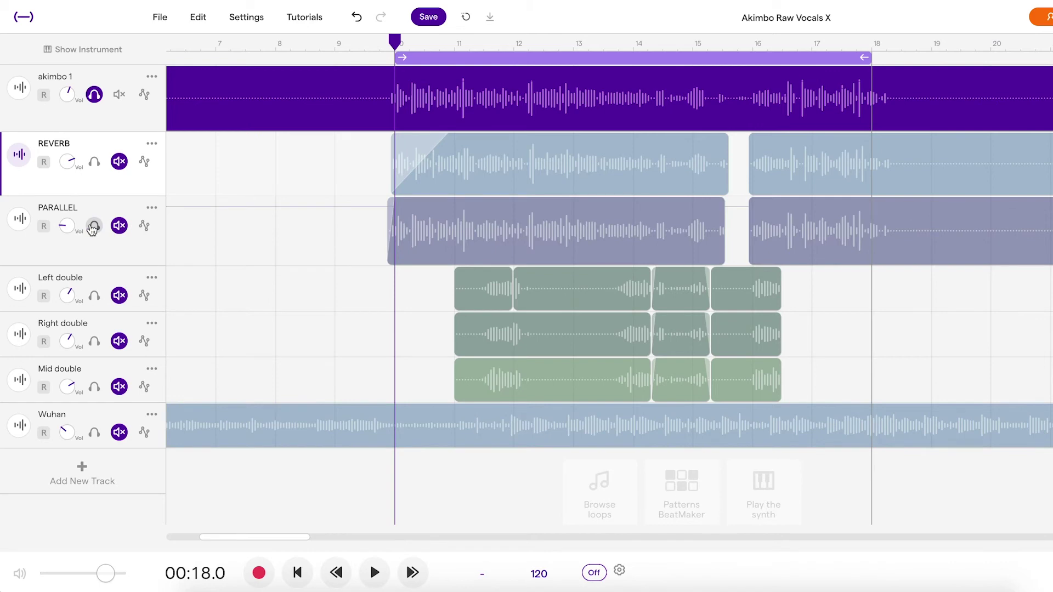
- Open the PARALLEL track's effects and look through its whole effect chain
left_click(110, 244)
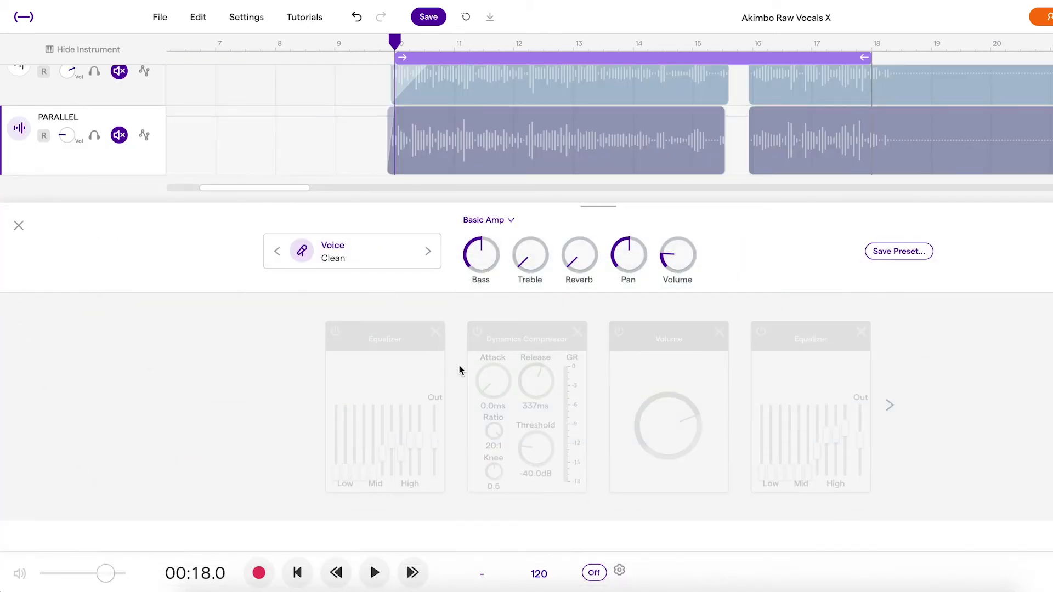
left_click(890, 407)
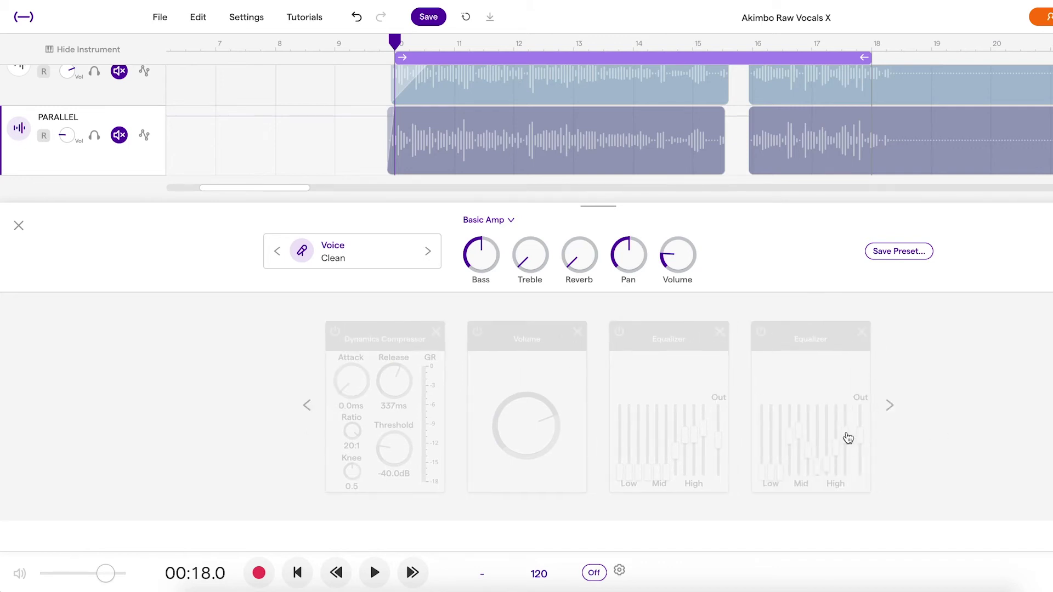
left_click(890, 408)
left_click(307, 406)
left_click(308, 407)
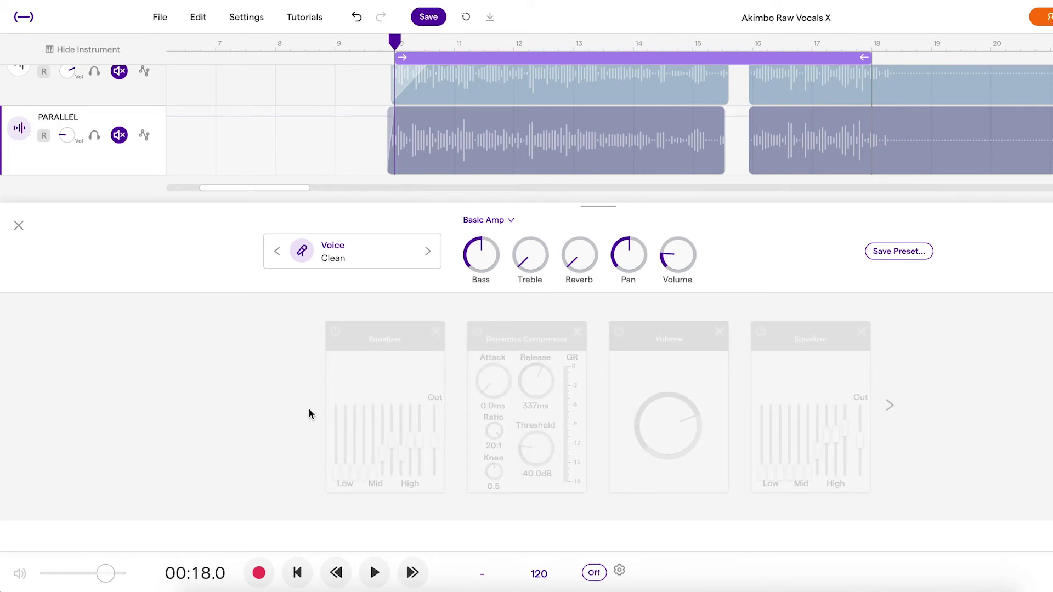
- Switch on the PARALLEL track's Dynamics Compressor, leaving the first Equalizer off
left_click(336, 332)
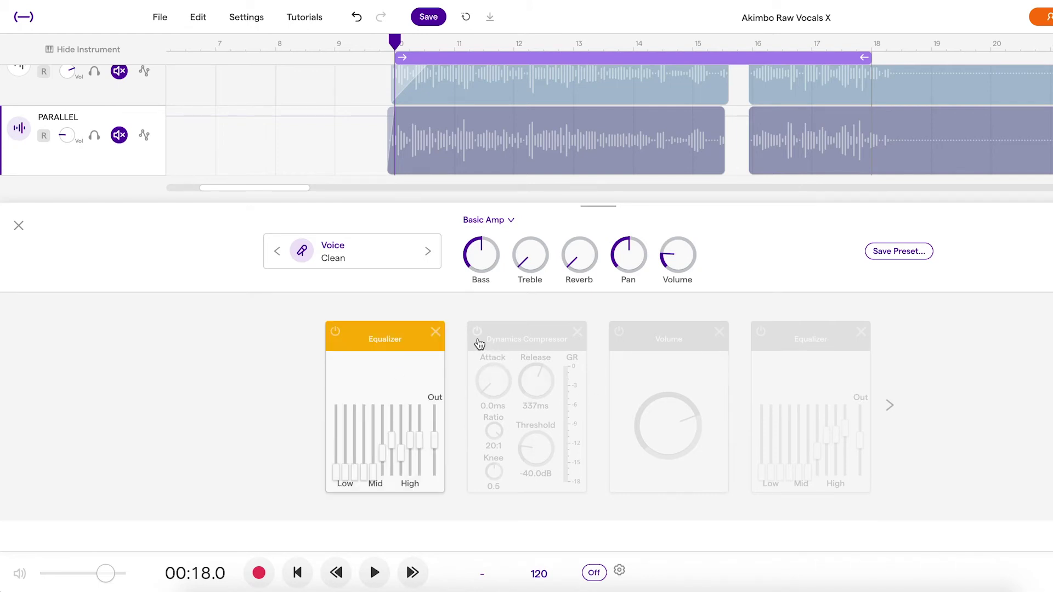
left_click(335, 331)
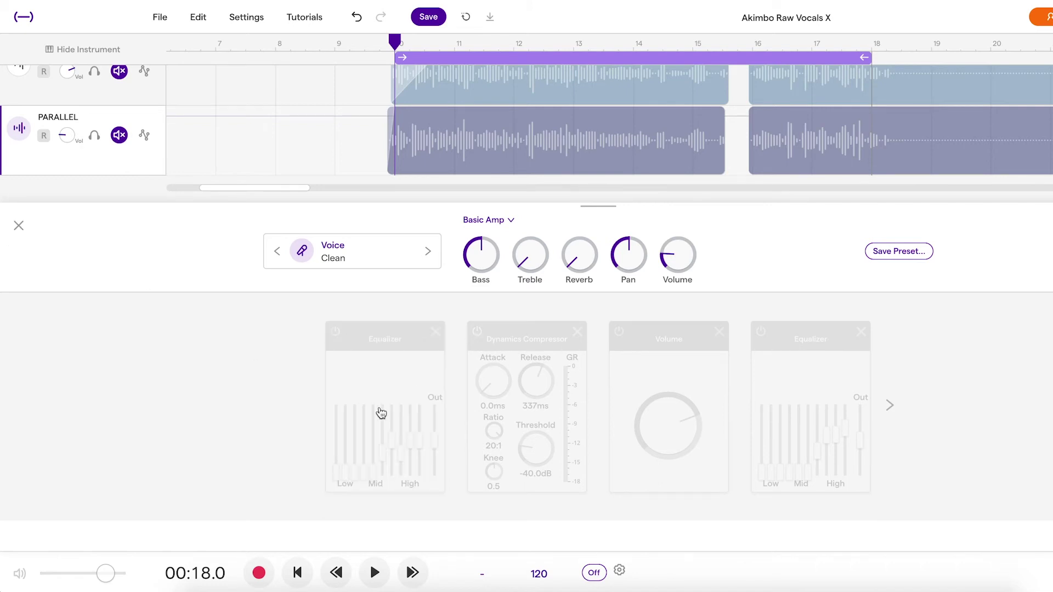
left_click(477, 332)
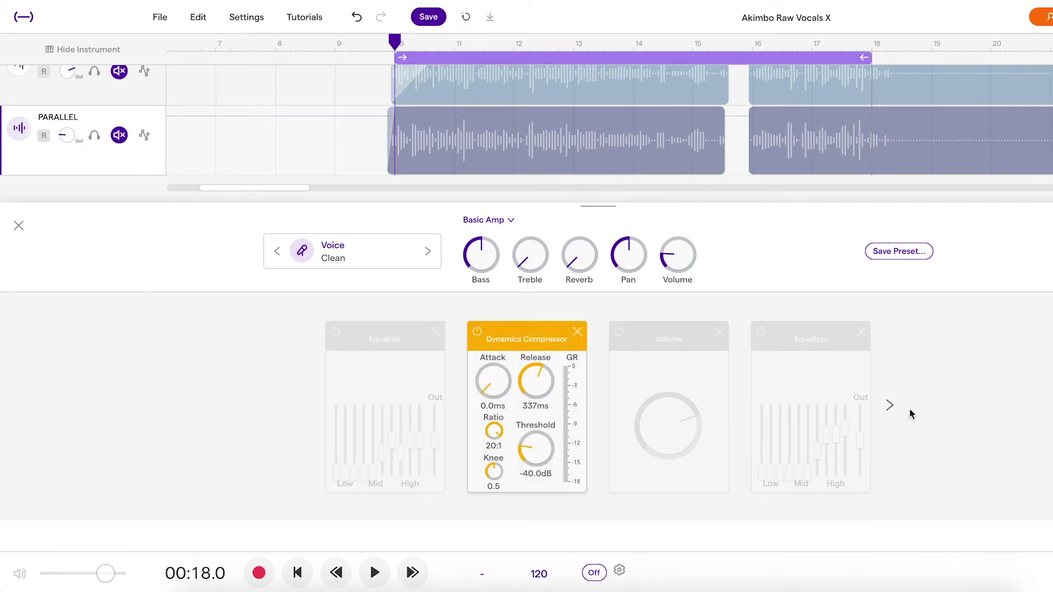
left_click(890, 406)
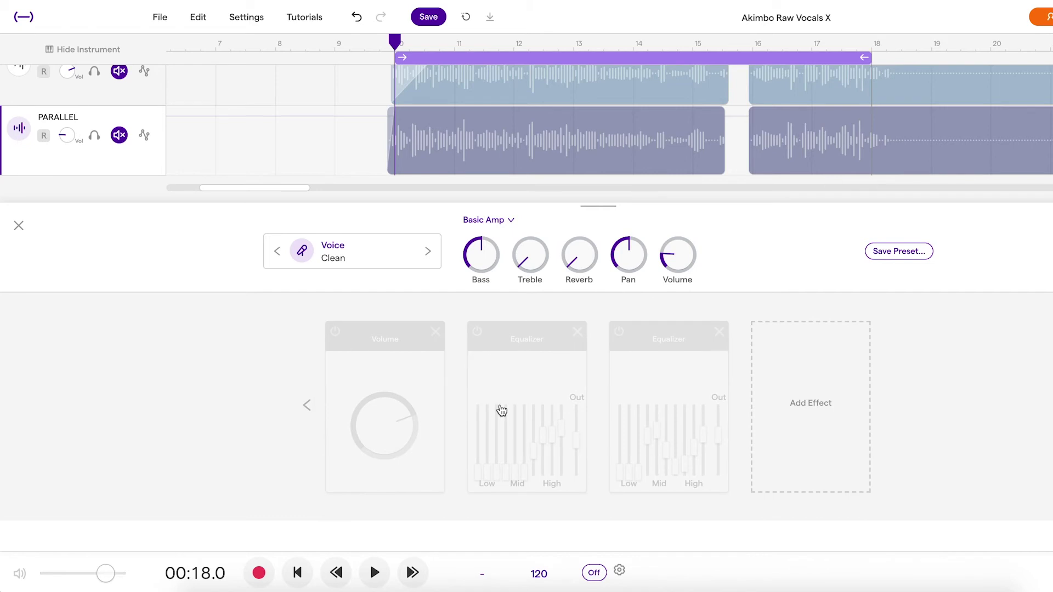
left_click(307, 406)
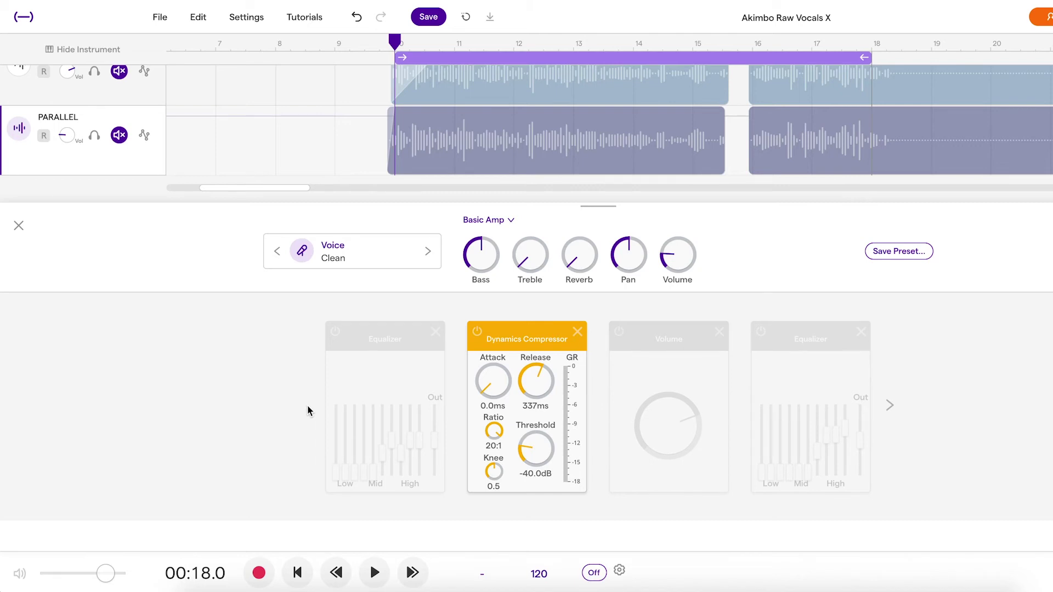
- Close the effects, compare akimbo 1 with and without PARALLEL during playback, and leave PARALLEL soloed
left_click(18, 226)
scroll(411, 206, "up", 3)
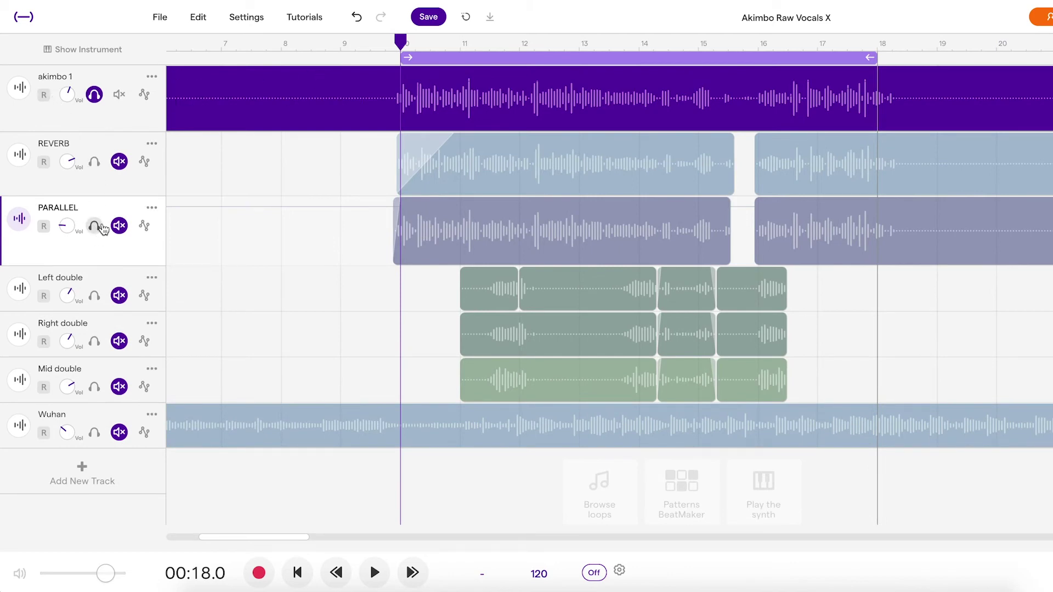
key("space")
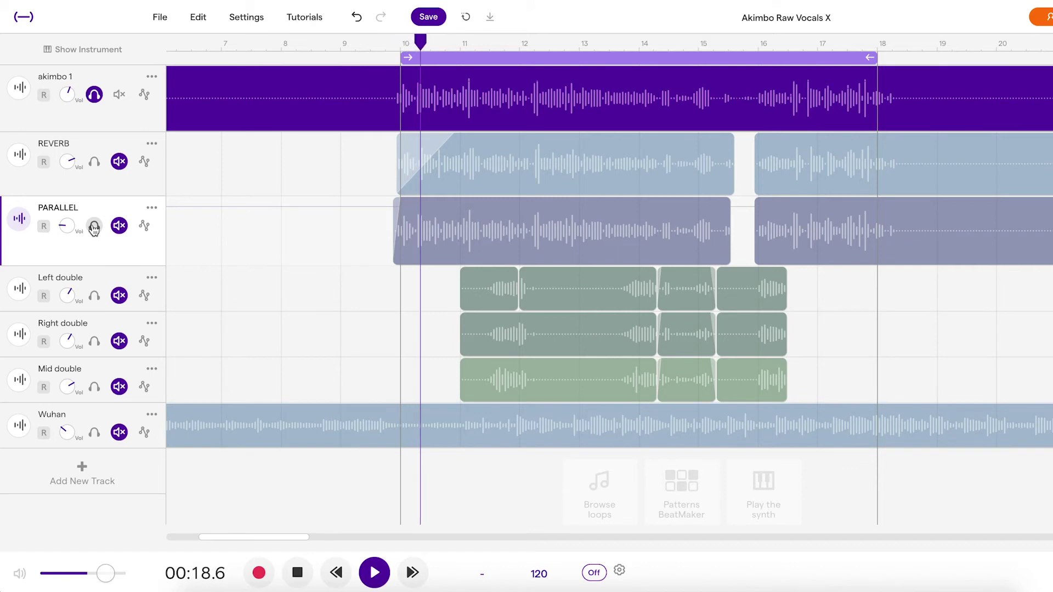
left_click(95, 226)
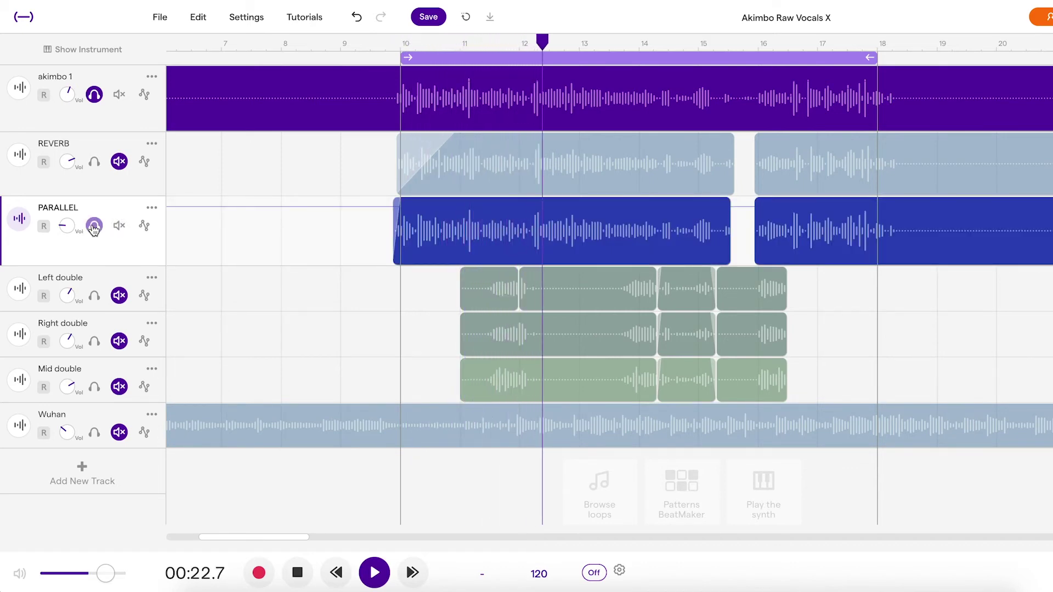
left_click(95, 226)
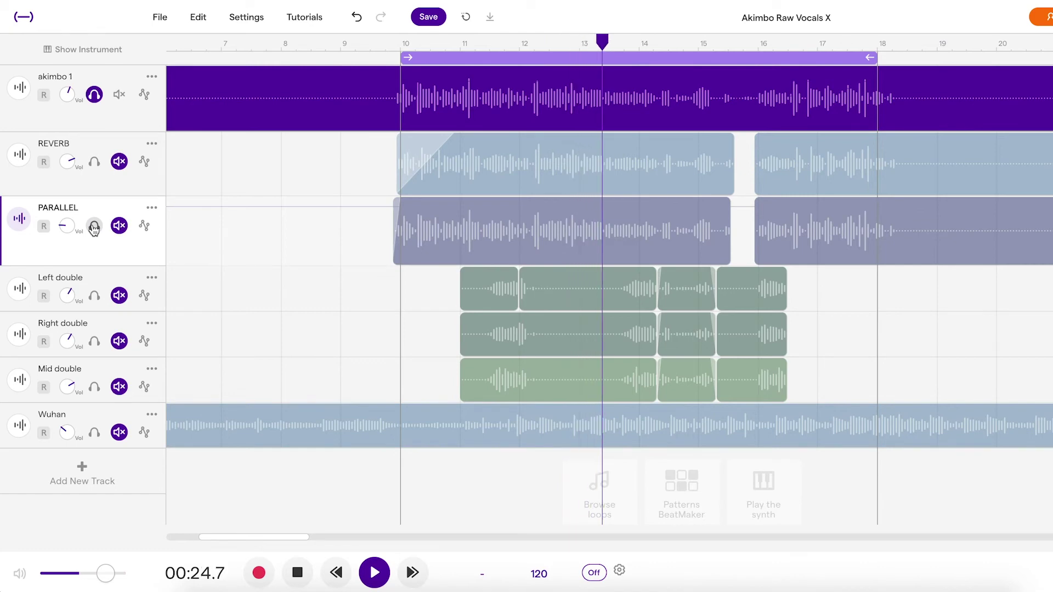
left_click(94, 226)
key("space")
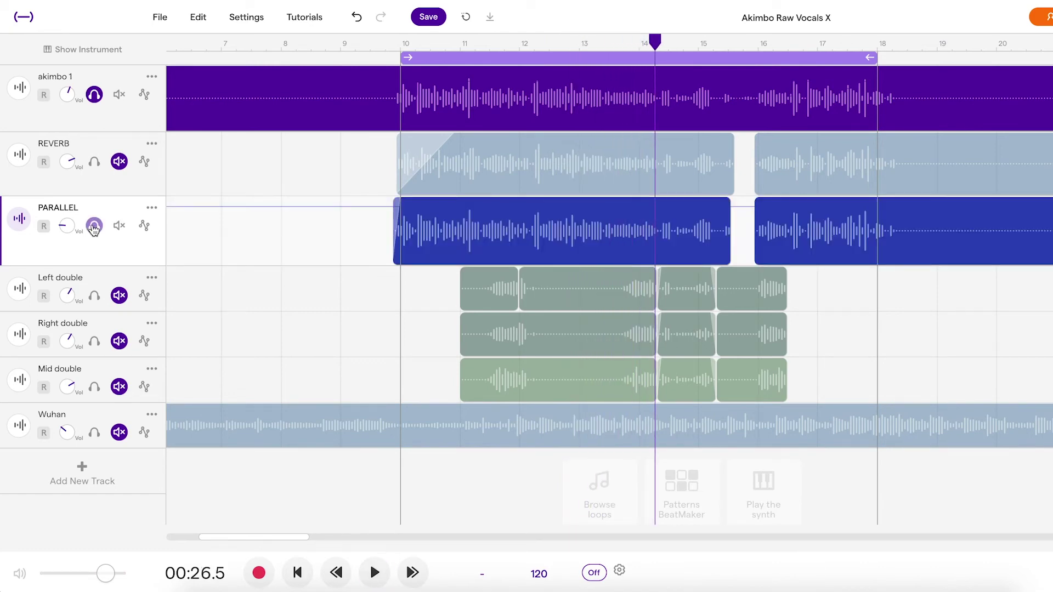
- Reopen the PARALLEL effects and switch on the Equalizer before the Dynamics Compressor during playback
left_click(19, 218)
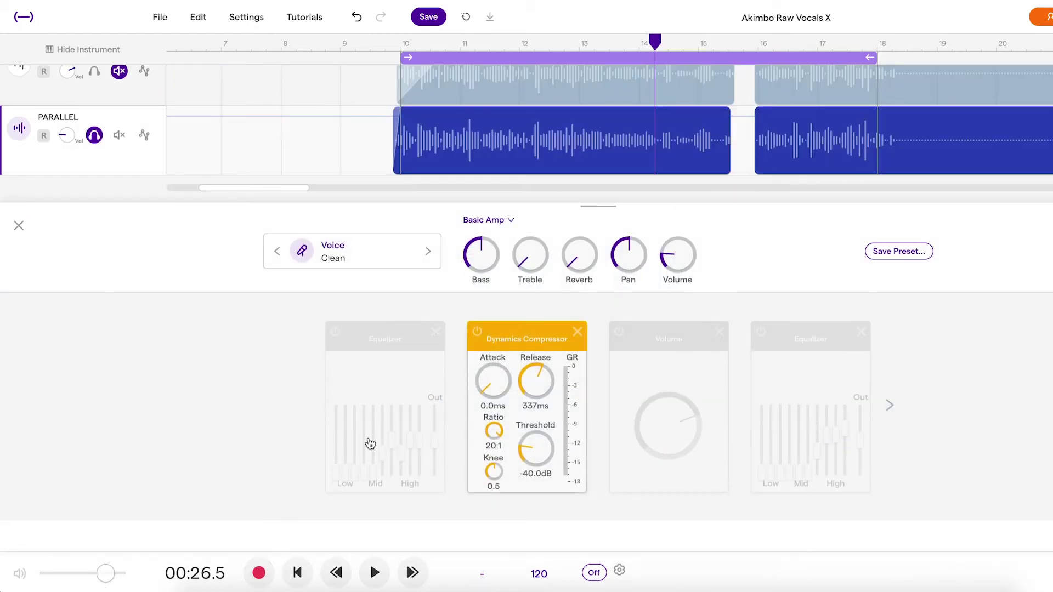
key("space")
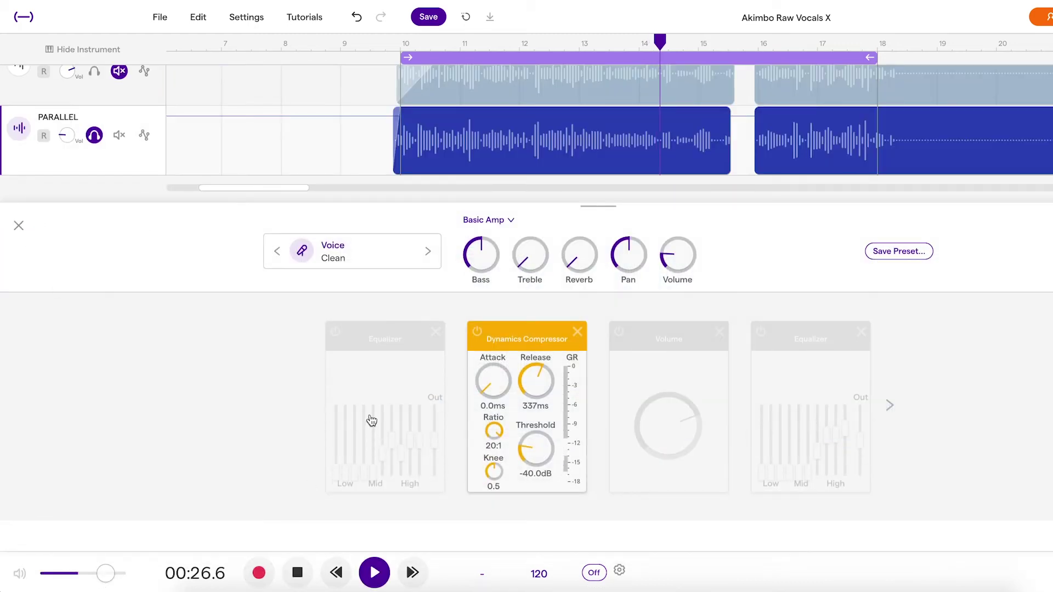
left_click(336, 335)
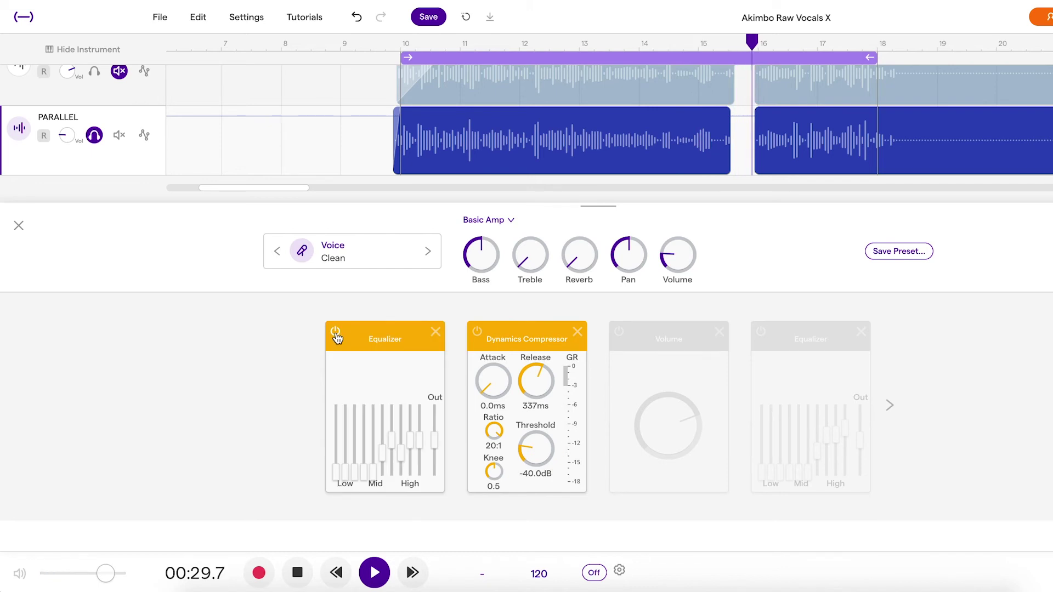
left_click(91, 136)
left_click(93, 137)
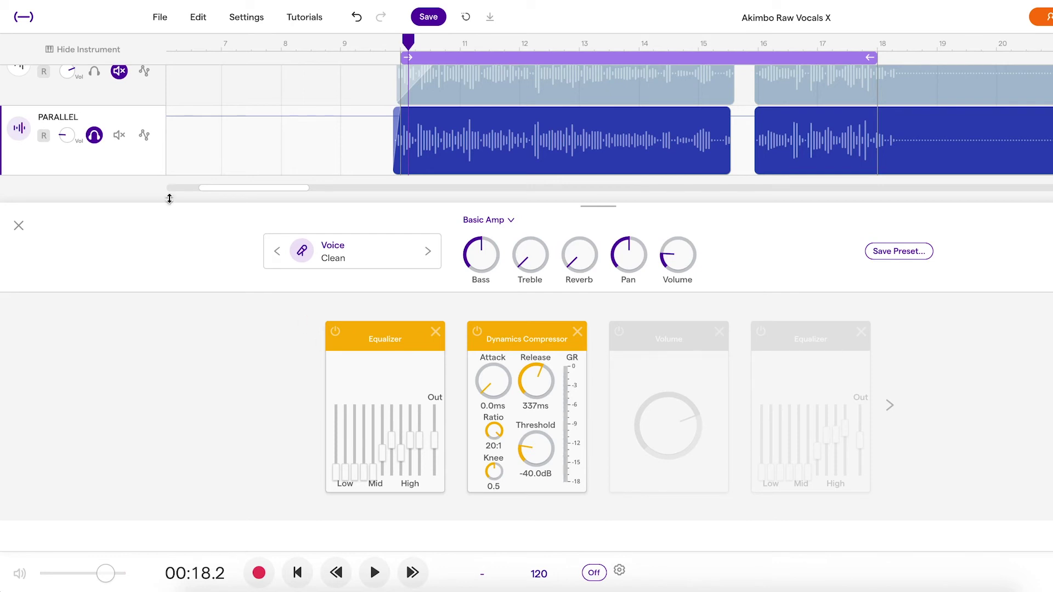
- Play the loop while toggling PARALLEL's solo to compare the equalized parallel track in and out of the mix
scroll(104, 140, "up", 1)
scroll(106, 146, "down", 1)
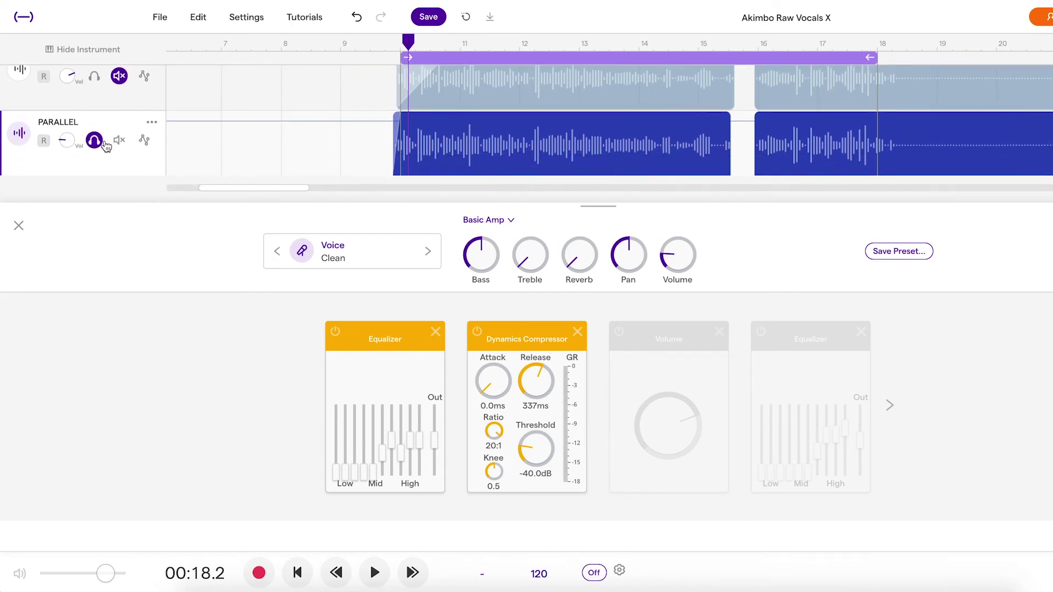
key("space")
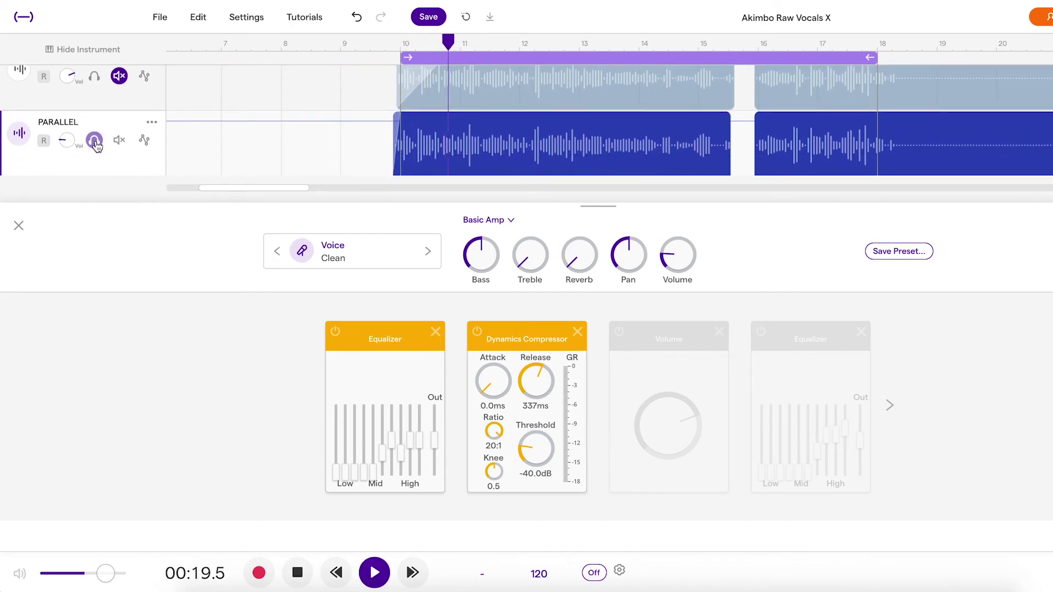
left_click(96, 141)
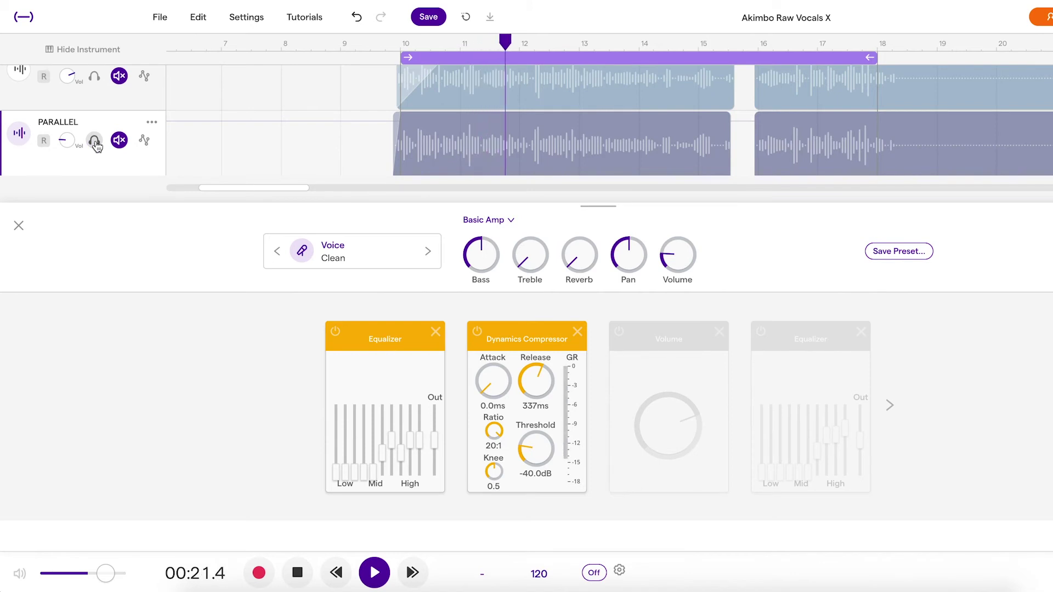
left_click(95, 141)
key("space")
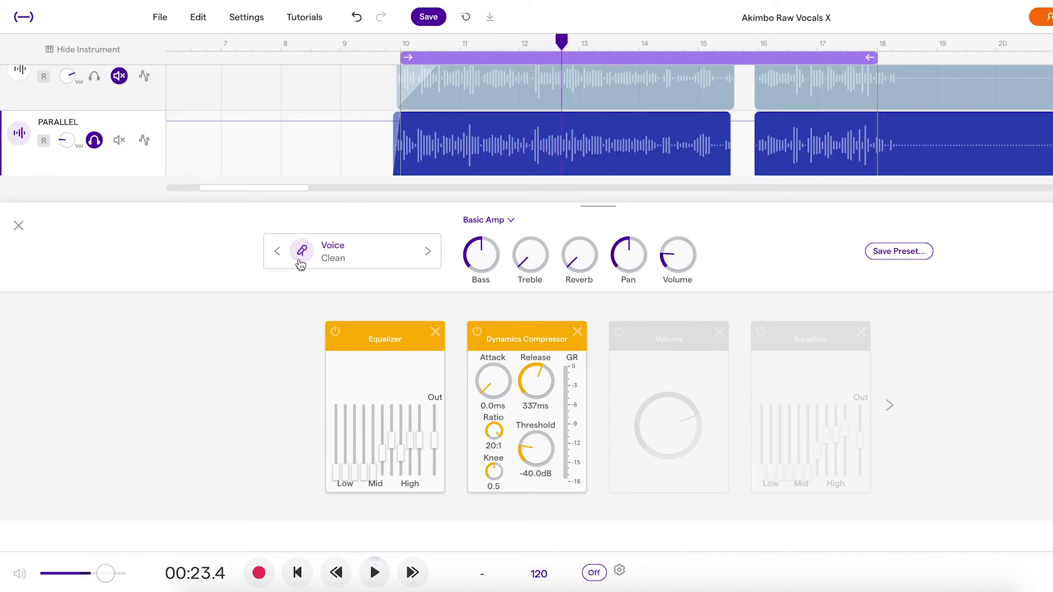
- Switch on the Volume effect and the first Equalizer that follow PARALLEL's Dynamics Compressor
left_click(883, 404)
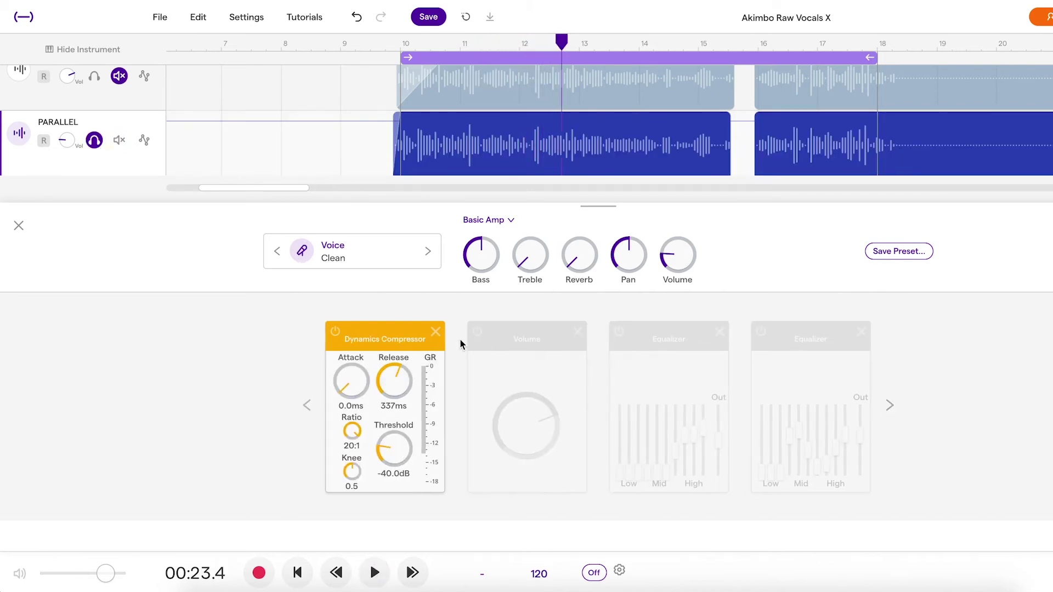
left_click(477, 332)
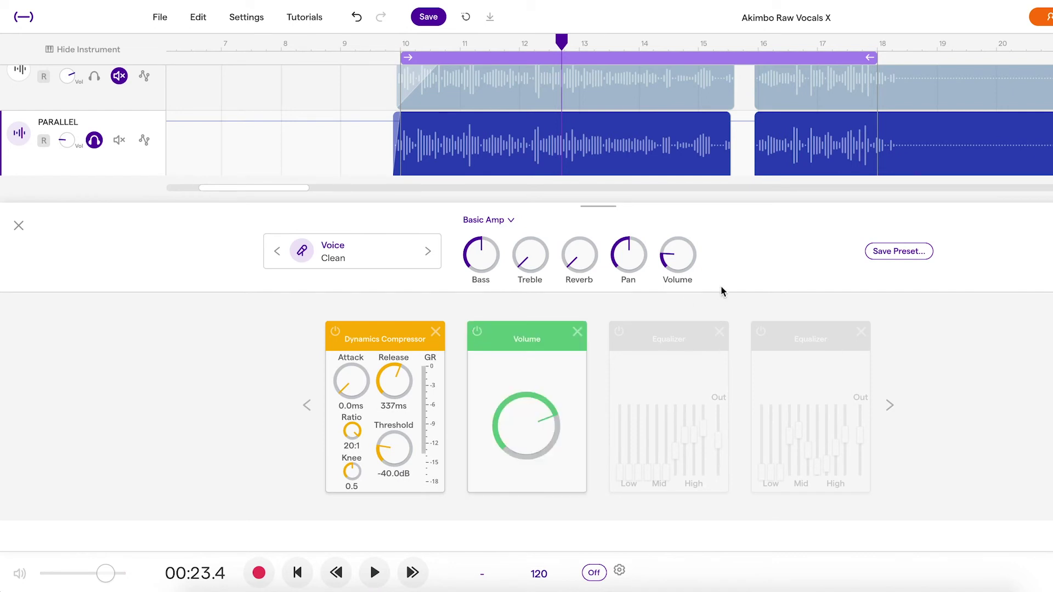
left_click(618, 331)
left_click(891, 417)
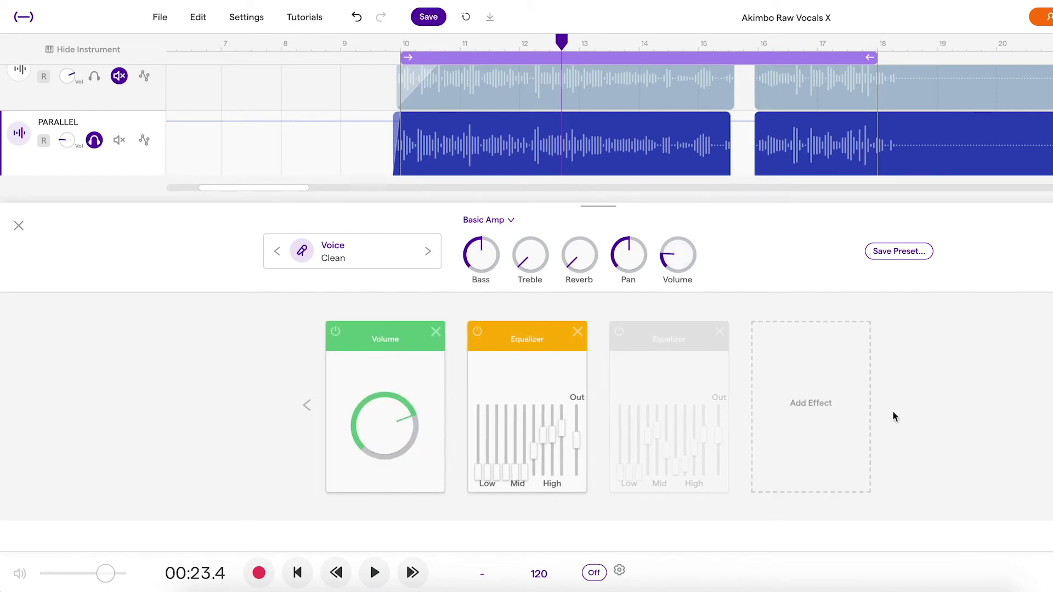
- Switch on PARALLEL's last Equalizer and compare playback with the final two Equalizers off and on, leaving both on
left_click(618, 332)
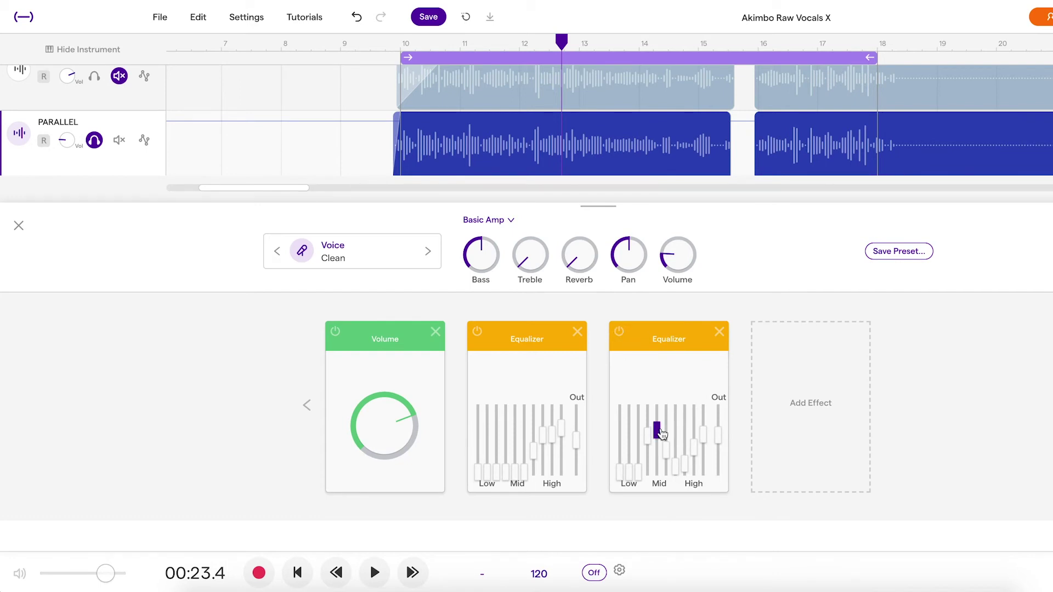
mouse_move(664, 425)
left_mouse_down()
mouse_move(668, 471)
mouse_move(677, 429)
mouse_move(681, 472)
mouse_move(680, 429)
left_mouse_up()
key("space")
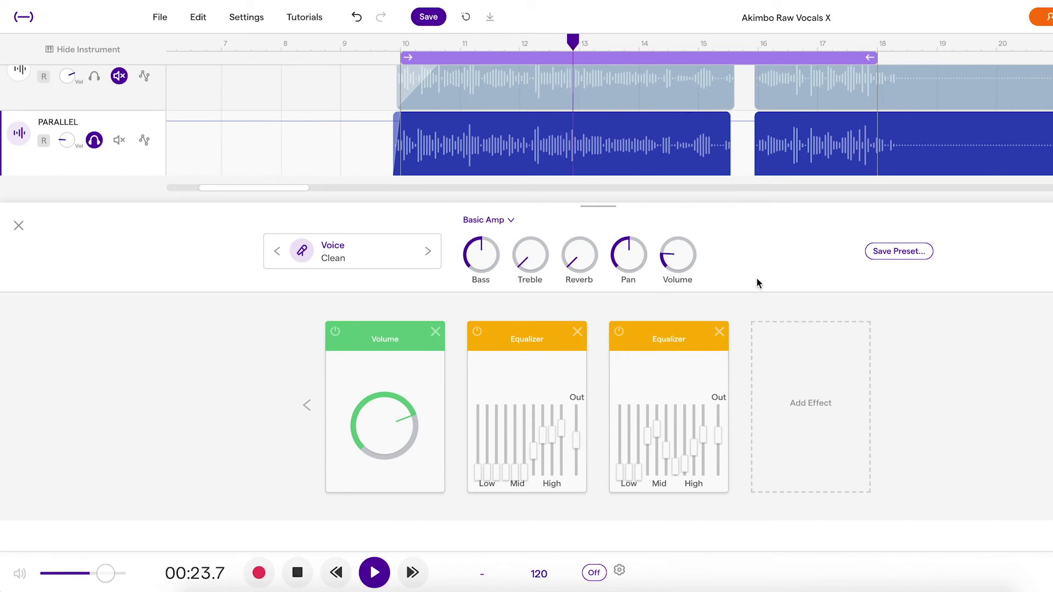
left_click(477, 331)
left_click(619, 331)
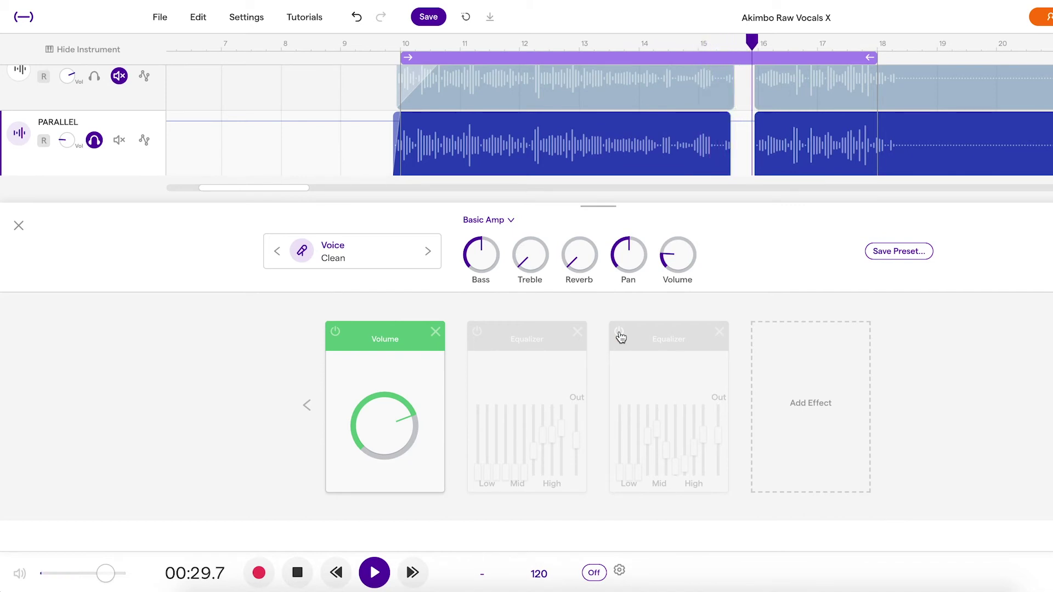
left_click(619, 332)
left_click(477, 332)
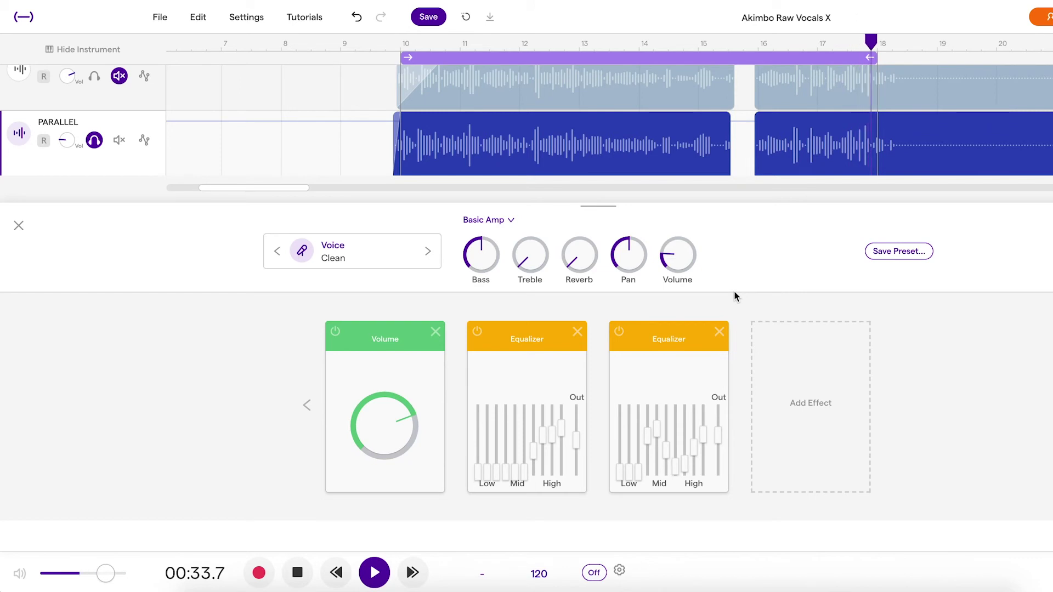
key("space")
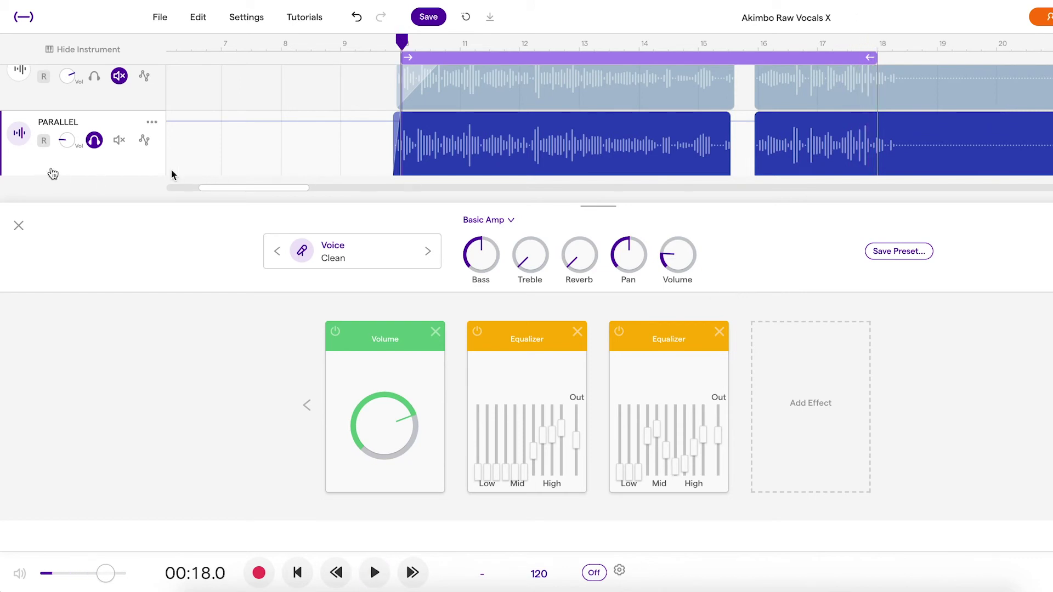
- Close the effects and play akimbo 1 with and without the PARALLEL track, leaving PARALLEL soloed
left_click(18, 226)
key("space")
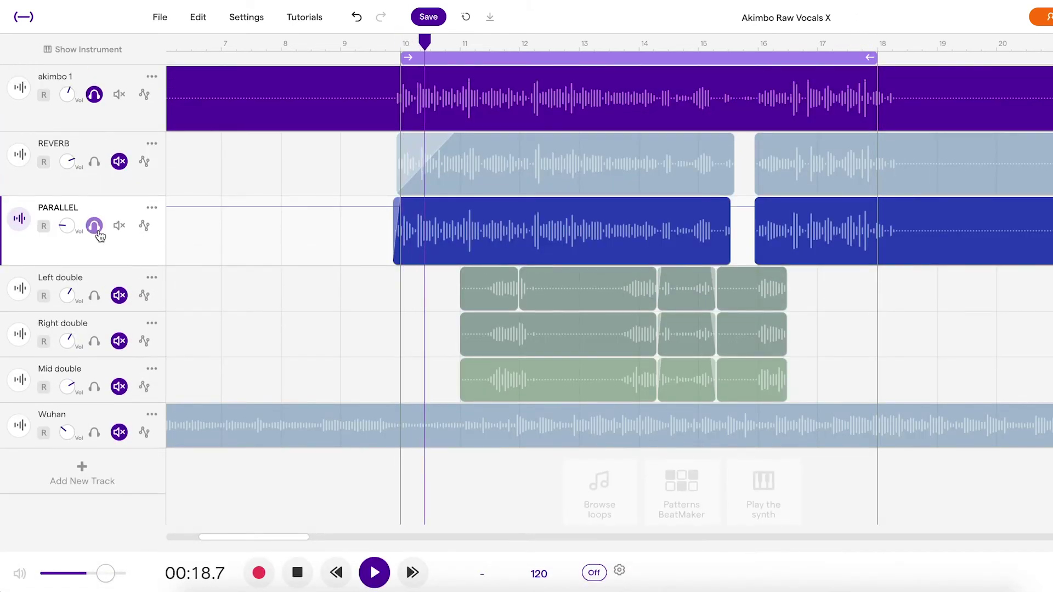
left_click(95, 226)
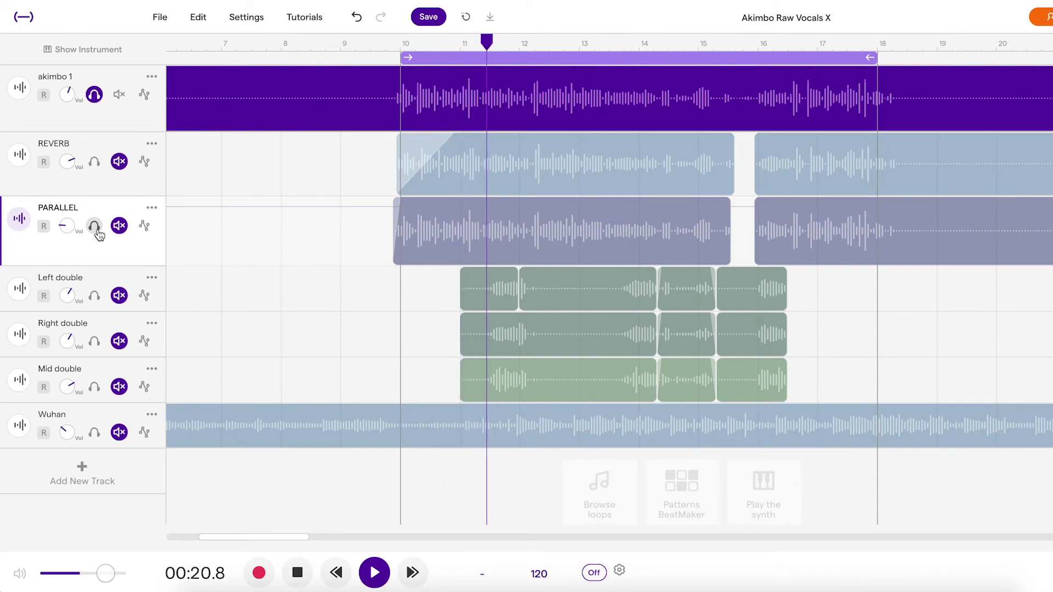
left_click(95, 227)
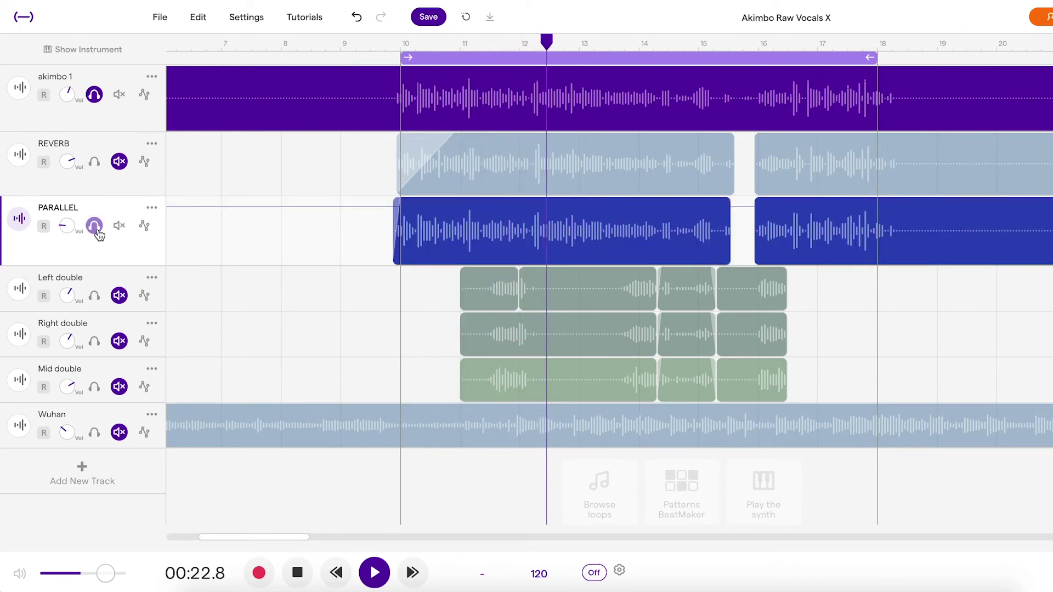
key("space")
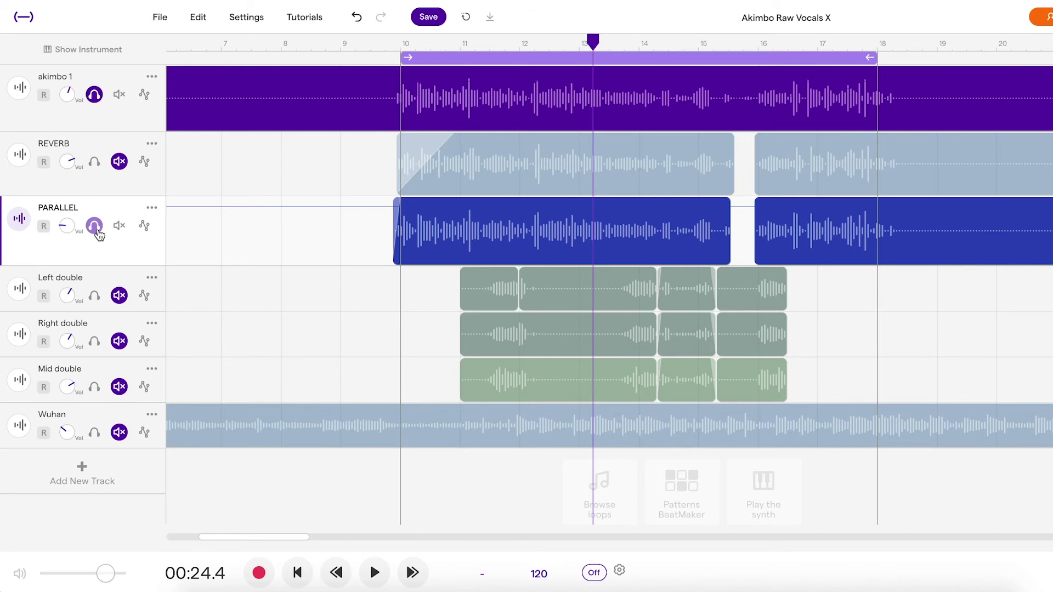
- Add REVERB to the soloed tracks and play the loop with PARALLEL in and out of the mix
left_click(96, 164)
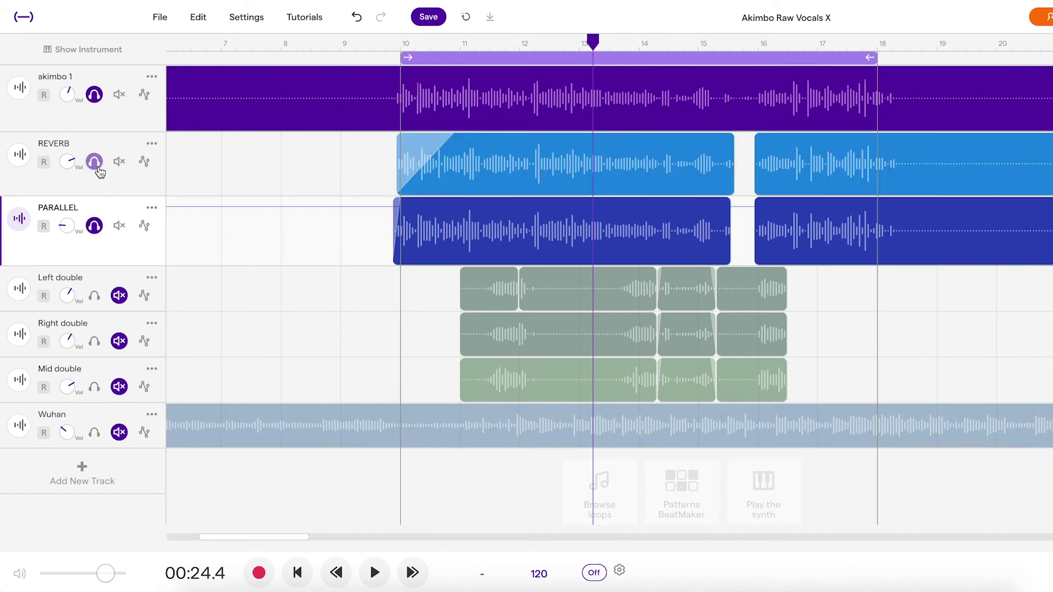
key("space")
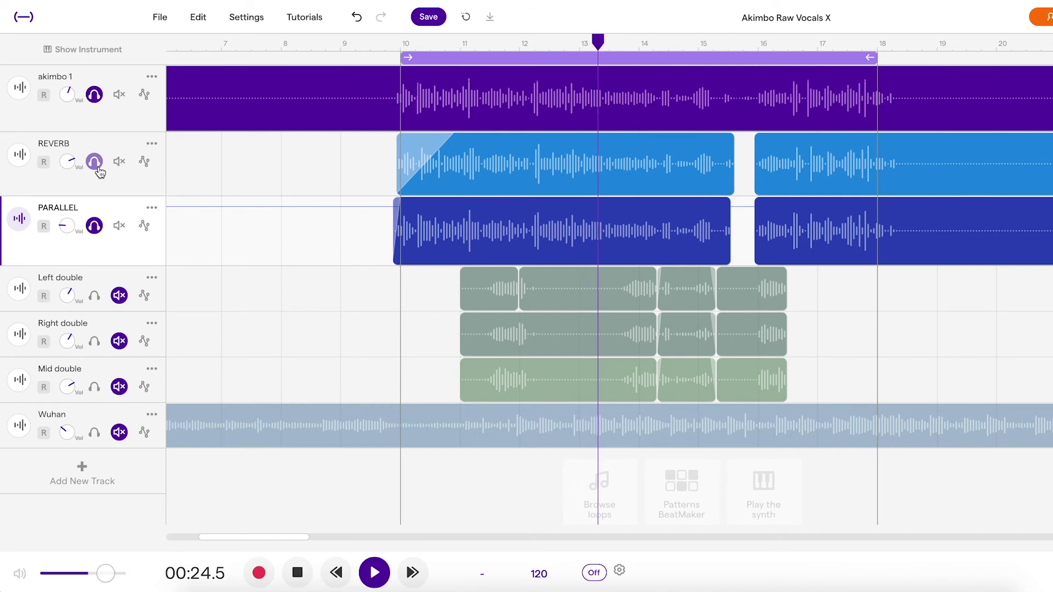
left_click(94, 226)
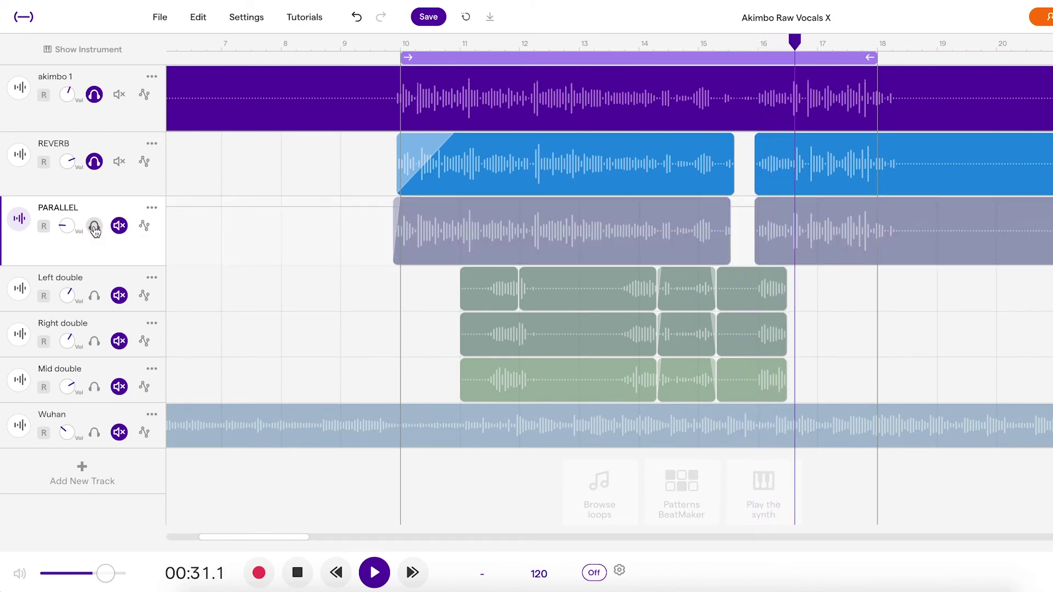
left_click(94, 226)
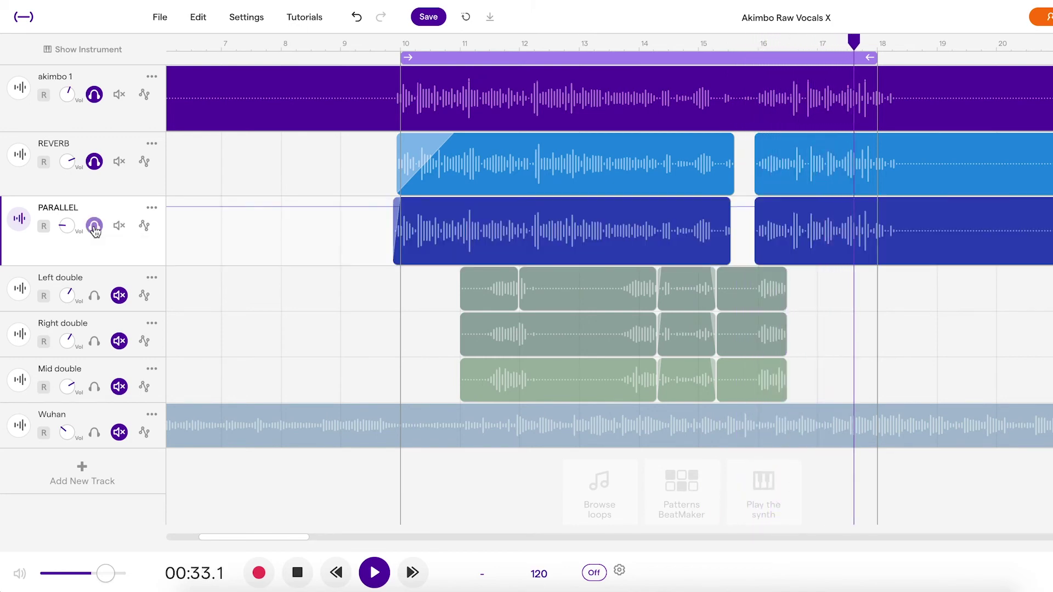
key("space")
- Start playback without PARALLEL and repeatedly toggle its solo against akimbo 1 and REVERB, leaving it soloed at the end
left_click(94, 226)
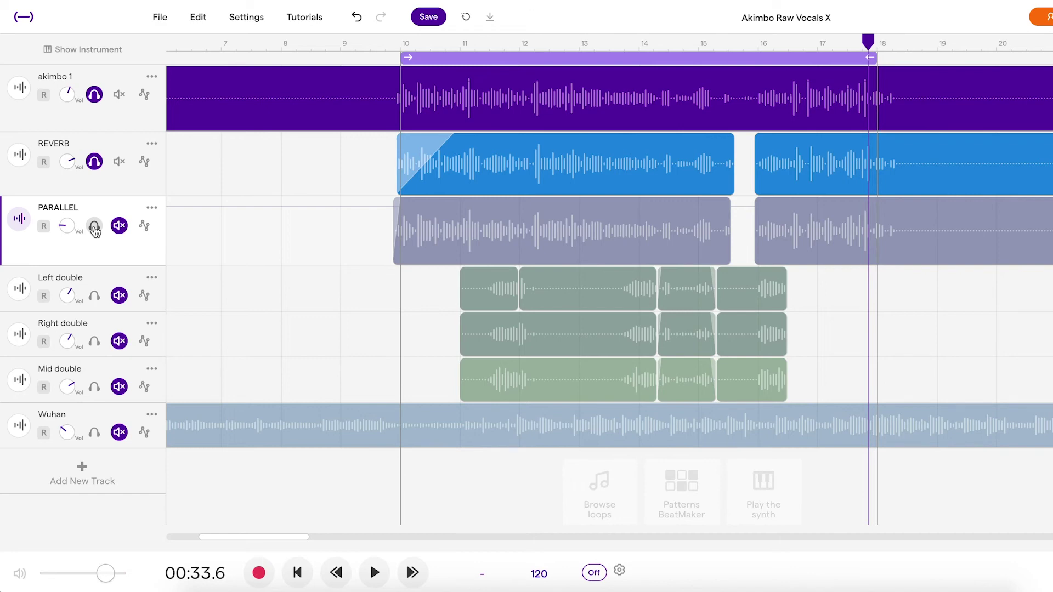
key("space")
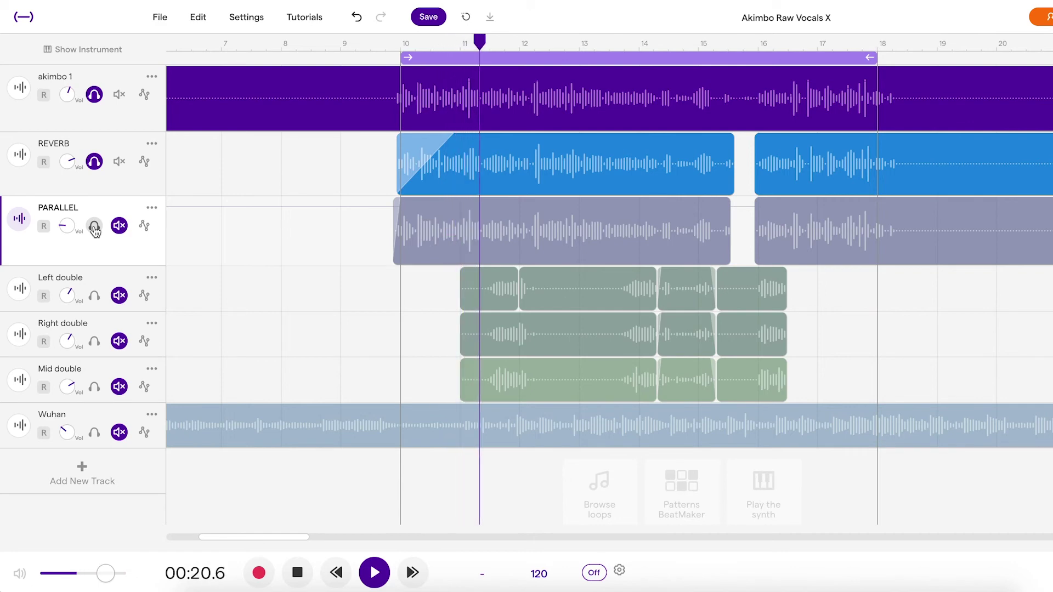
left_click(95, 226)
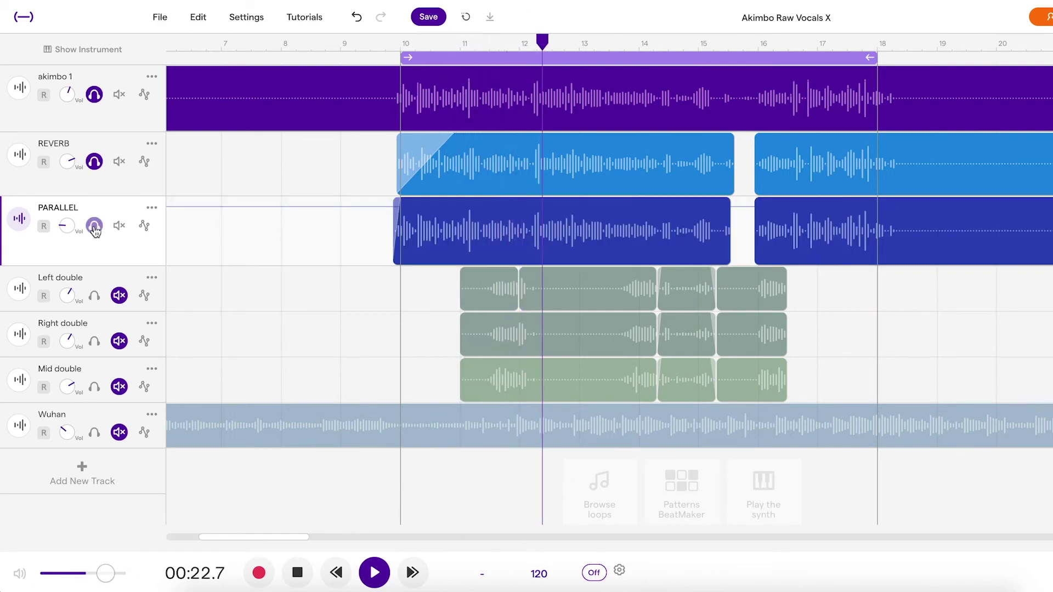
left_click(95, 227)
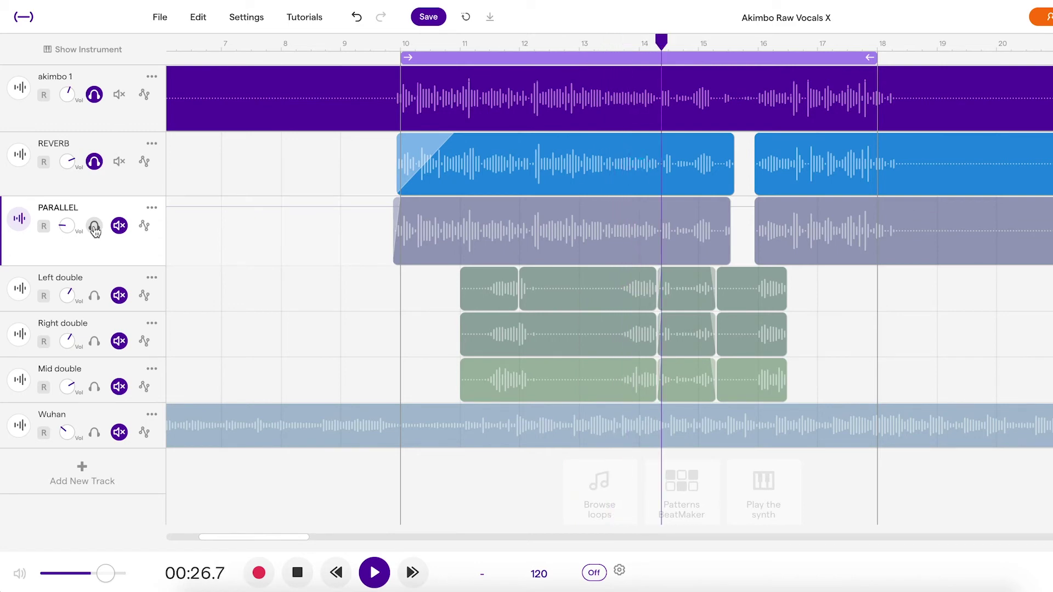
left_click(94, 227)
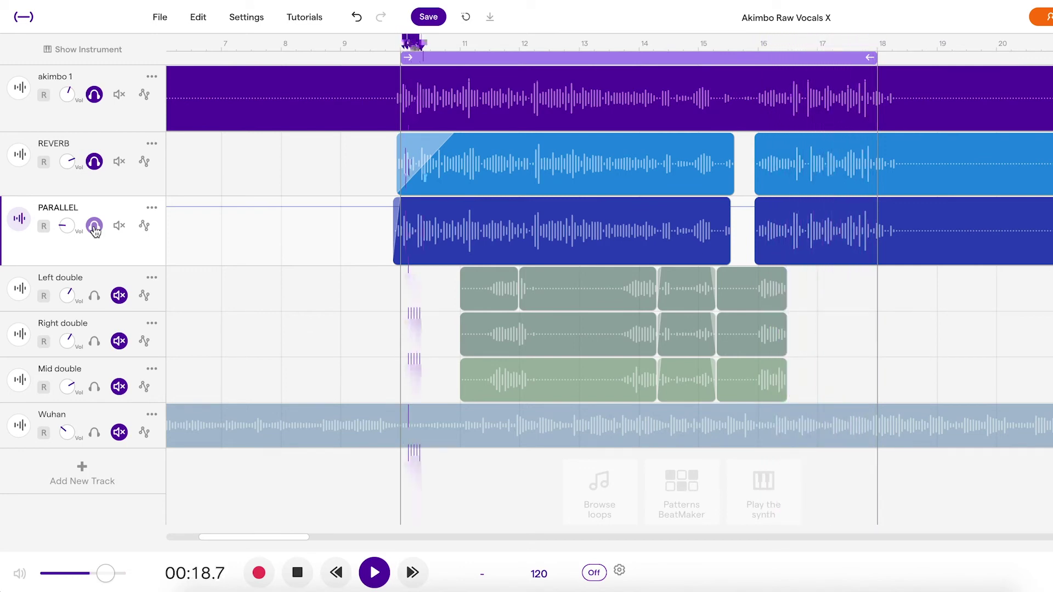
left_click(95, 227)
left_click(94, 227)
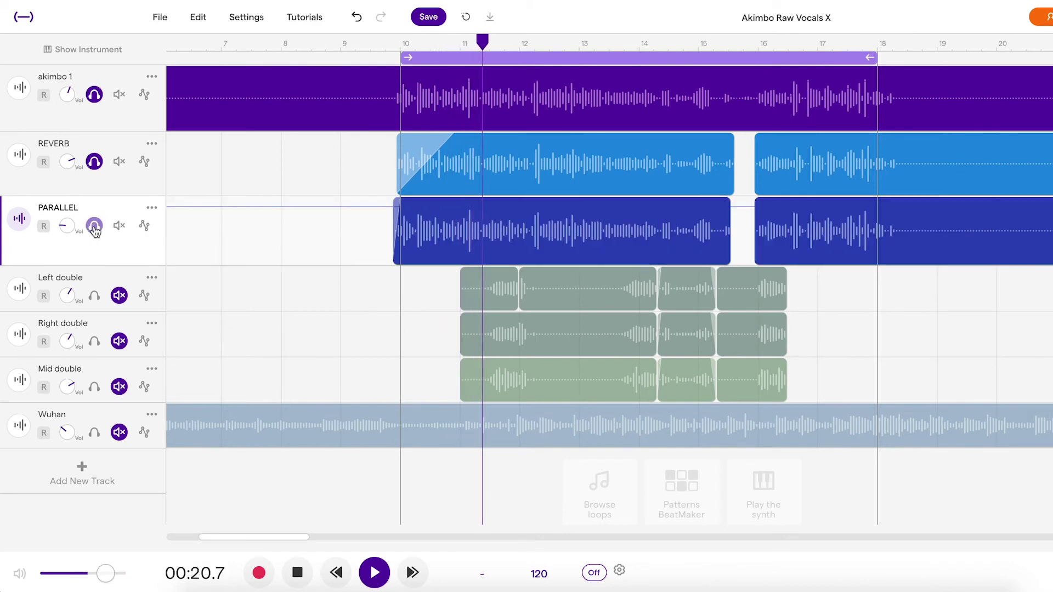
key("space")
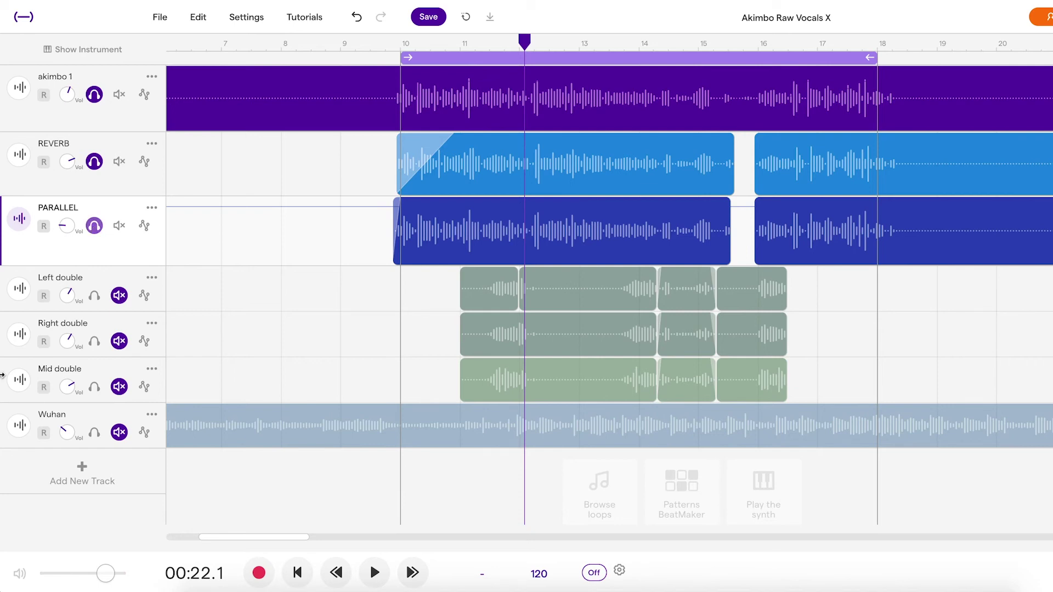
- Unsolo akimbo 1, REVERB and PARALLEL, solo the Left, Right and Mid double tracks, and play the doubles alone
left_click(95, 226)
left_click(94, 161)
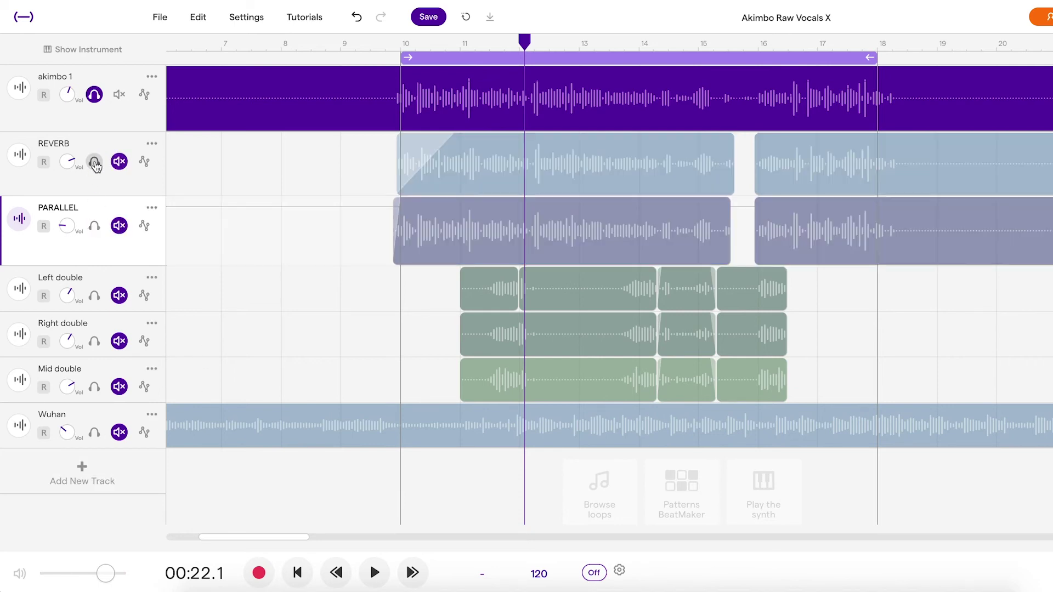
left_click(94, 94)
left_click(94, 296)
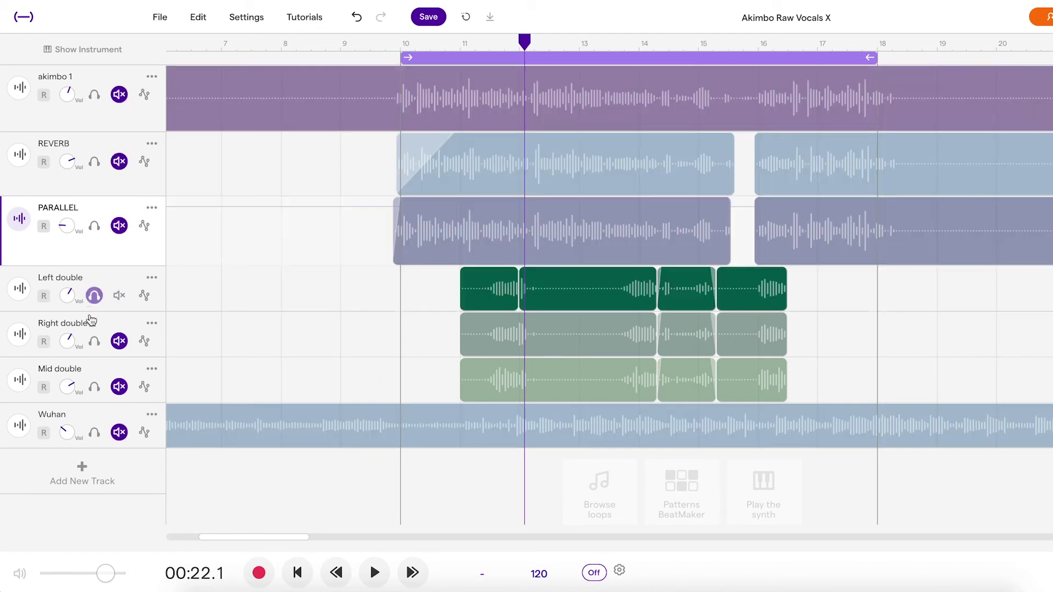
left_click(94, 341)
left_click(95, 387)
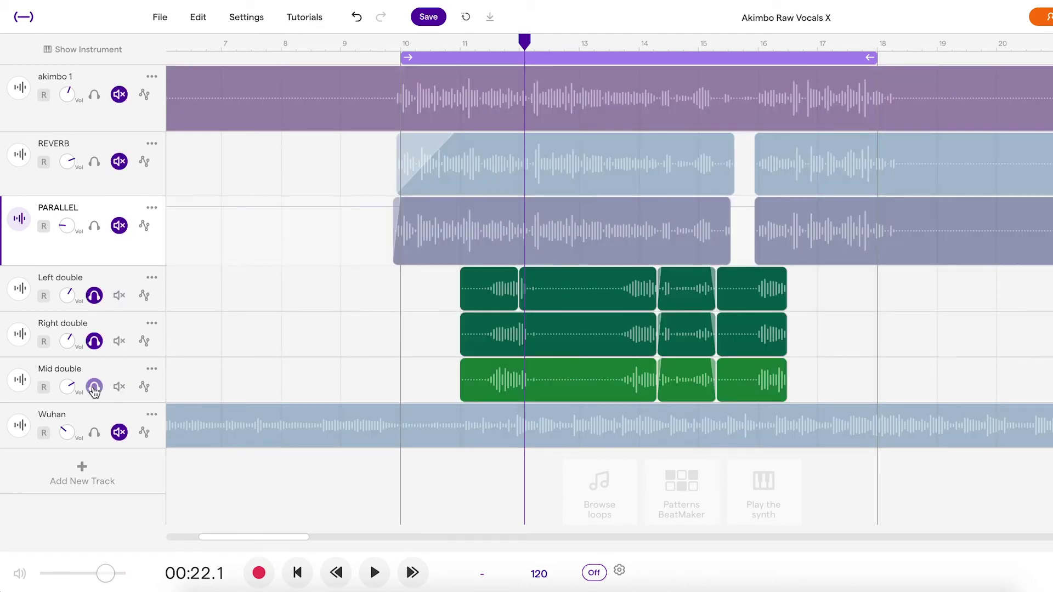
key("space")
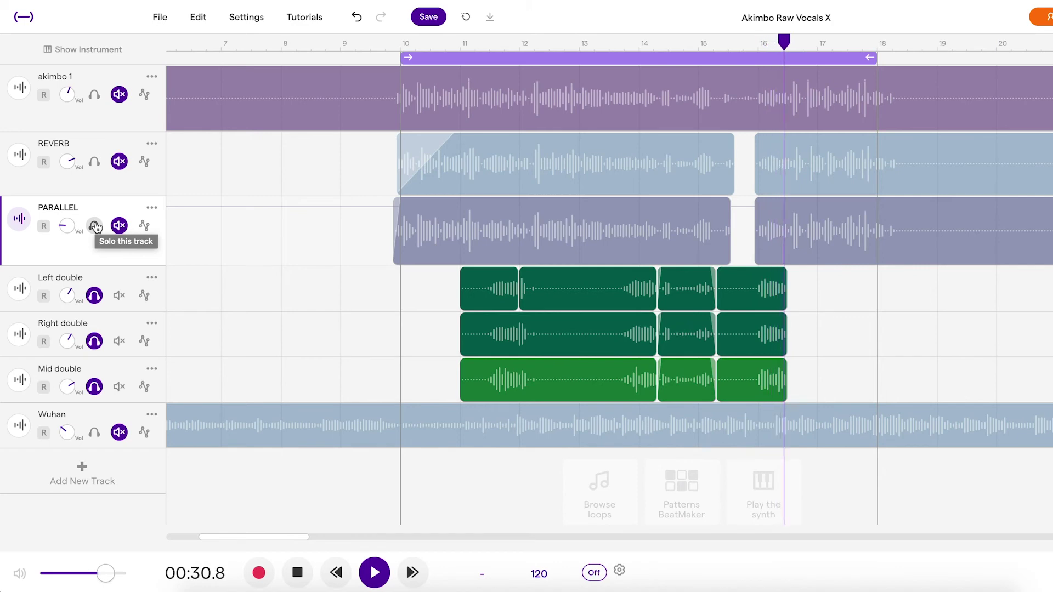
key("space")
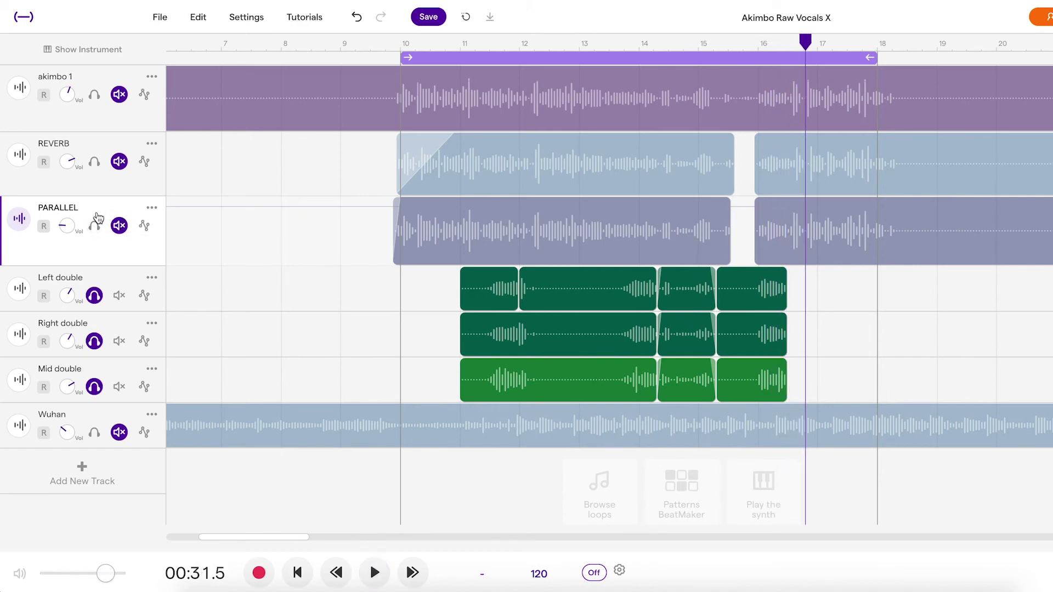
- Solo REVERB, PARALLEL and akimbo 1 alongside the doubles and play the combined vocals from bar 11
left_click(94, 161)
left_click(94, 225)
left_click(95, 96)
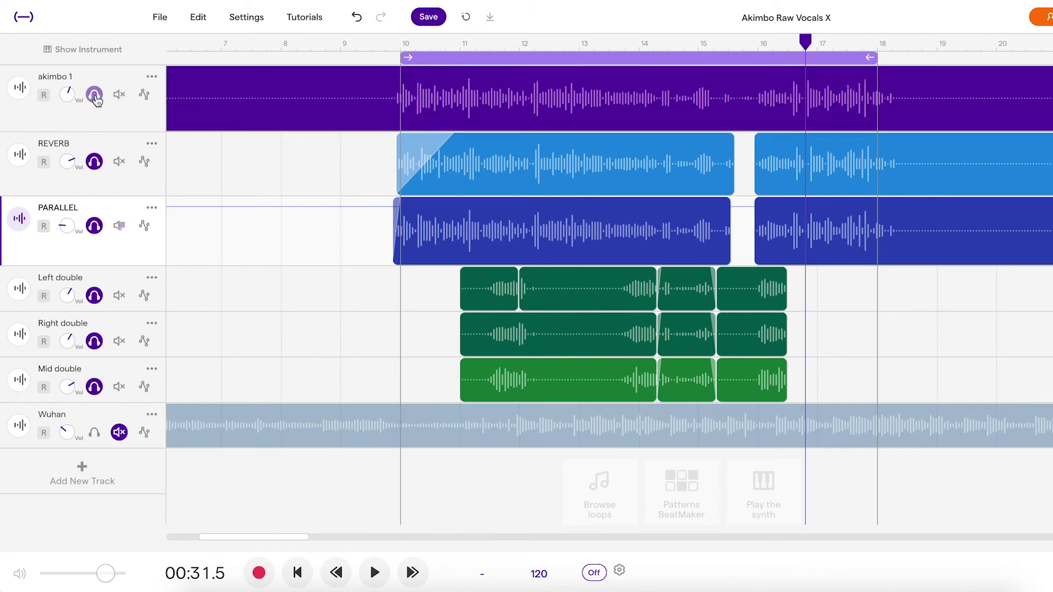
left_click(459, 43)
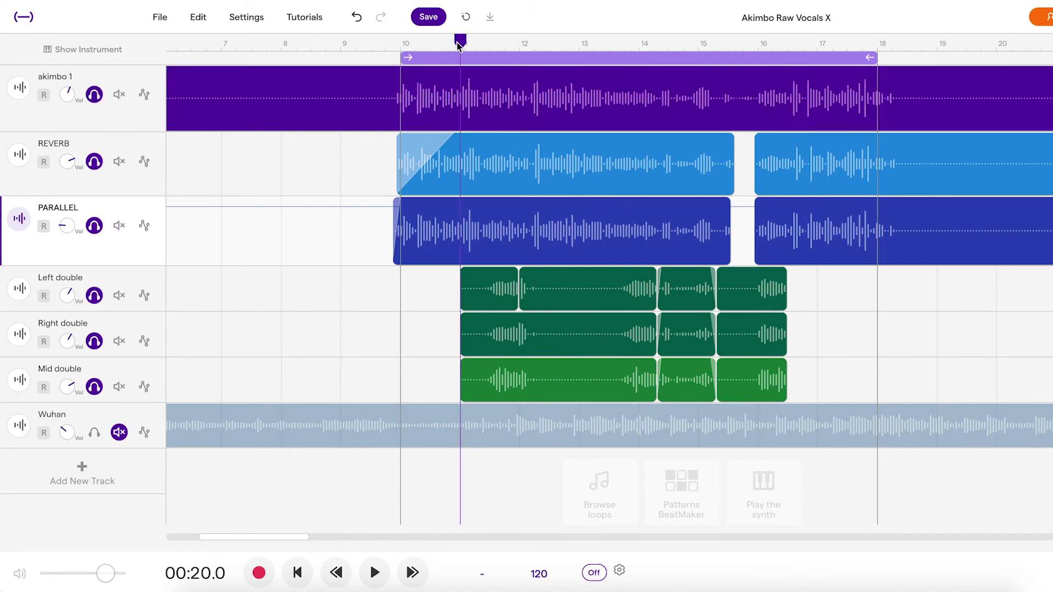
key("space")
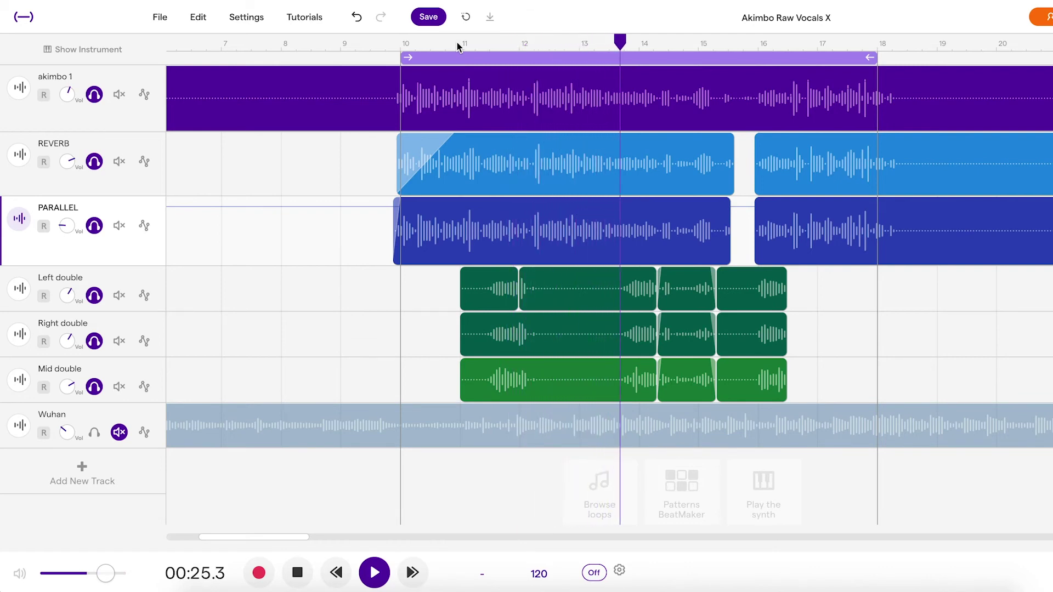
key("space")
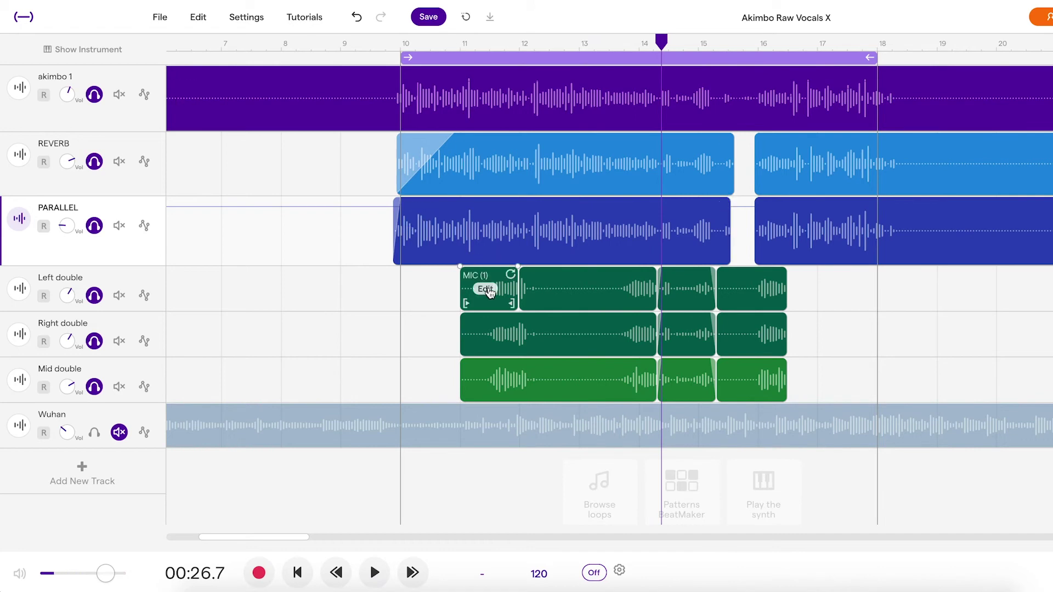
- Examine the Change Pitch options from -12 to +12 for the first Left double clip
left_click(150, 79)
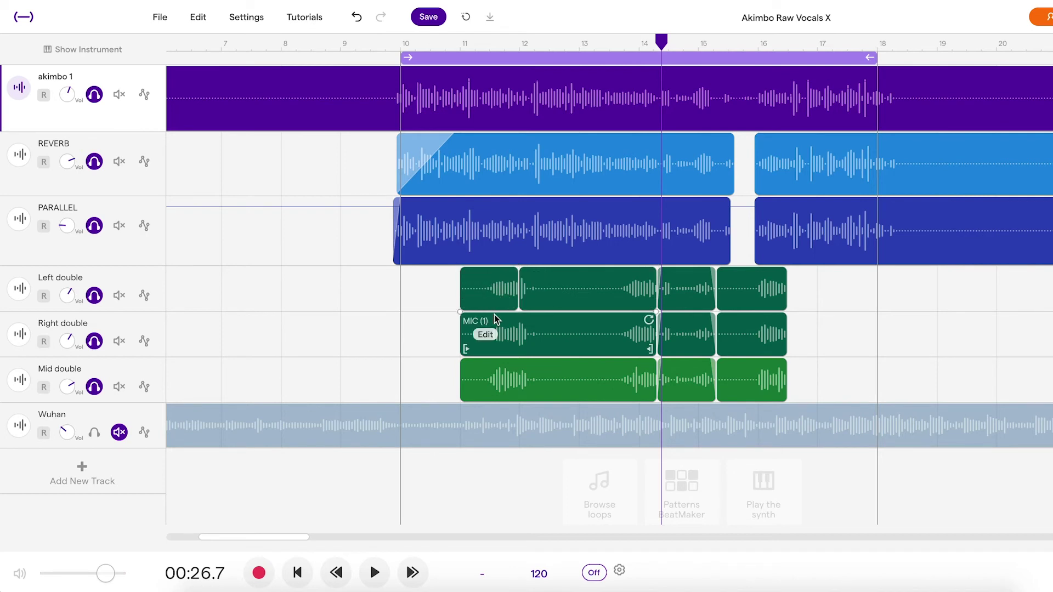
right_click(491, 293)
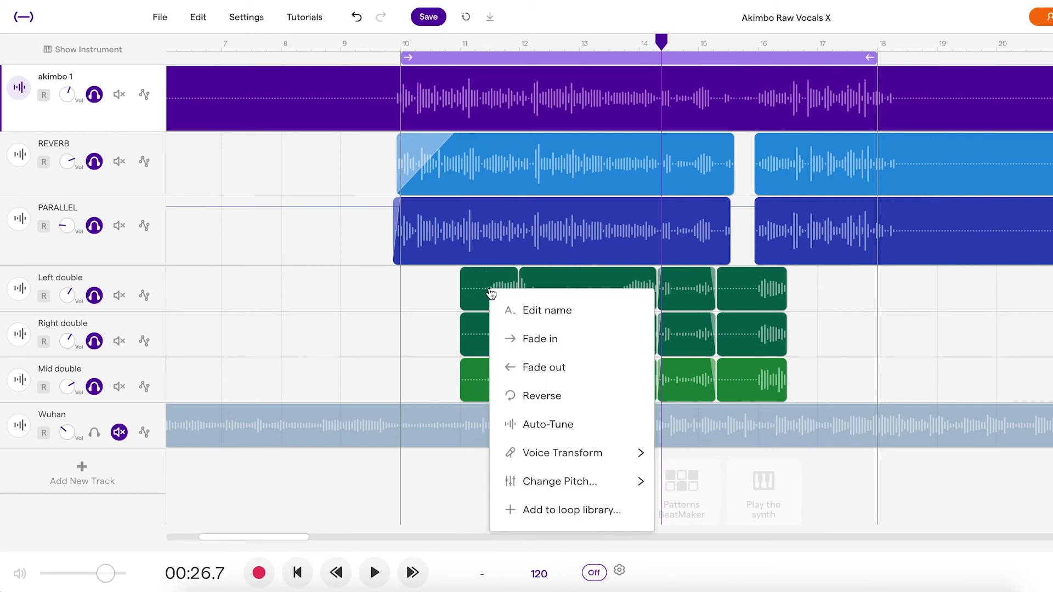
mouse_move(567, 485)
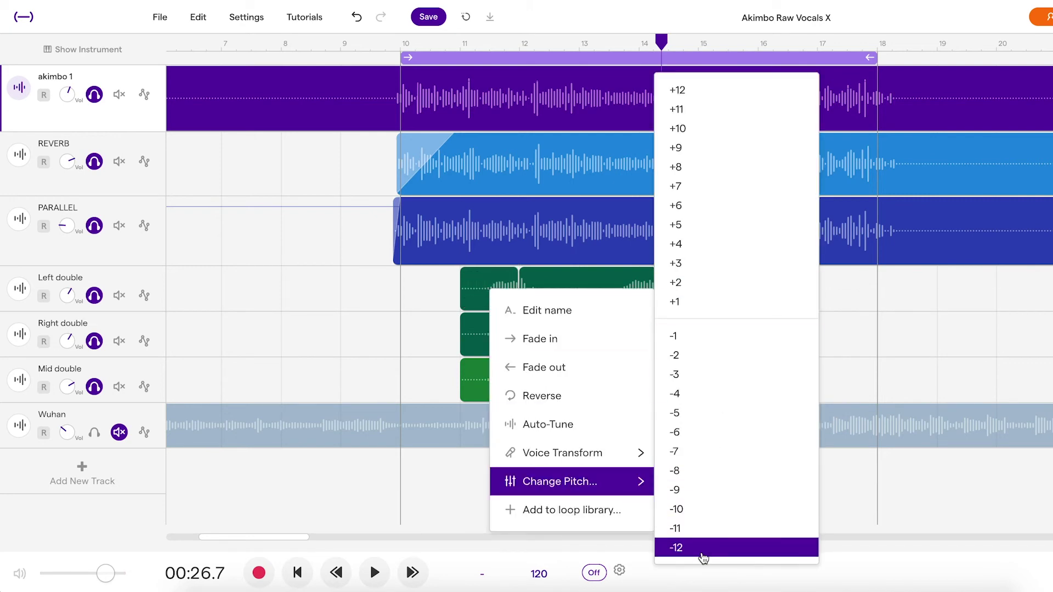
left_click(685, 90)
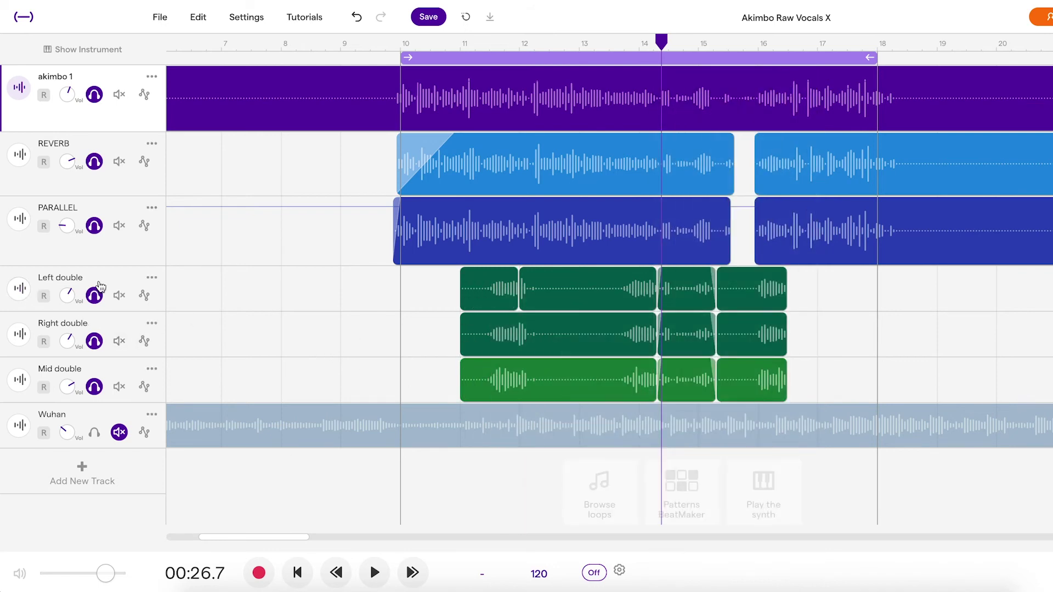
- Unsolo akimbo 1, REVERB and PARALLEL so only the three doubles stay soloed, and open the Left double track's effects
left_click(96, 389)
left_click(94, 226)
left_click(94, 162)
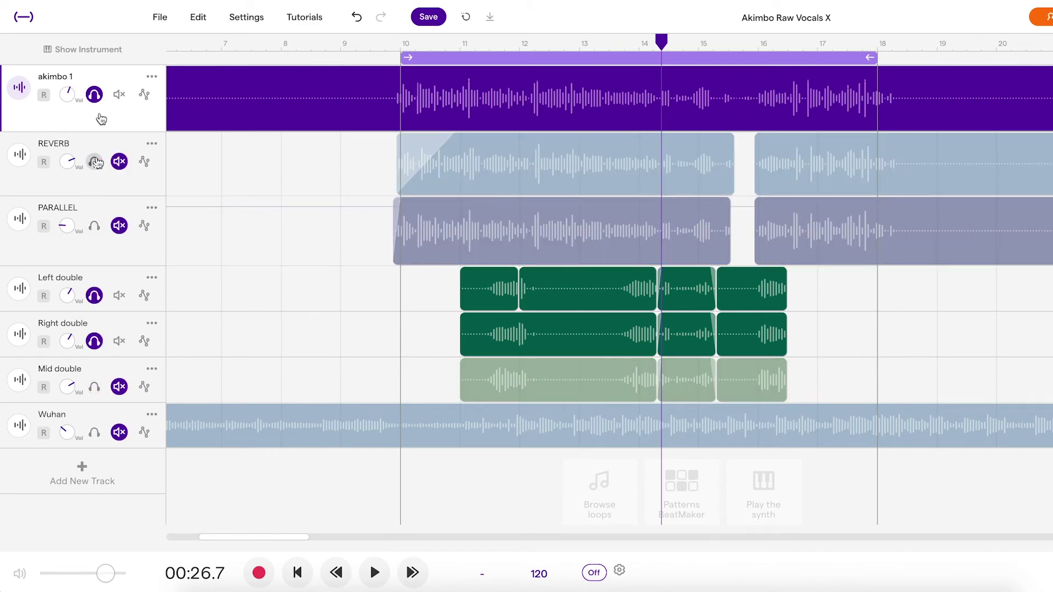
left_click(95, 94)
left_click(94, 386)
left_click(21, 294)
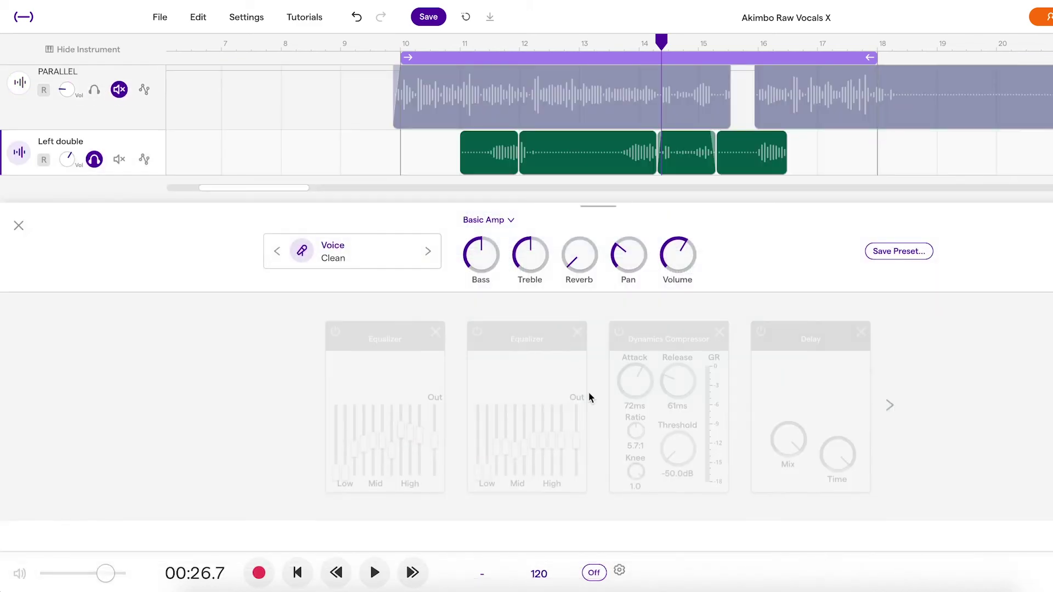
- Enable the first two Equalizers, the first Dynamics Compressor and the first Delay on the Left double track
left_click(335, 331)
left_click(477, 331)
left_click(619, 331)
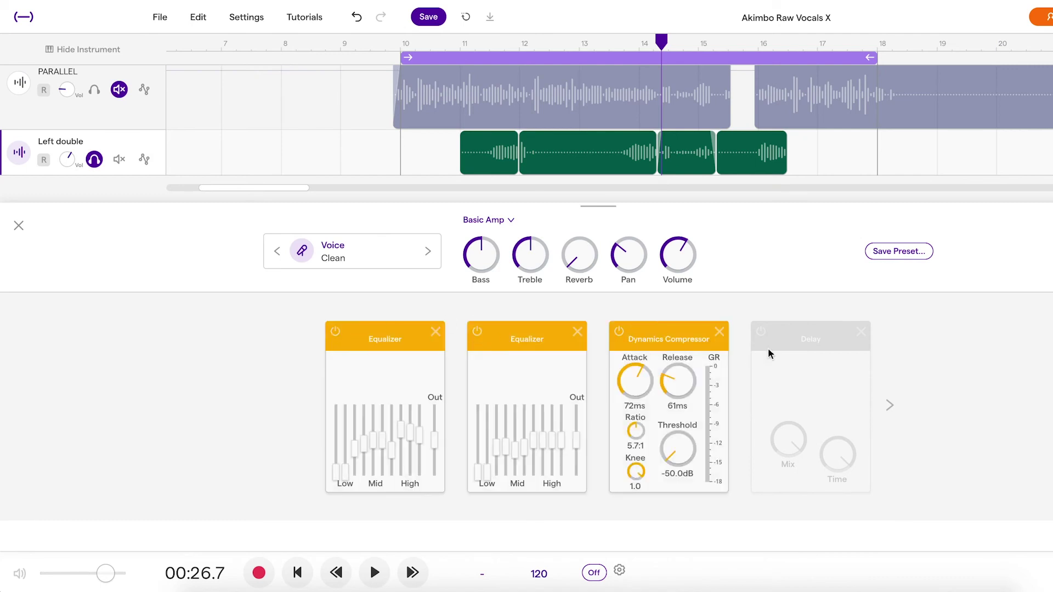
left_click(763, 336)
- Enable the Above and Near 3D effects and the Wide Room effect on the Left double track
left_click(889, 406)
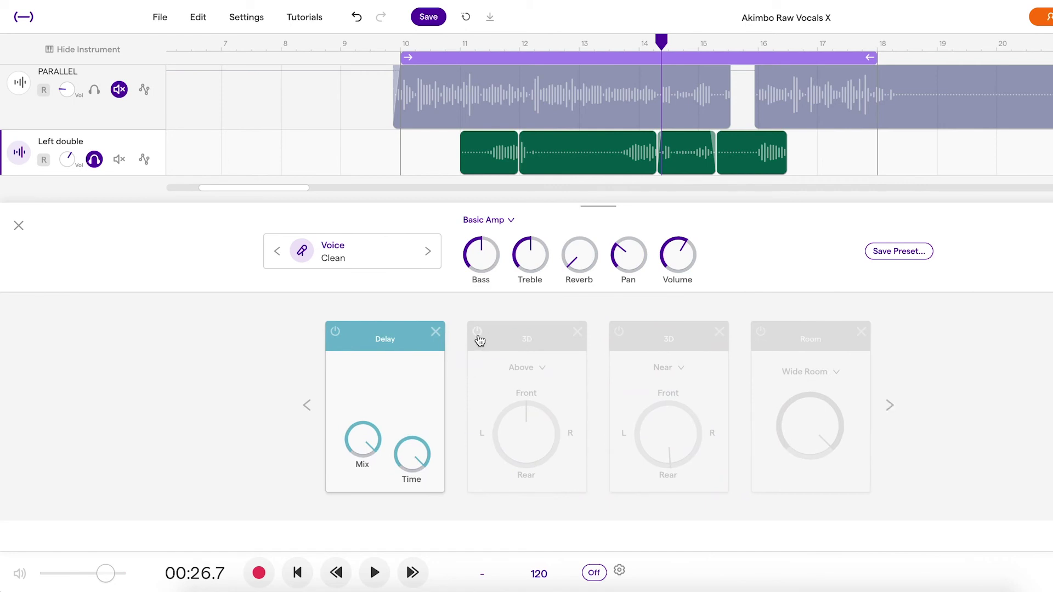
left_click(477, 331)
left_click(620, 330)
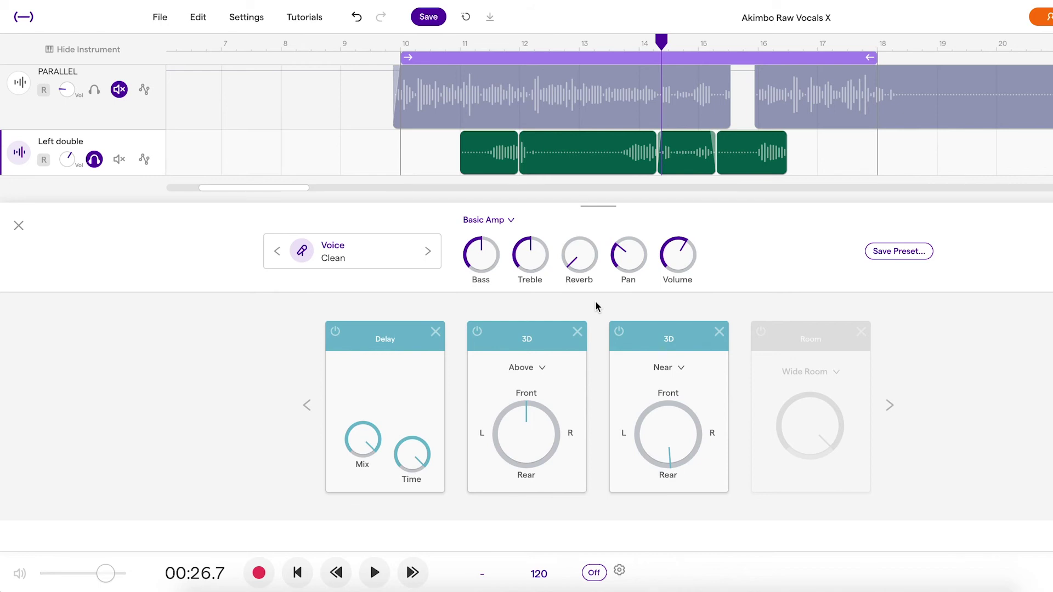
left_click(889, 405)
left_click(619, 332)
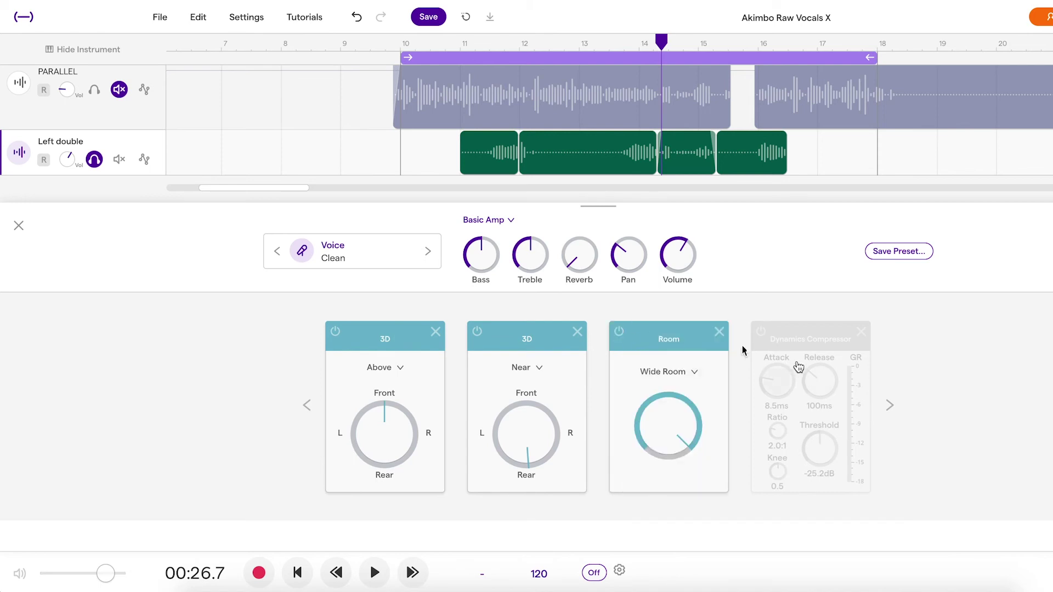
- Enable the second Dynamics Compressor, the second Delay and the last Equalizer on the Left double track
left_click(889, 404)
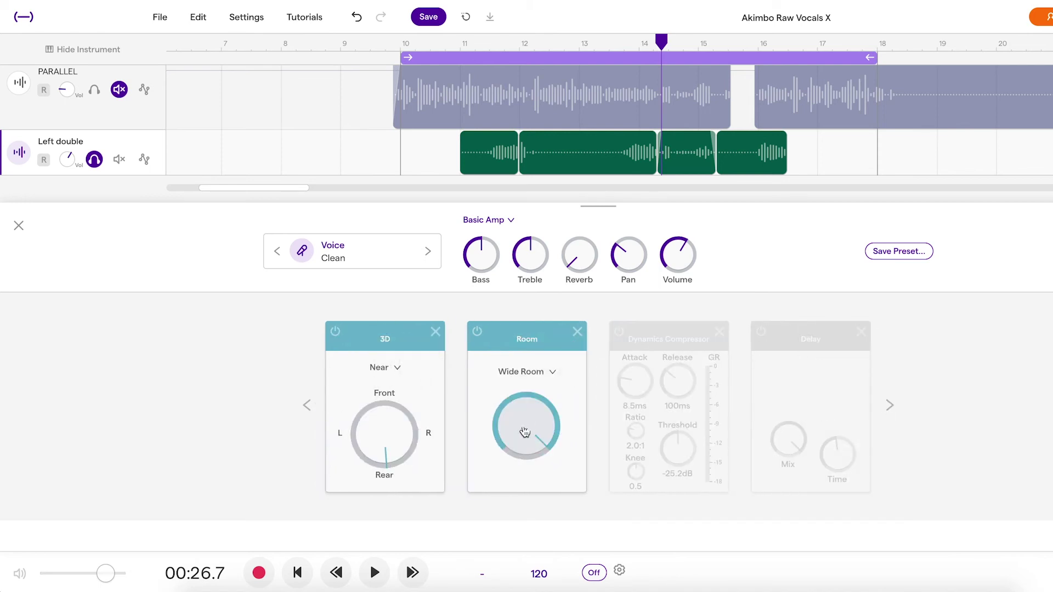
left_click(622, 334)
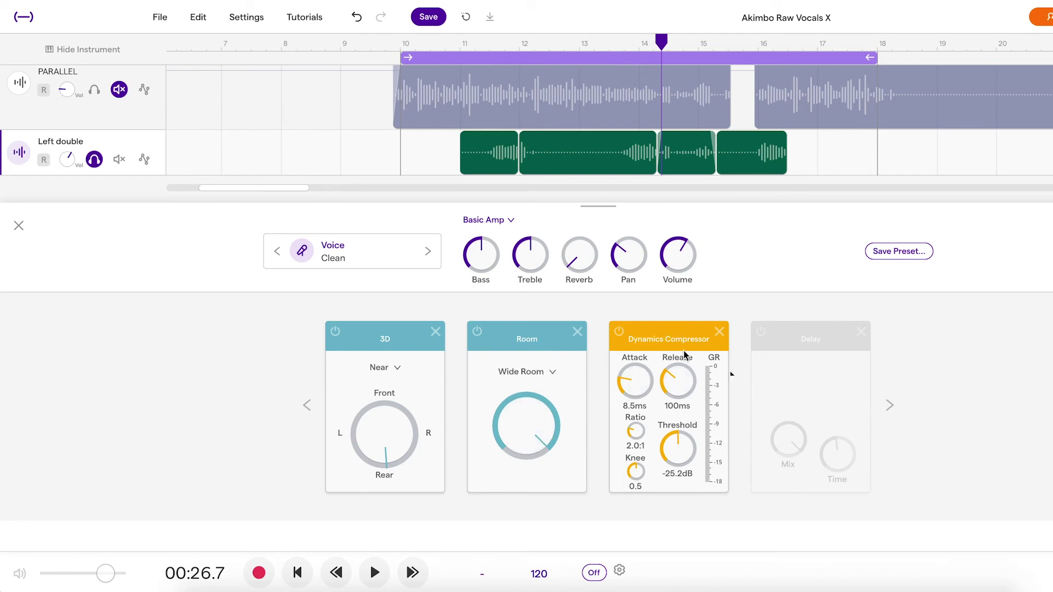
left_click(889, 405)
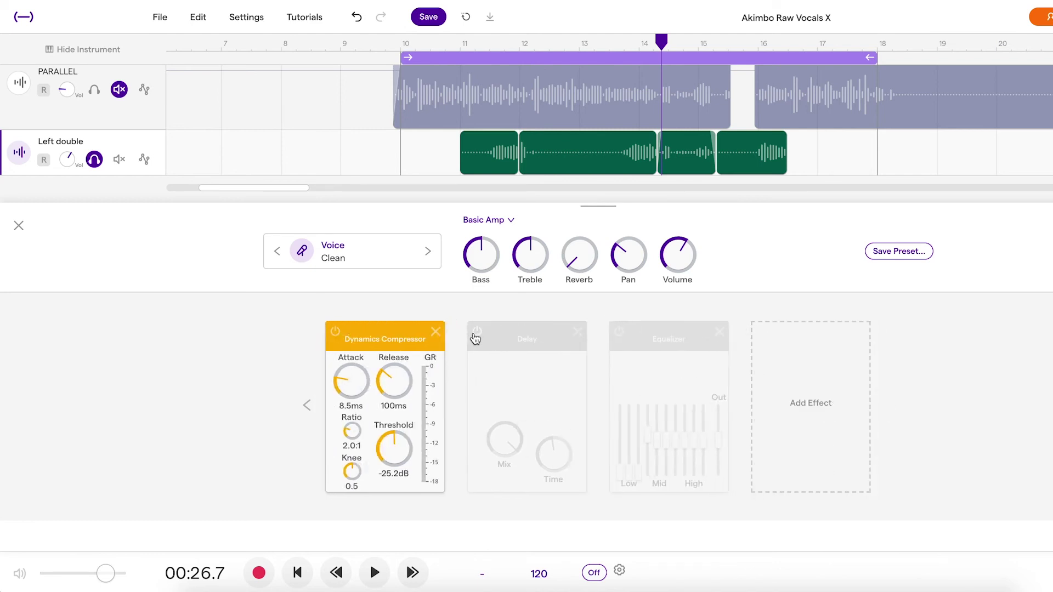
left_click(476, 333)
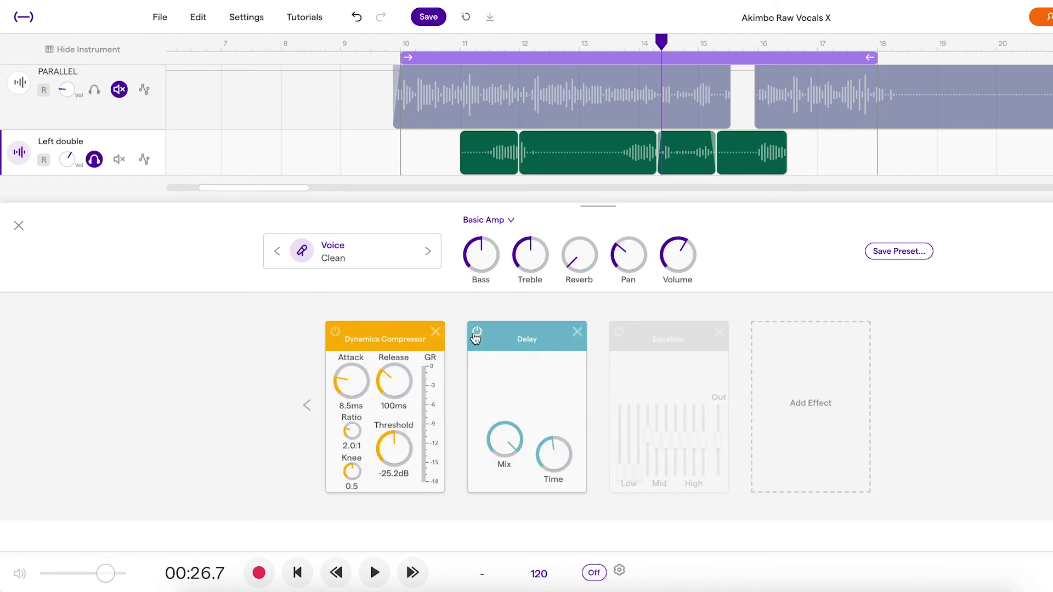
left_click(616, 332)
- Bypass the Left double's second Delay, second Dynamics Compressor, Room and both 3D effects
left_click(478, 332)
left_click(333, 336)
left_click(306, 405)
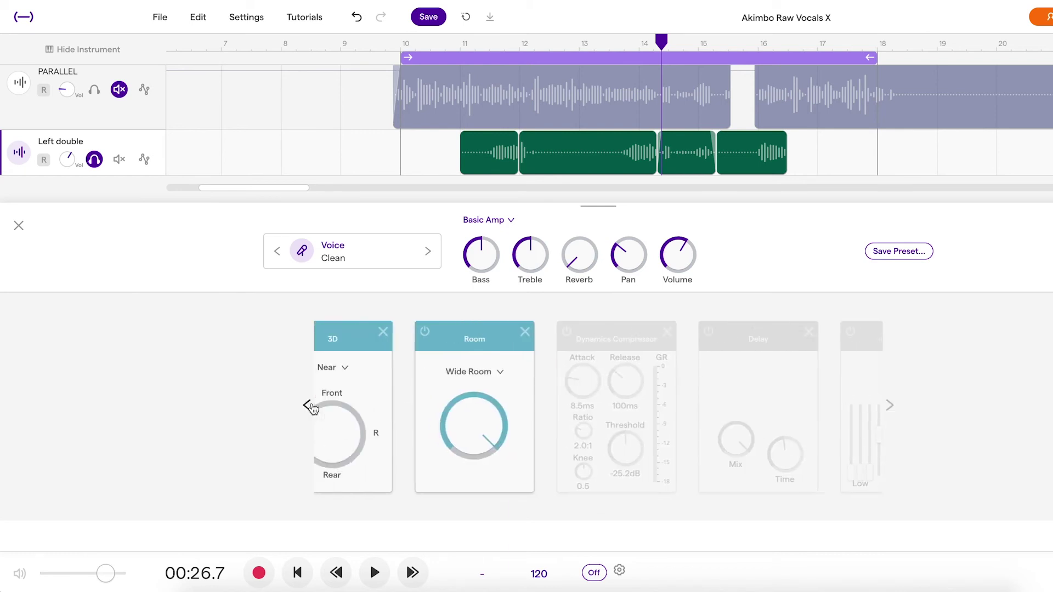
left_click(619, 332)
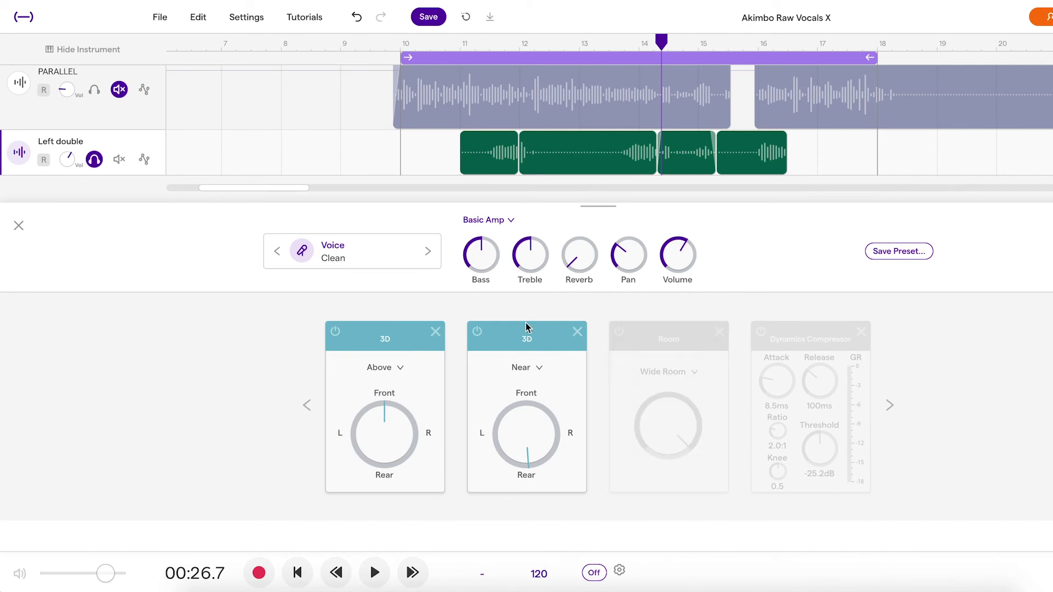
left_click(476, 332)
left_click(335, 331)
- Bypass the Left double's first Delay, first Dynamics Compressor and first two Equalizers
left_click(306, 405)
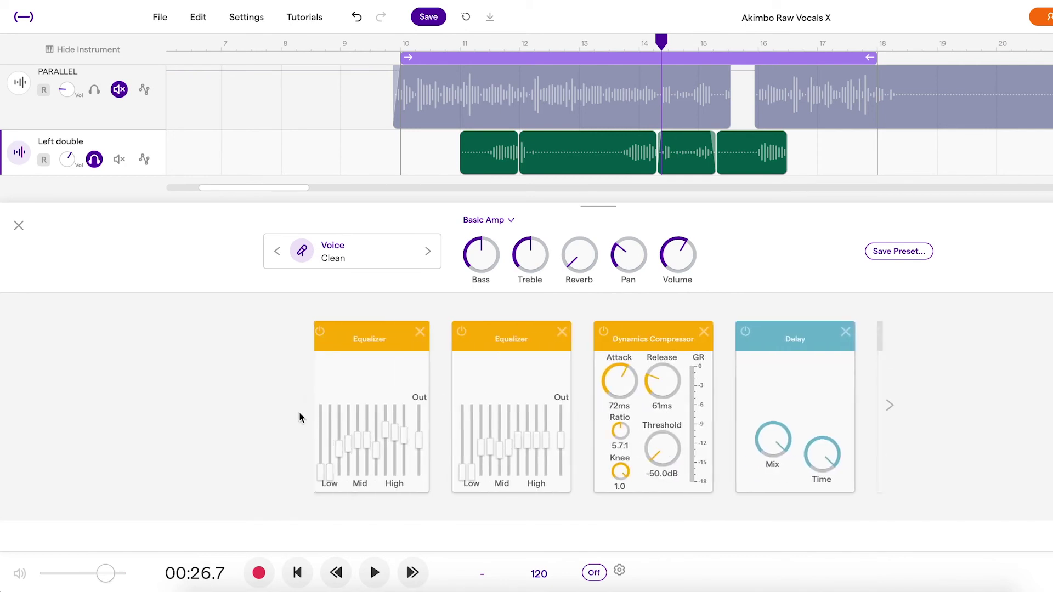
left_click(761, 332)
left_click(619, 332)
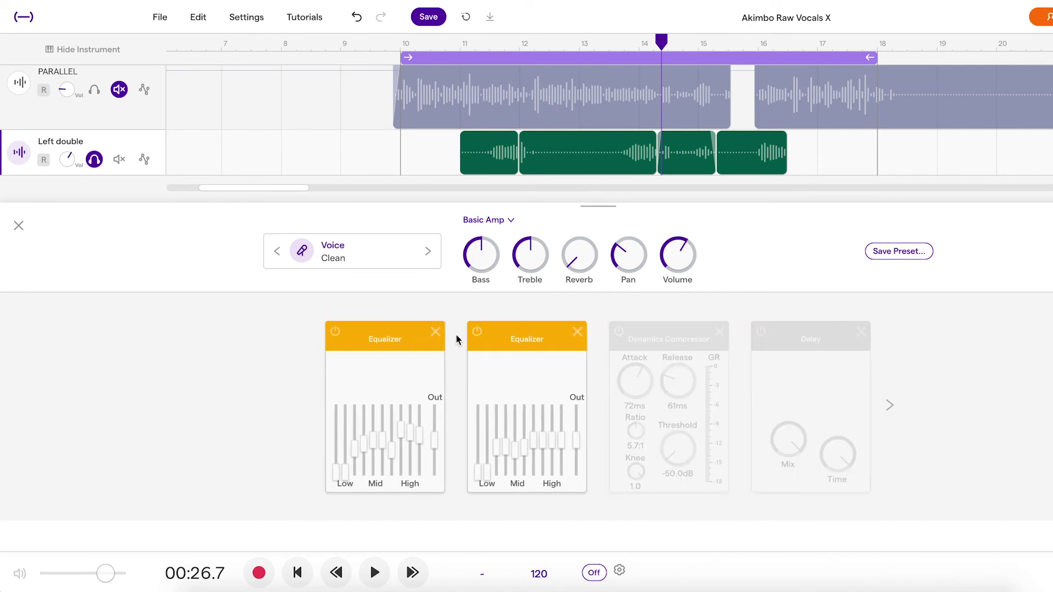
left_click(477, 332)
left_click(335, 331)
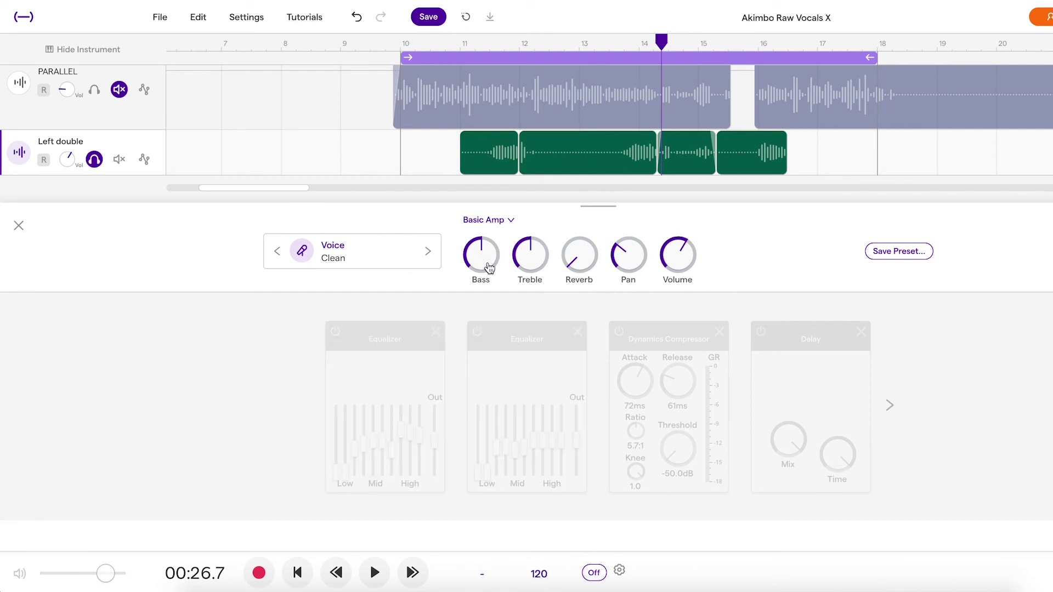
- Leave the Left double's effects and inspect the Right double track's pan and effect chain
left_click(18, 226)
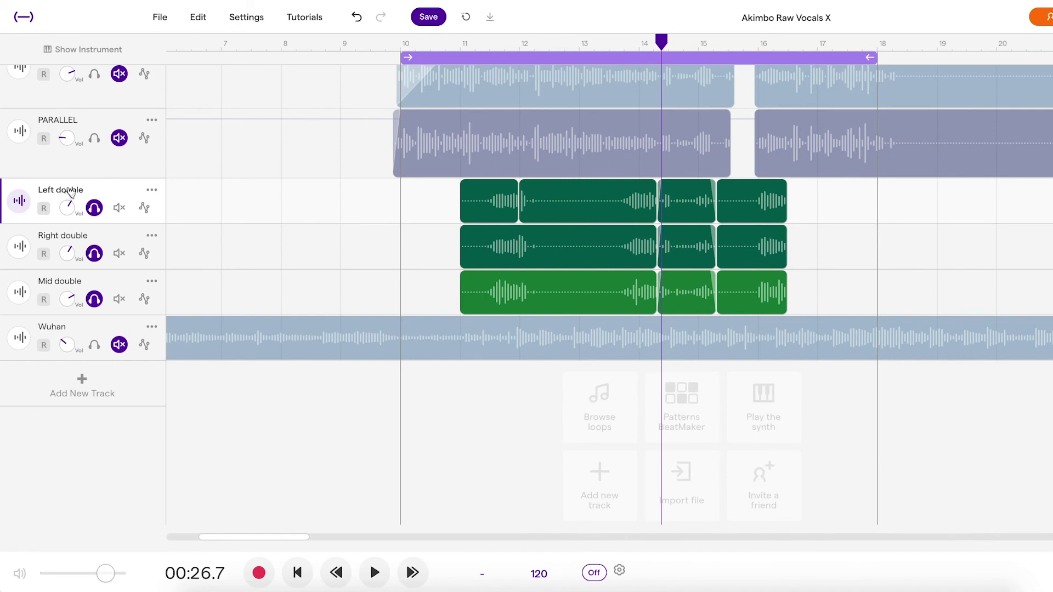
left_click(16, 250)
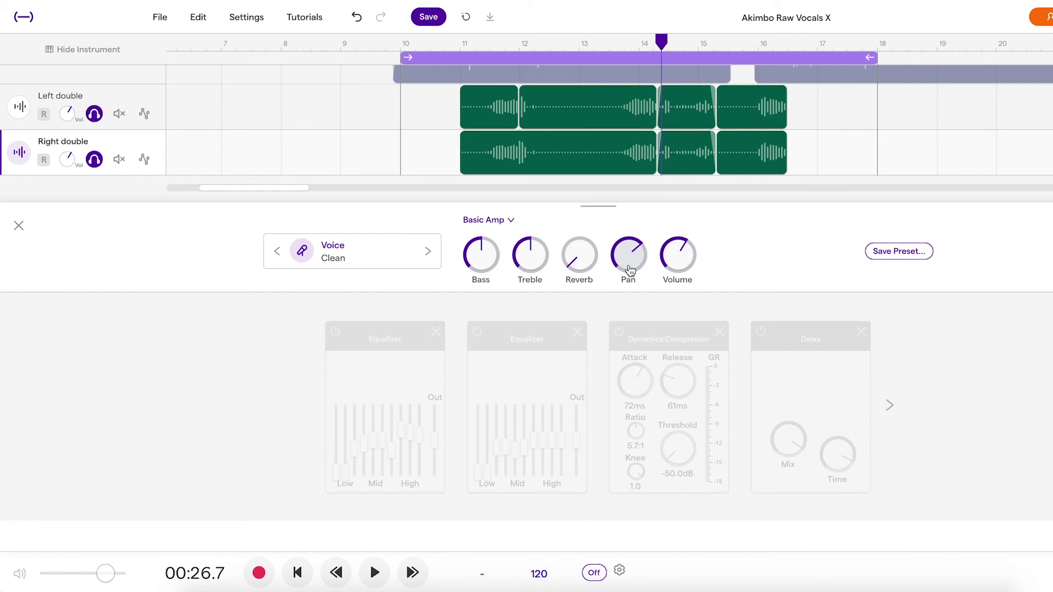
left_click(16, 235)
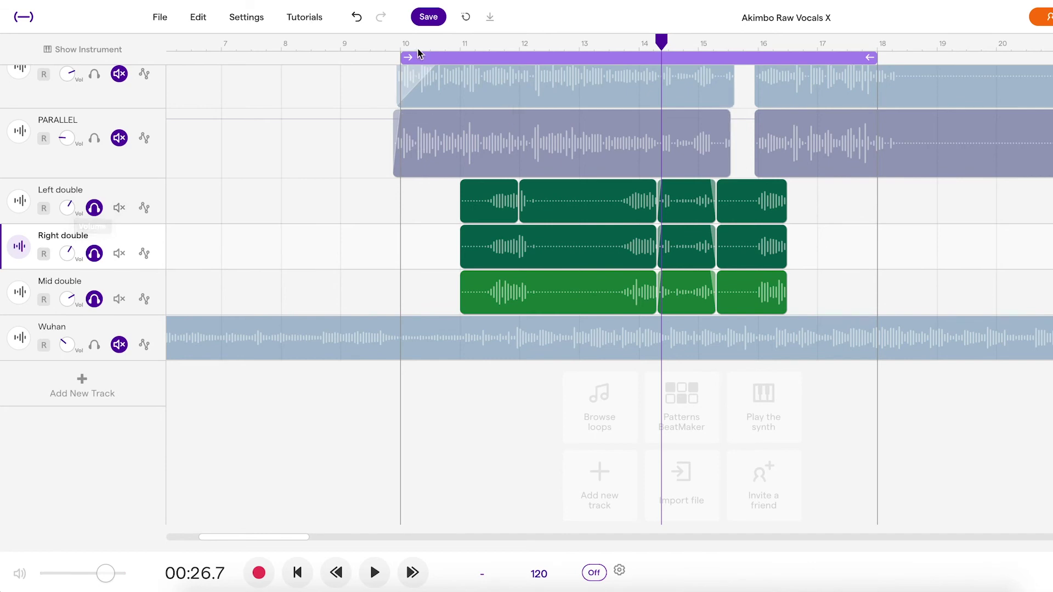
- Shorten the loop to about bars 11.5 to 12.5, unsolo the Right and Mid doubles, and play the Left double alone
left_click_drag(406, 57, 495, 57)
left_click_drag(870, 59, 548, 58)
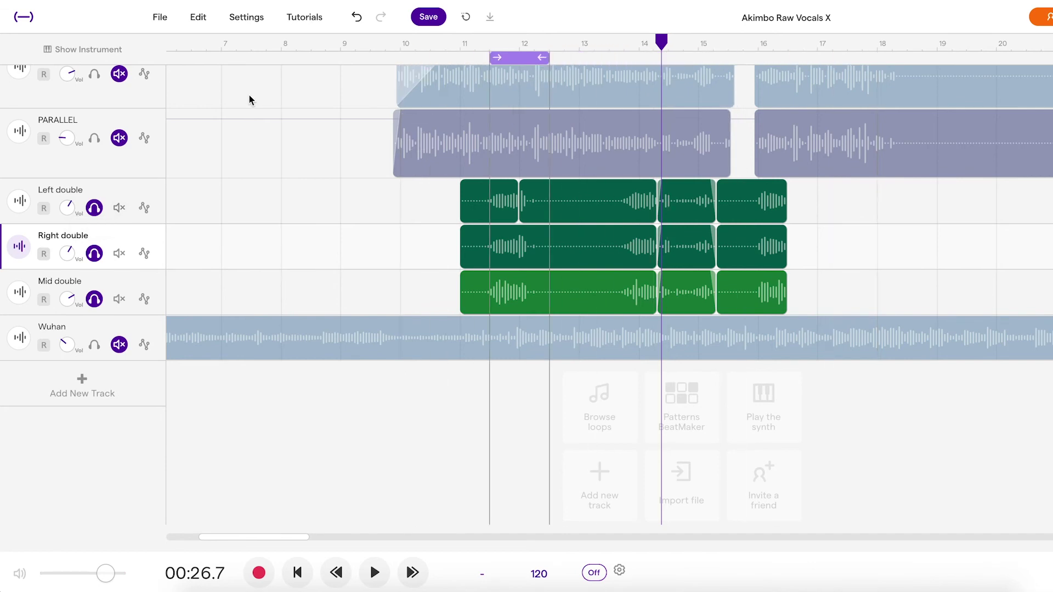
left_click(94, 253)
left_click(94, 299)
key("space")
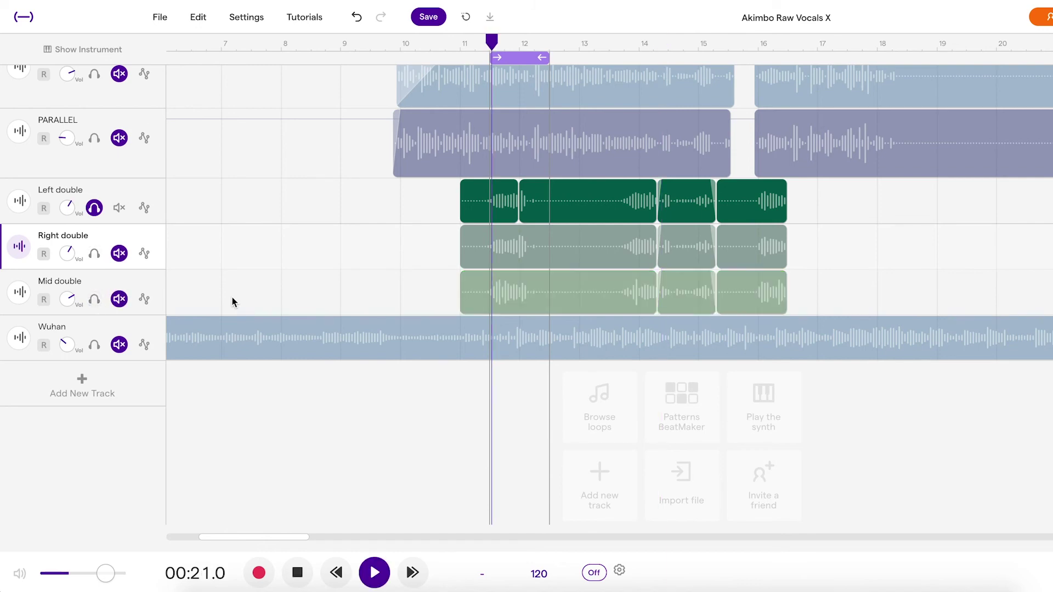
- Enable the first two Equalizers on the Left double during playback, comparing each one on and off
left_click(19, 201)
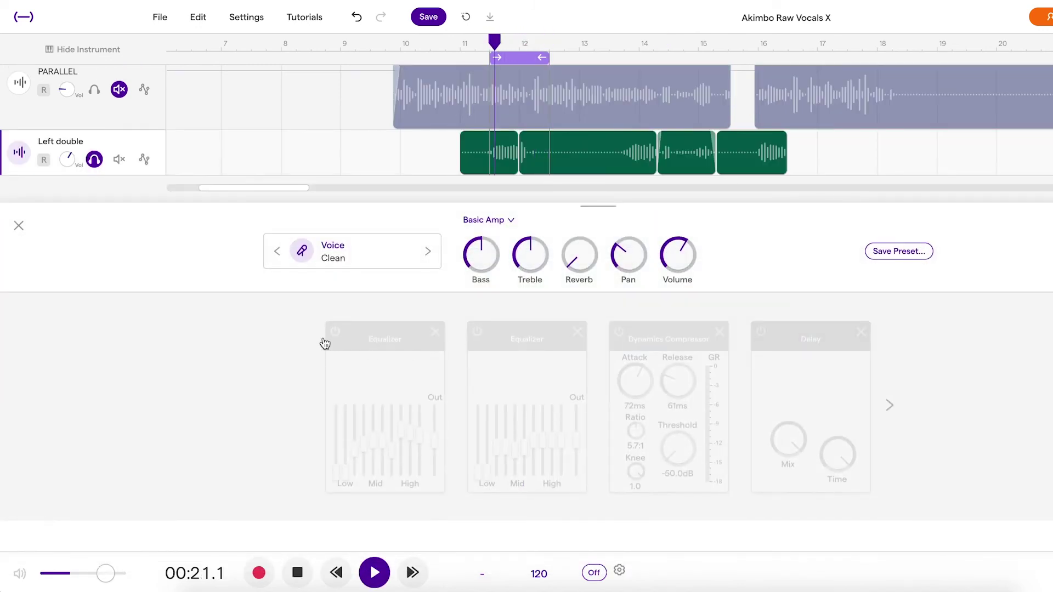
left_click(337, 333)
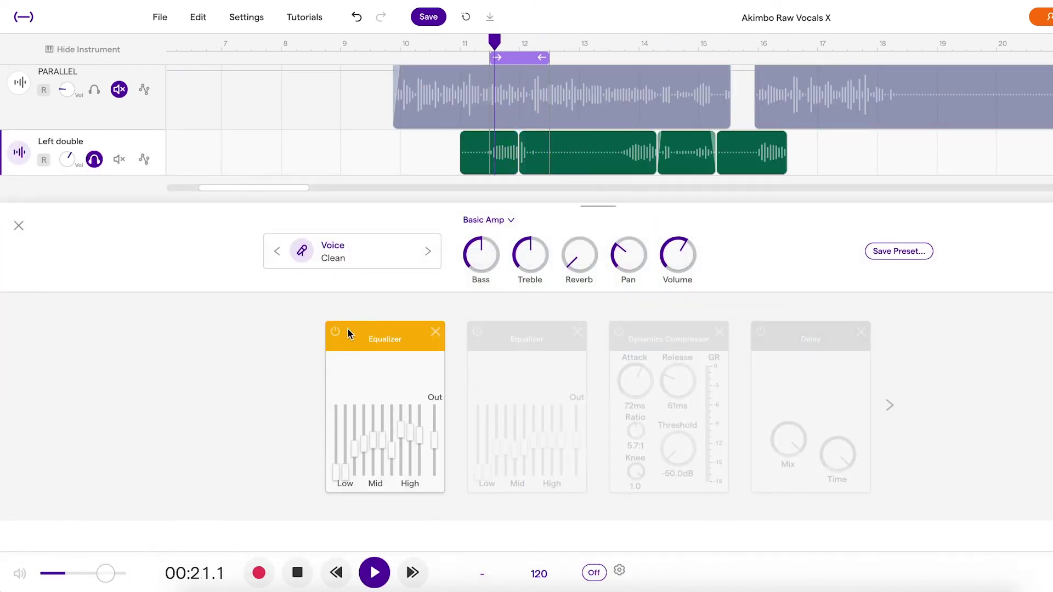
left_click(335, 331)
left_click(335, 332)
left_click(478, 333)
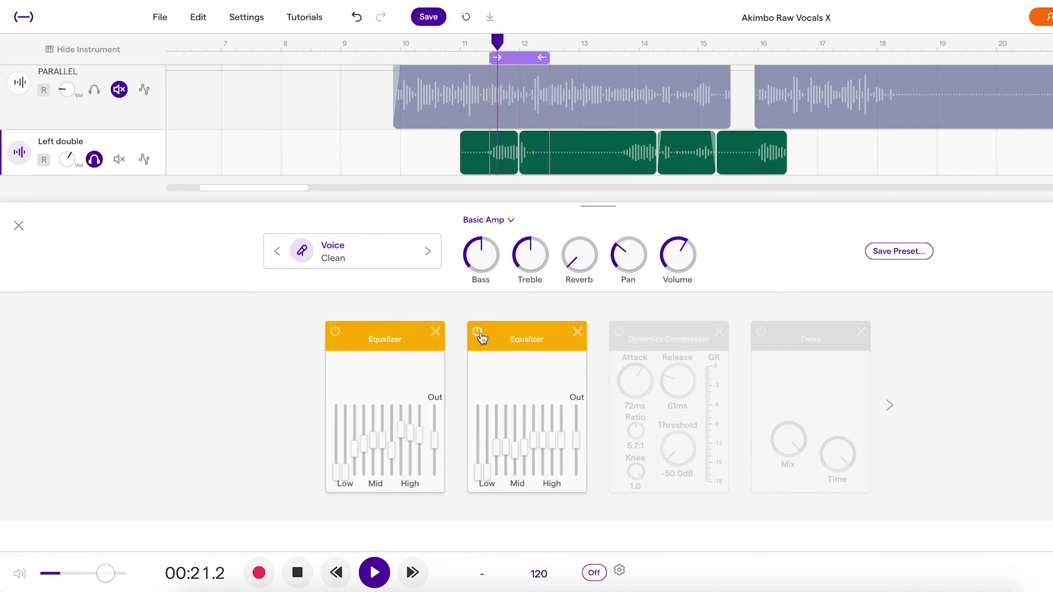
left_click(478, 333)
left_click(478, 333)
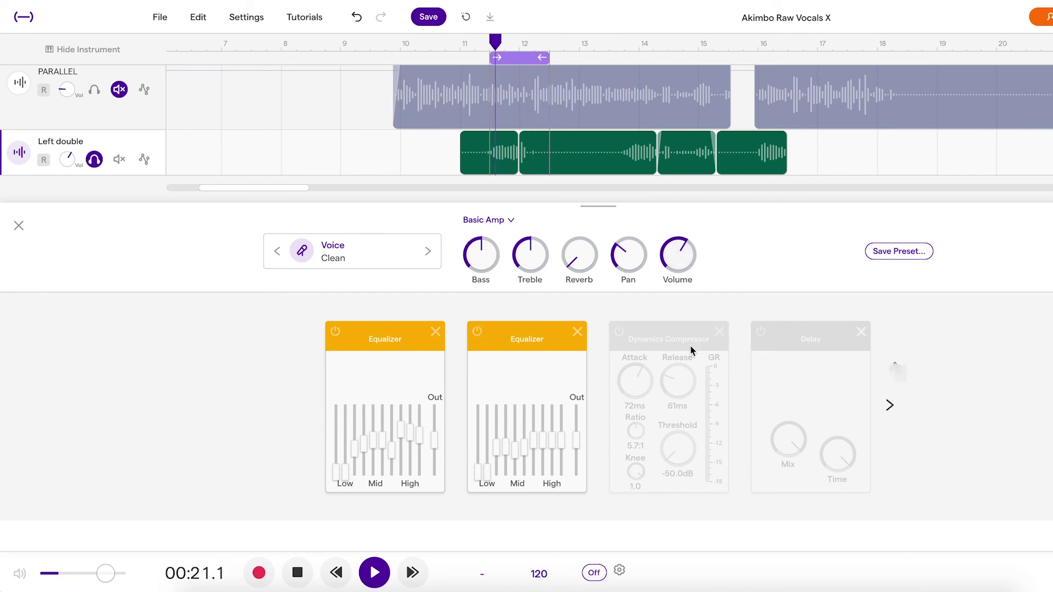
- Enable the Left double's first Dynamics Compressor and compare the looped vocal with and without it
left_click(619, 333)
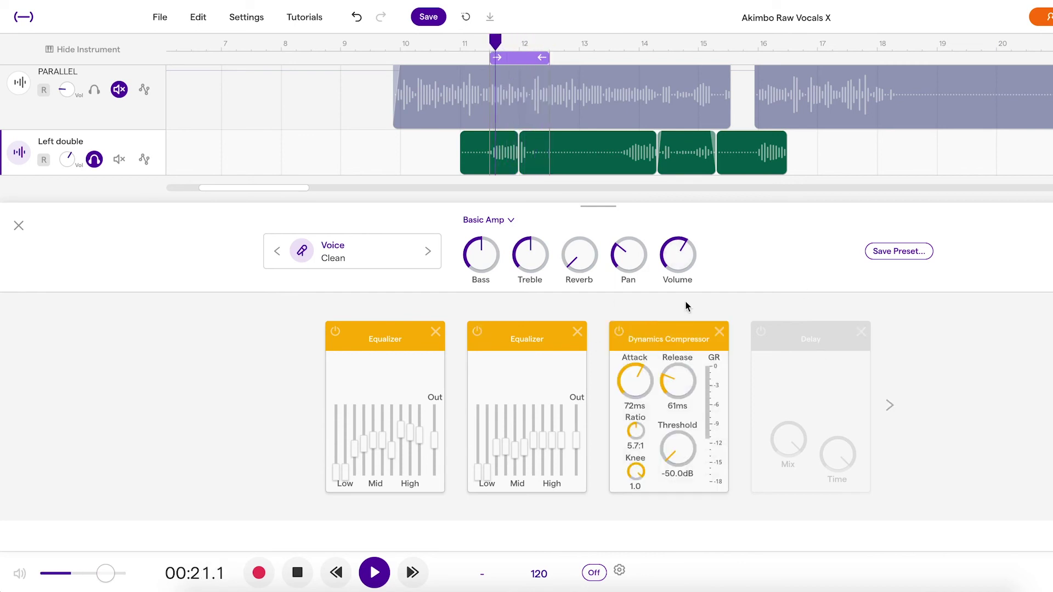
key("space")
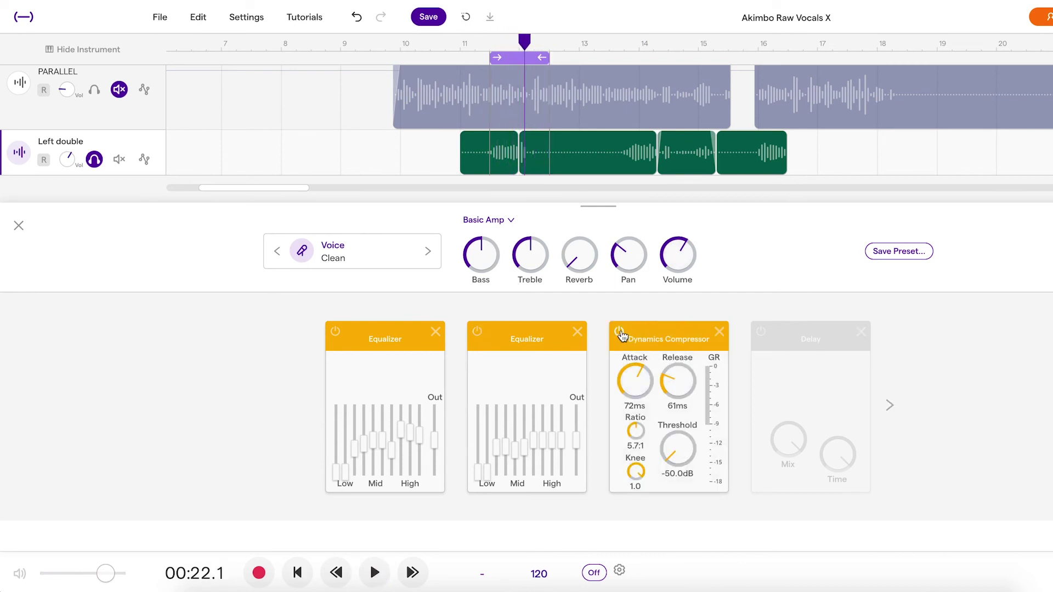
left_click(619, 332)
key("space")
left_click(620, 333)
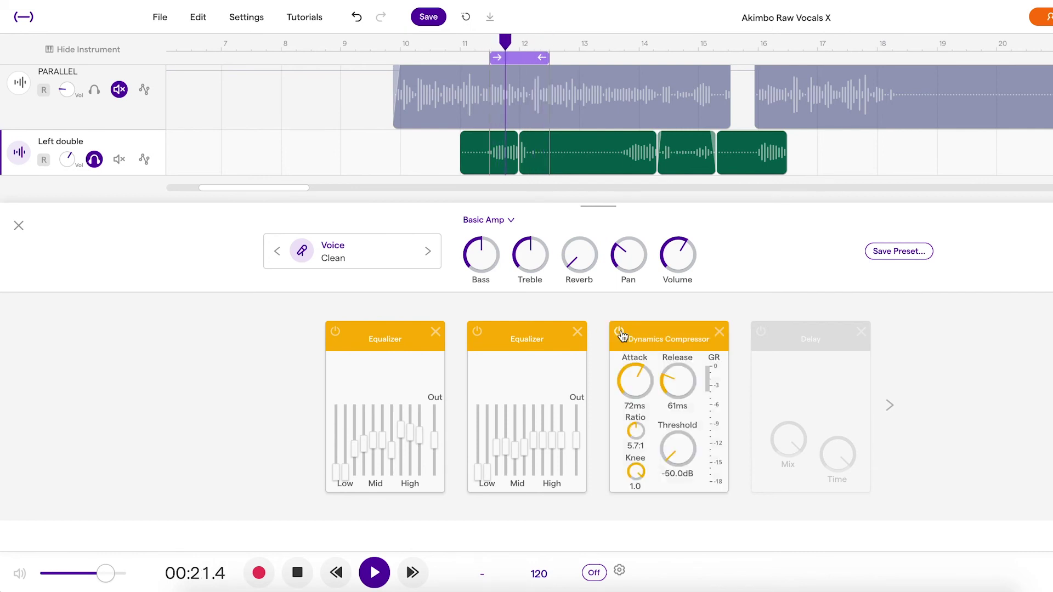
- Enable and audition the Left double's first Delay, and extend the loop end to about bar 12.75
left_click(888, 404)
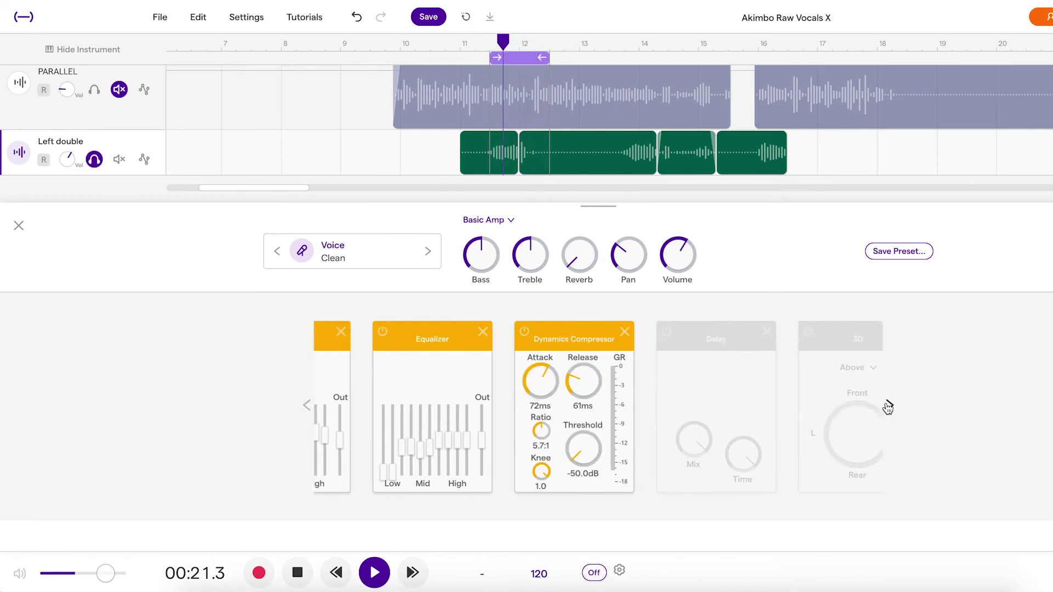
key("space")
left_click(477, 333)
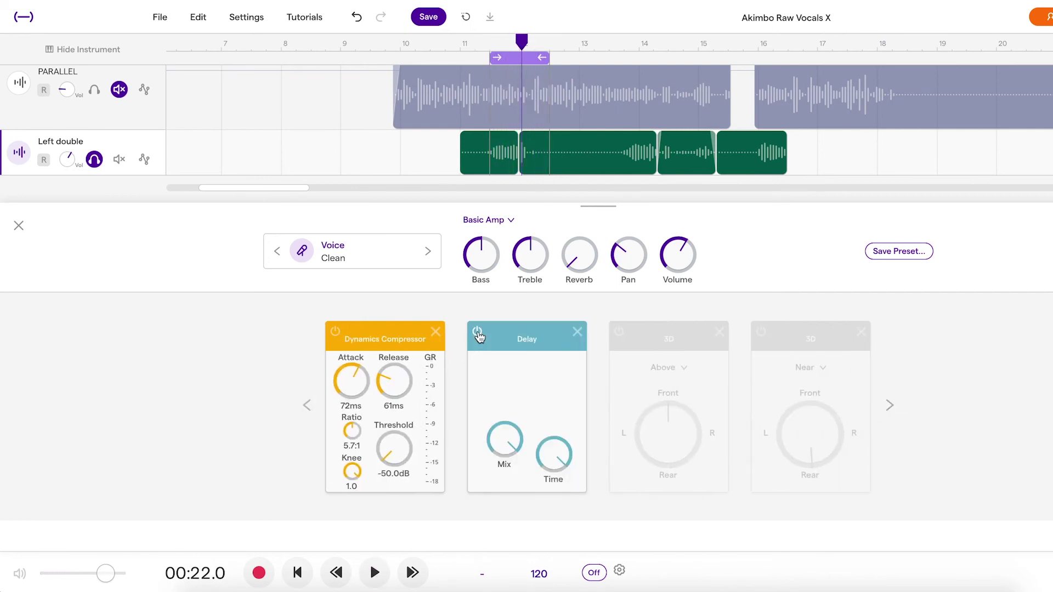
key("space")
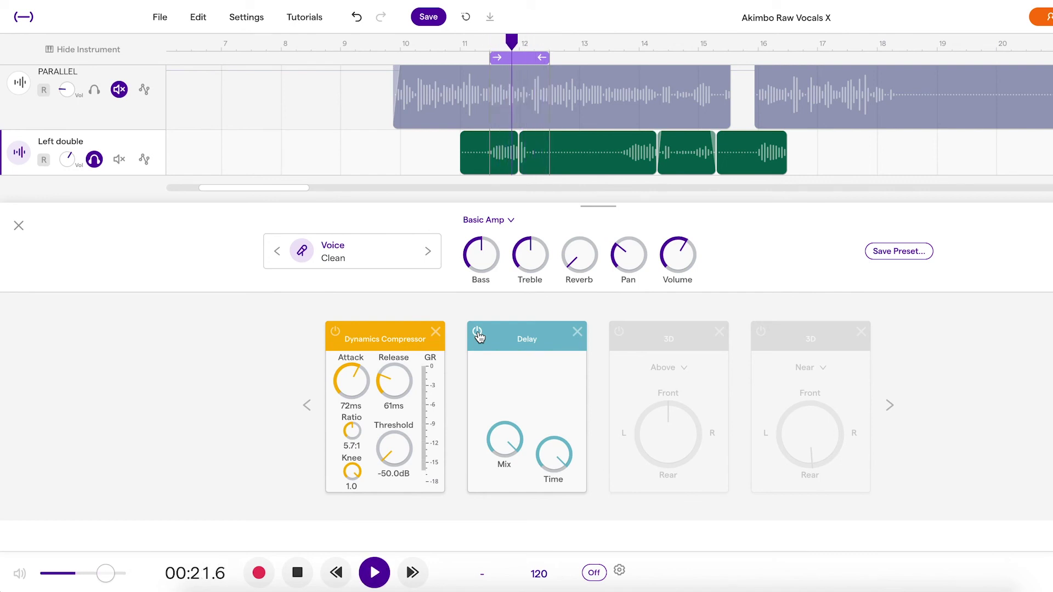
key("space")
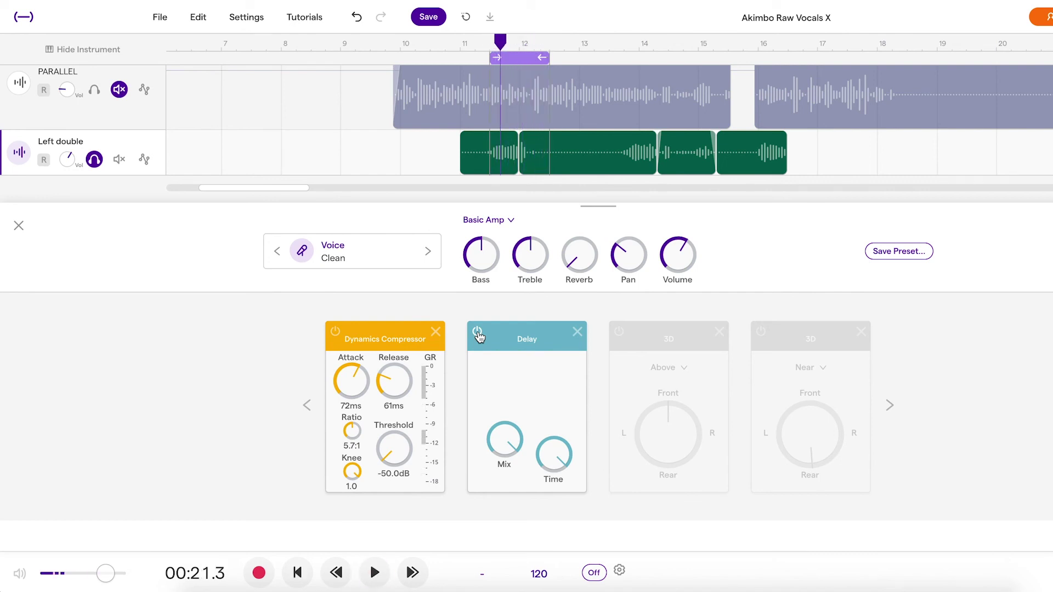
left_click_drag(543, 55, 563, 55)
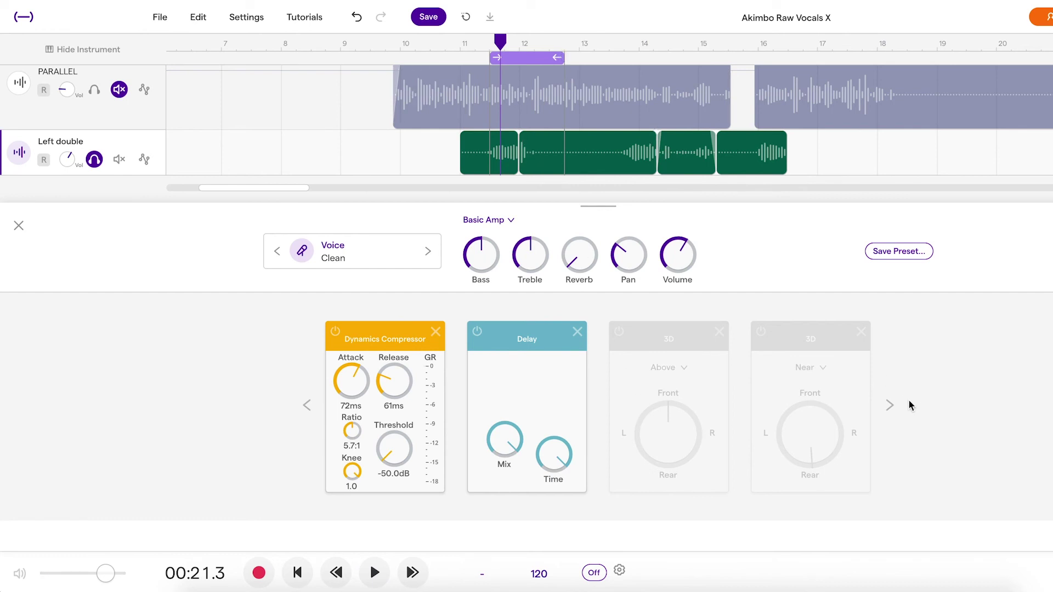
left_click(889, 404)
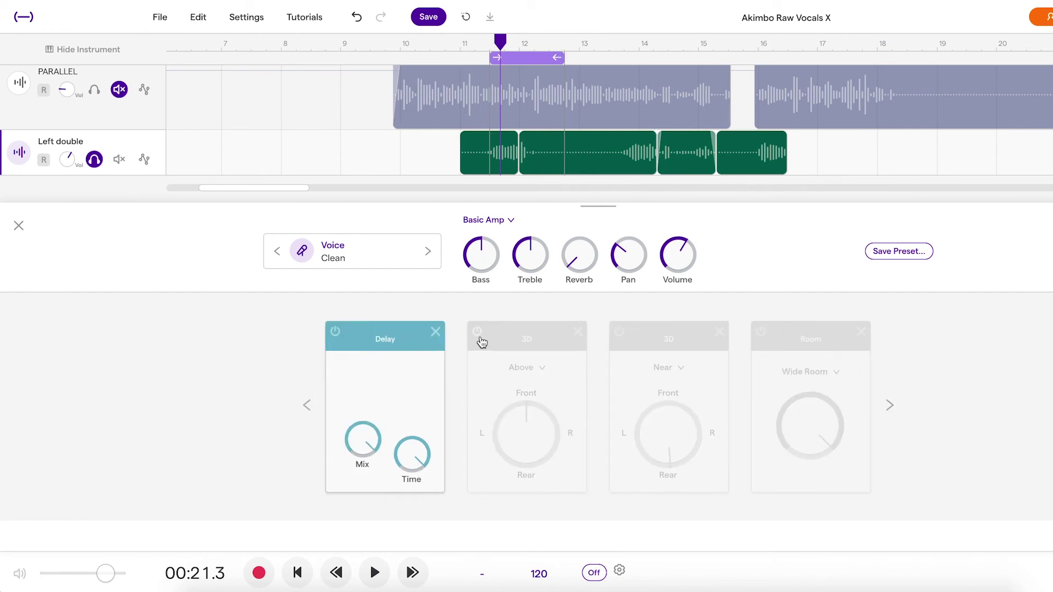
left_click(307, 406)
left_click(306, 405)
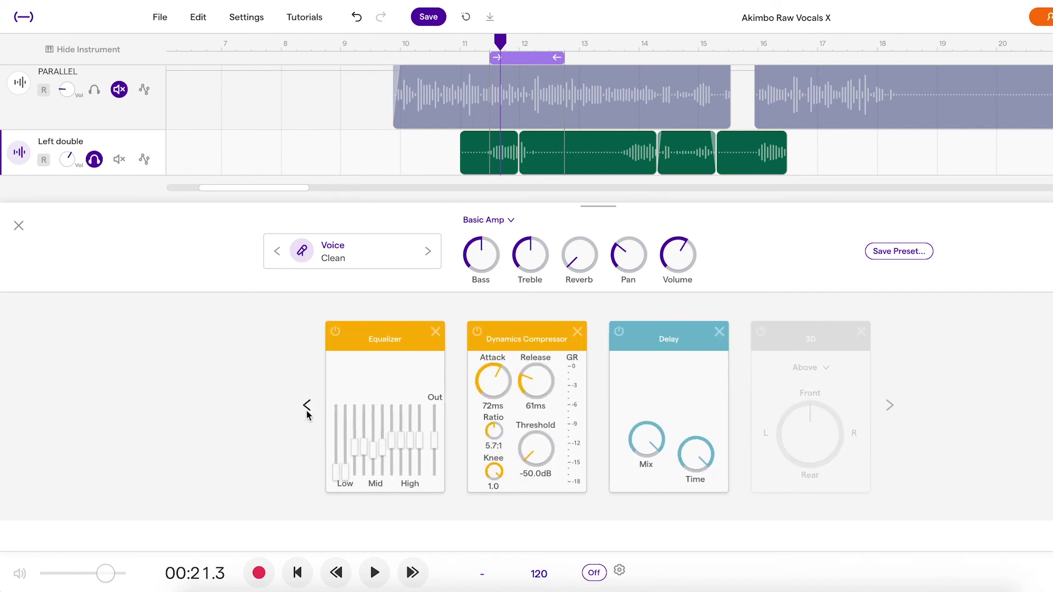
left_click(306, 406)
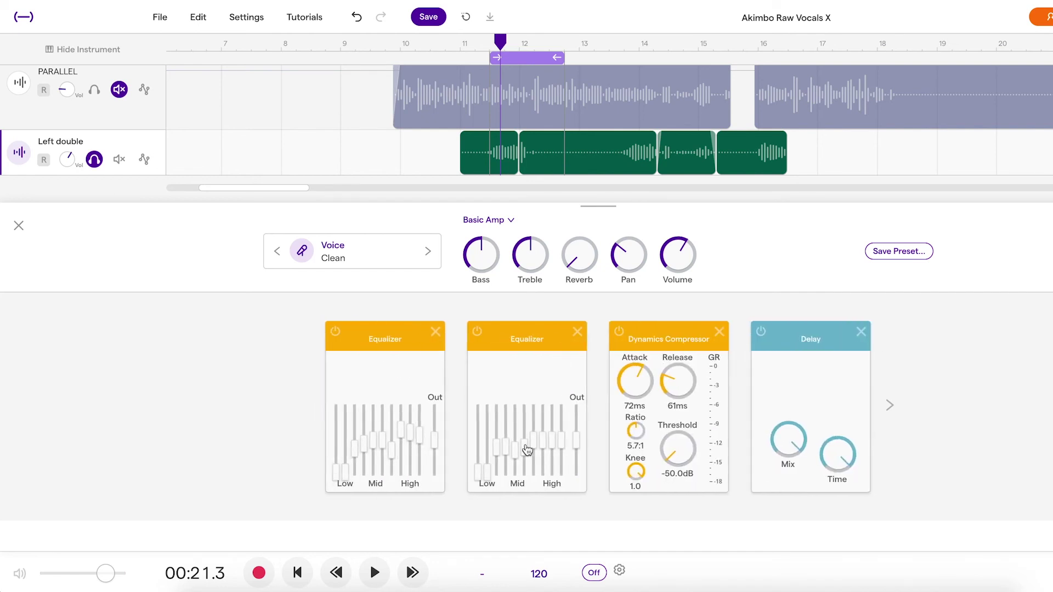
- Add a Filter effect at the end of the Left double's chain and remove it again
left_click(889, 404)
left_click(889, 404)
left_click(891, 407)
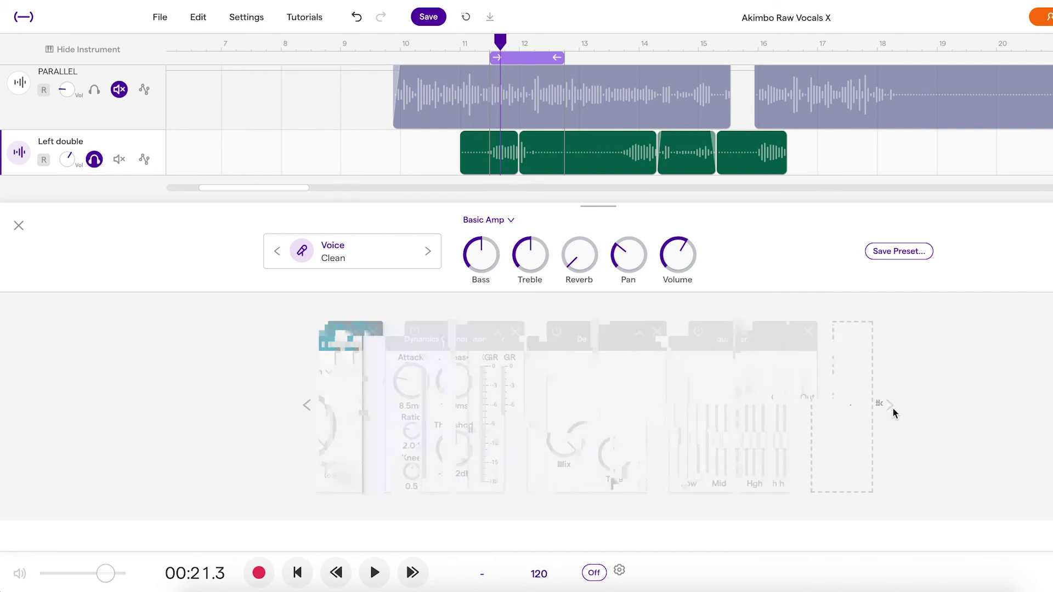
left_click(808, 413)
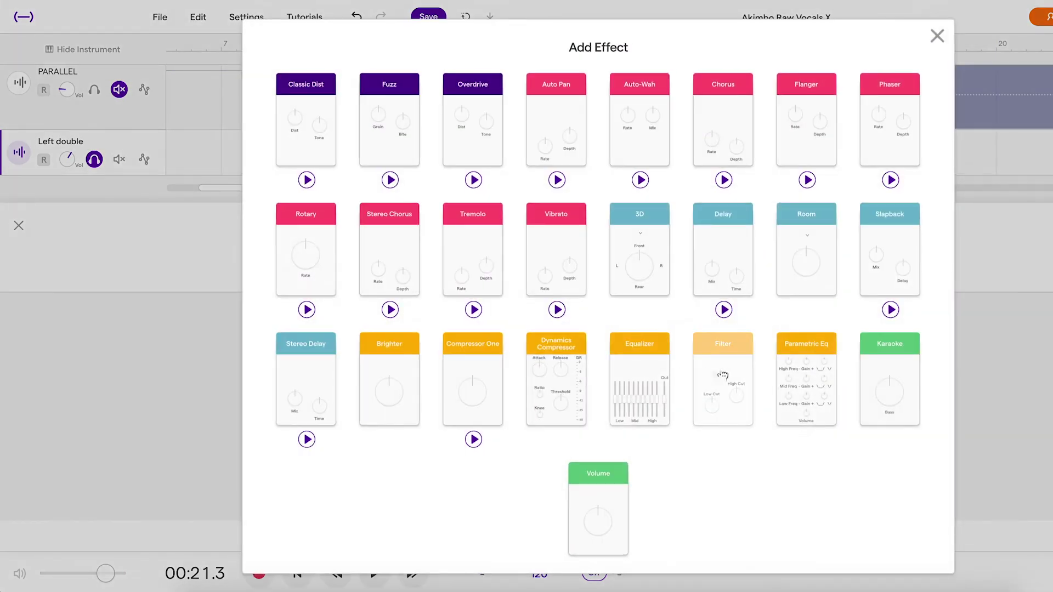
left_click(722, 406)
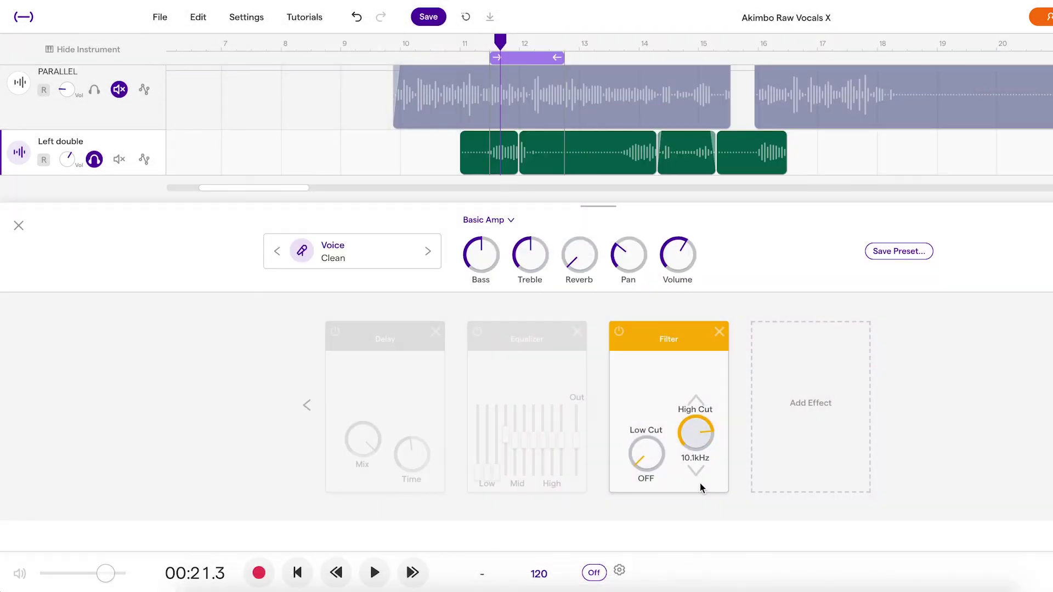
left_click(715, 332)
- Enable the Left double's two 3D effects, Above and Near, while listening to the looped vocal
left_click(307, 405)
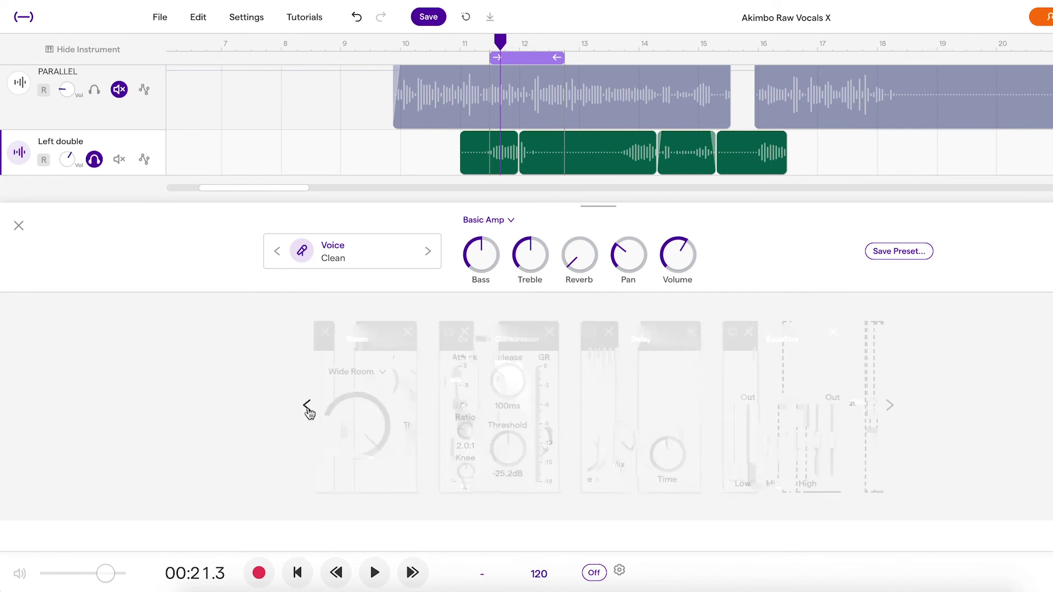
left_click(306, 405)
left_click(306, 405)
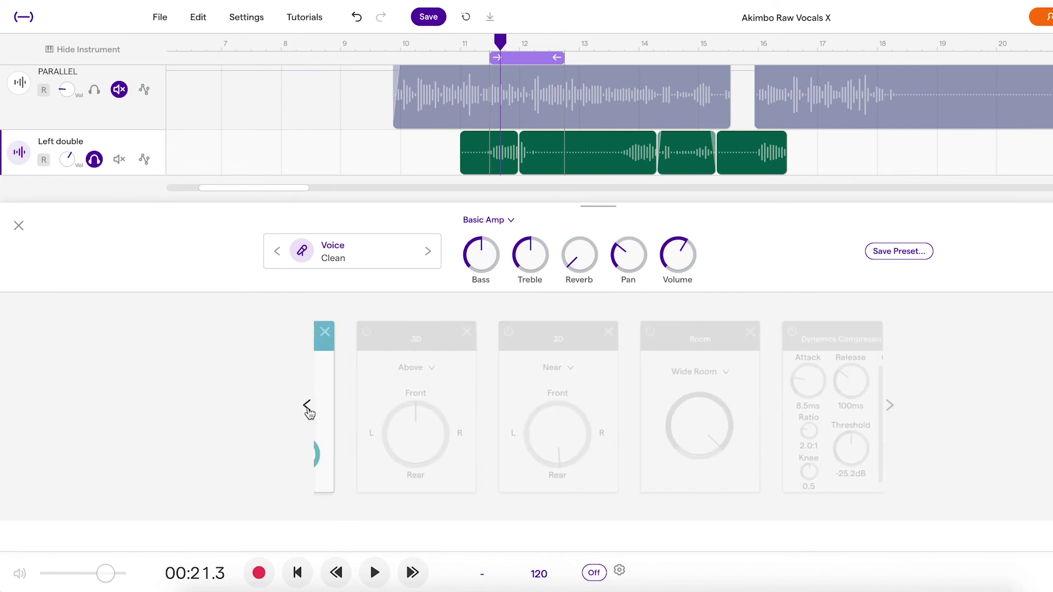
key("space")
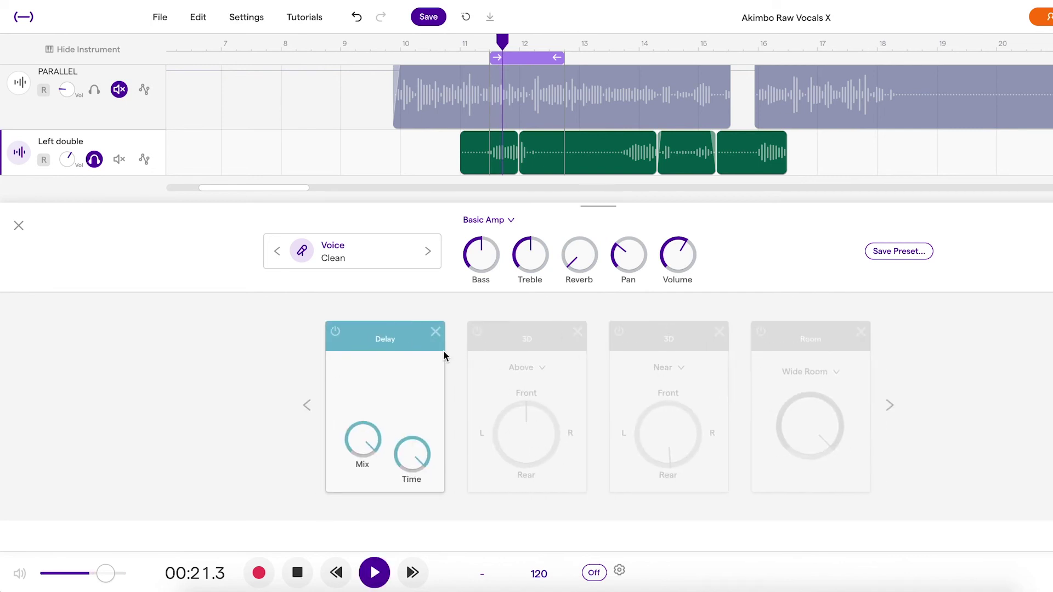
left_click(477, 332)
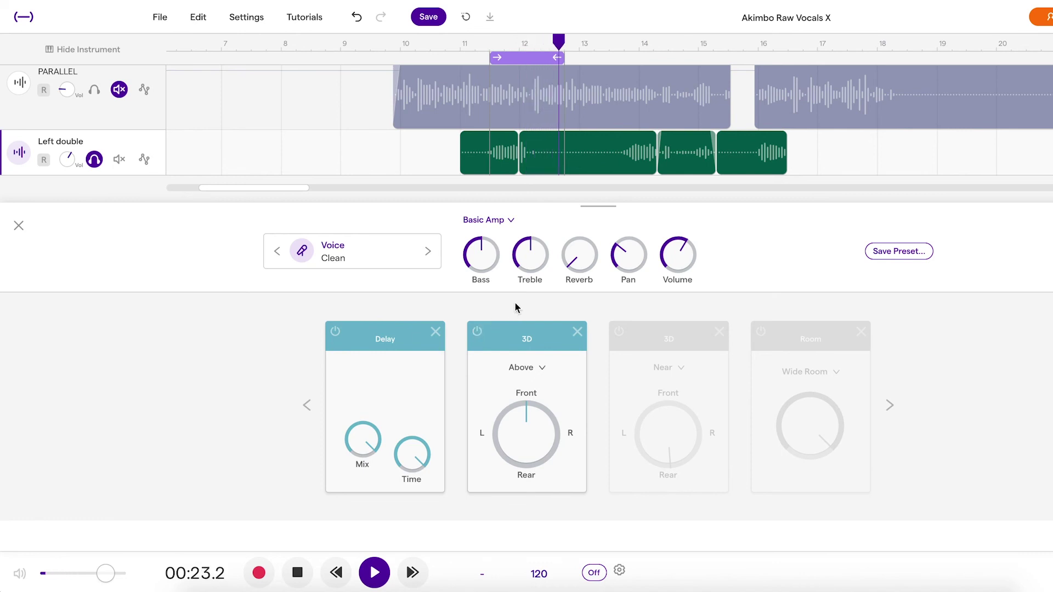
left_click(616, 332)
key("space")
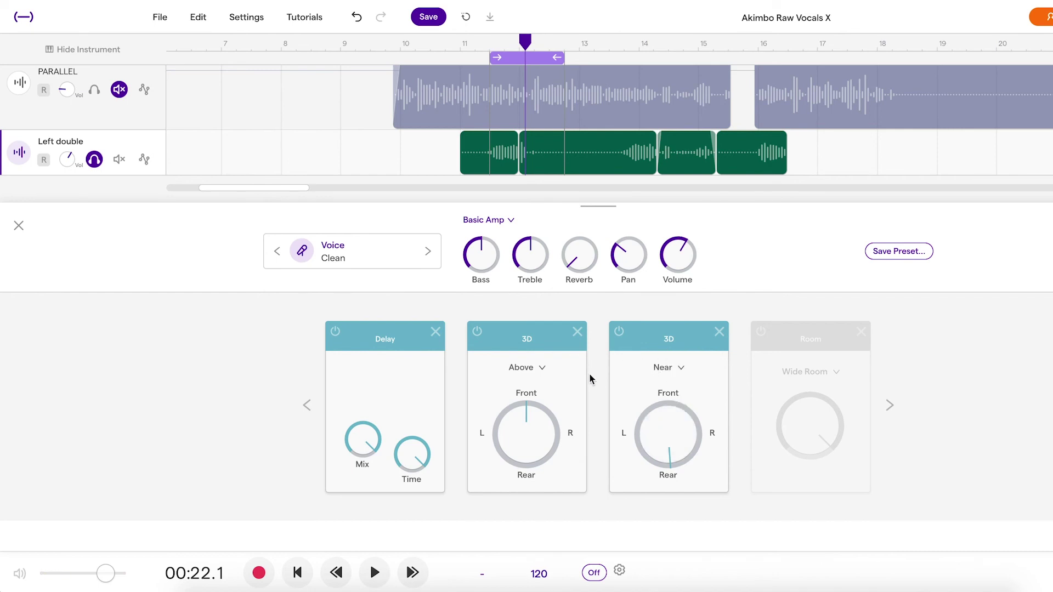
key("space")
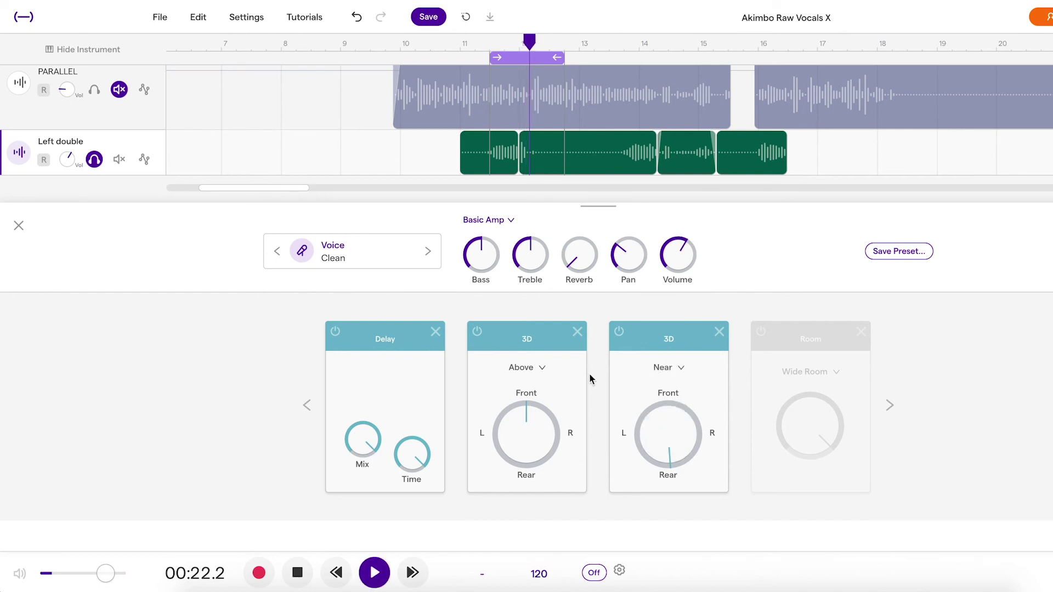
key("space")
- Enable the Left double's Wide Room effect and play the loop with it
left_click(761, 333)
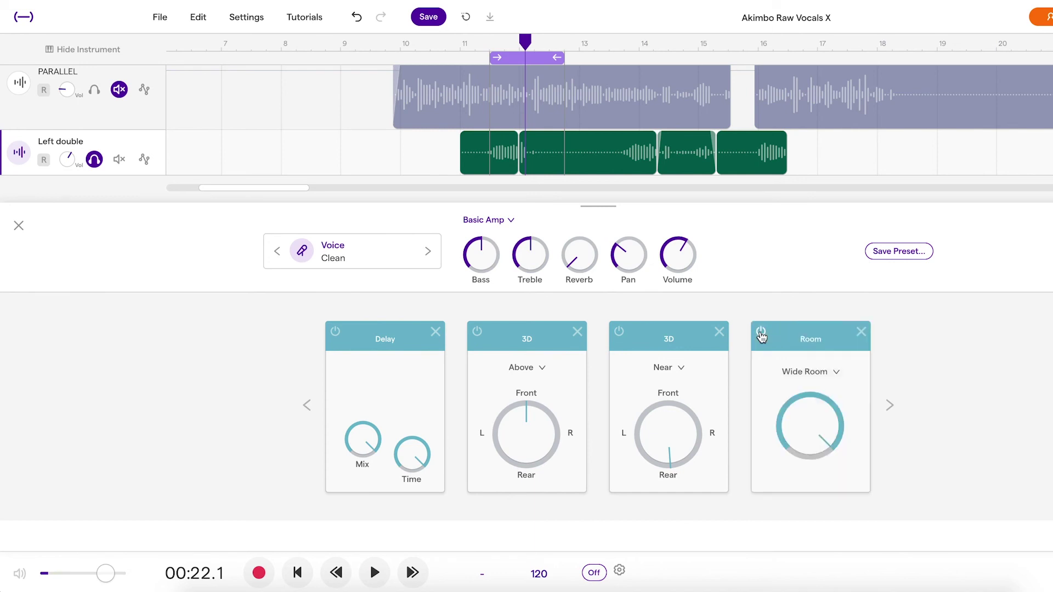
key("space")
left_click(889, 405)
left_click(889, 405)
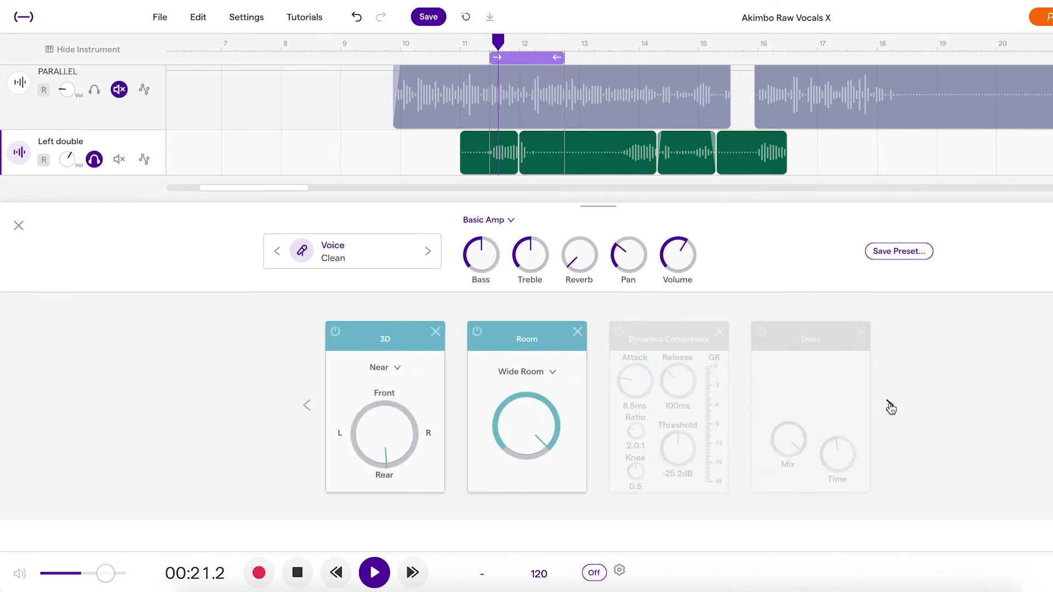
key("space")
- Enable the Left double's second Dynamics Compressor, after the Room effect, and listen to the loop
left_click(618, 338)
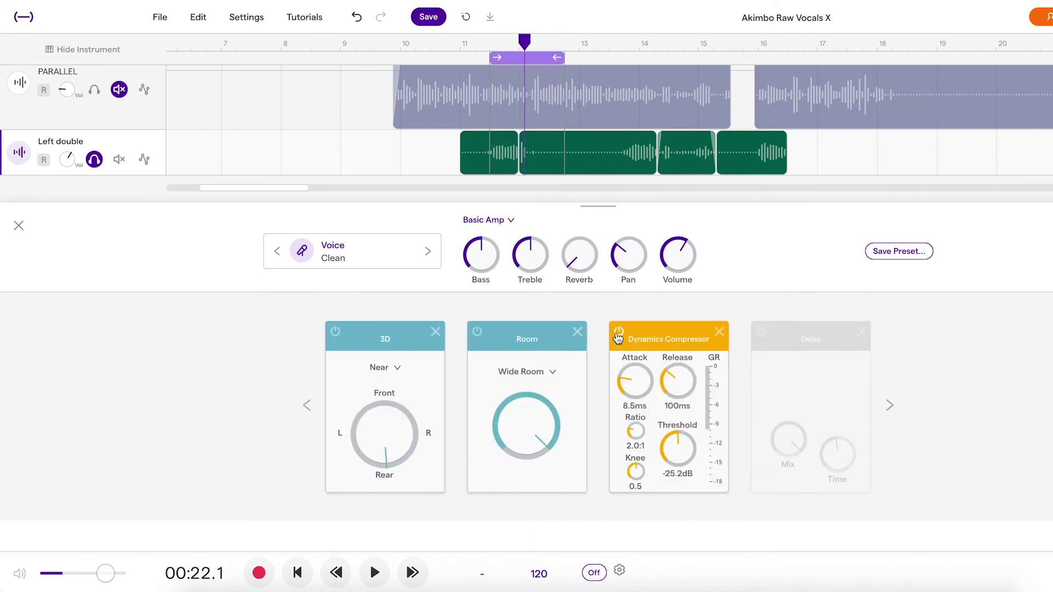
key("space")
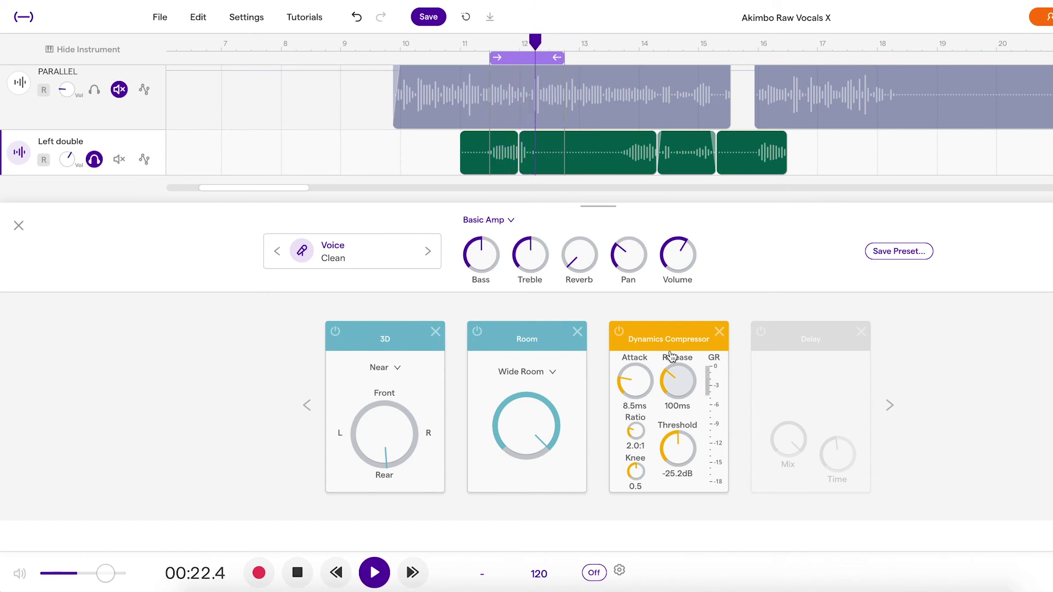
key("space")
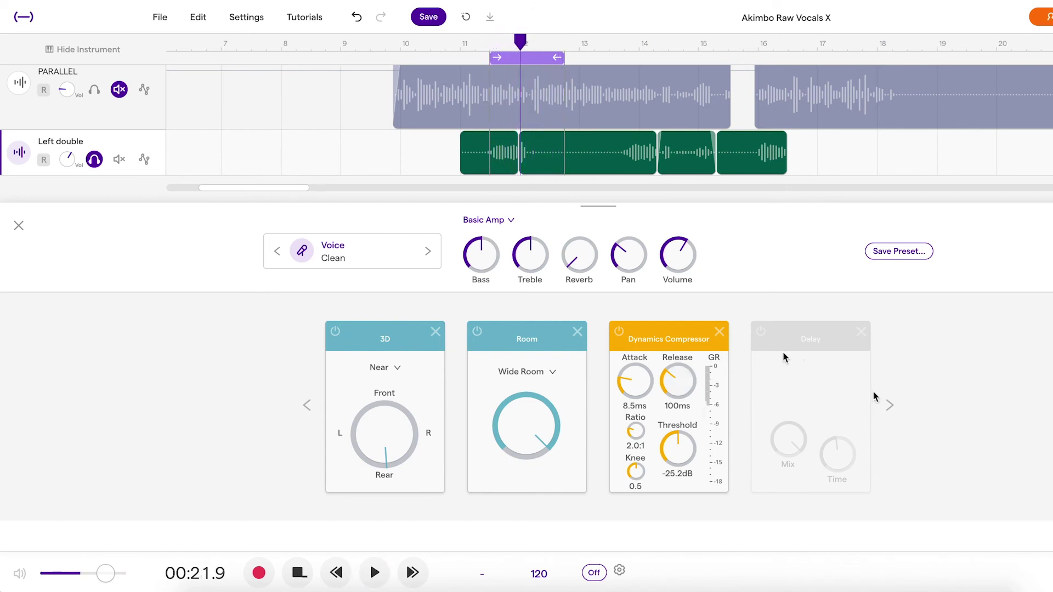
- Enable the Left double's second Delay, after the second compressor, and audition it on the loop
left_click(889, 404)
left_click(889, 404)
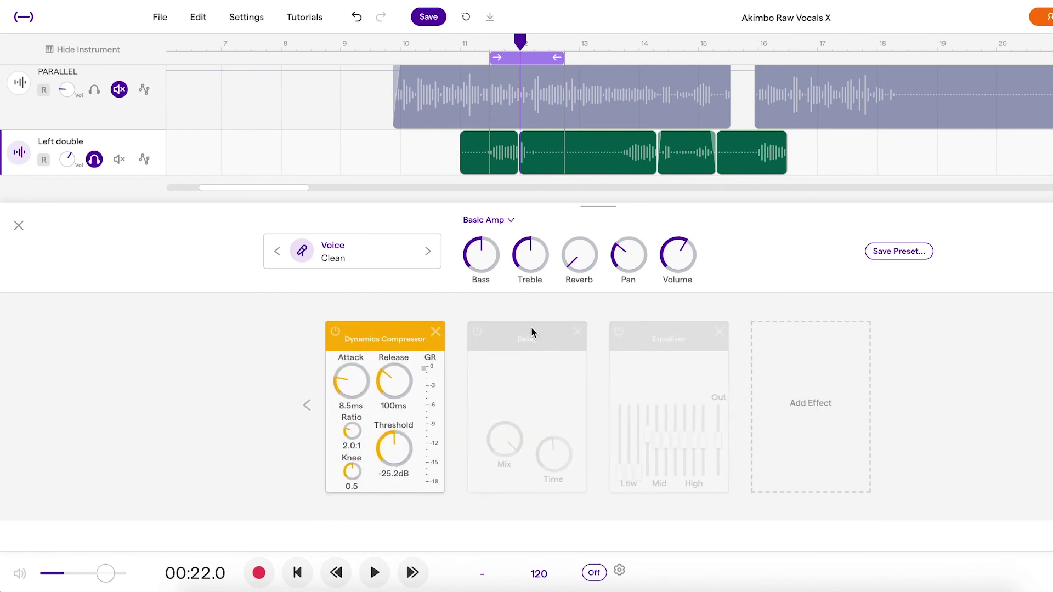
left_click(477, 331)
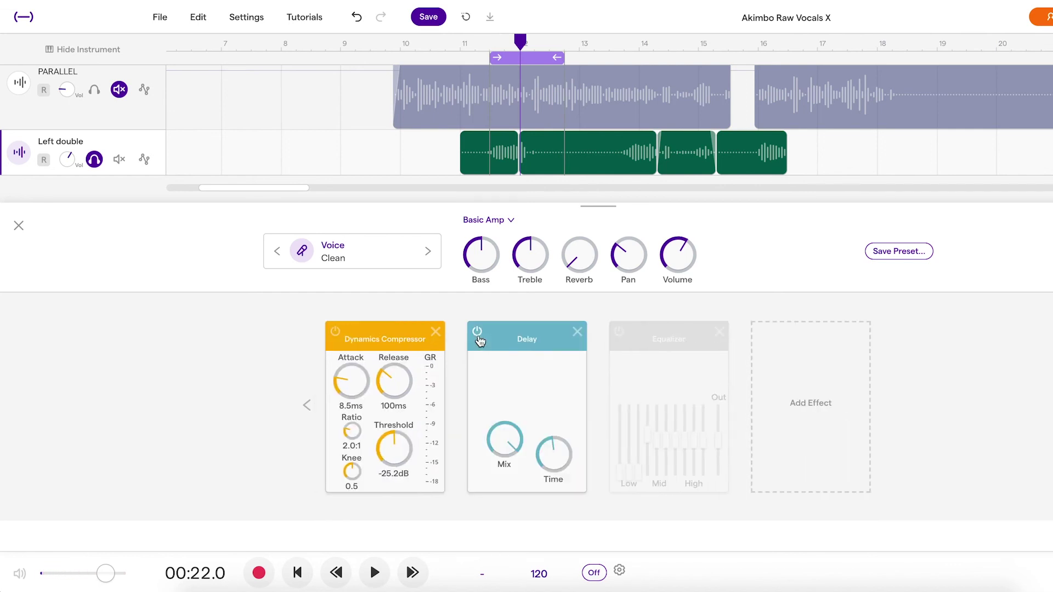
key("space")
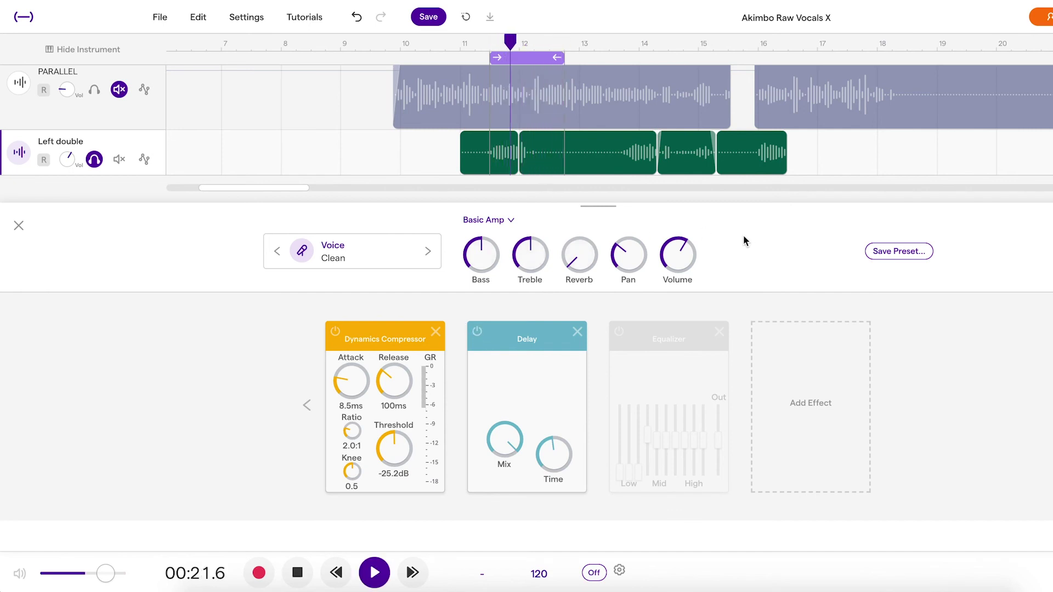
key("space")
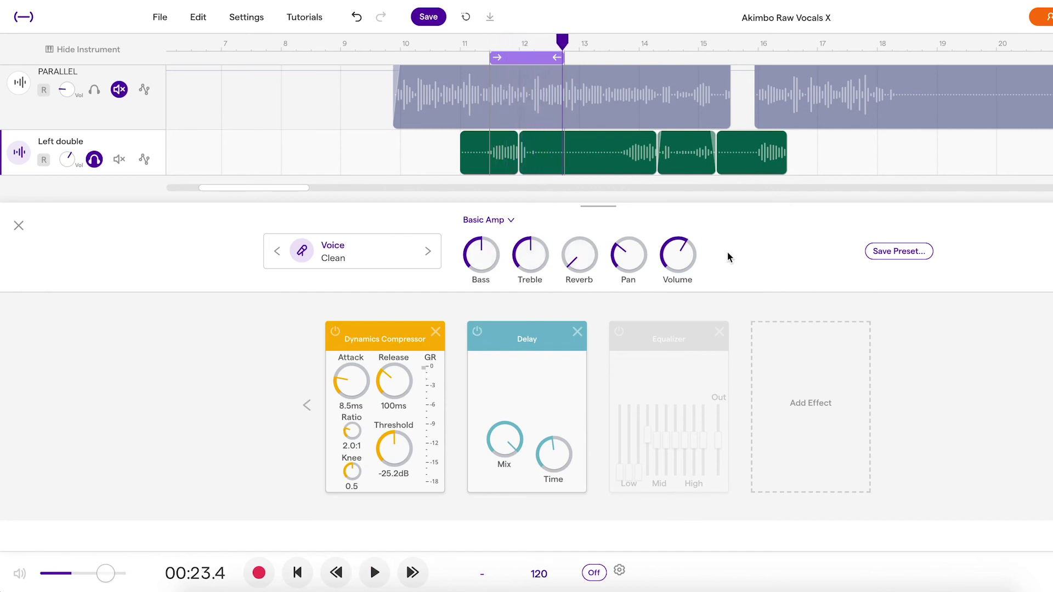
- Review the Left double's preceding effects, enable the final Equalizer during playback and listen to the complete chain
left_click(307, 406)
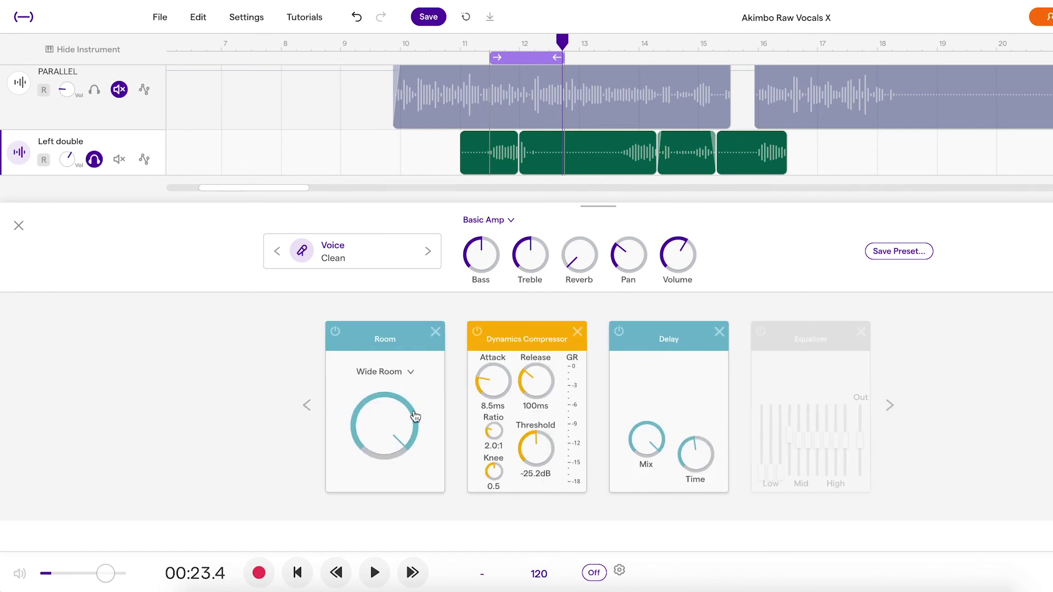
left_click(307, 406)
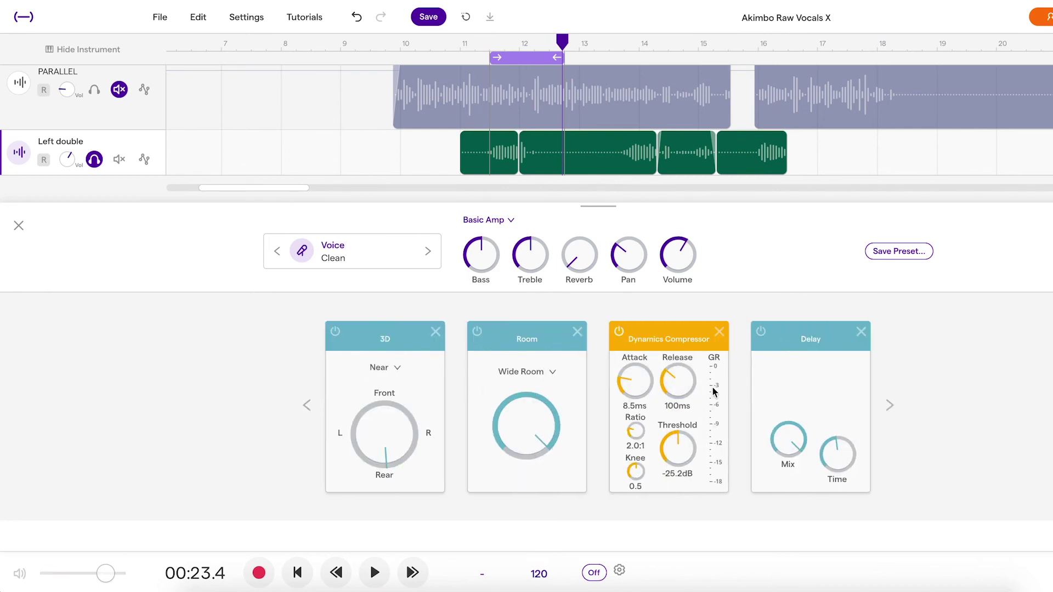
left_click(891, 407)
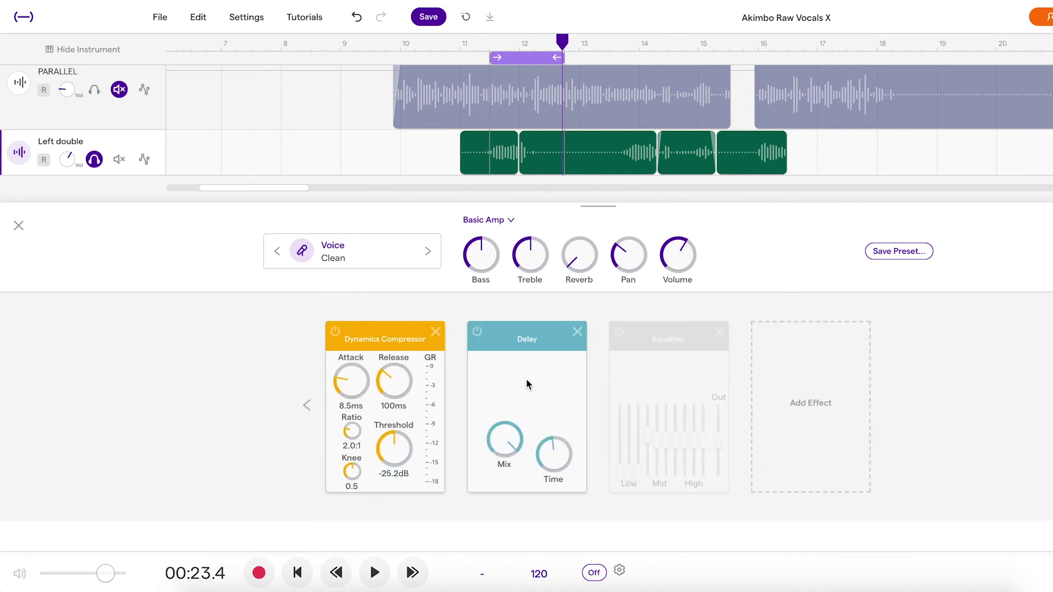
key("space")
left_click(620, 333)
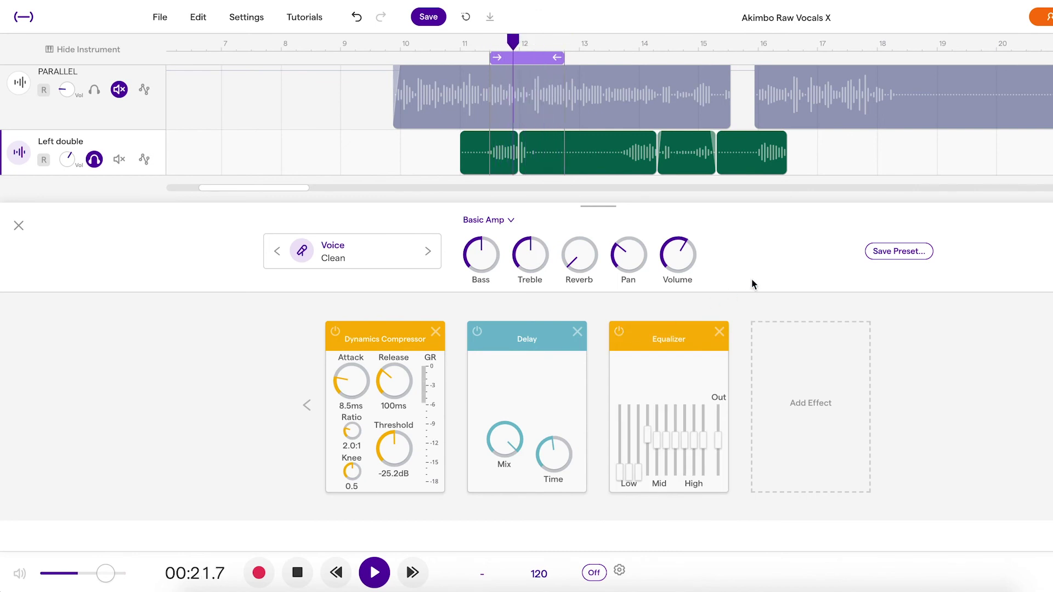
key("space")
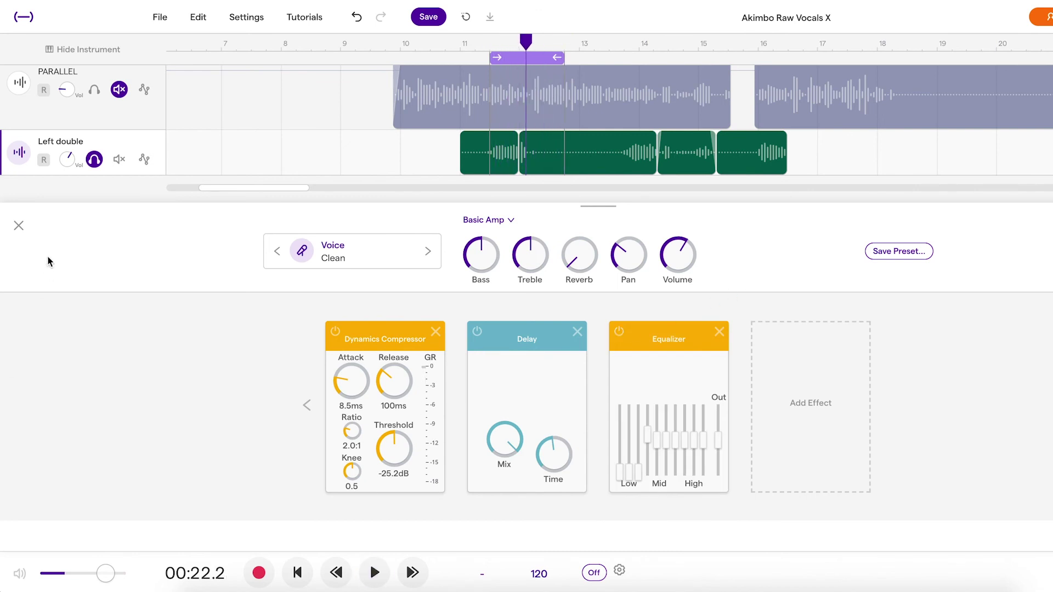
- Move the solo from the Left double to the Right double and open the Right double's effect chain
left_click(19, 226)
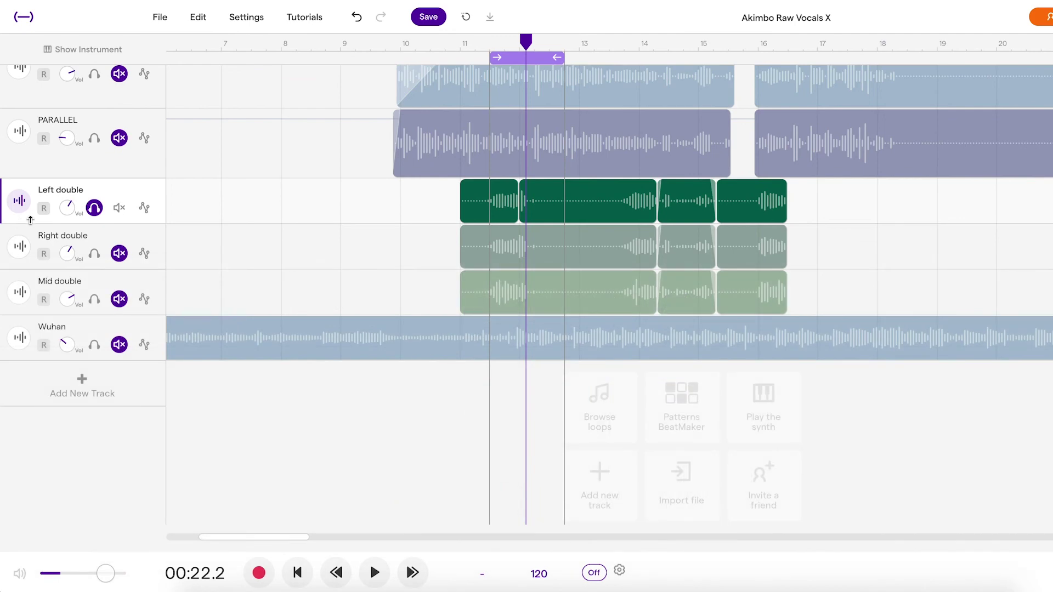
left_click(95, 253)
left_click(94, 207)
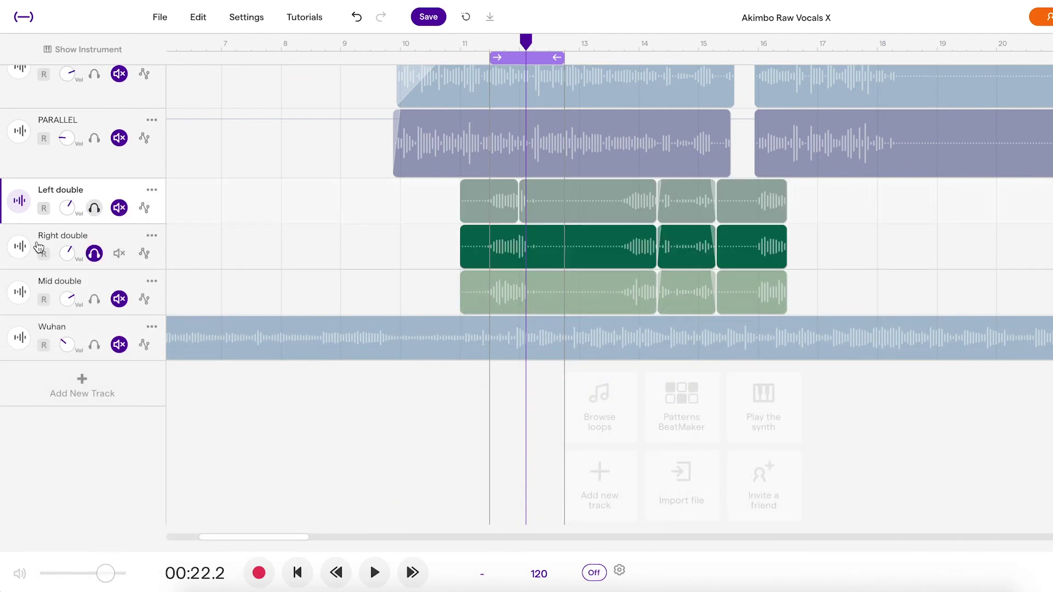
left_click(21, 247)
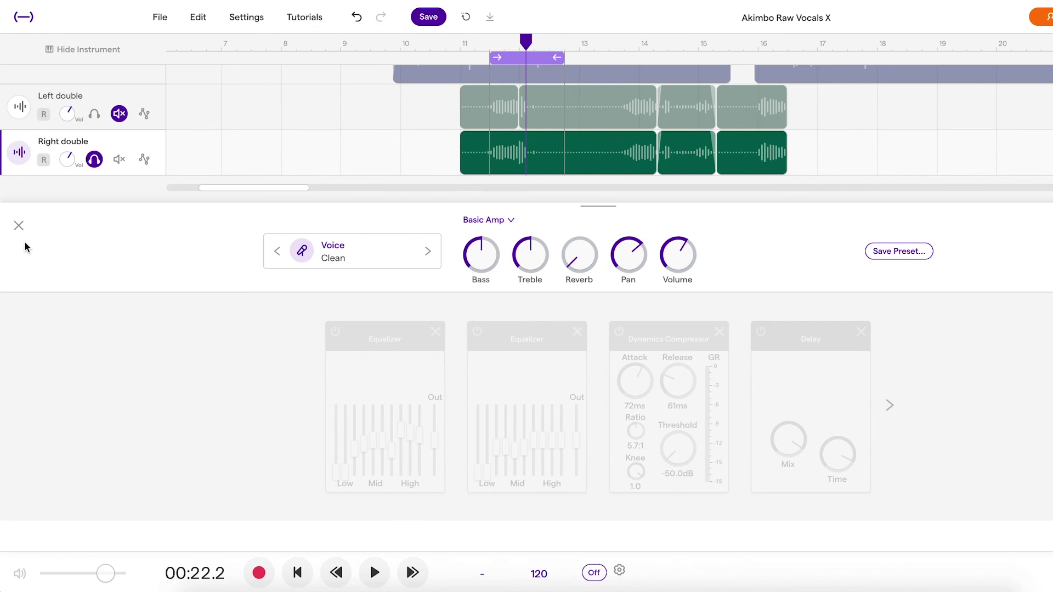
- Enable the Right double's first four effects: both Equalizers, the Dynamics Compressor and the Delay
left_click(336, 332)
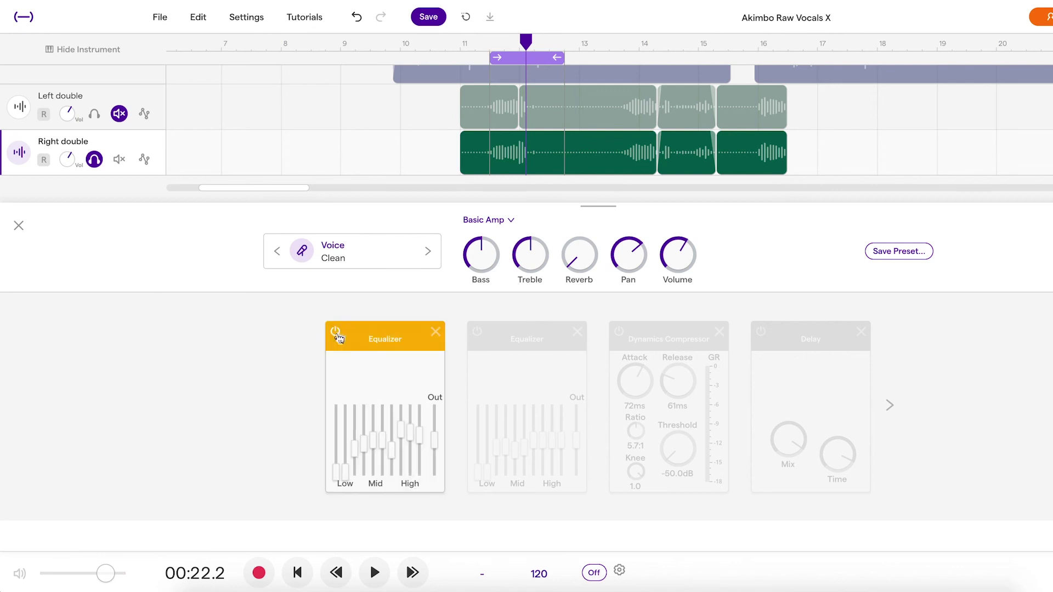
left_click(478, 331)
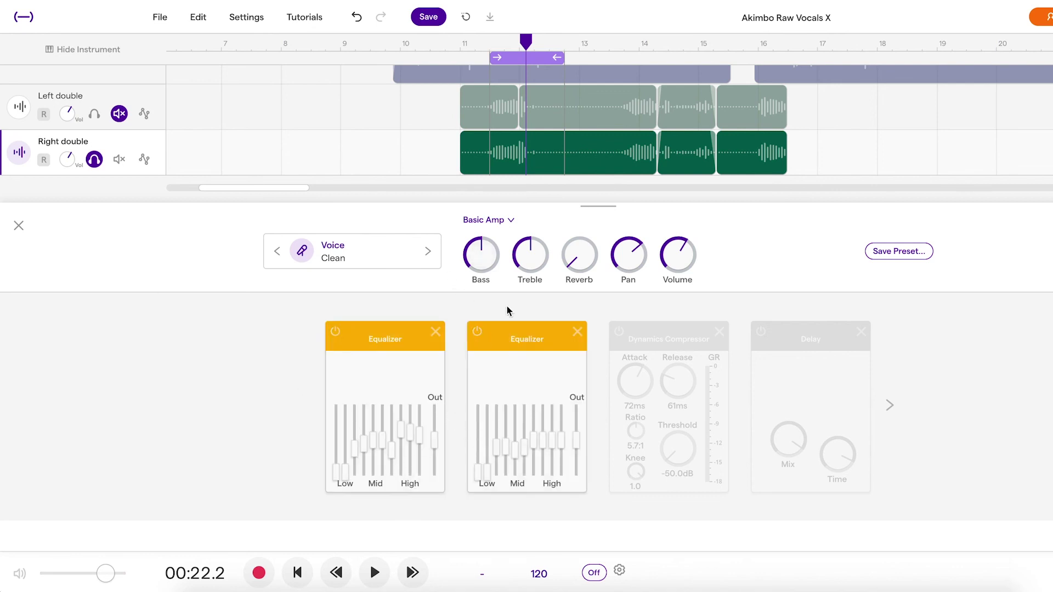
left_click(618, 331)
left_click(760, 332)
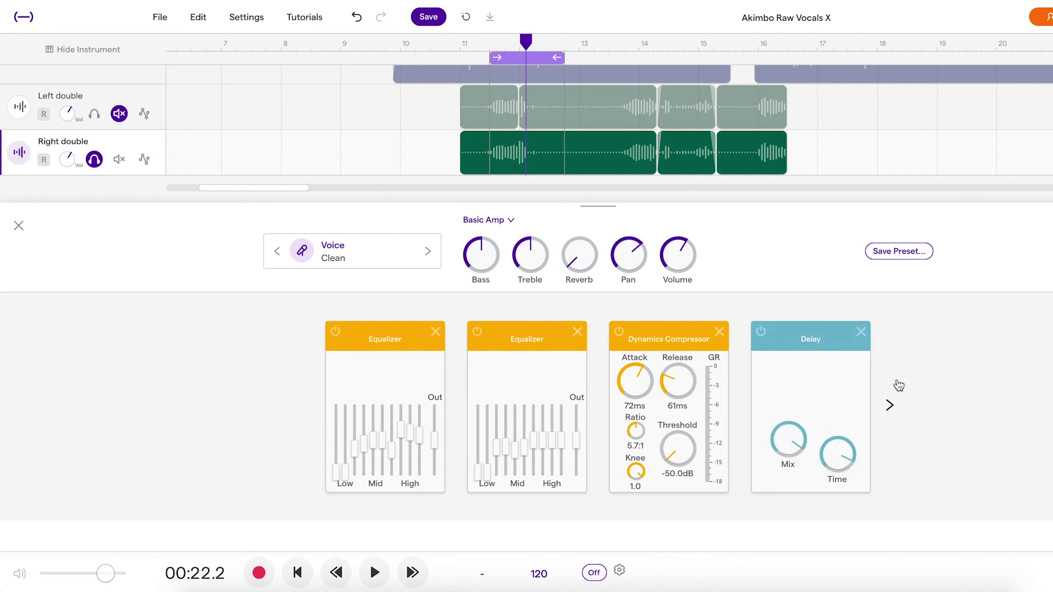
- Enable the Right double's two 3D effects, Above and Near
left_click(889, 403)
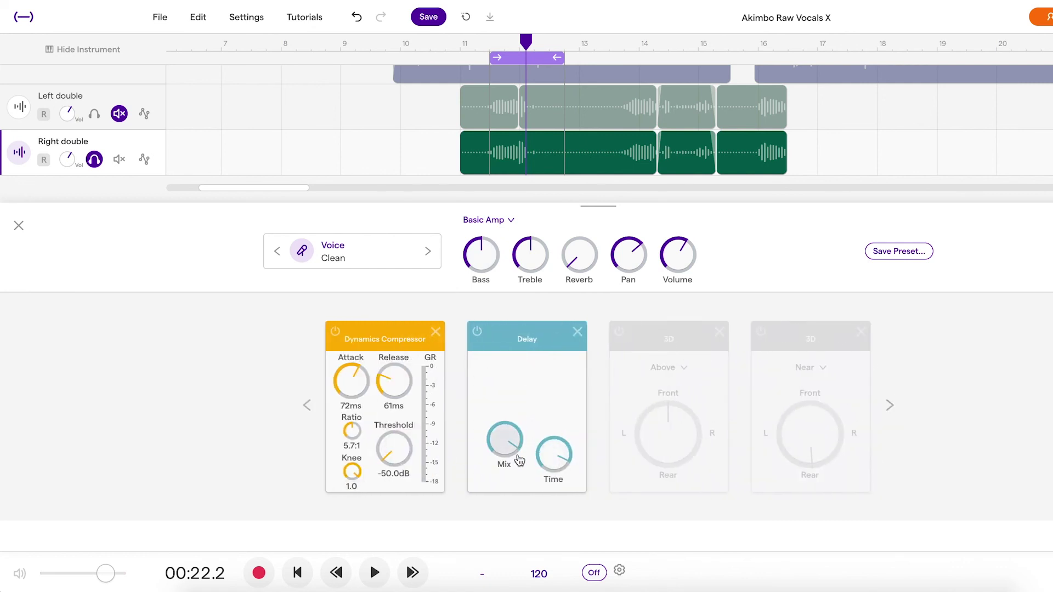
left_click(619, 332)
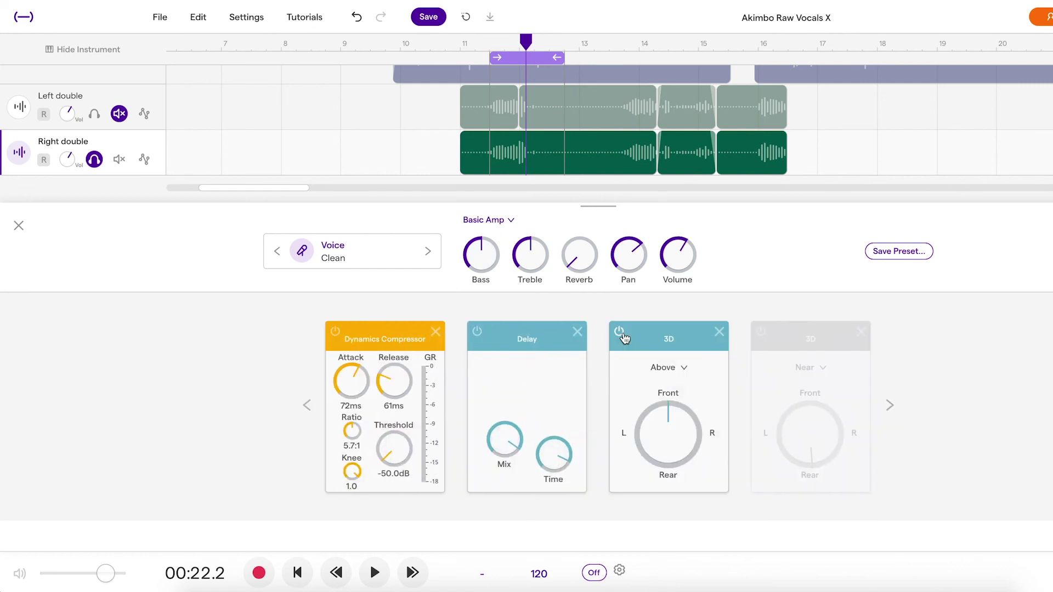
left_click(756, 336)
left_click(889, 404)
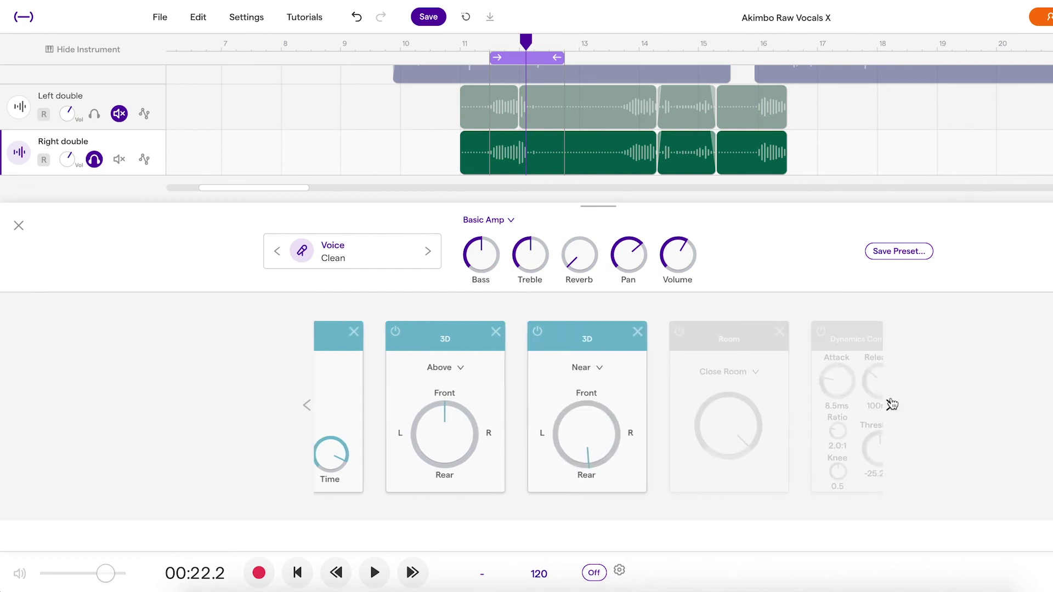
- Enable the Right double's Close Room effect and compare it with the Left double's Room effect
left_click(619, 332)
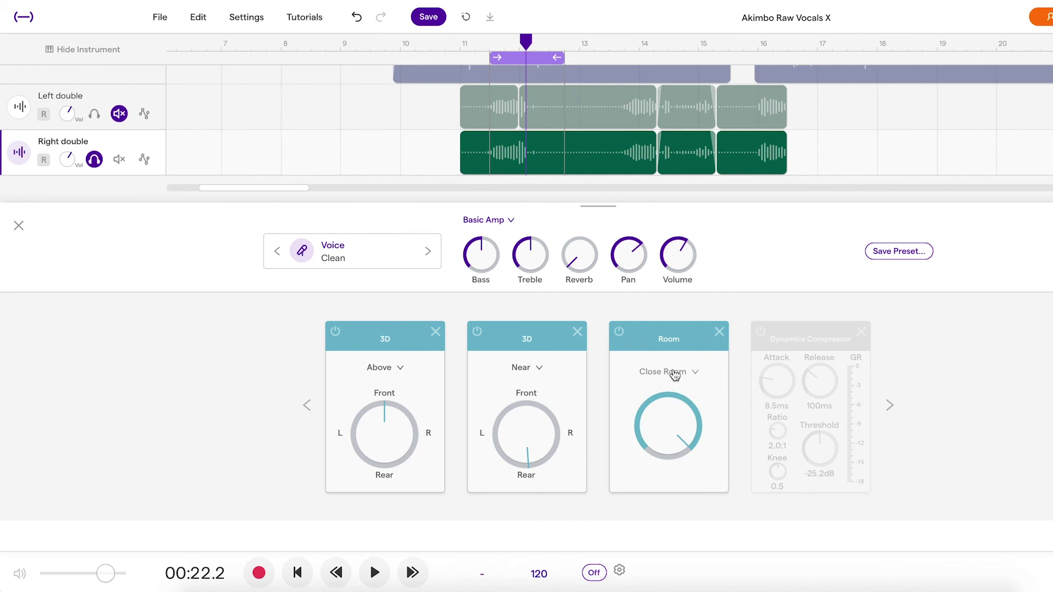
left_click(20, 107)
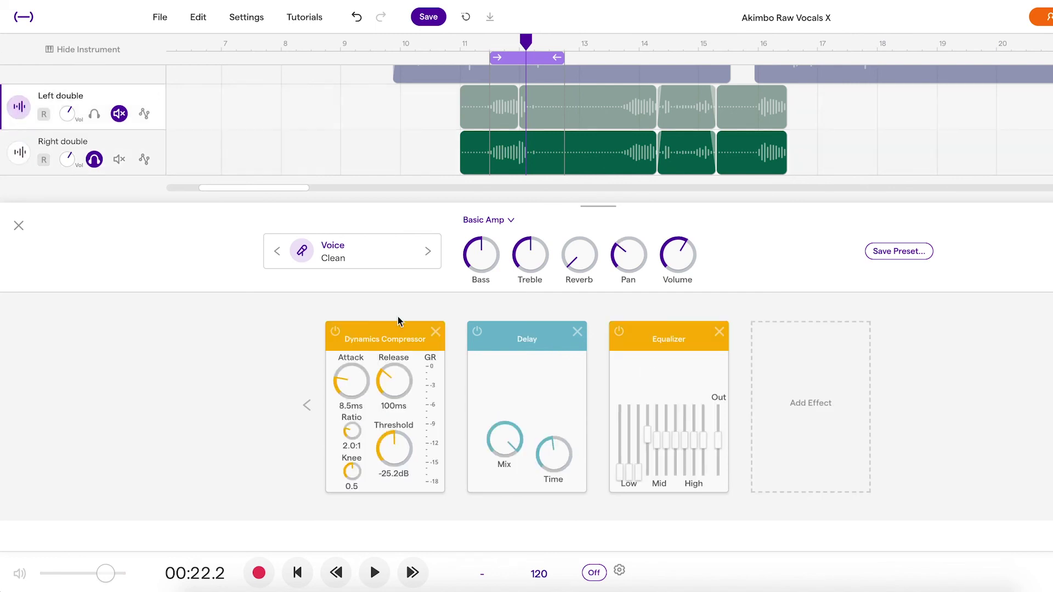
left_click(306, 407)
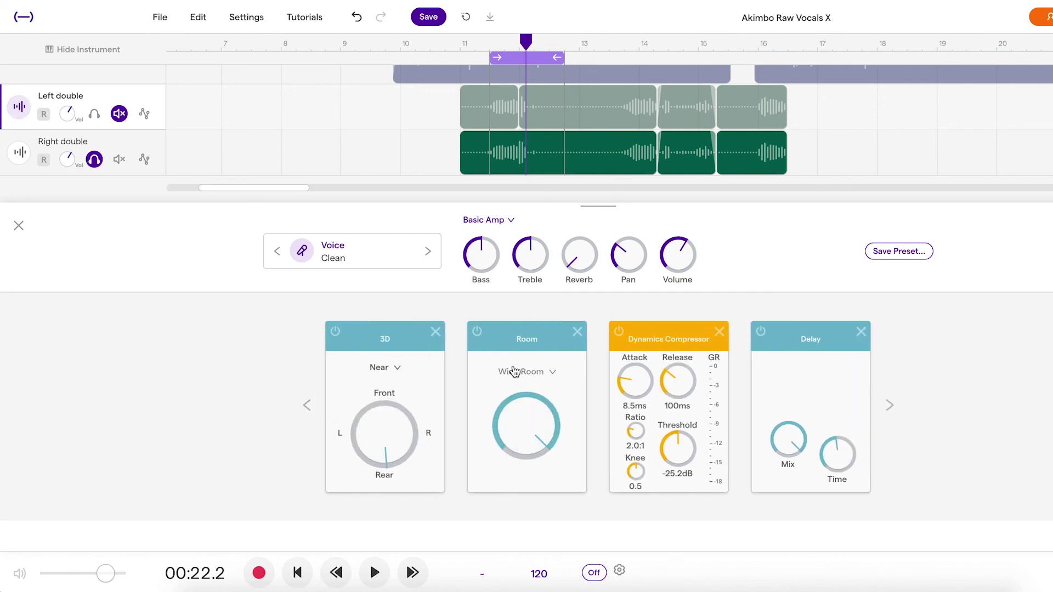
left_click(19, 155)
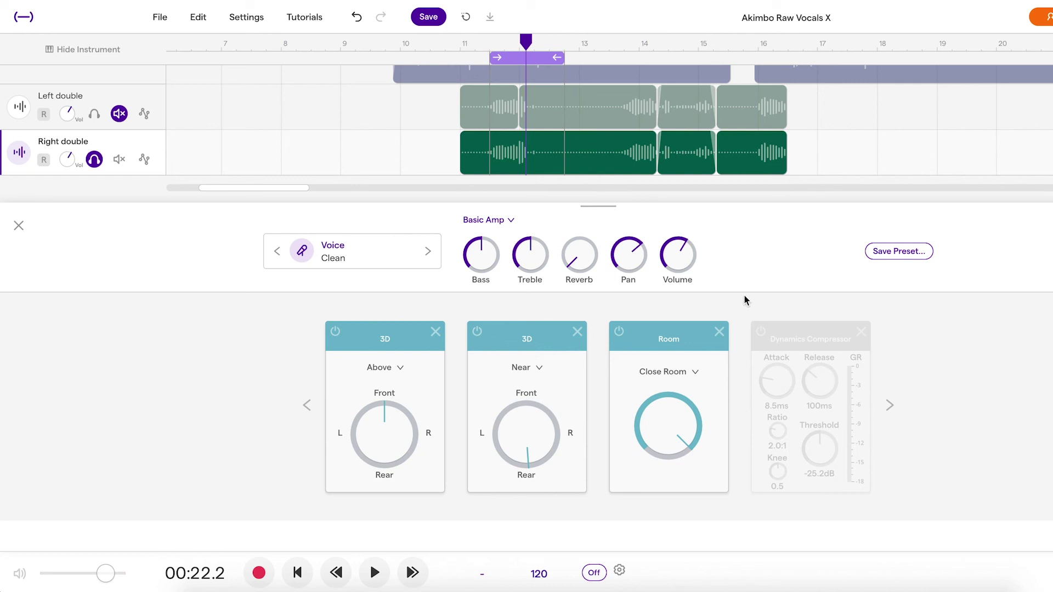
- Enable the Right double's second Dynamics Compressor and second Delay, and compare the Delay's settings with the Left double's
left_click(889, 406)
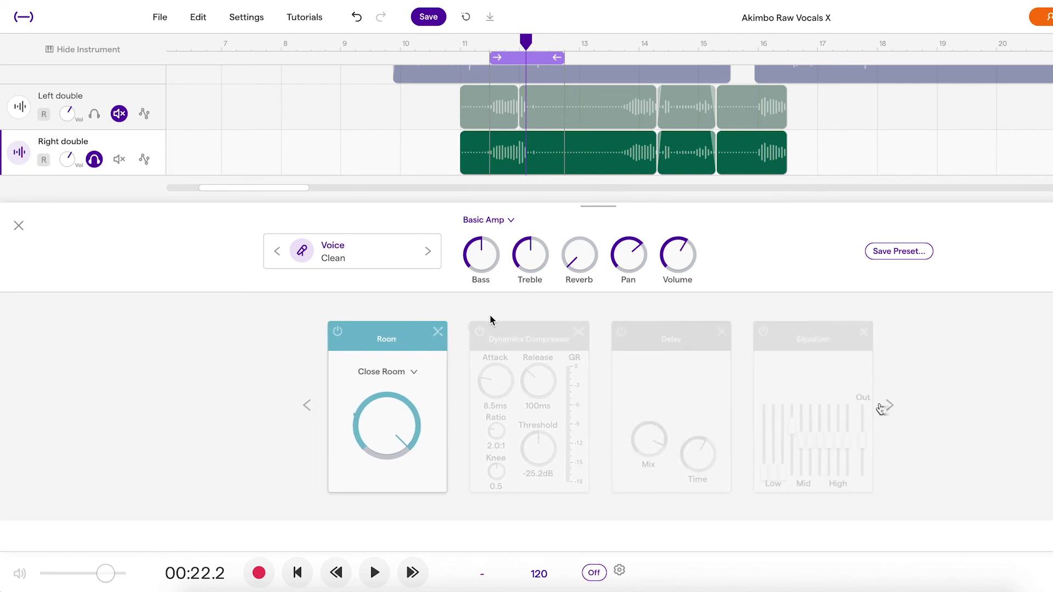
left_click(476, 333)
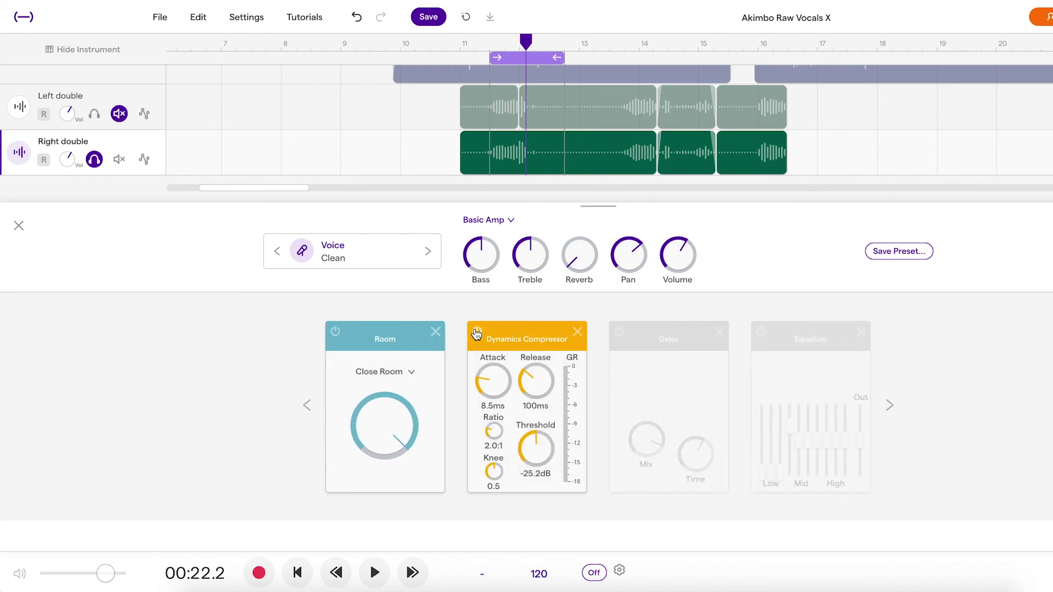
left_click(623, 332)
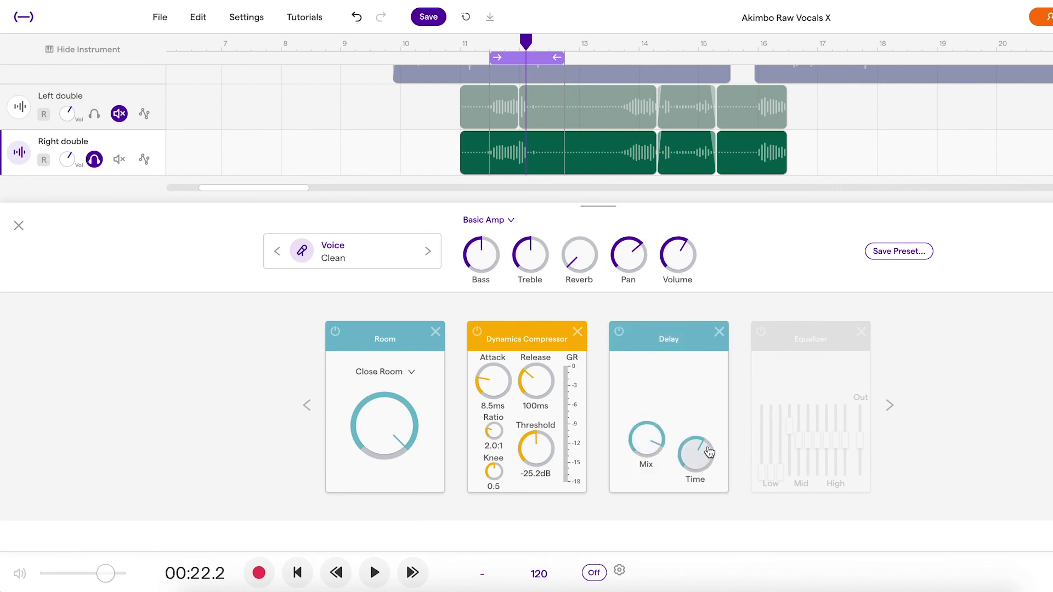
left_click(19, 107)
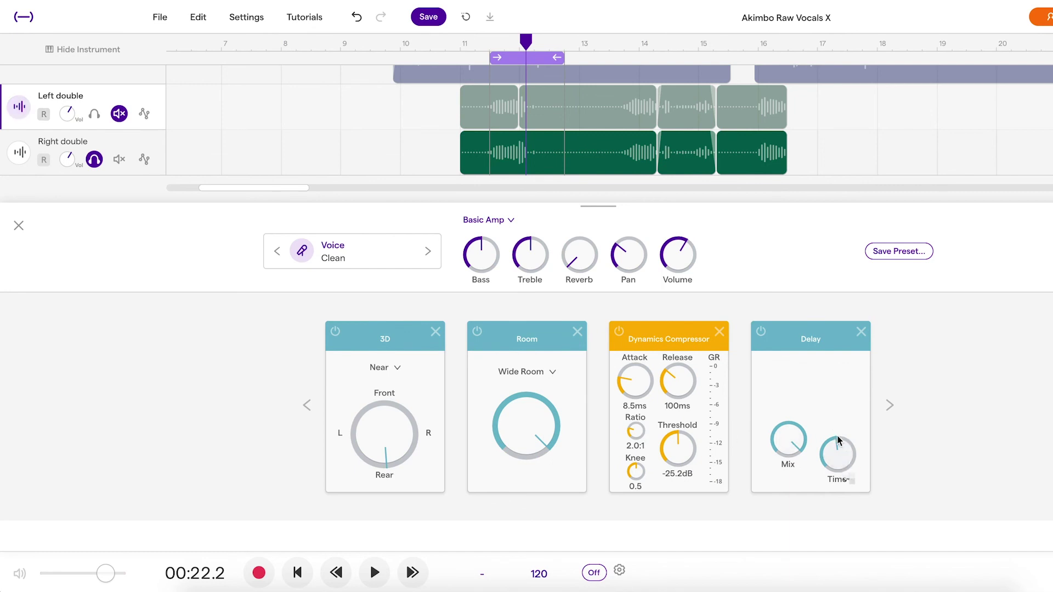
left_click(890, 405)
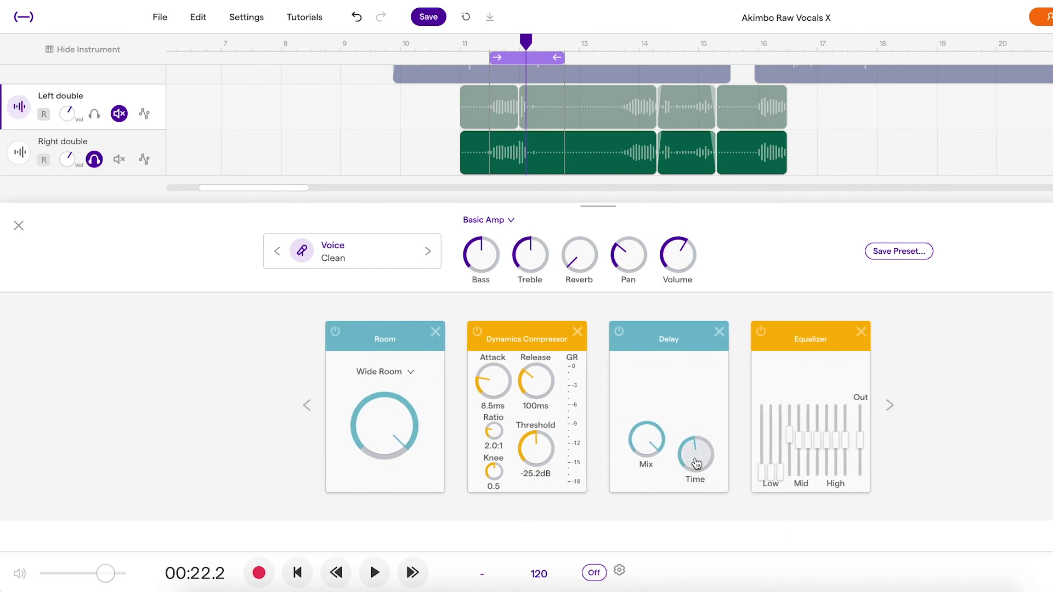
key("Down")
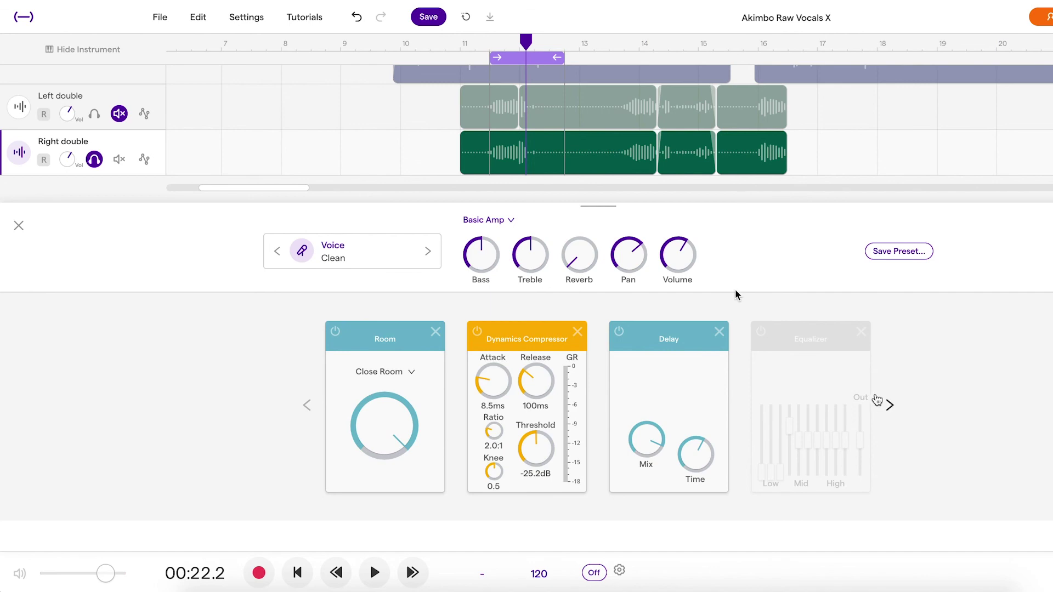
- Enable the Right double's final Equalizer, close its effect chain and listen to the soloed track with all effects on
left_click(760, 332)
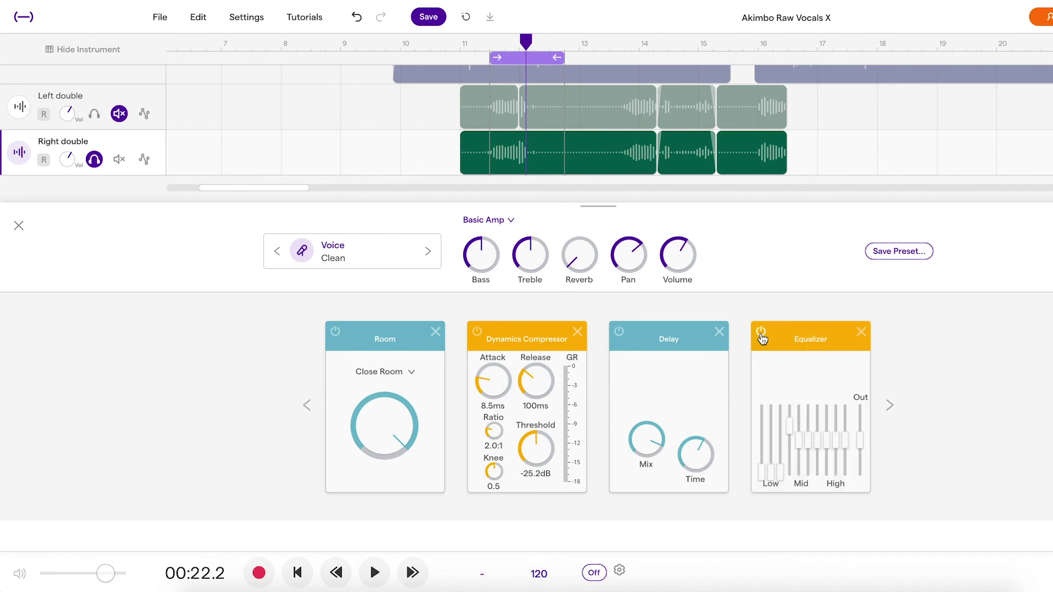
left_click(891, 409)
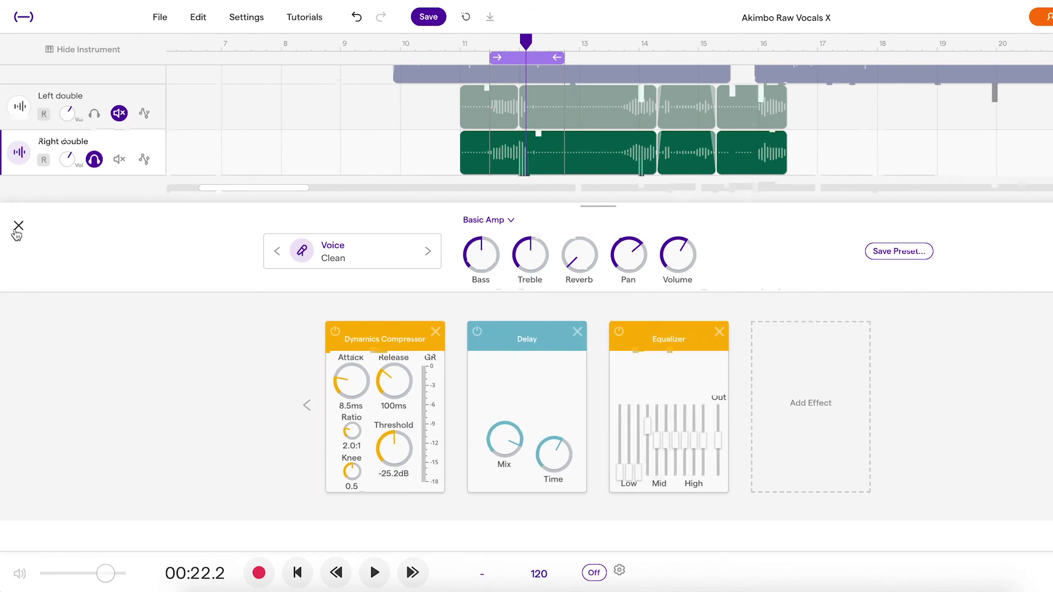
left_click(17, 228)
key("space")
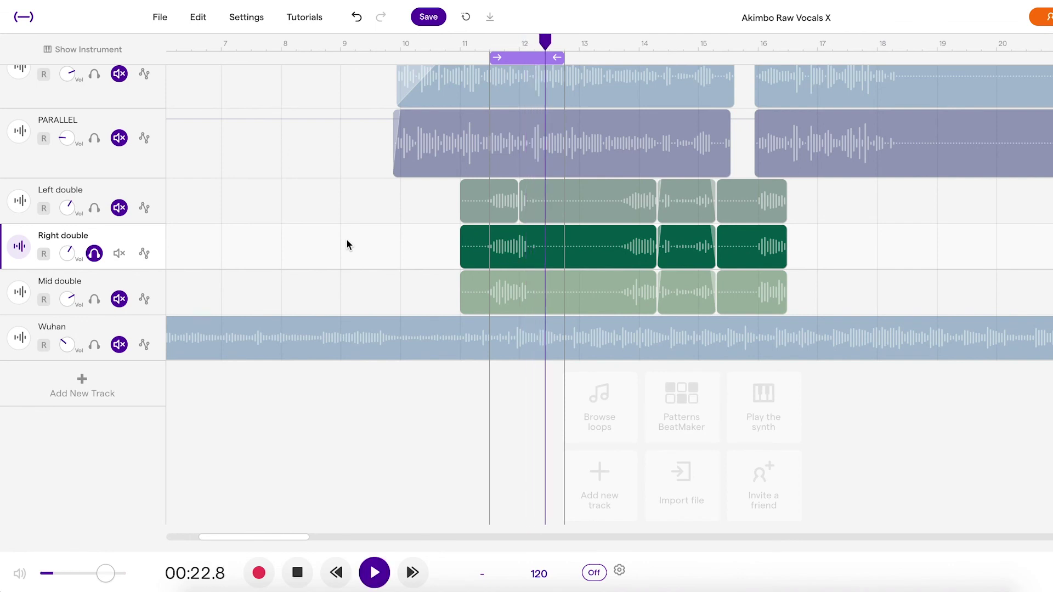
key("space")
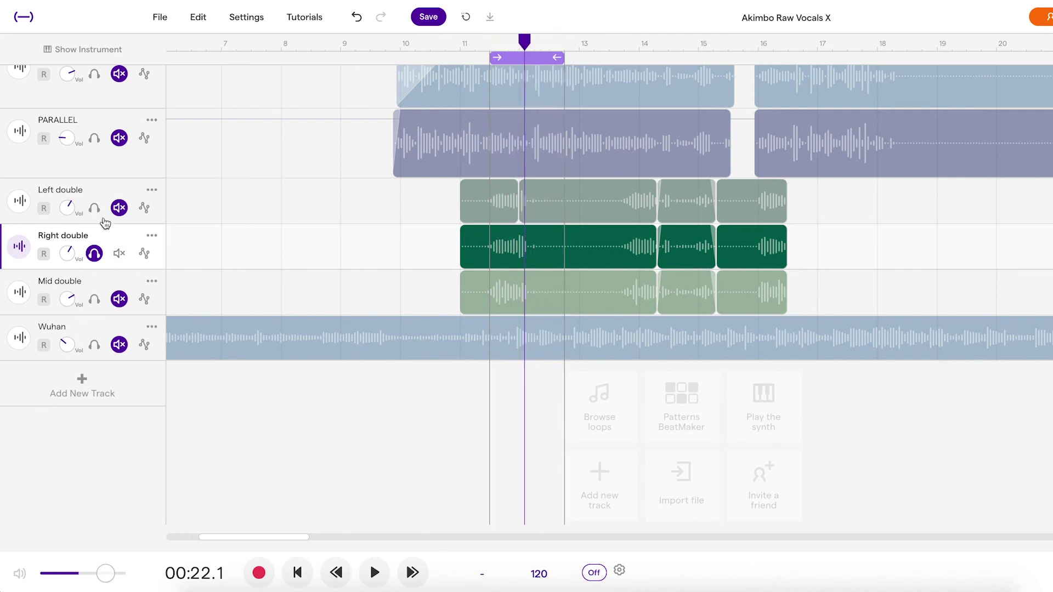
- Solo the Left double together with the Right double and listen to both in the loop
left_click(94, 209)
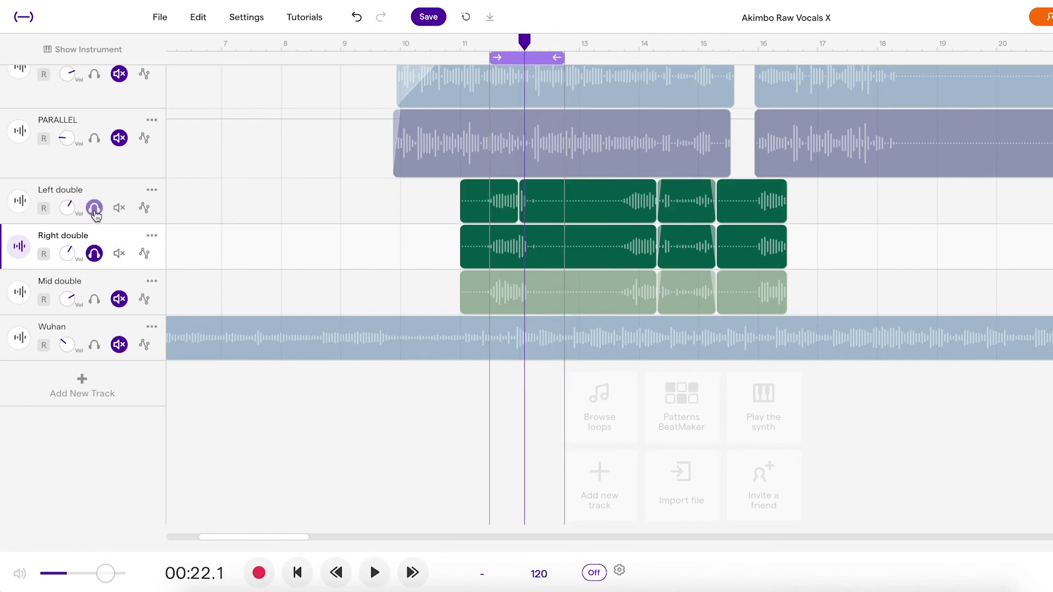
key("space")
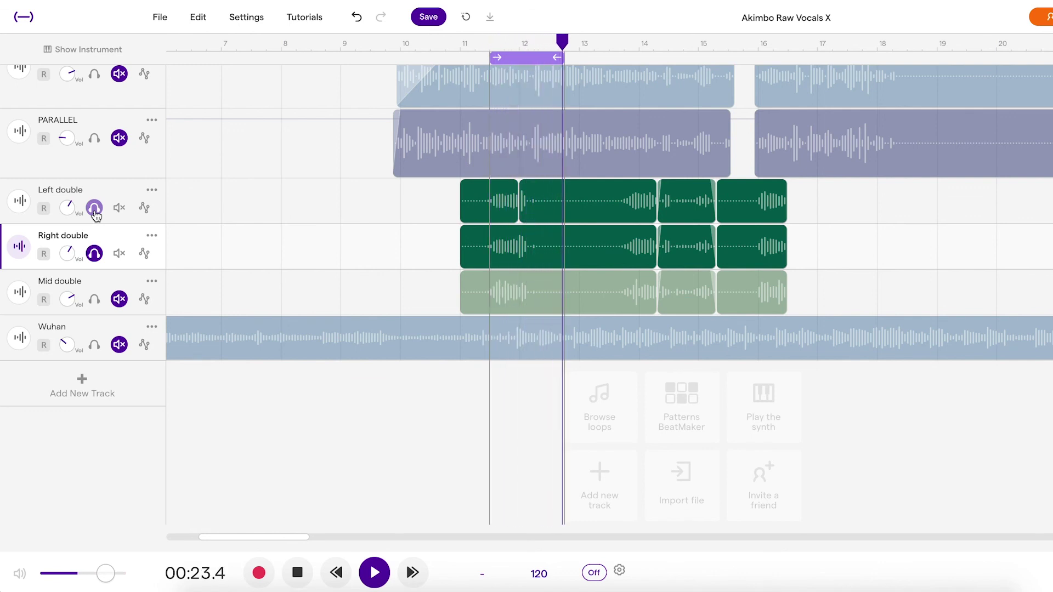
key("space")
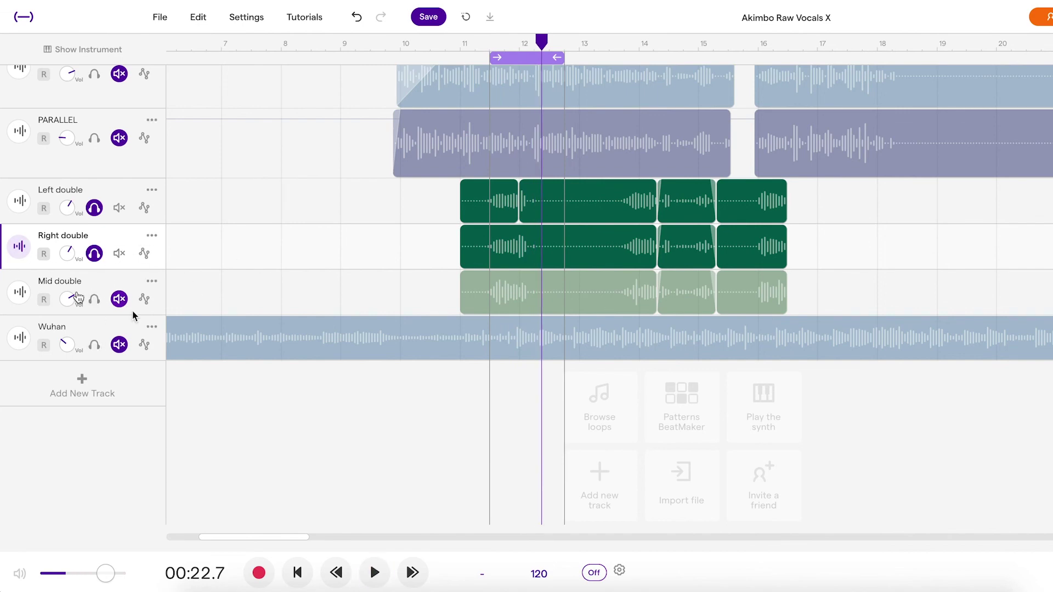
- Move the solo from the Left and Right doubles to the Mid double
left_click(25, 294)
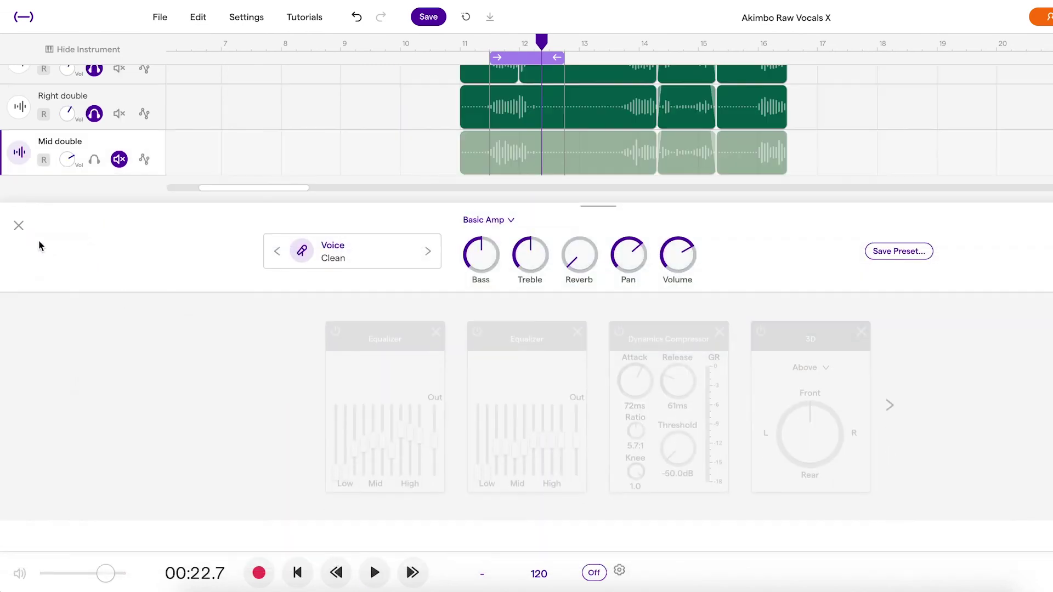
left_click(22, 222)
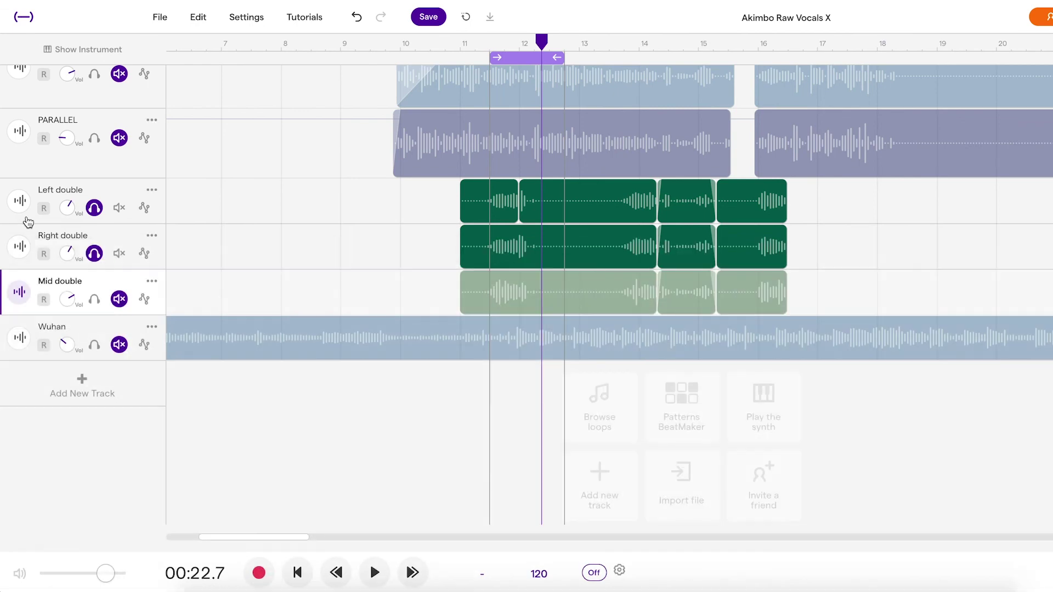
left_click(94, 299)
left_click(94, 254)
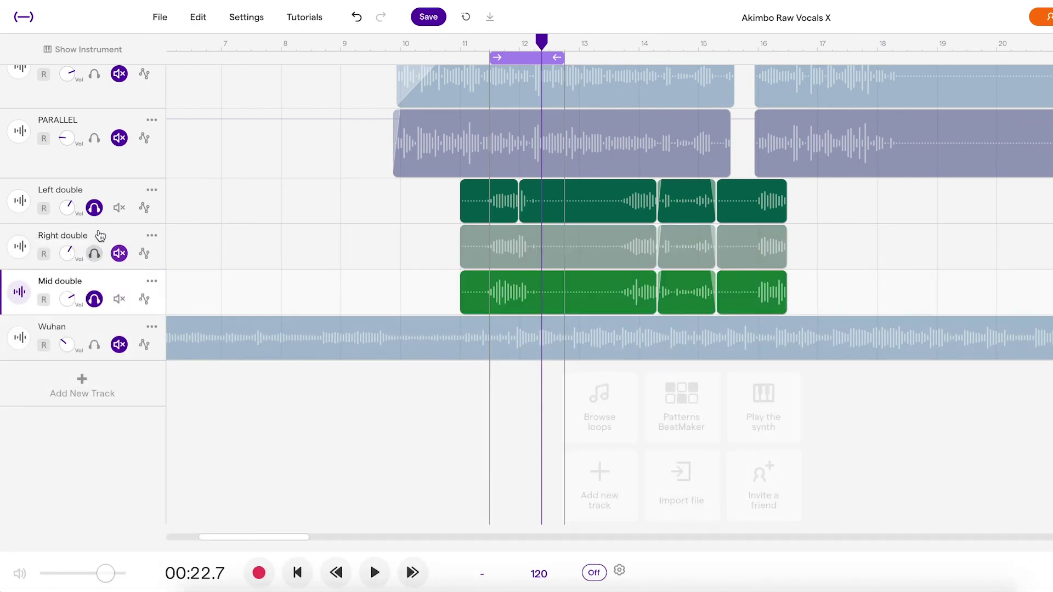
left_click(94, 208)
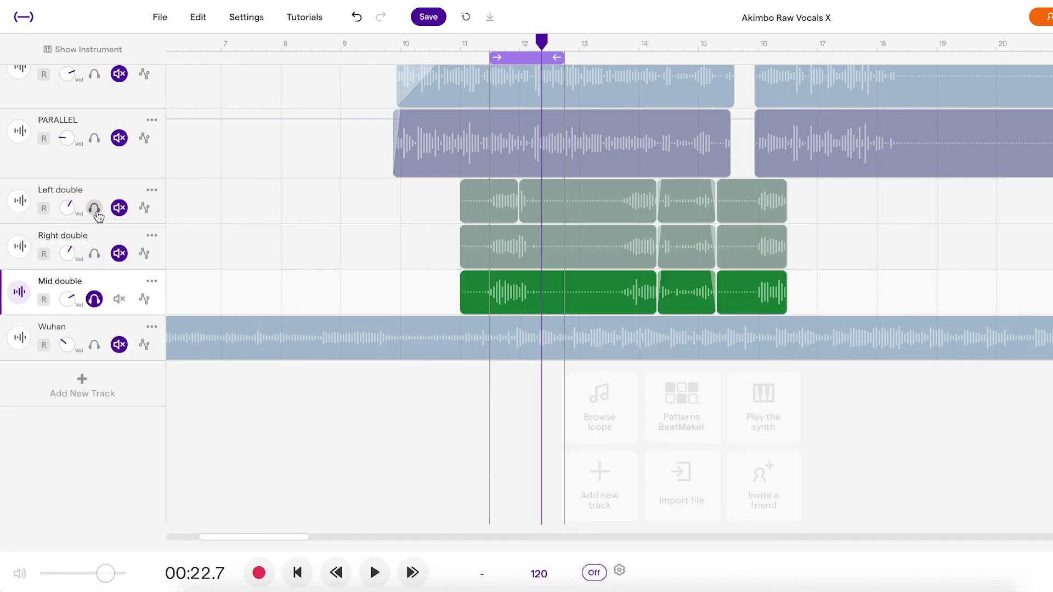
- Listen to the soloed Mid double from the start of the loop at 00:21.0
left_click(490, 47)
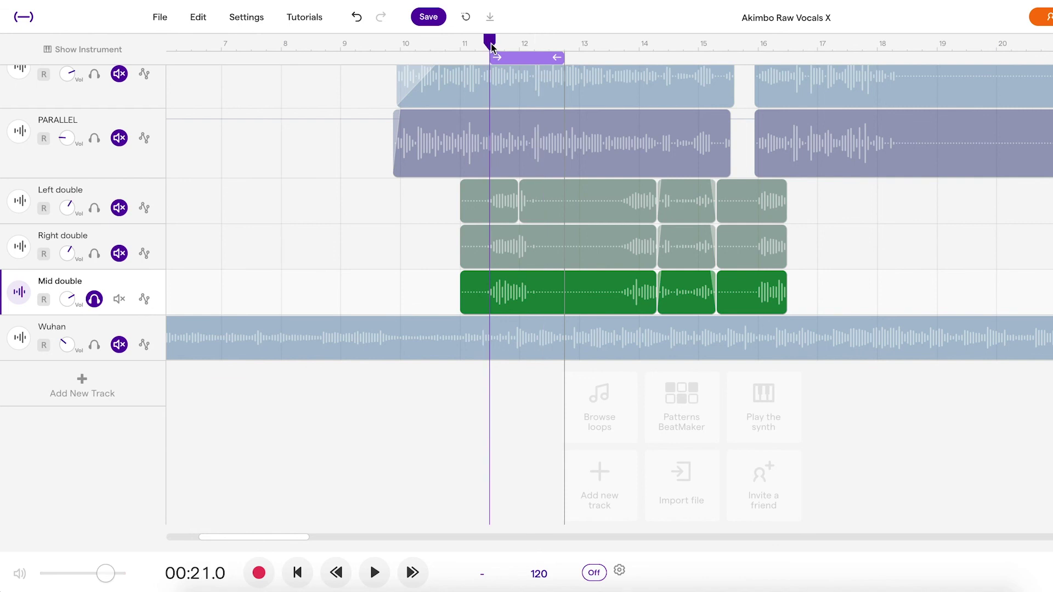
key("space")
key("space")
- Change the pitch of the Mid double's first clip by +7
left_click(488, 294)
right_click(489, 295)
mouse_move(585, 488)
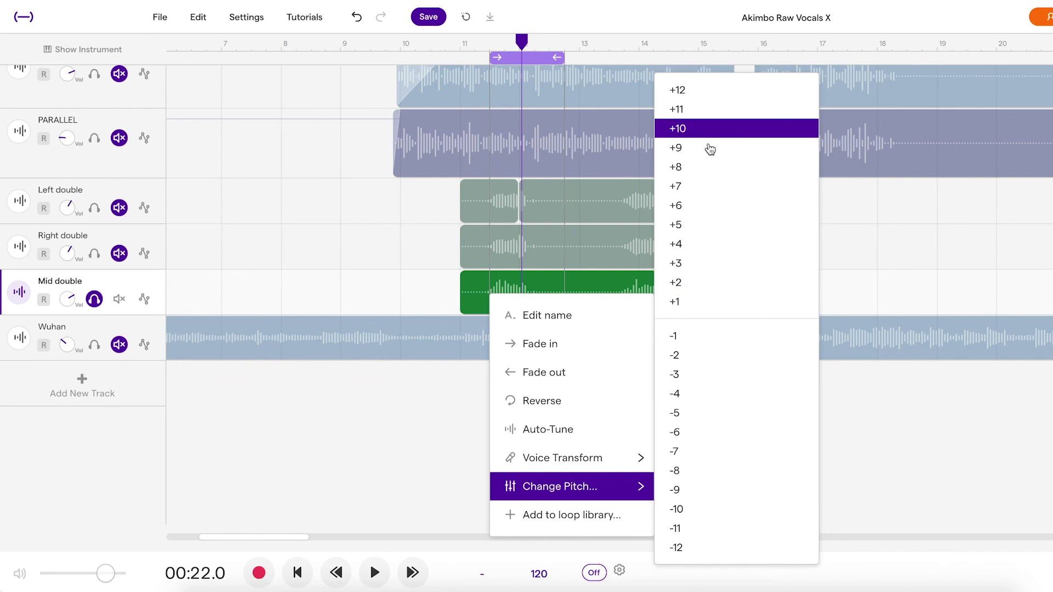
left_click(699, 187)
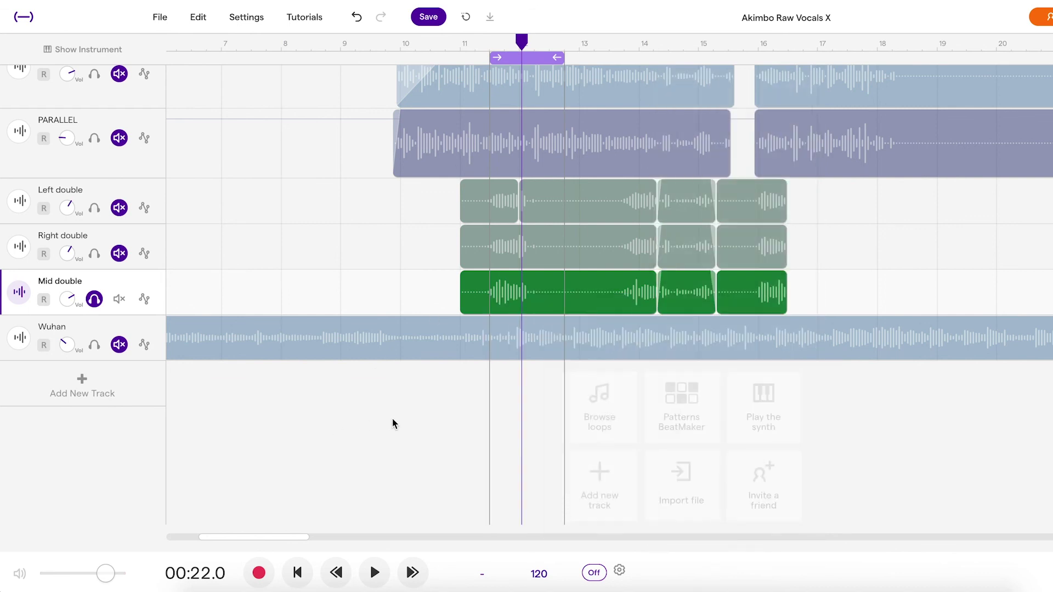
- Open the Mid double's effect chain and enable its first two Equalizers and the first Dynamics Compressor
left_click(19, 292)
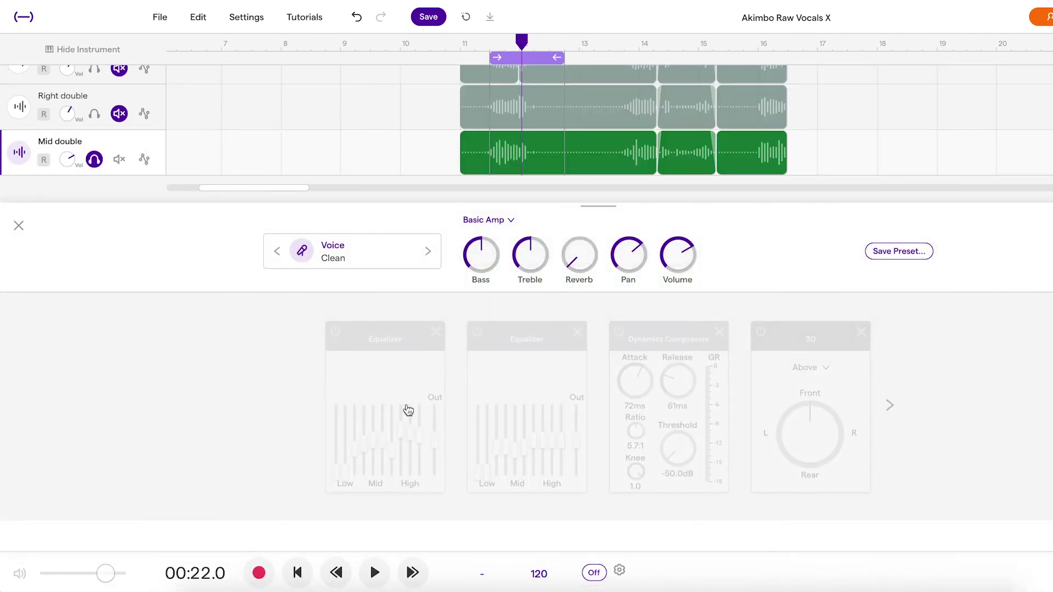
left_click(336, 333)
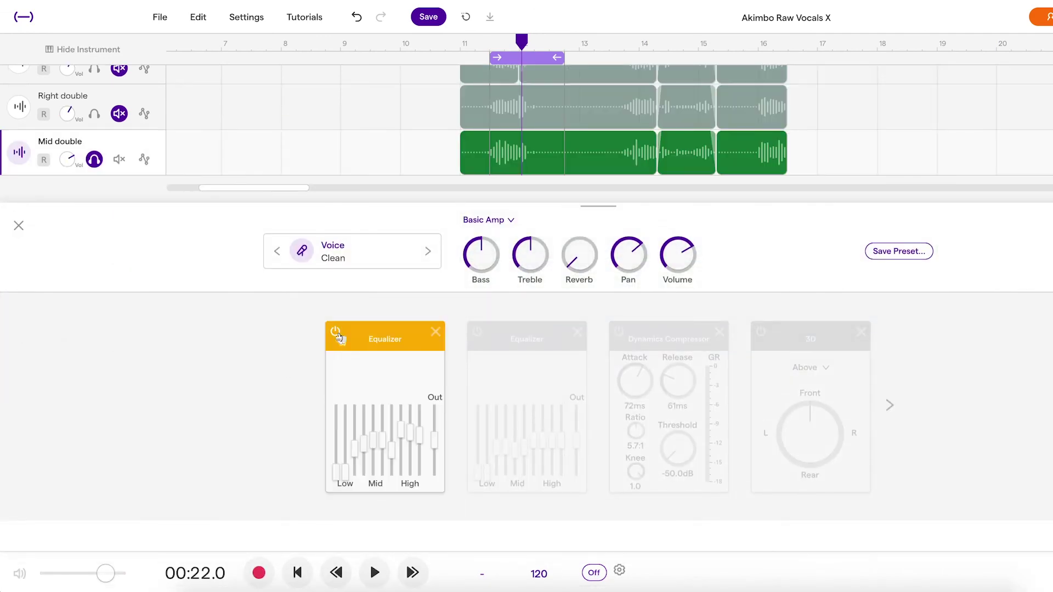
left_click(478, 333)
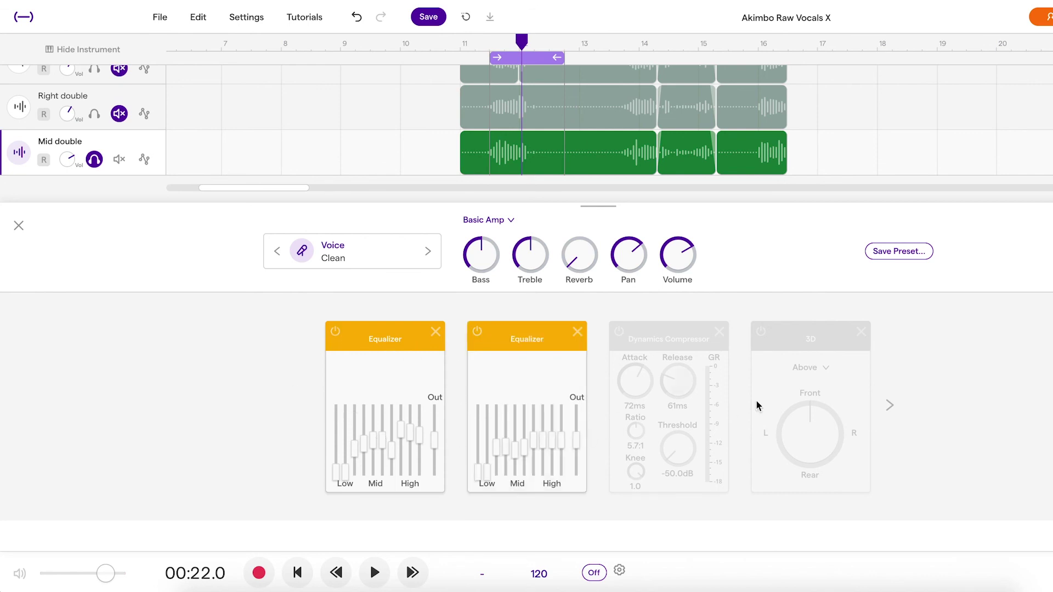
left_click(619, 332)
- Enable the Mid double's two 3D effects, Above and Near
left_click(889, 405)
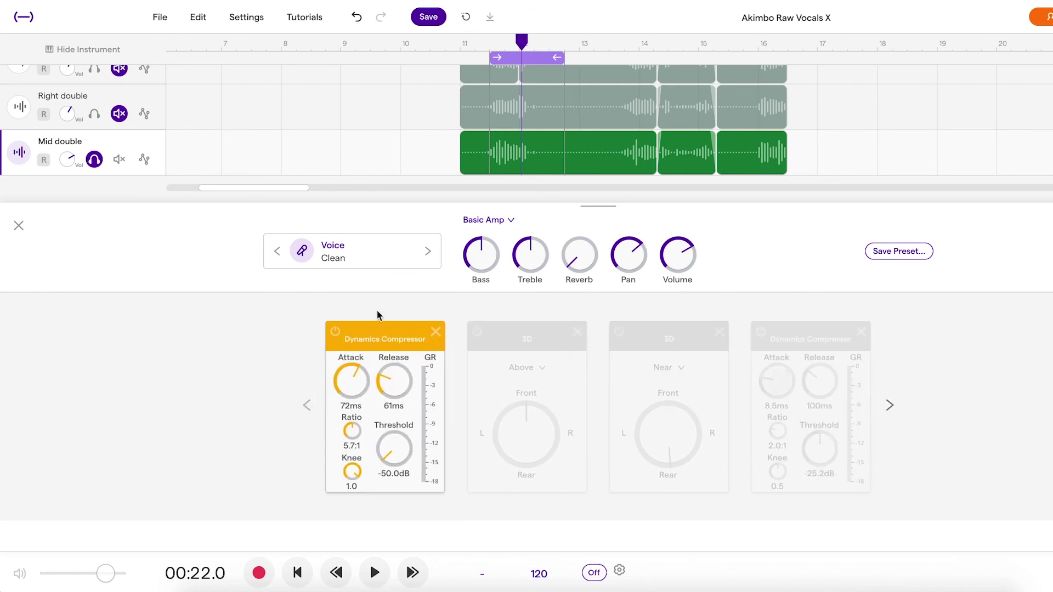
left_click(484, 334)
left_click(616, 335)
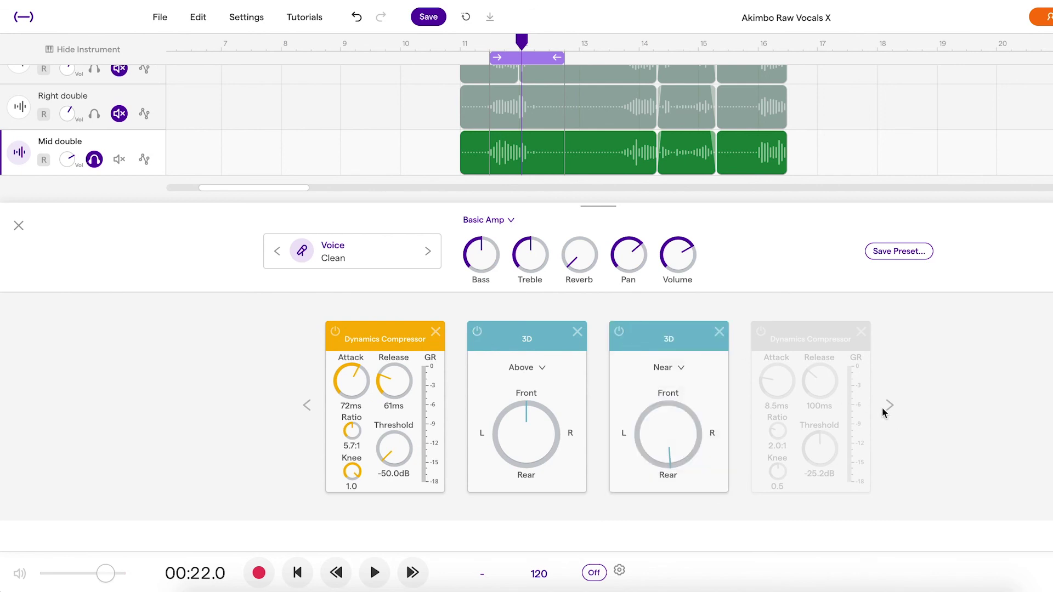
- Enable the Mid double's second Dynamics Compressor and the last two Equalizers in its chain
left_click(889, 406)
left_click(617, 333)
left_click(889, 410)
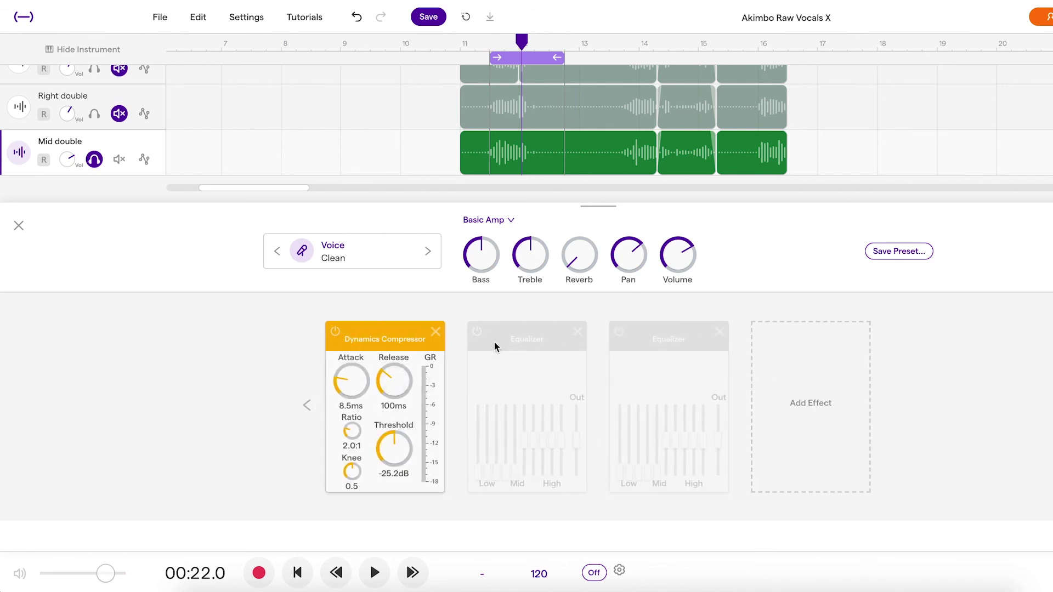
left_click(477, 333)
left_click(620, 336)
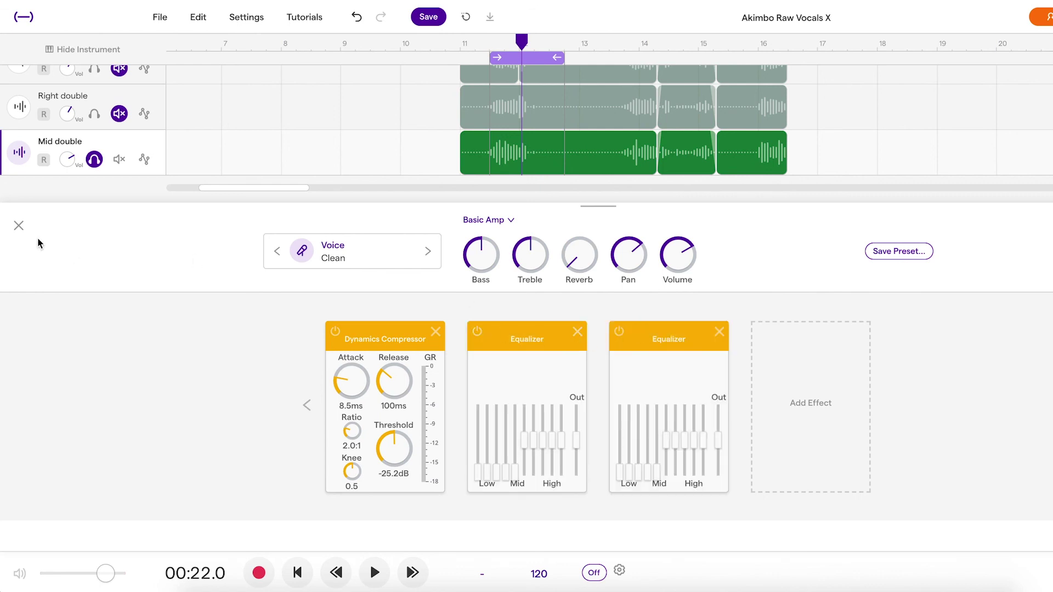
- Close the Mid double's effect chain and listen to the soloed track in the loop
left_click(19, 226)
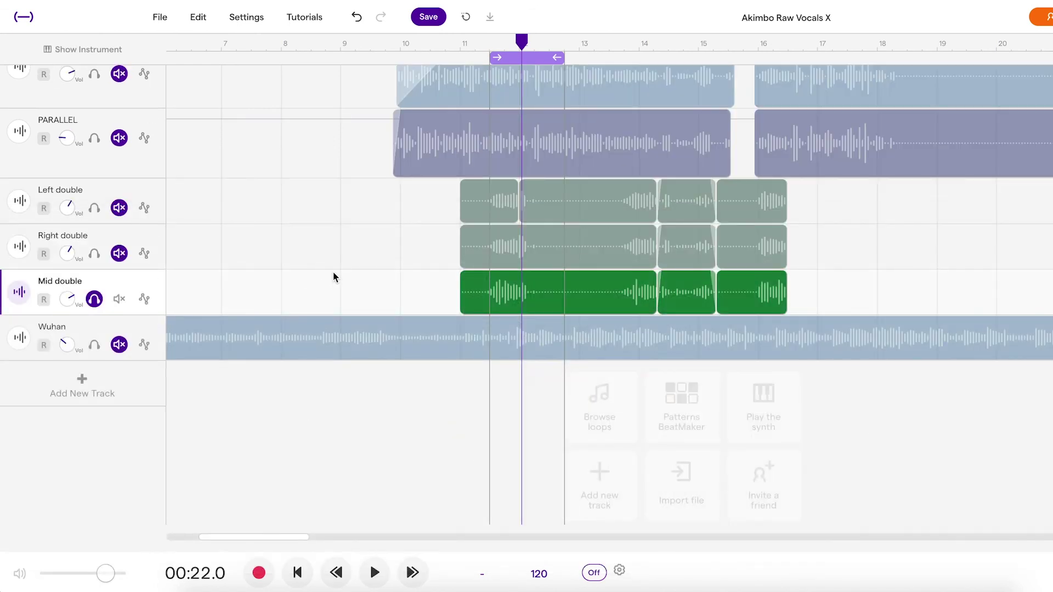
key("space")
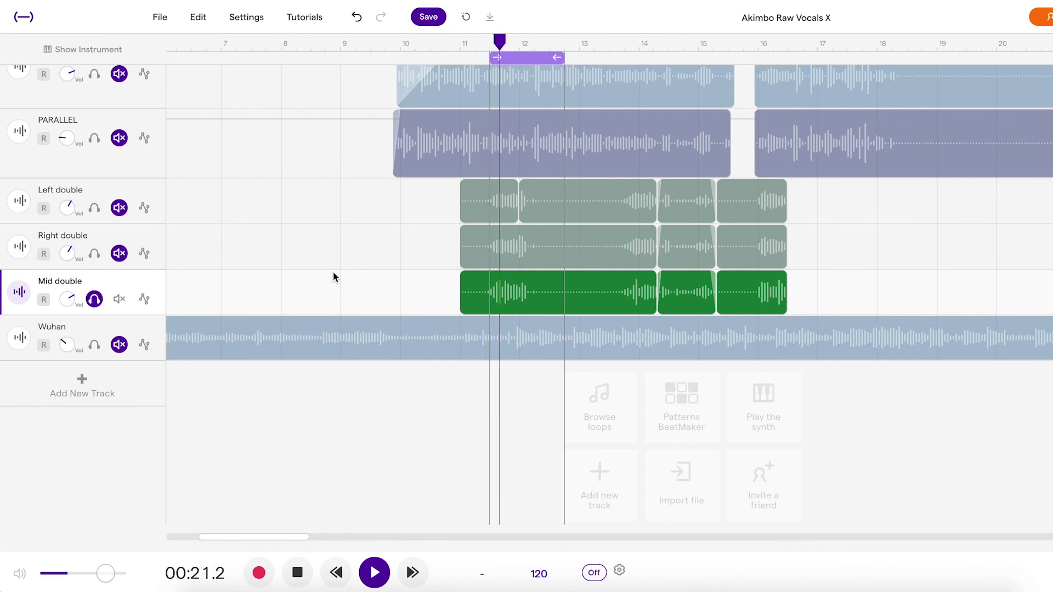
key("space")
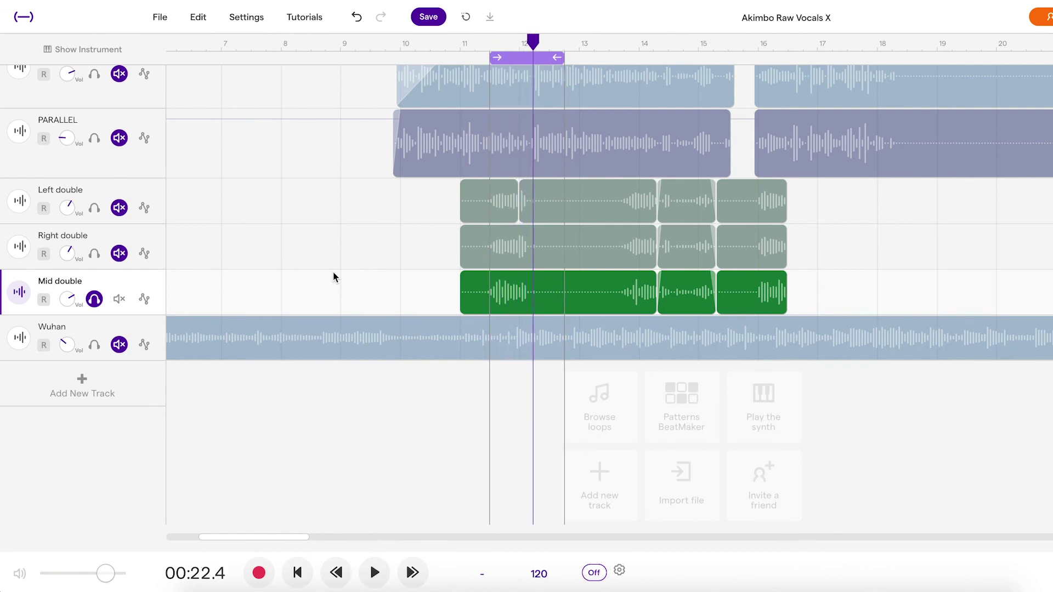
- Solo the Left double and Right double along with the Mid double and listen to all three together
left_click(95, 208)
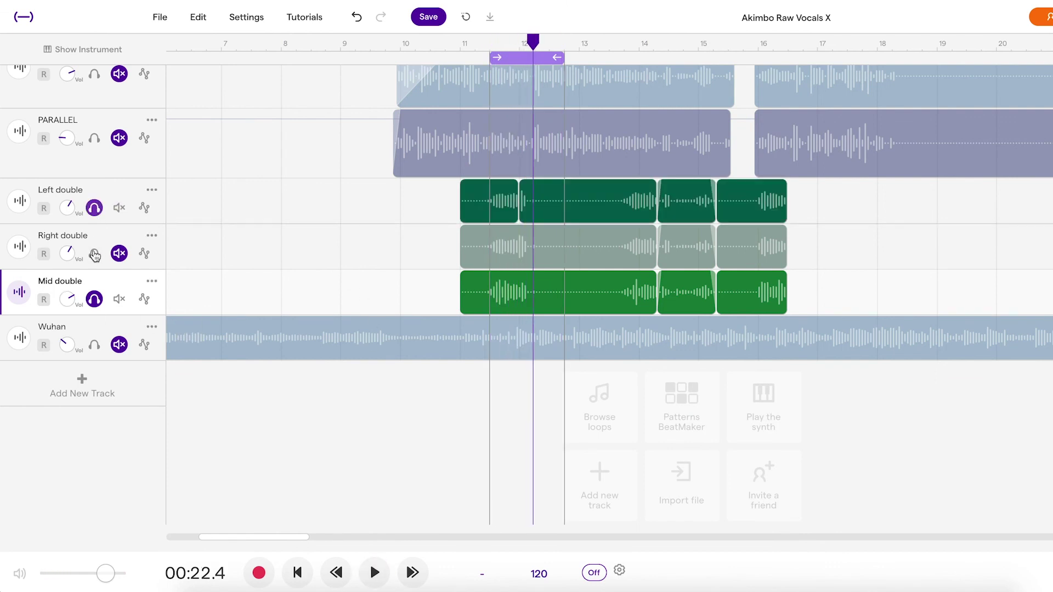
left_click(94, 253)
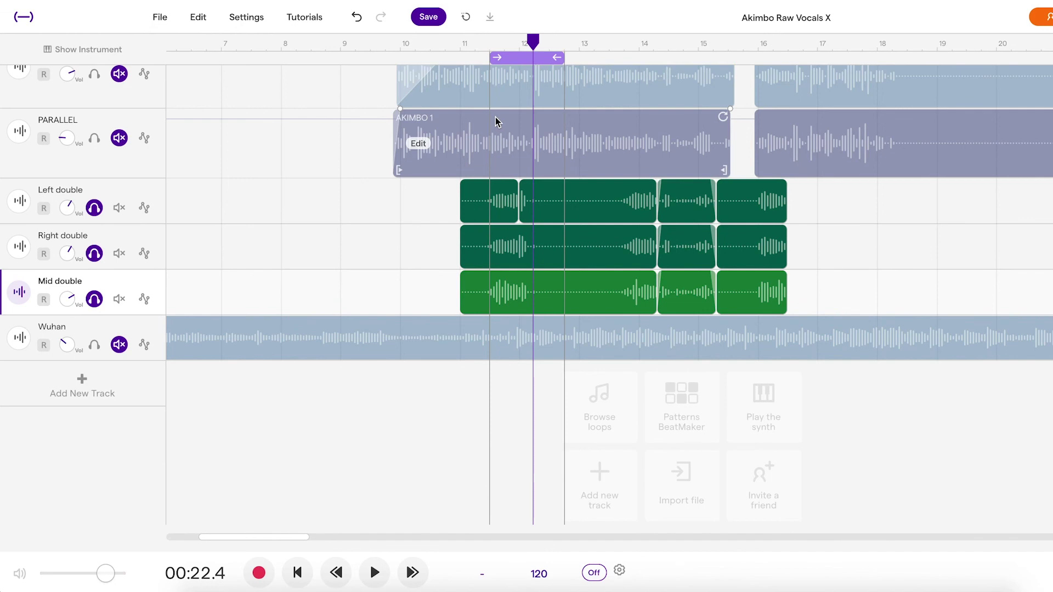
key("space")
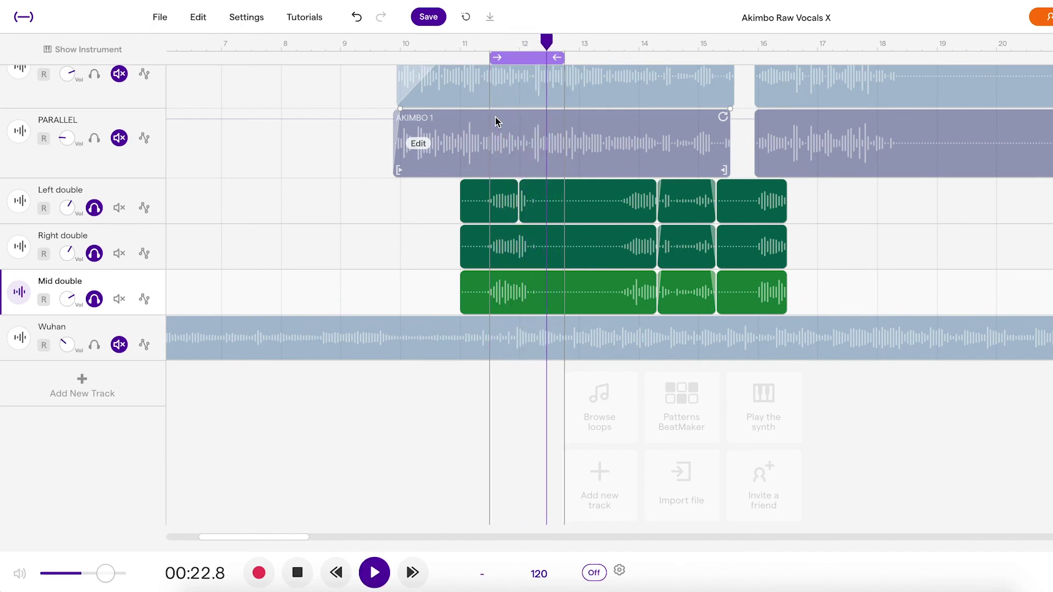
key("space")
- Unsolo the Left, Right and Mid doubles and turn off the loop region
scroll(494, 121, "up", 3)
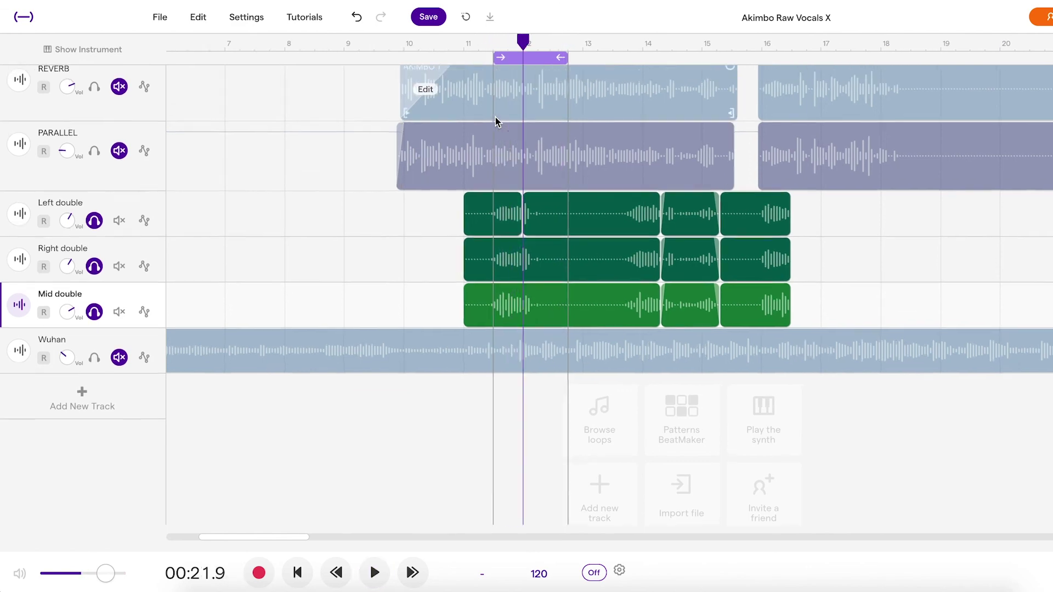
scroll(493, 122, "left", 3)
left_click(94, 296)
left_click(94, 341)
left_click(94, 387)
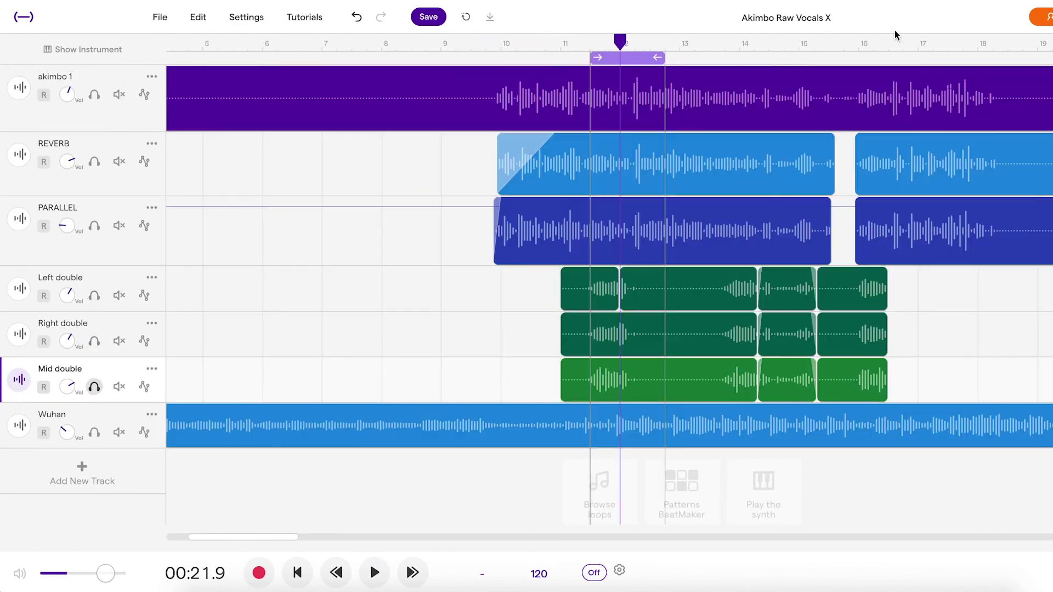
left_click(627, 57)
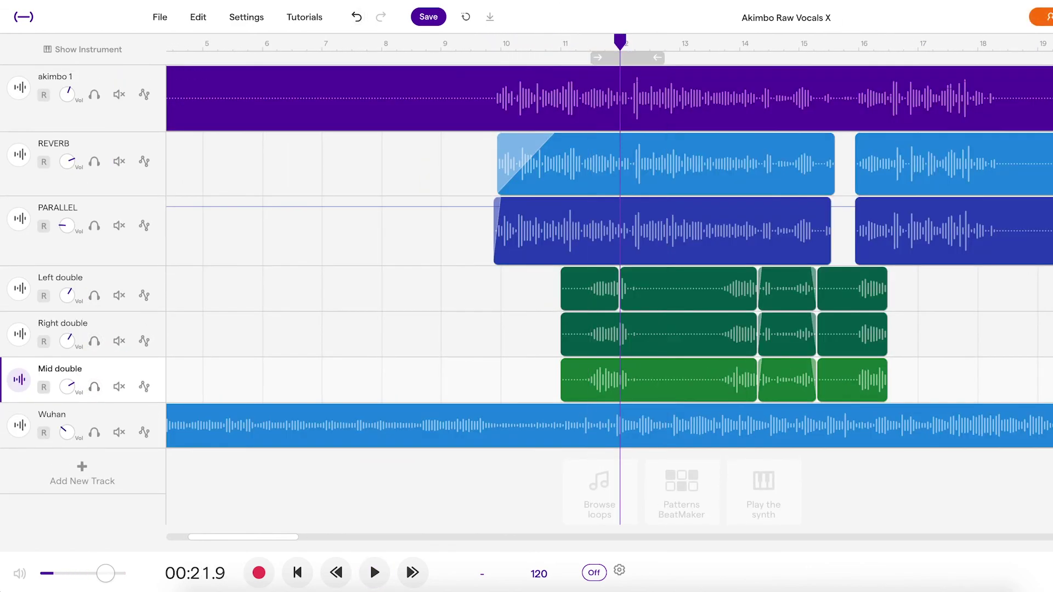
- Play the full mix from about bar 9 and mute the Wuhan track during playback
left_click(468, 41)
key("space")
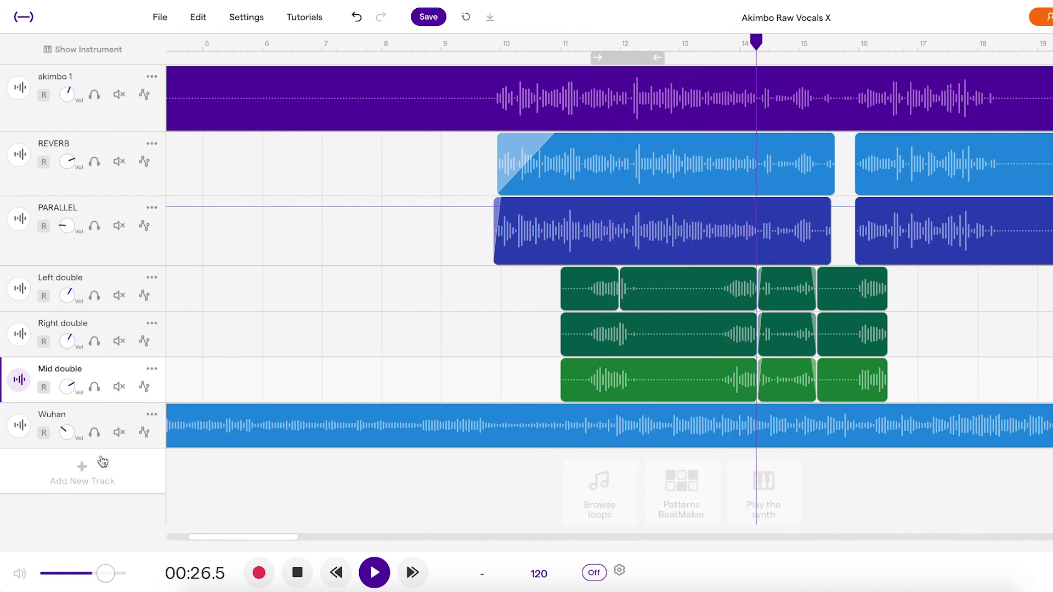
left_click(119, 433)
key("space")
- Open the recent project AKIMBO mix without saving the changes to the current one
scroll(614, 376, "down", 5)
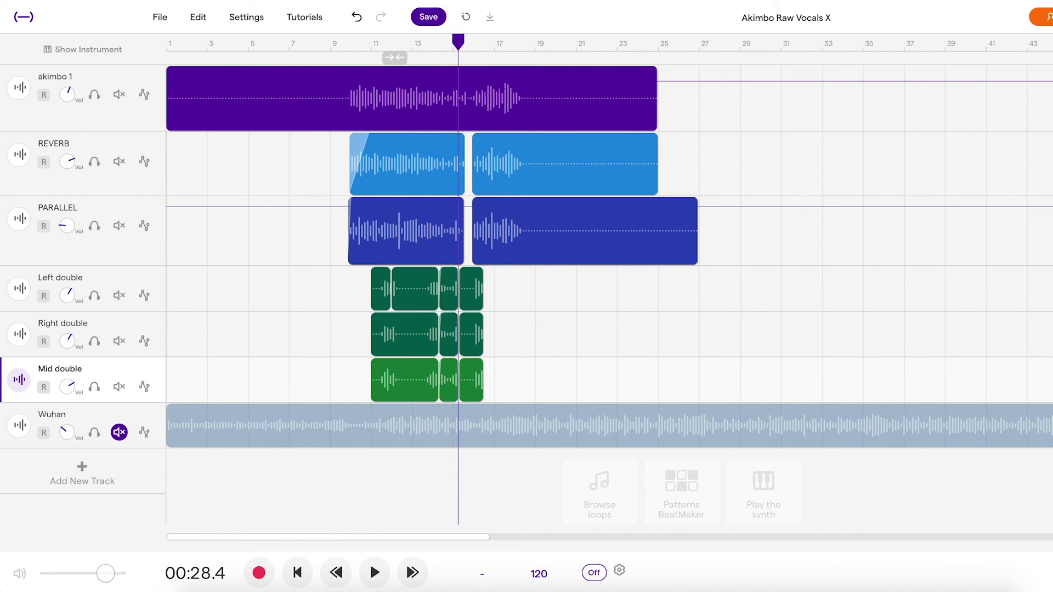
left_click(160, 18)
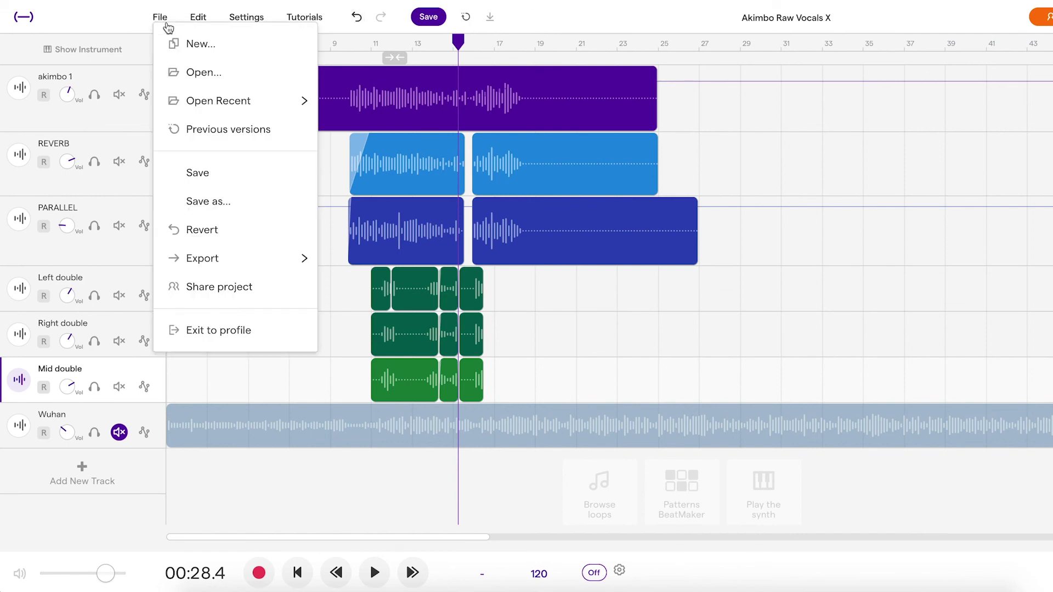
mouse_move(258, 106)
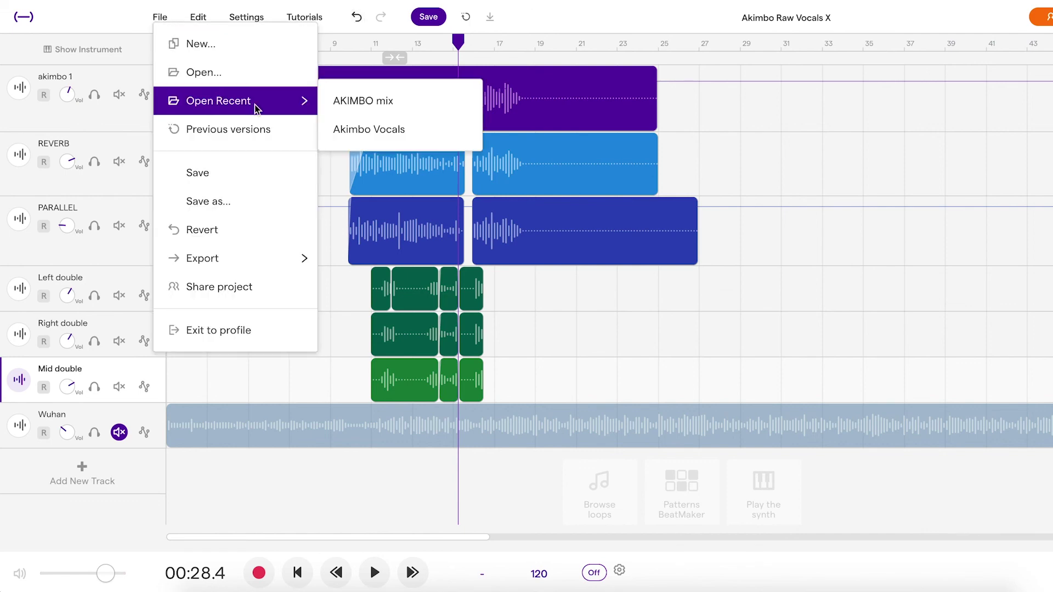
left_click(383, 105)
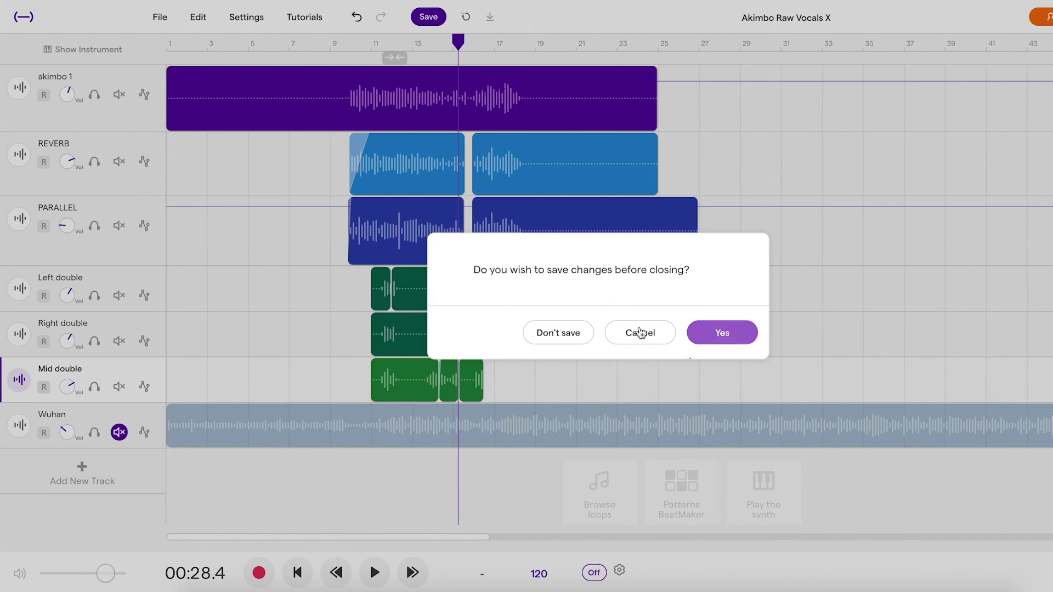
left_click(558, 332)
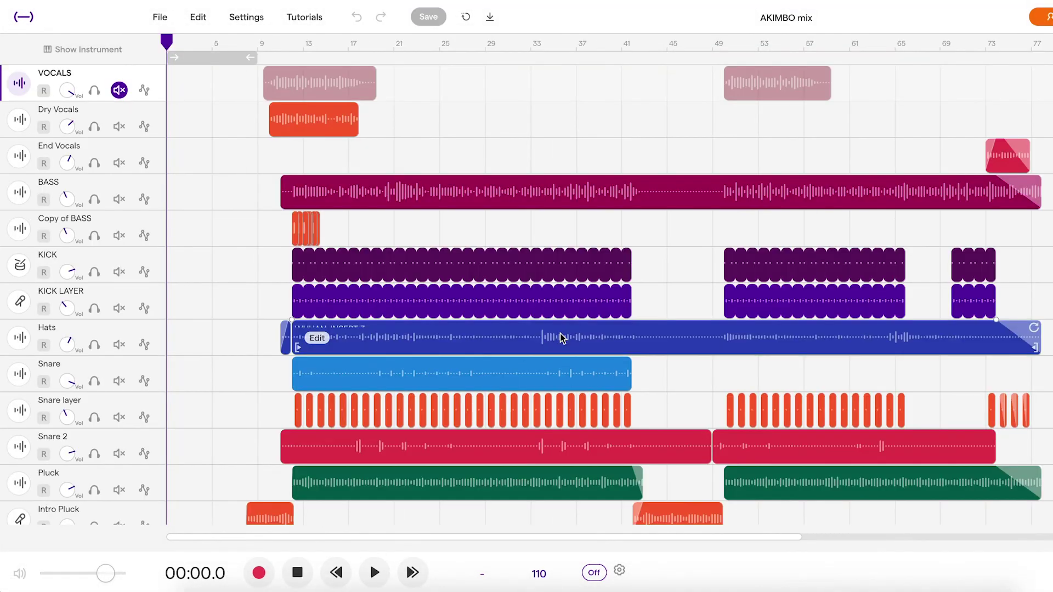
- Delete the Dry Vocals track and unmute the VOCALS track
left_click(144, 121)
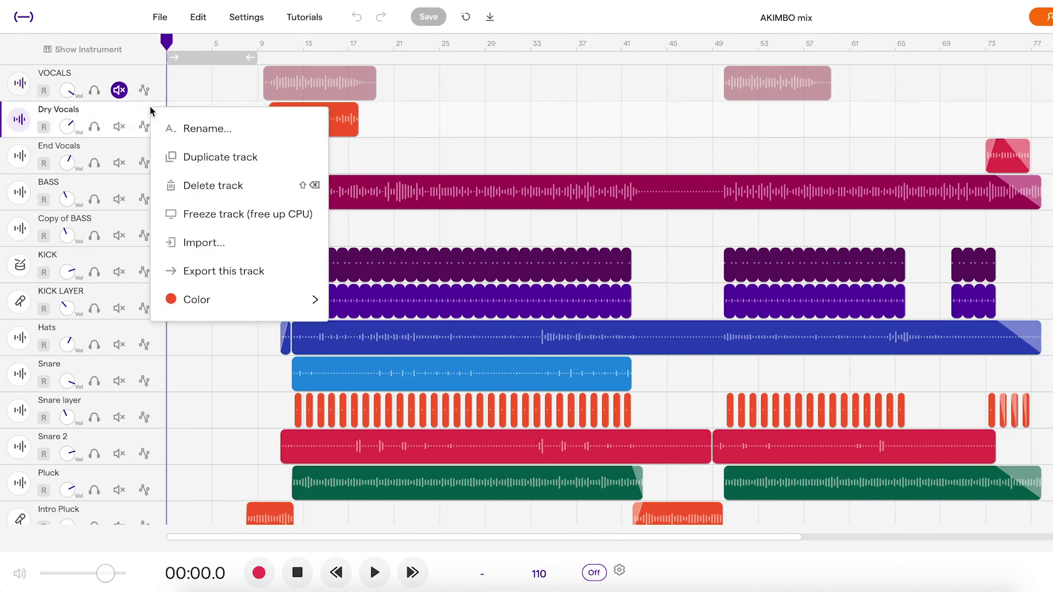
left_click(212, 185)
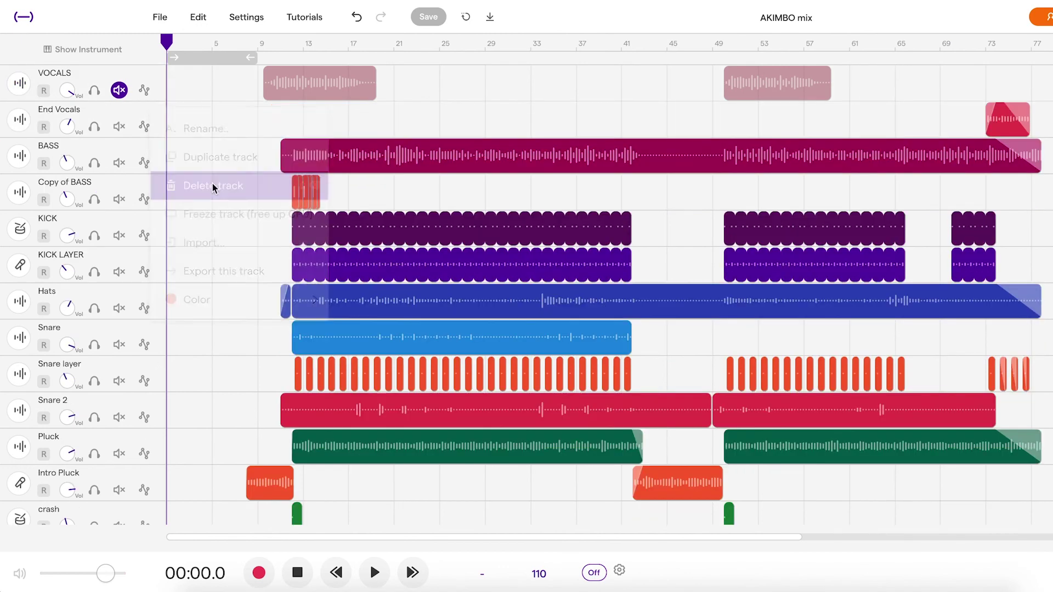
left_click(118, 89)
- Play the mix from about bar 8, shortly before the first VOCALS clip
left_click(257, 45)
scroll(227, 158, "up", 3)
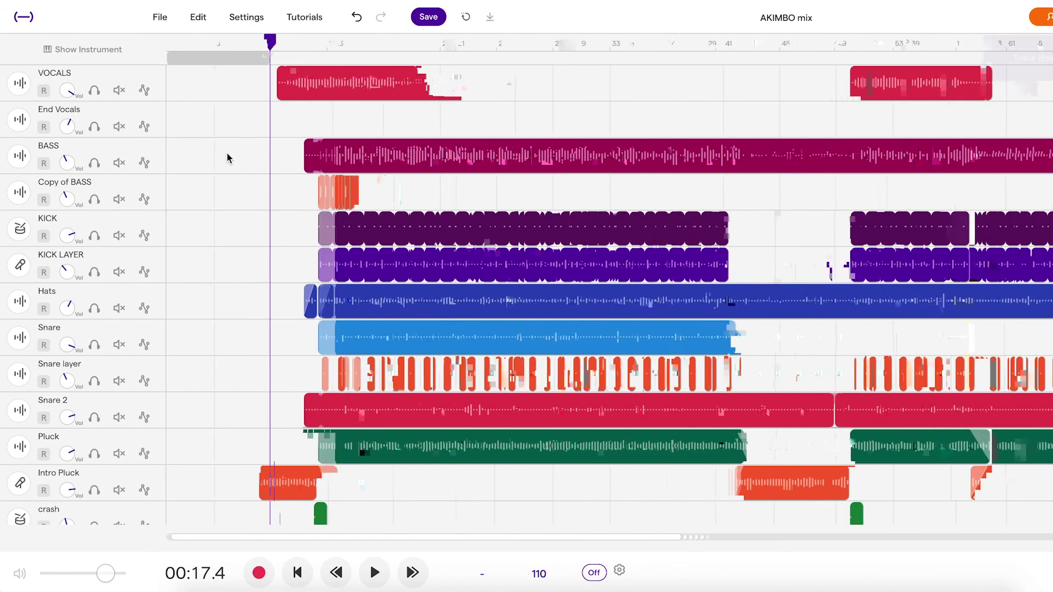
key("space")
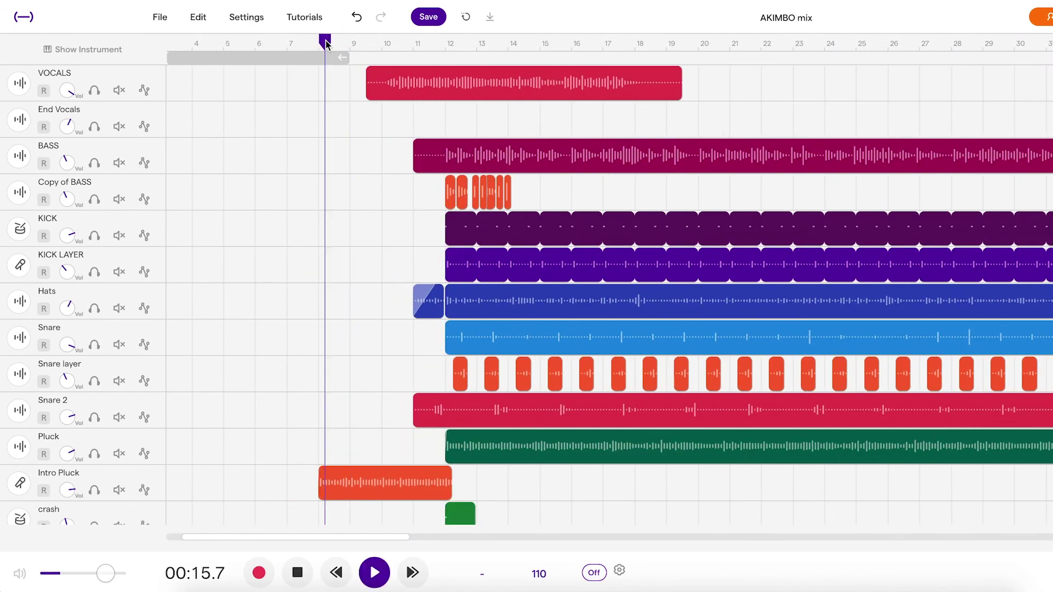